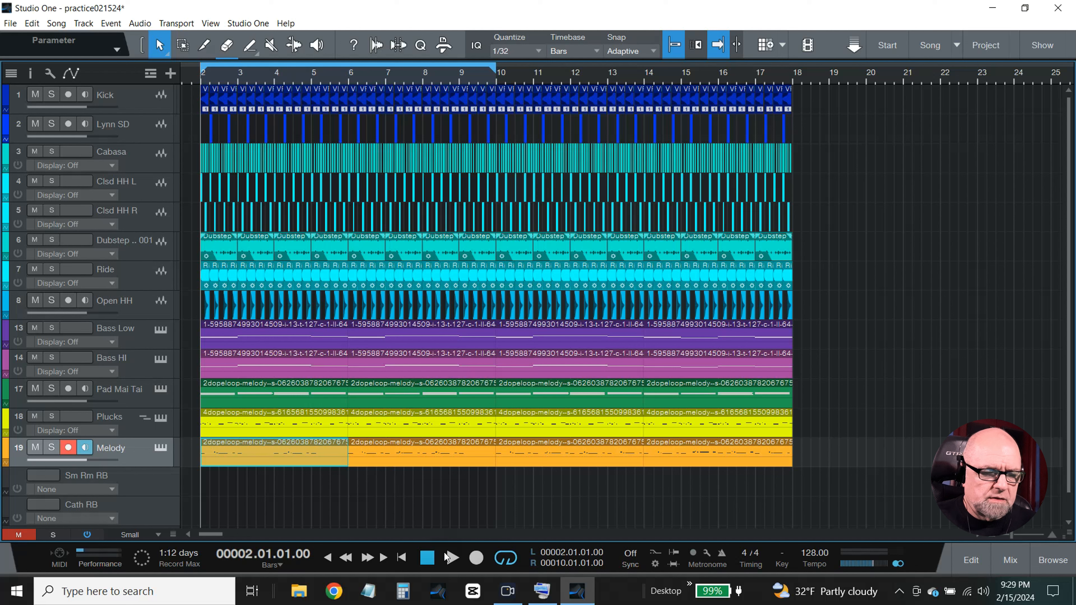
Play back the looped section from bar 2 to bar 10
left_click(452, 559)
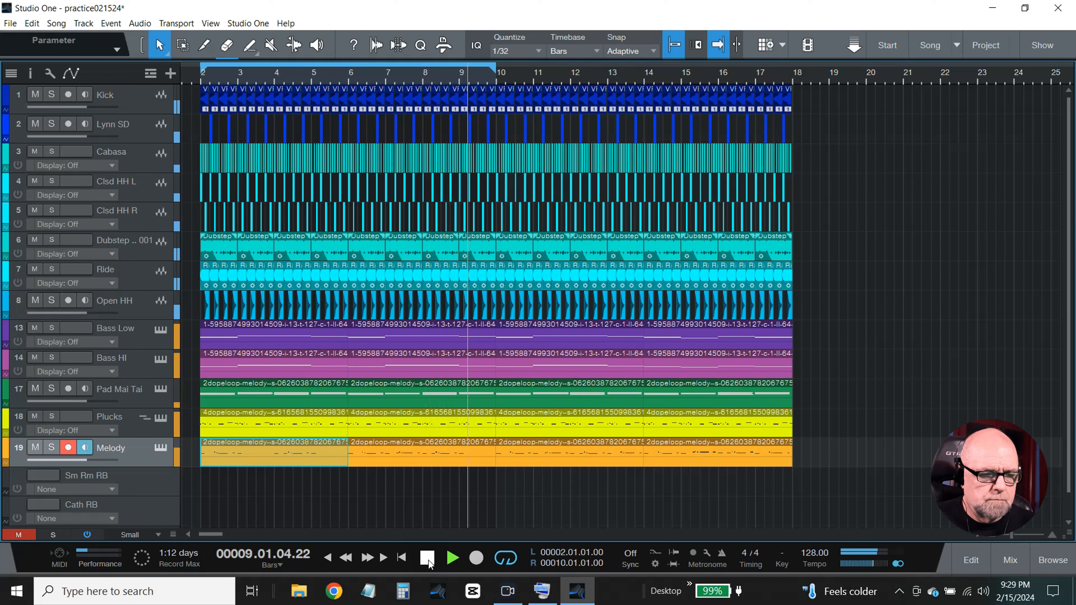
left_click(428, 558)
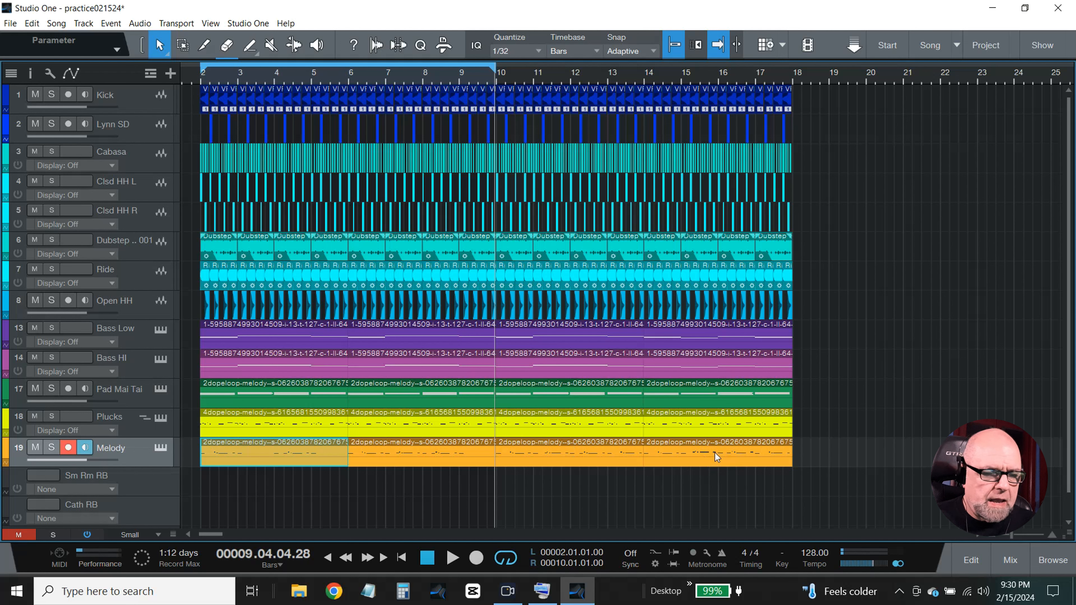
left_click(452, 559)
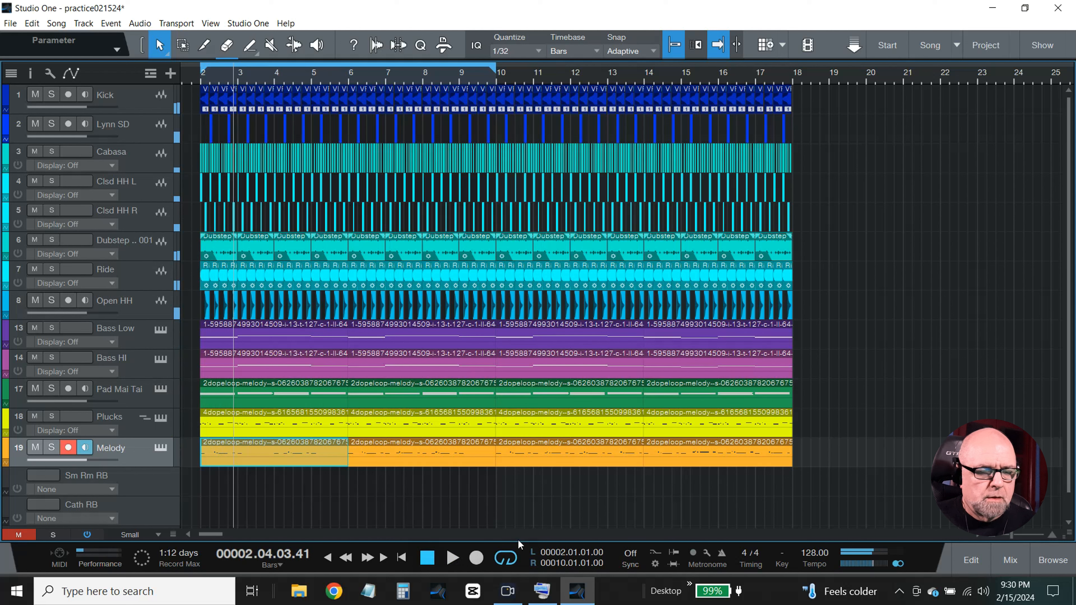
Turn off looping and play the arrangement from bar 10 to the end of the events
left_click(506, 558)
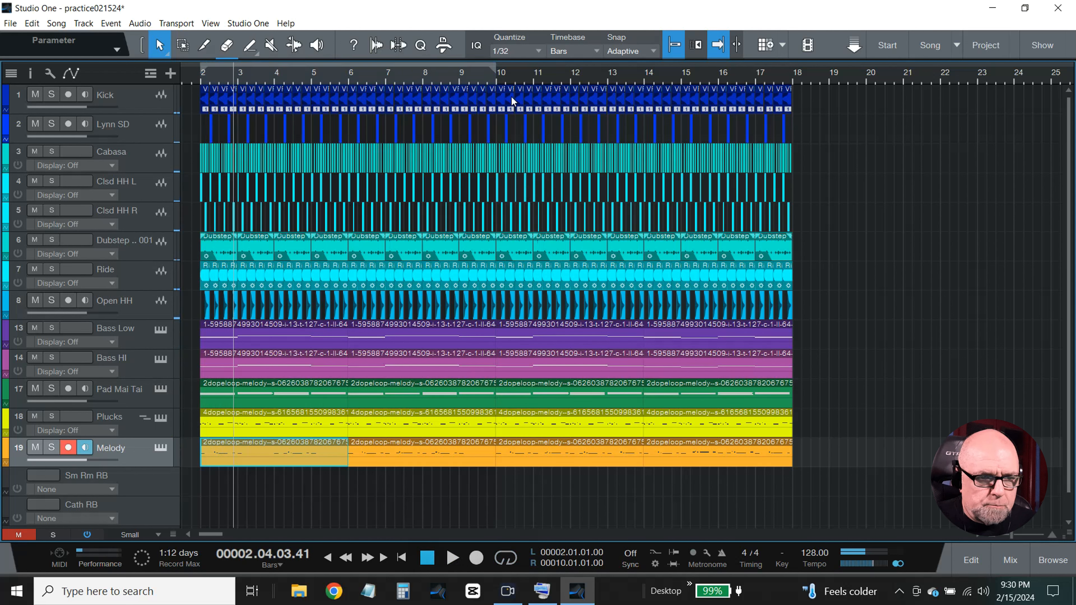
left_click(495, 79)
key("space")
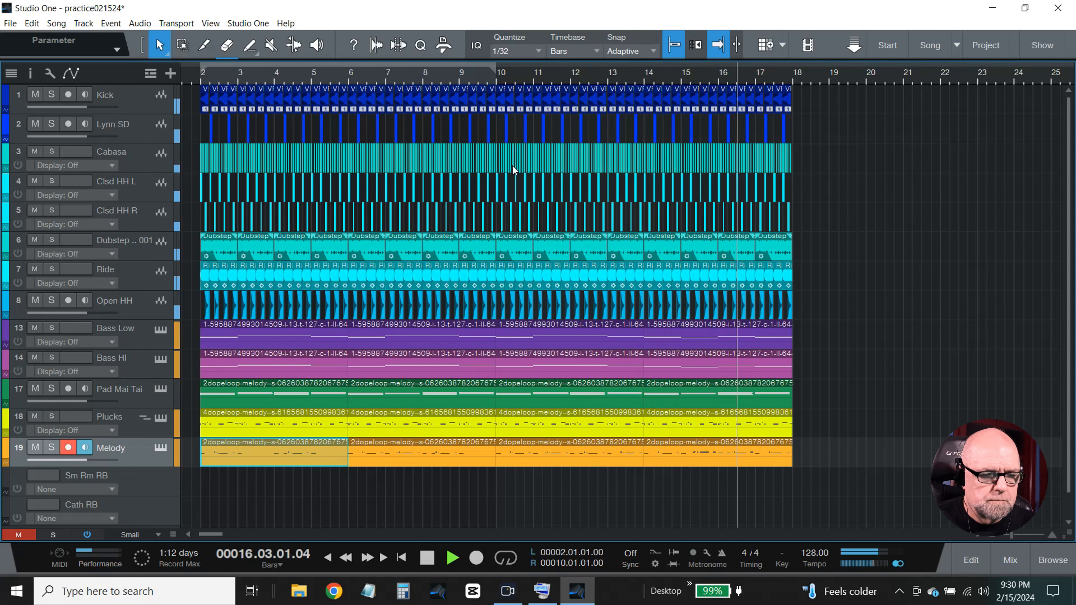
left_click(430, 558)
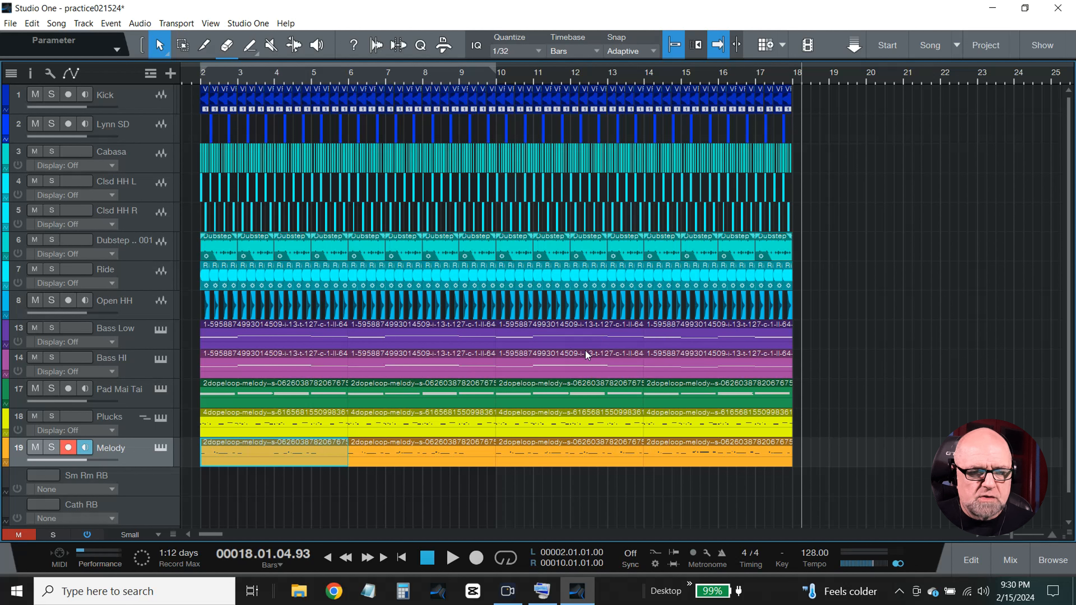
Replay the second half of the arrangement from bar 10 and stop at its end
left_click(498, 77)
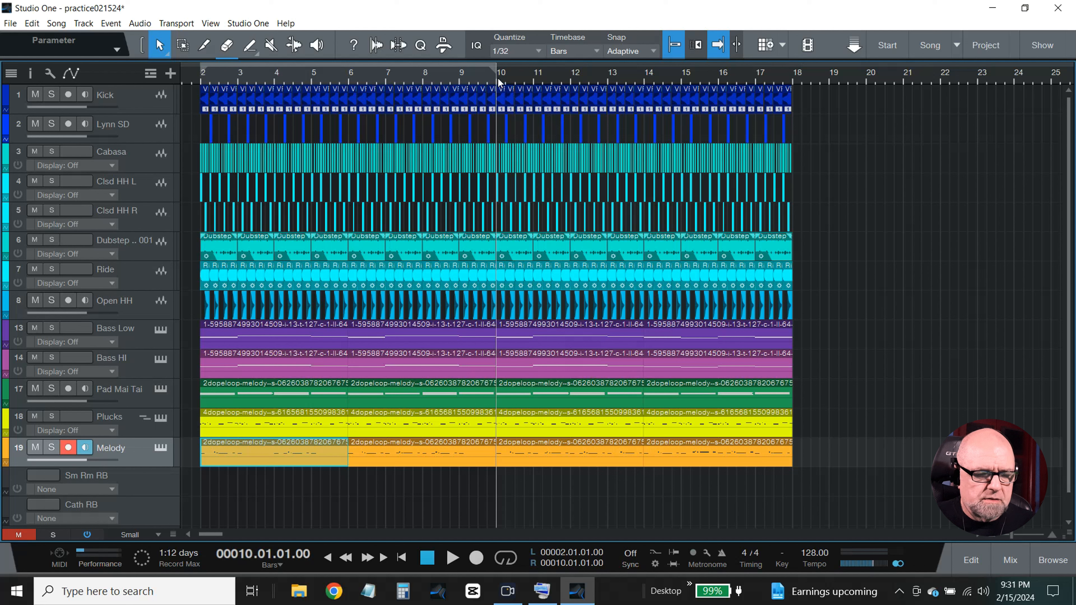
key("space")
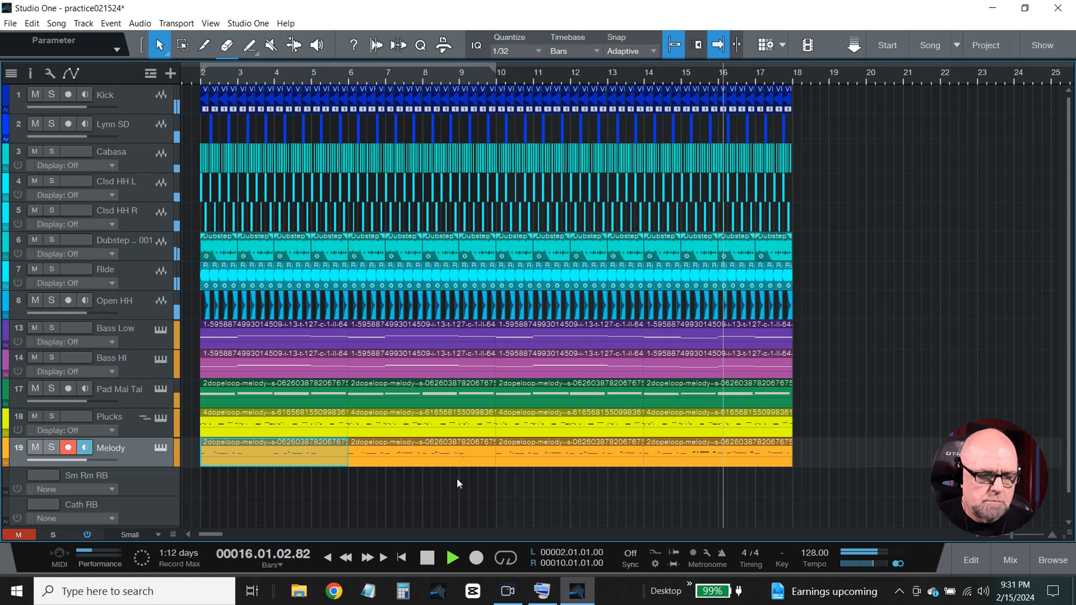
left_click(427, 558)
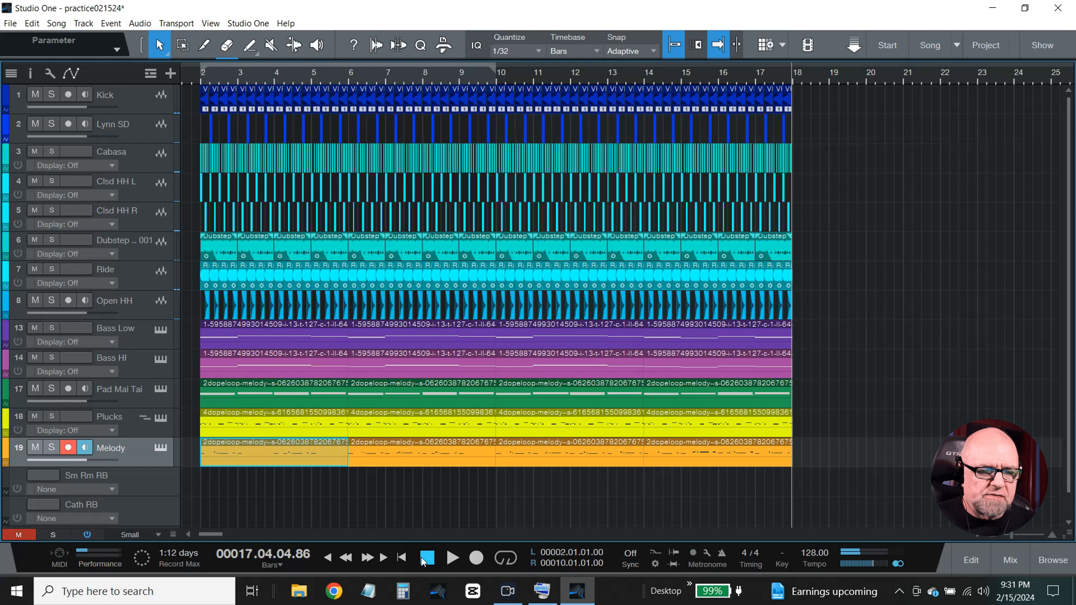
Switch the timeline ruler's timebase to Seconds and show a range of more than five minutes
key("w")
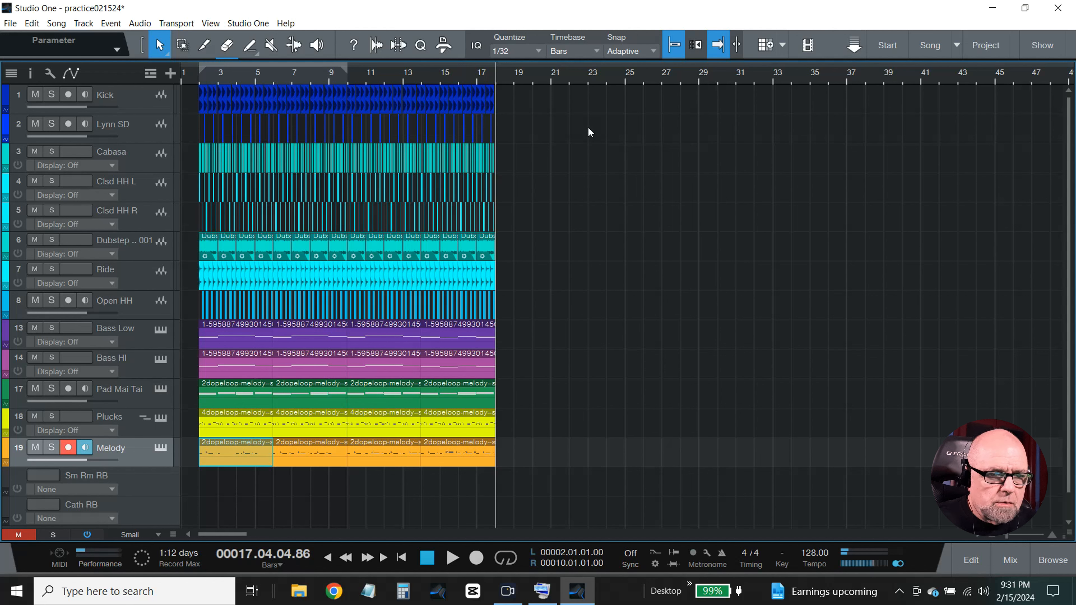
right_click(574, 74)
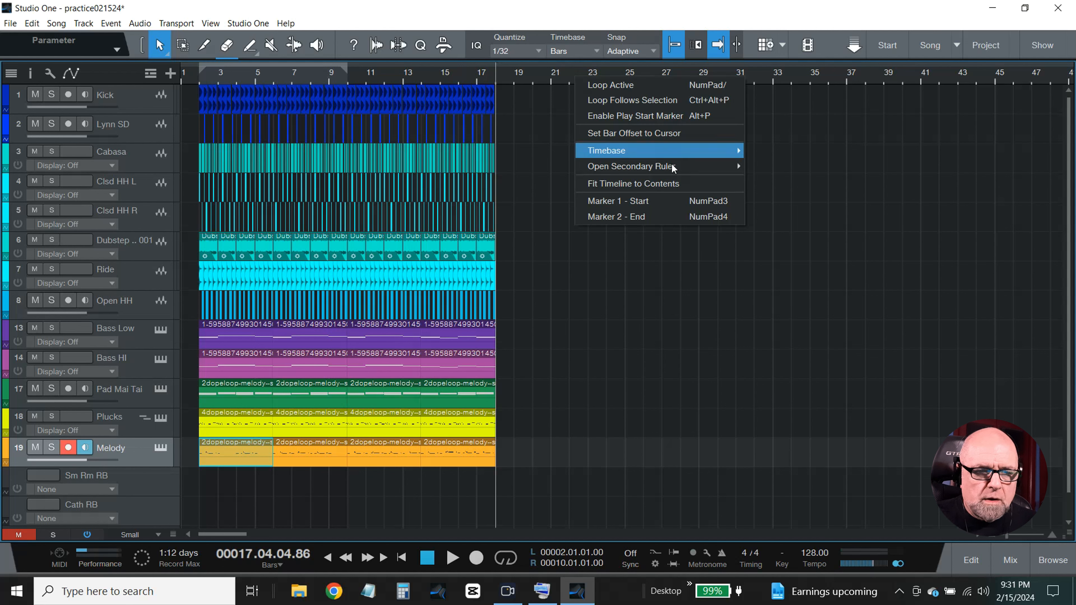
mouse_move(668, 158)
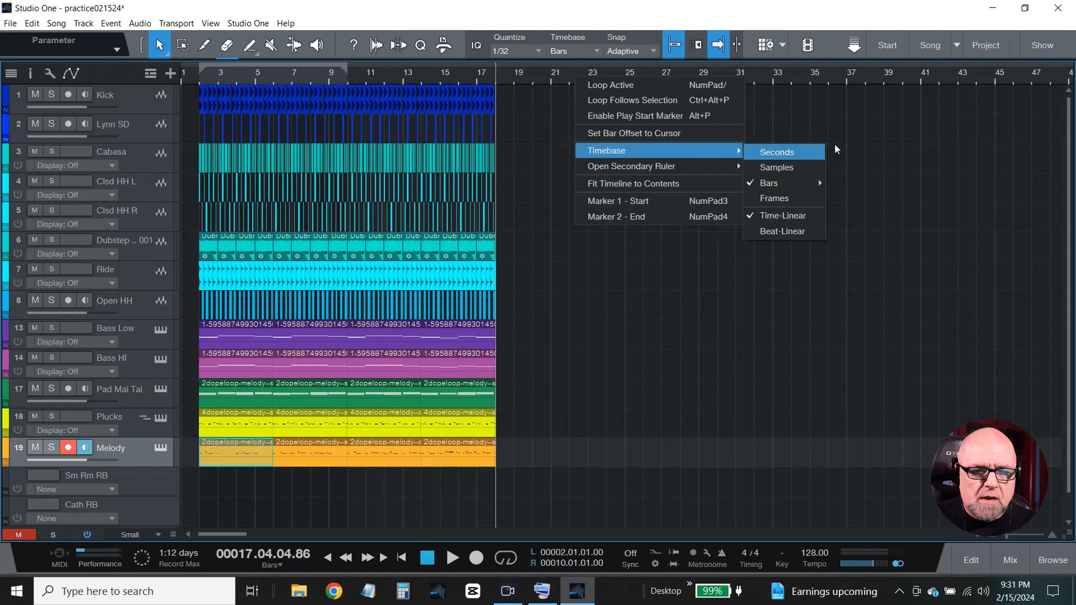
left_click(801, 154)
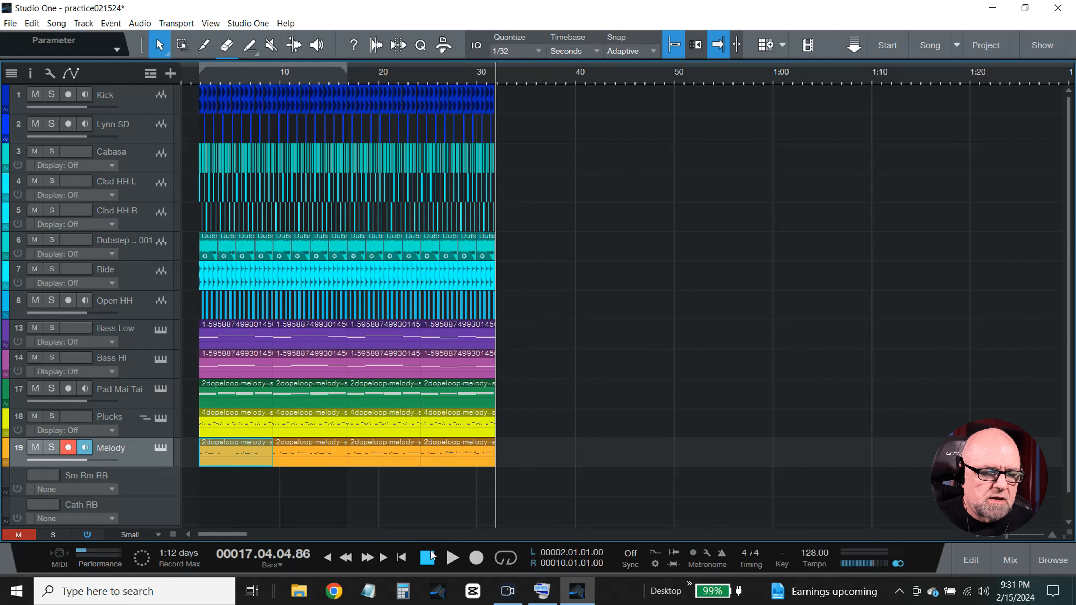
key("w")
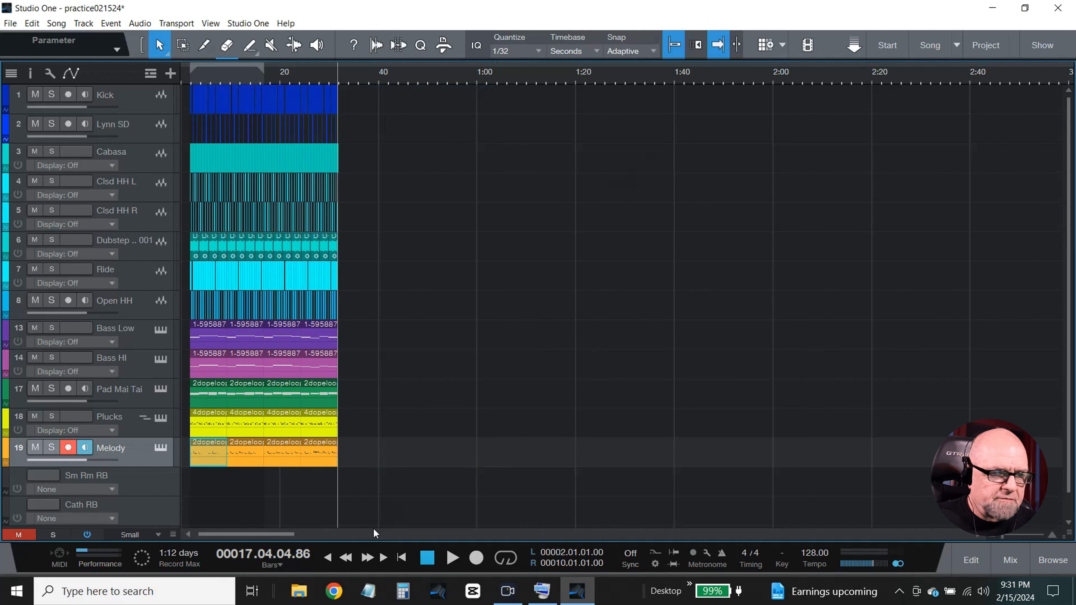
key("w")
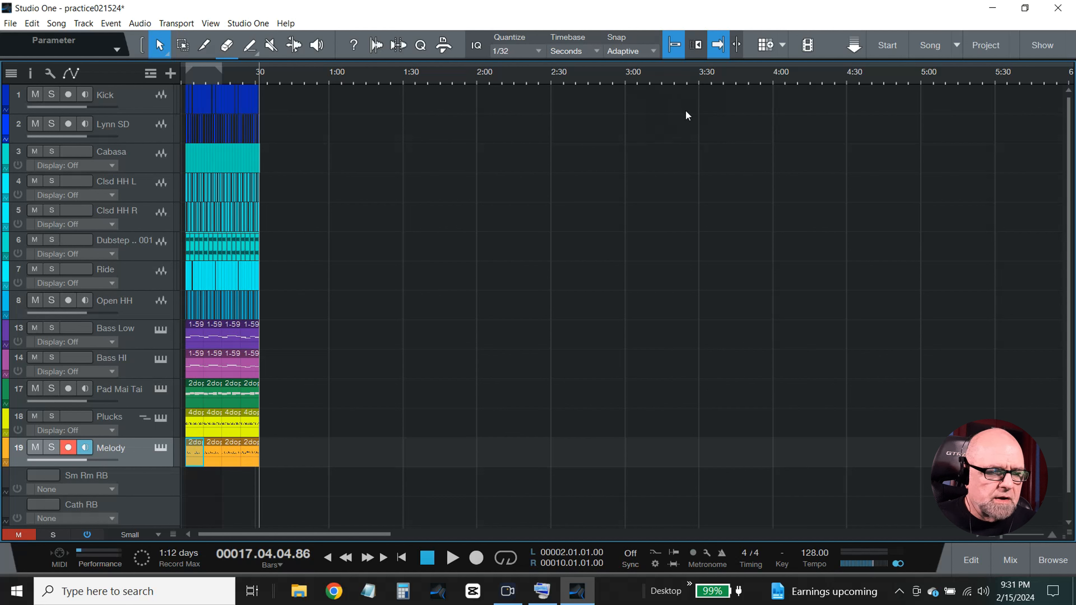
left_click_drag(269, 481, 223, 71)
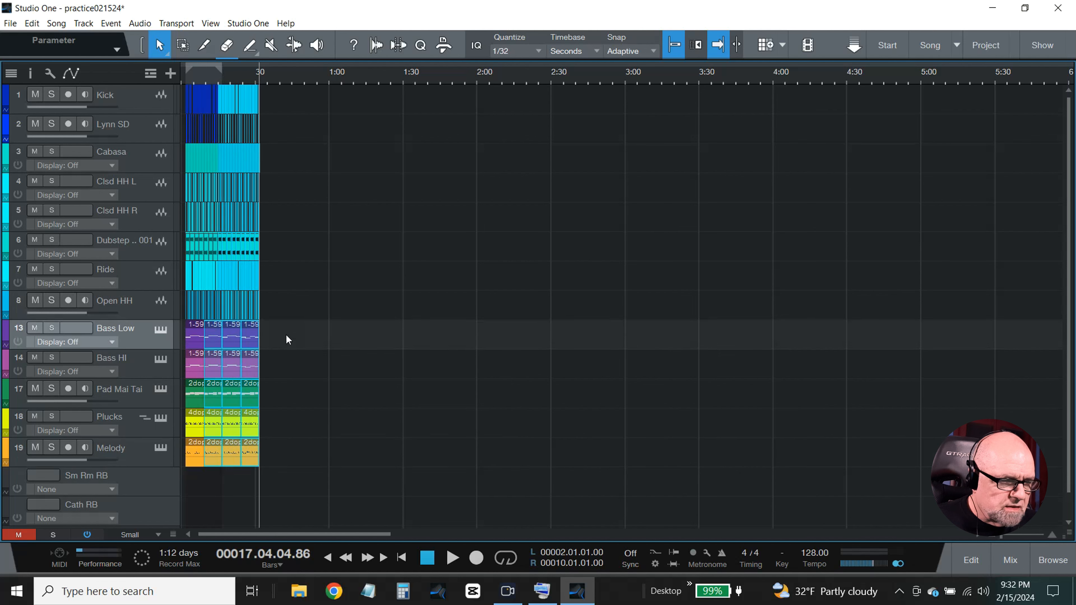
left_click(298, 354)
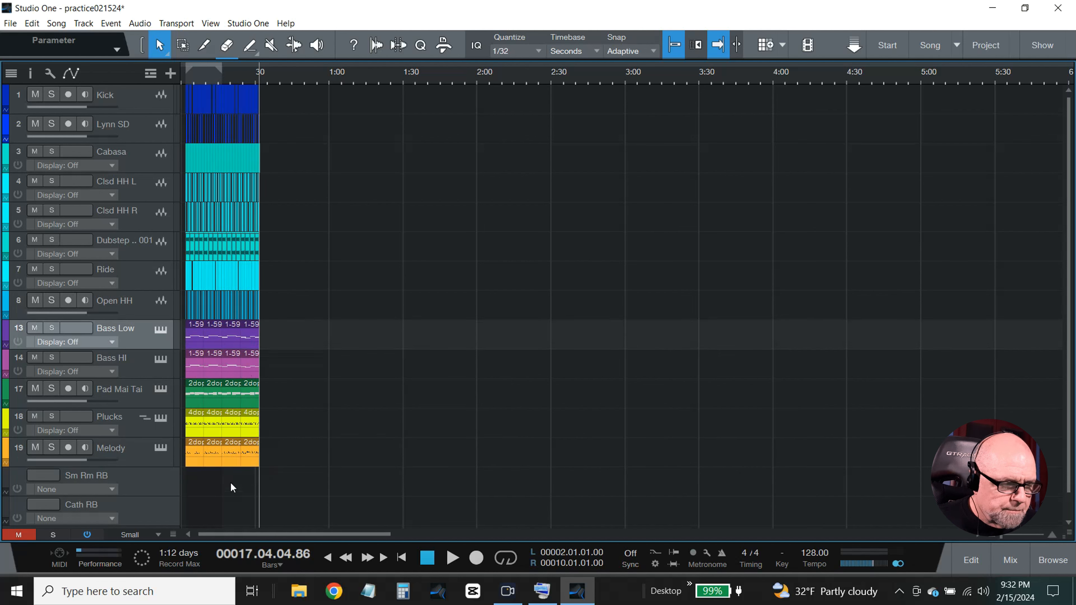
left_click(222, 76)
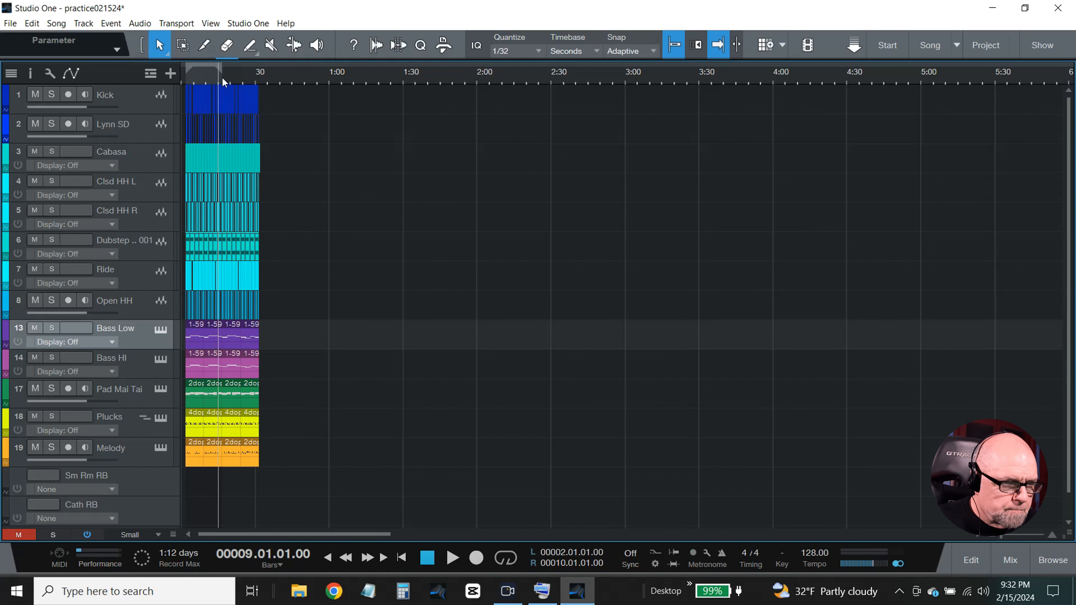
scroll(222, 76, "up", 2)
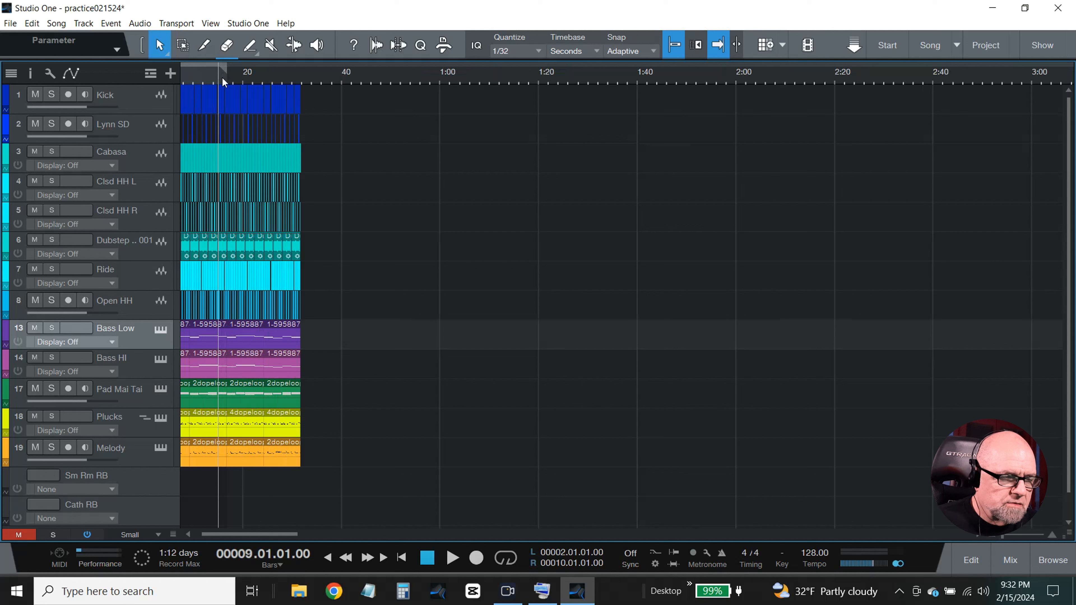
left_click(227, 82)
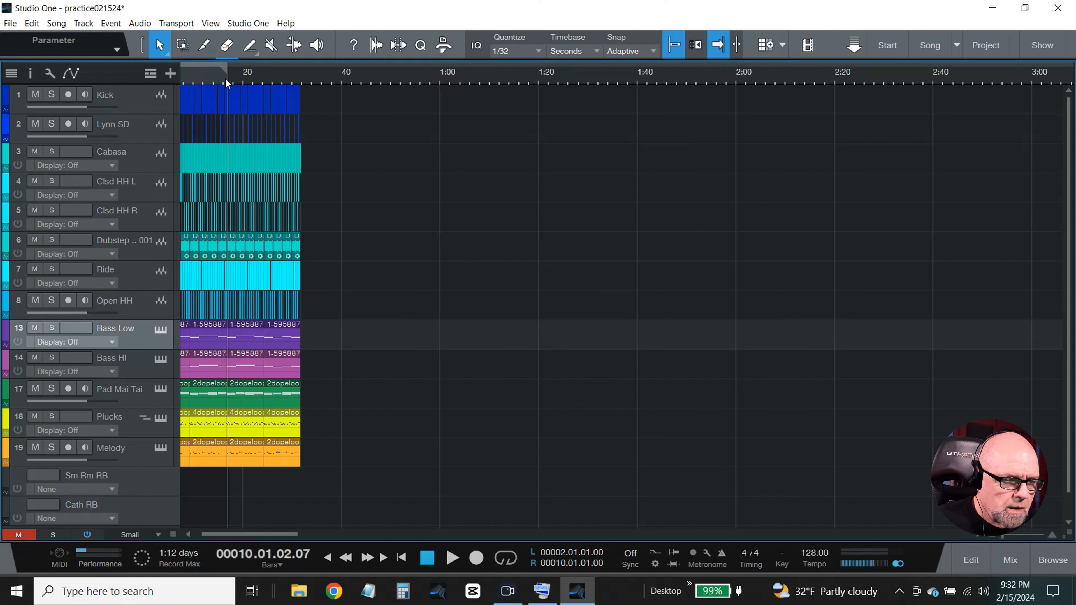
Switch the ruler's timebase to Bars and place the playhead exactly at the start of bar 10
right_click(552, 72)
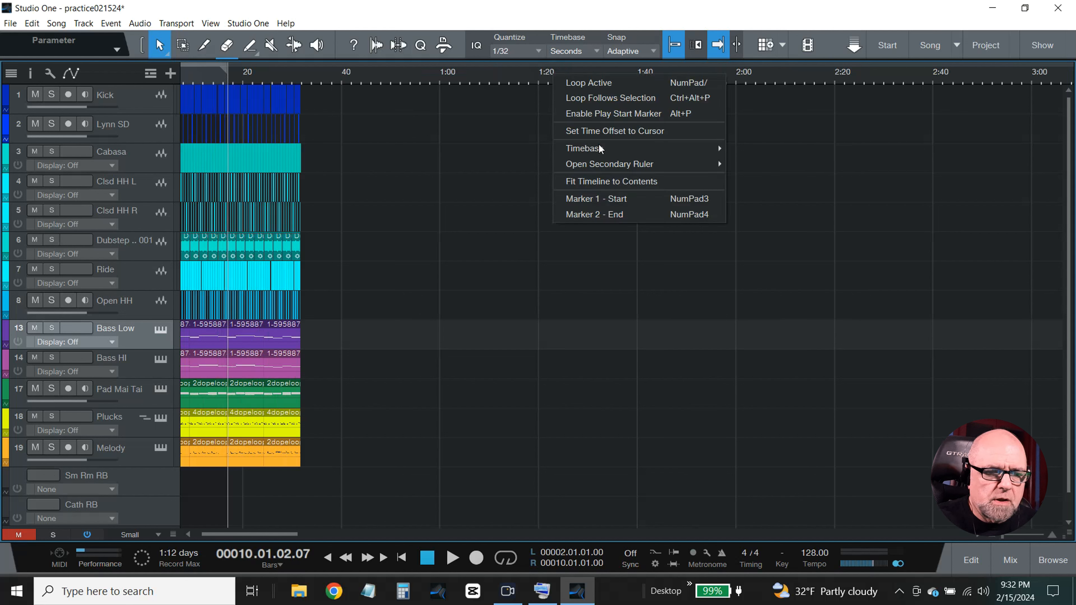
mouse_move(623, 149)
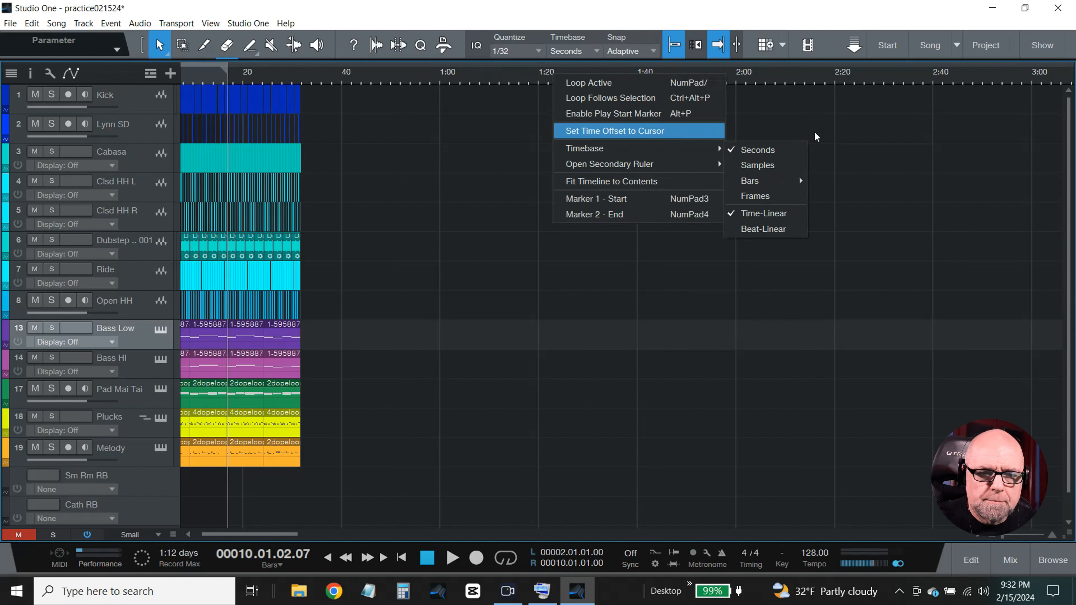
left_click(768, 178)
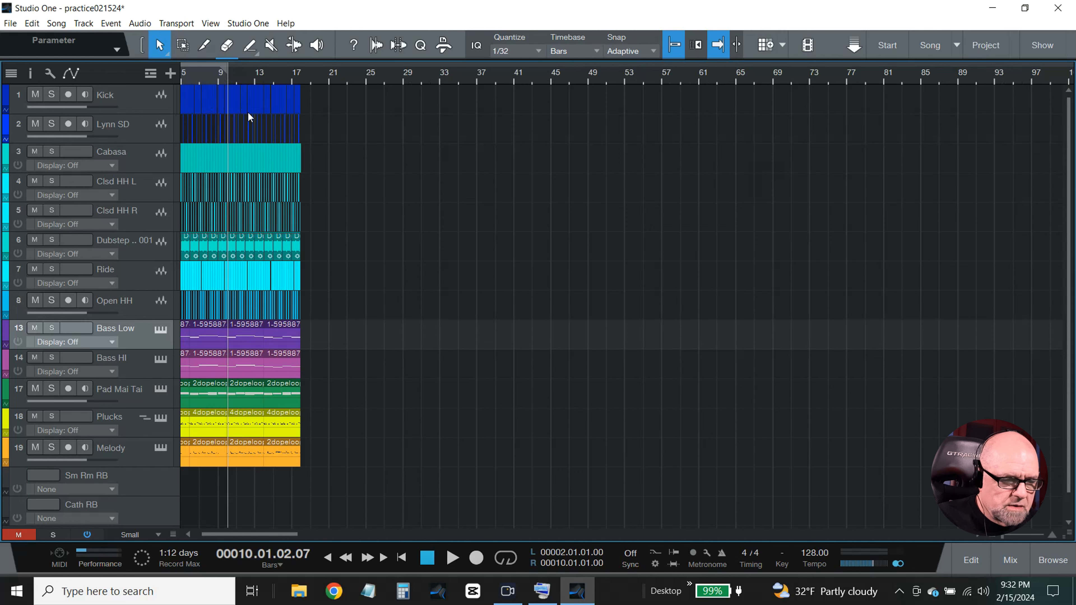
key("e")
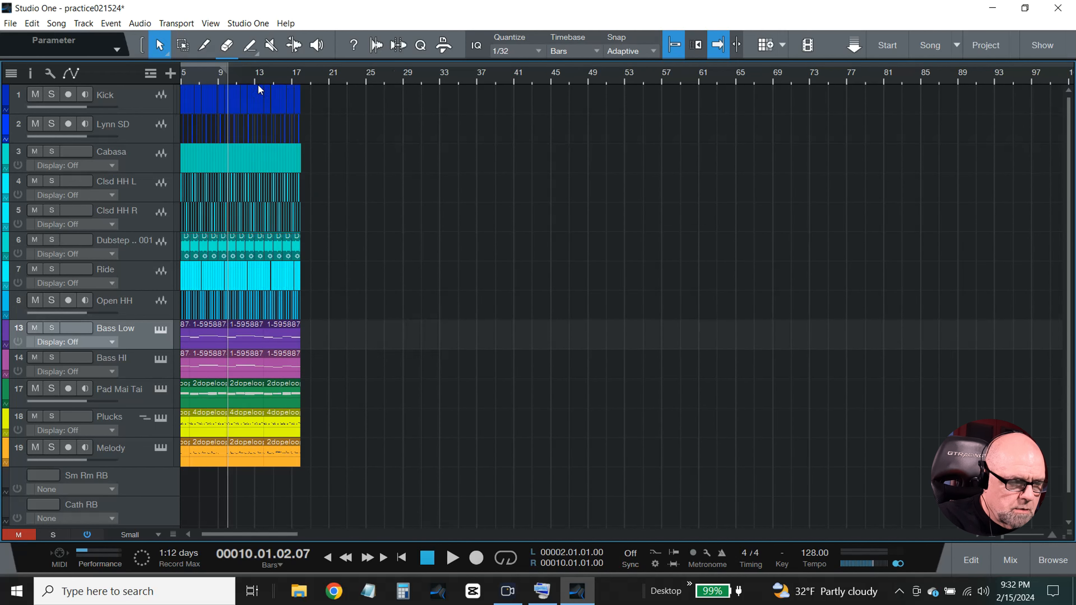
key("e")
left_click(258, 86)
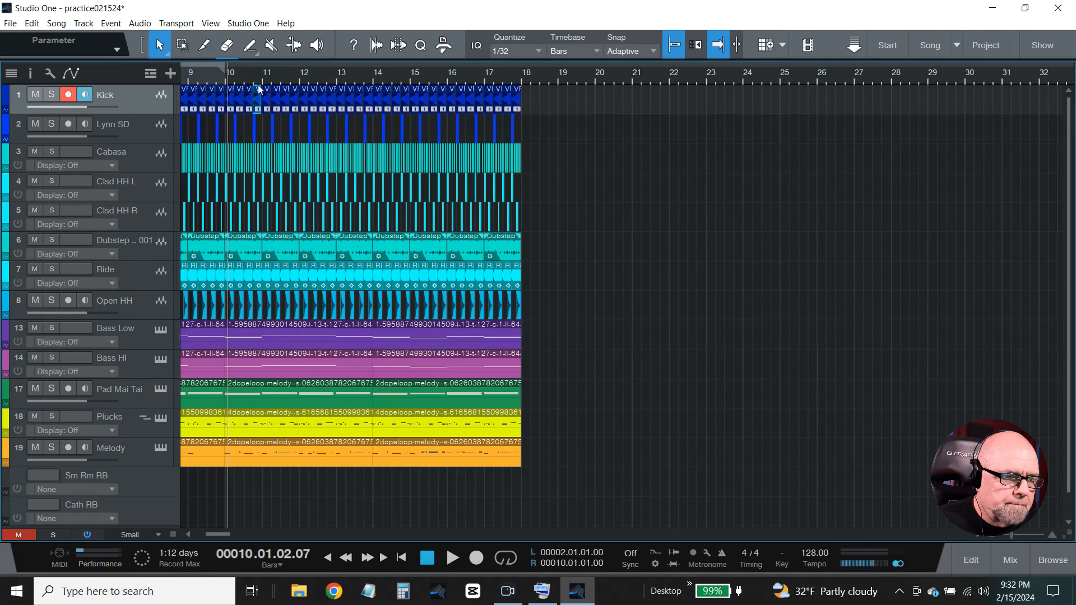
left_click(224, 80)
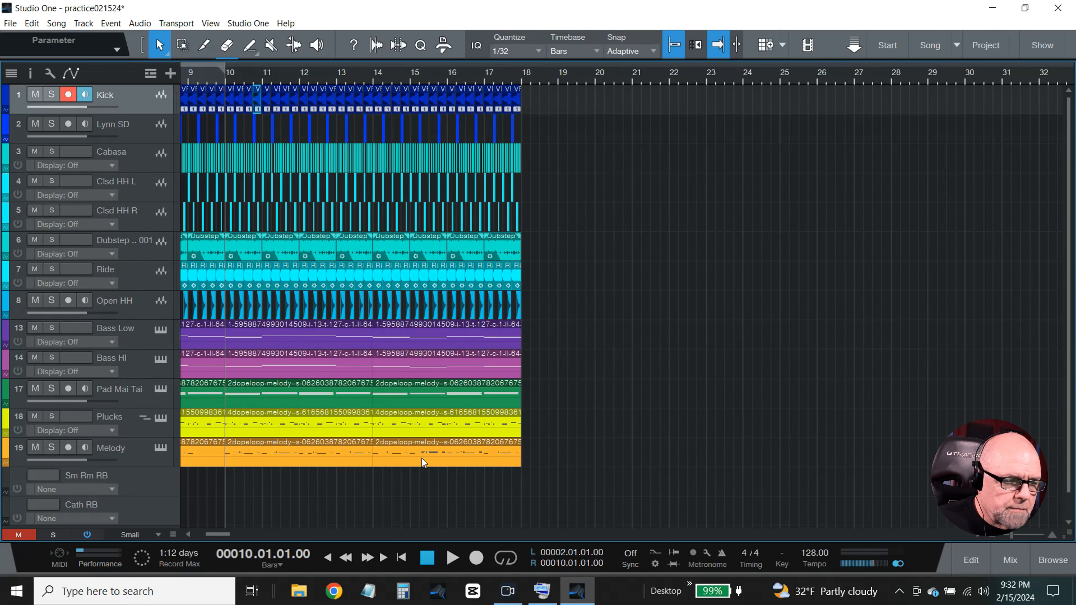
Select the events of all tracks from bar 10 to bar 18 and move them along the timeline to about bar 165
left_click_drag(521, 495, 229, 96)
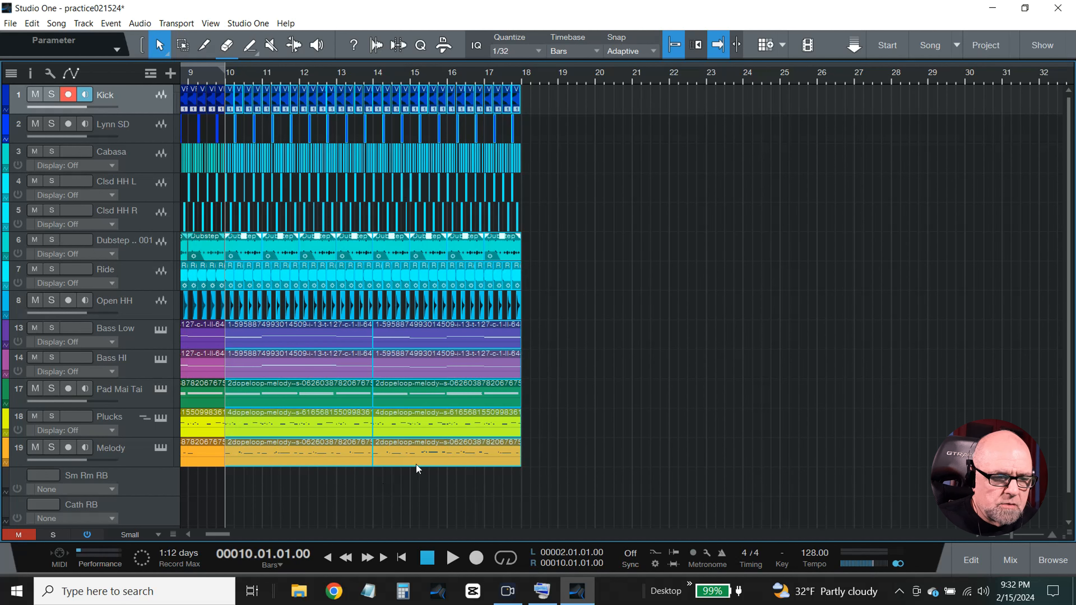
left_click_drag(426, 452, 914, 464)
key("w")
key("w")
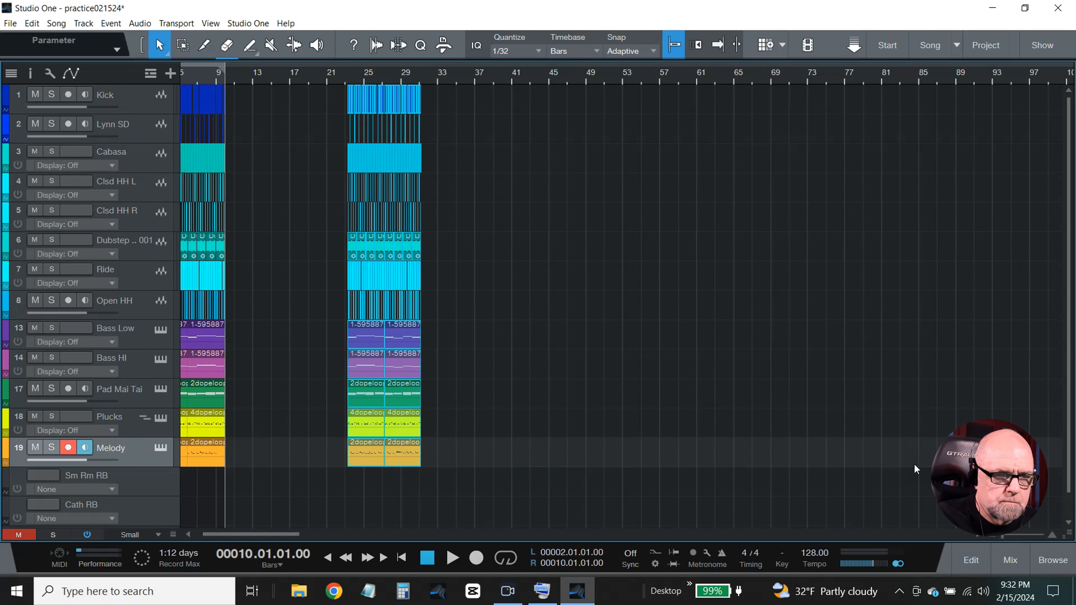
key("w")
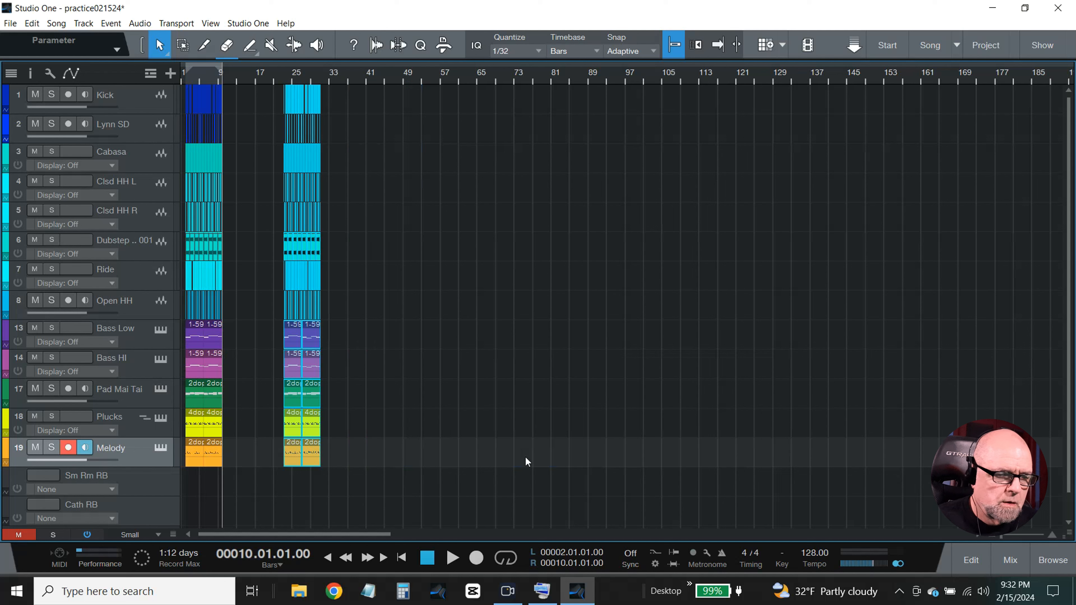
left_click_drag(311, 450, 978, 427)
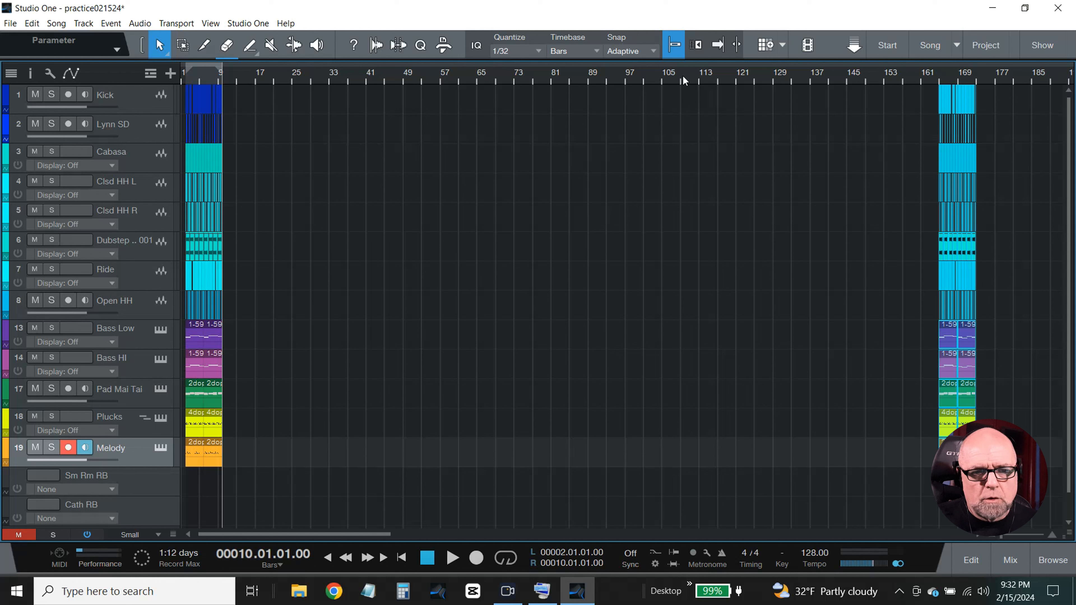
Set the timeline ruler's timebase to Seconds
right_click(670, 72)
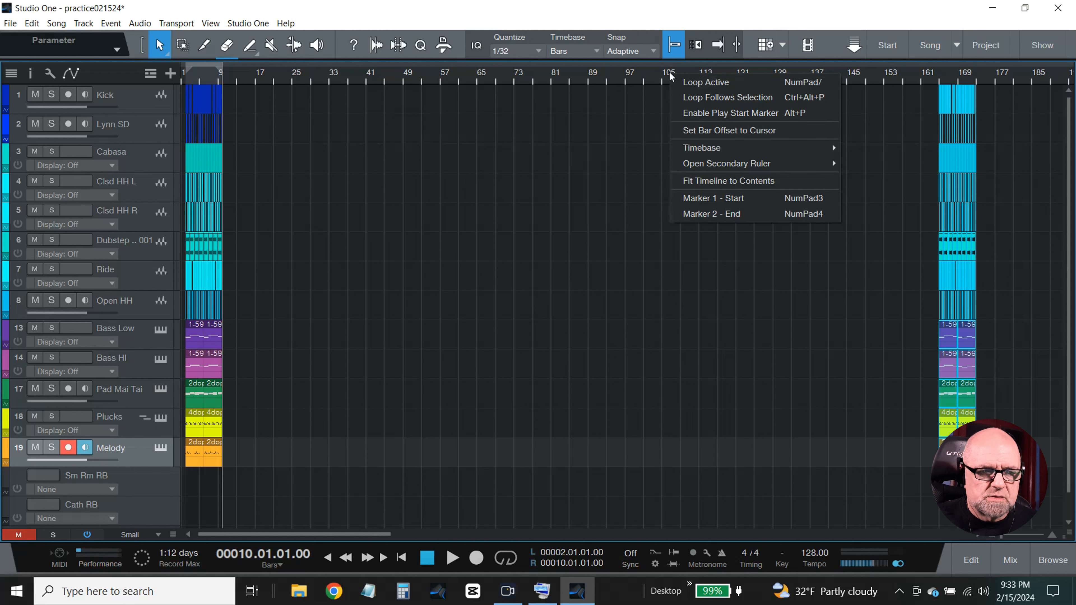
mouse_move(794, 145)
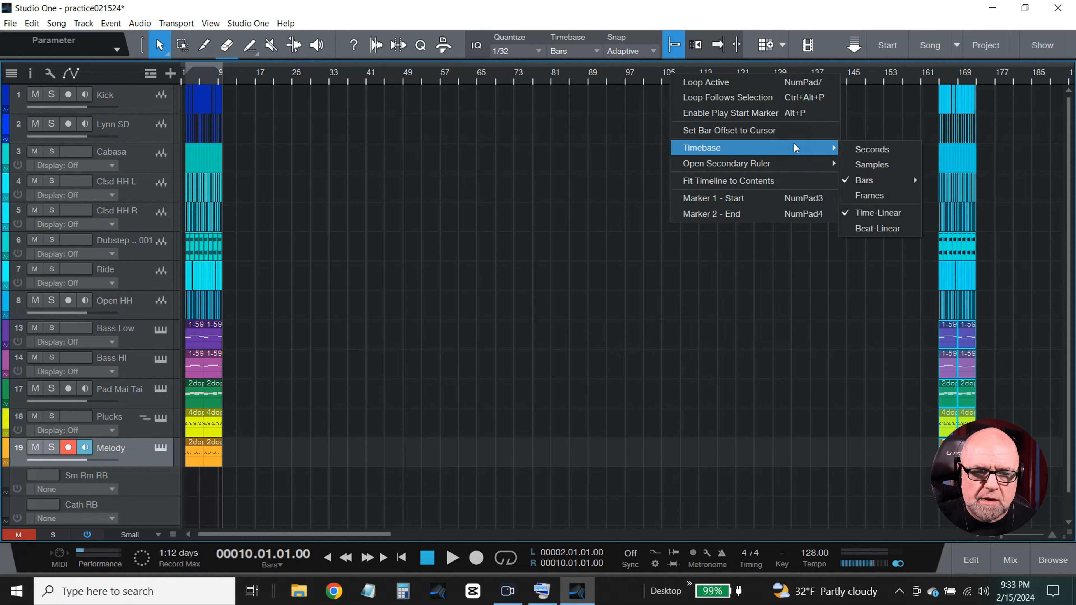
left_click(878, 150)
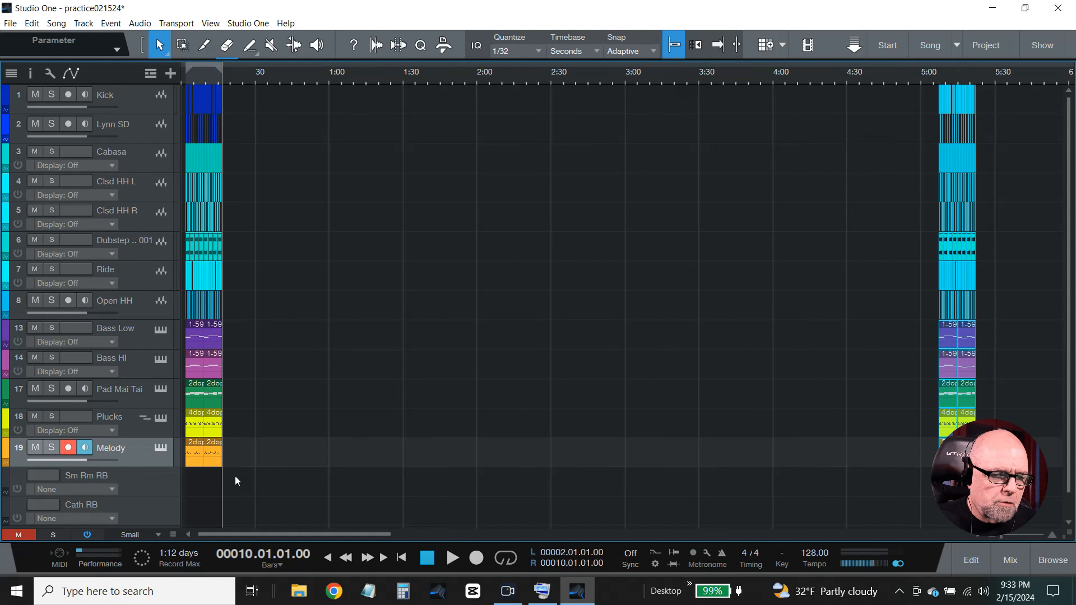
left_click(222, 492)
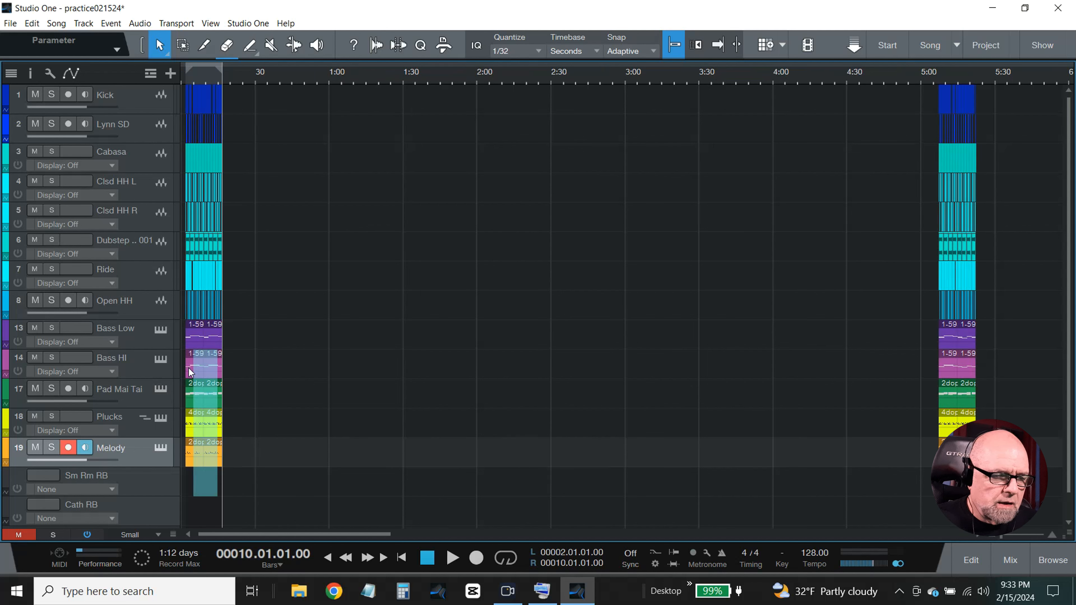
left_click_drag(193, 228, 193, 228)
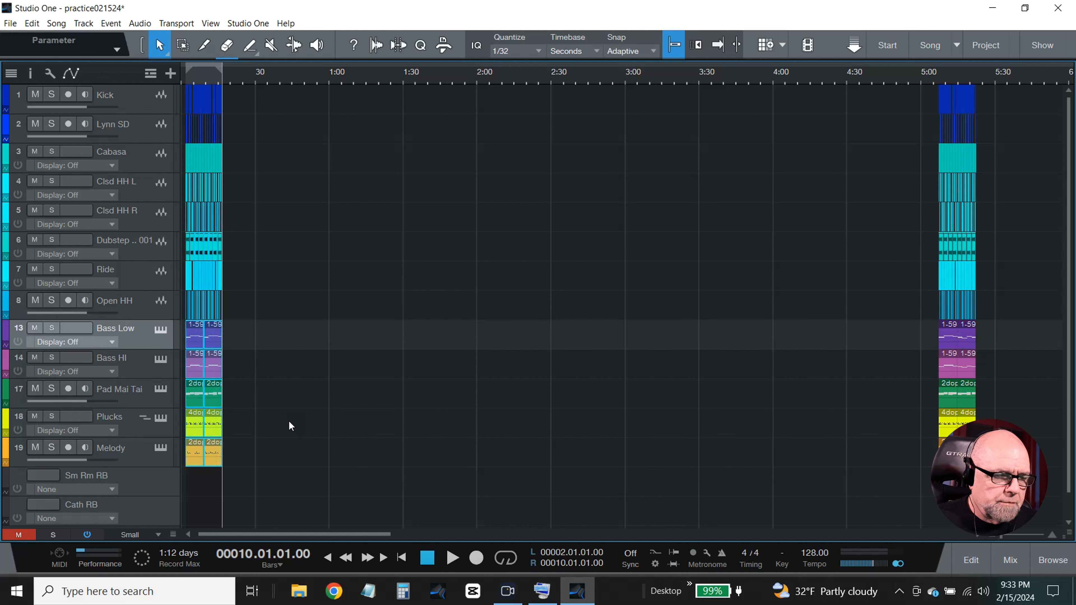
left_click(288, 421)
left_click_drag(244, 499, 186, 79)
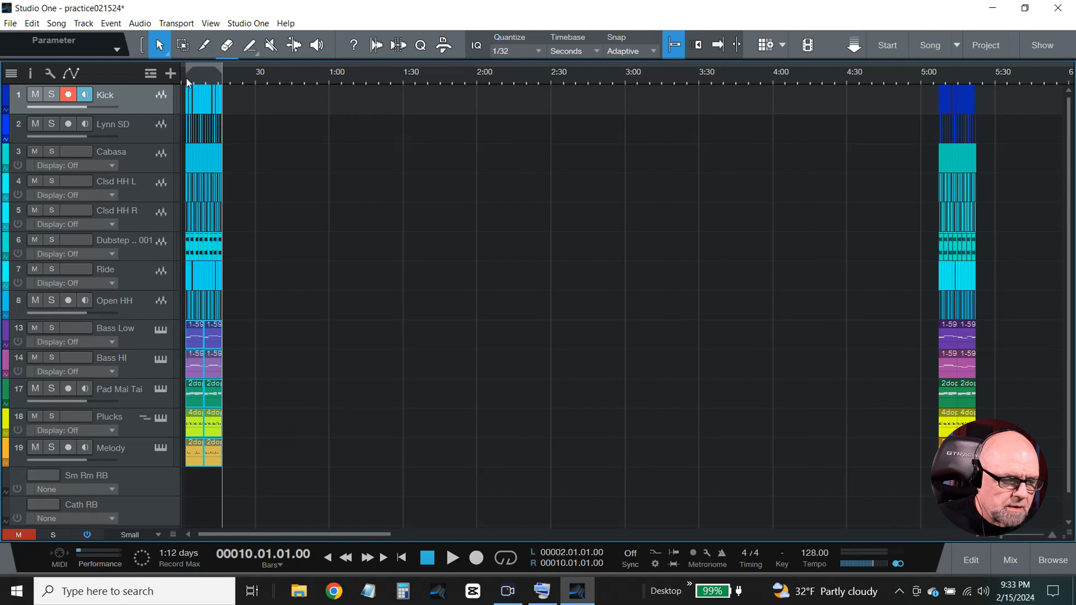
key("e")
key("e")
key("e")
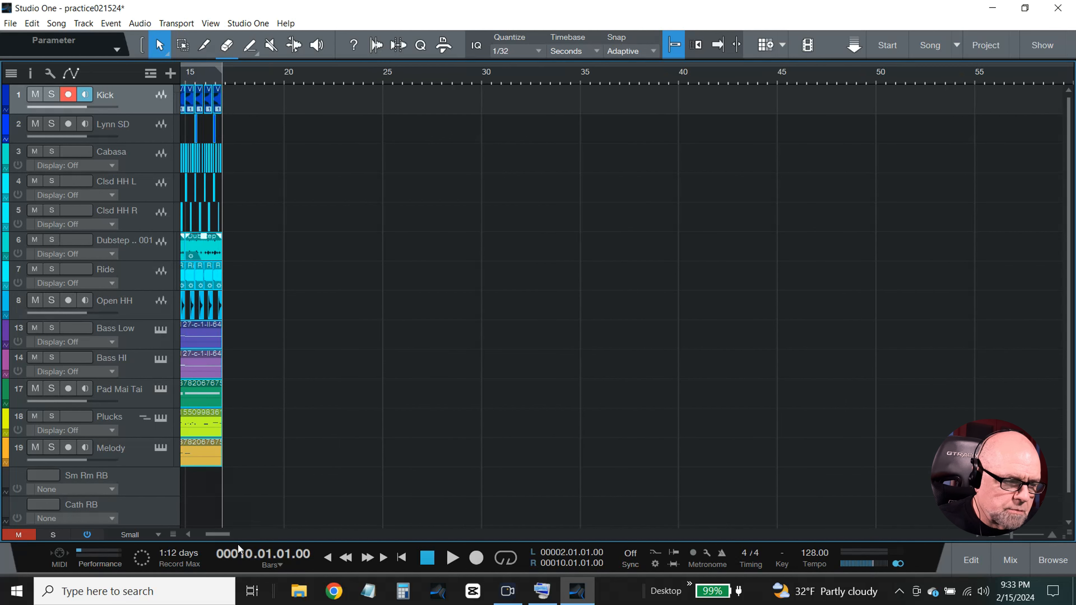
left_click(198, 535)
left_click(401, 502)
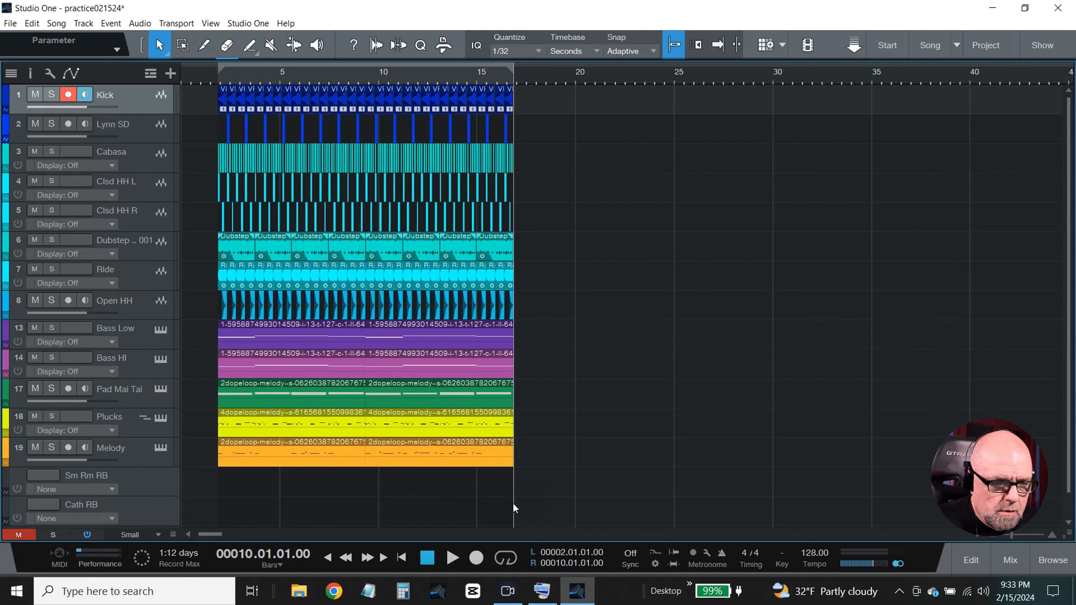
Select the opening section's events on all tracks, bars 2 to 10, and duplicate them back to back up to about 3:30
left_click_drag(512, 503, 221, 103)
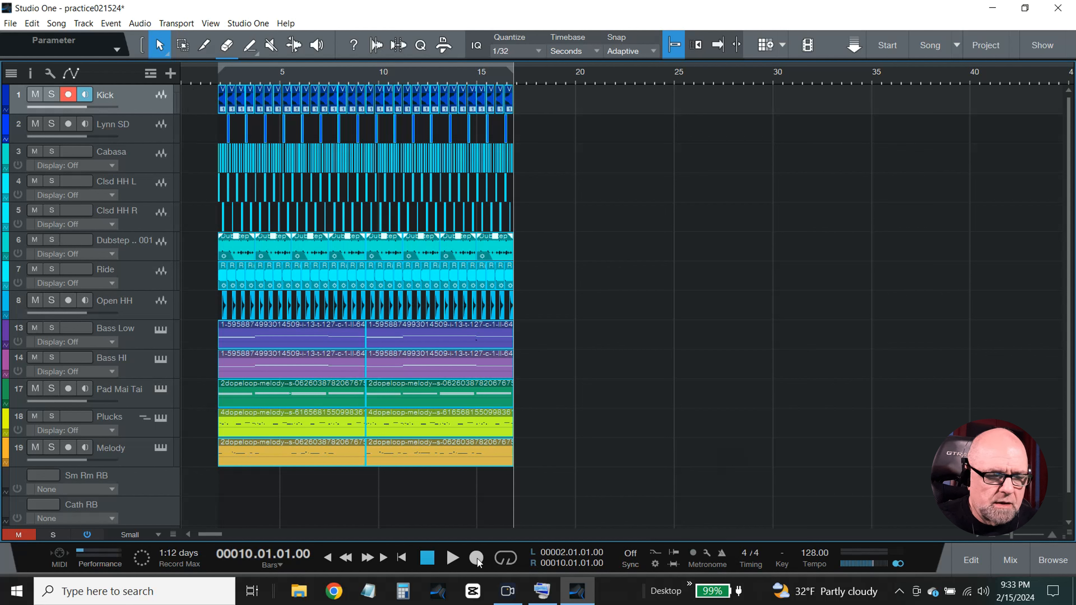
key("w")
key("w")
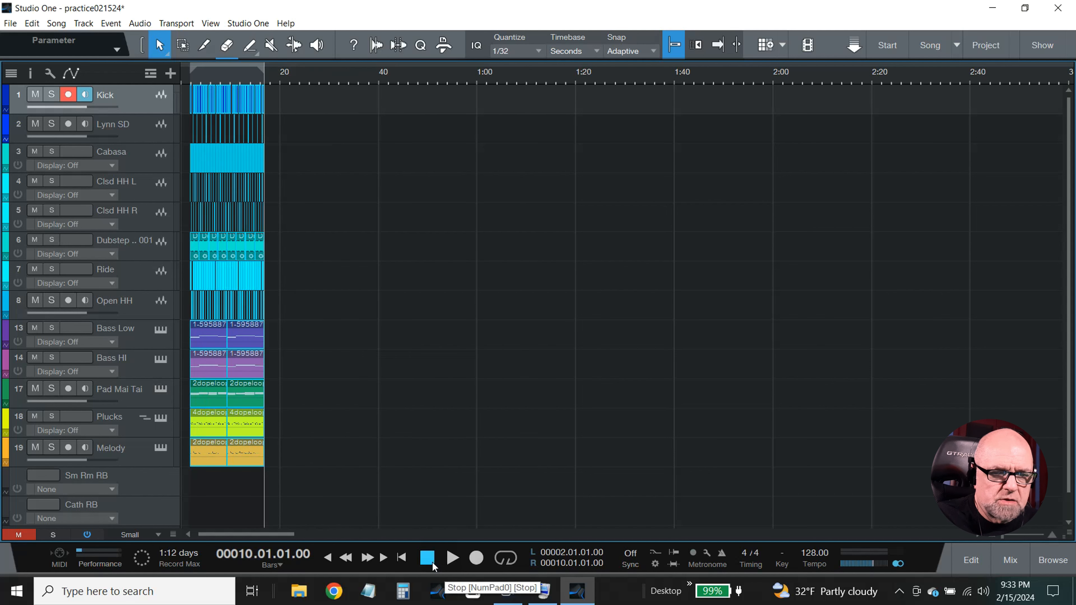
key("w")
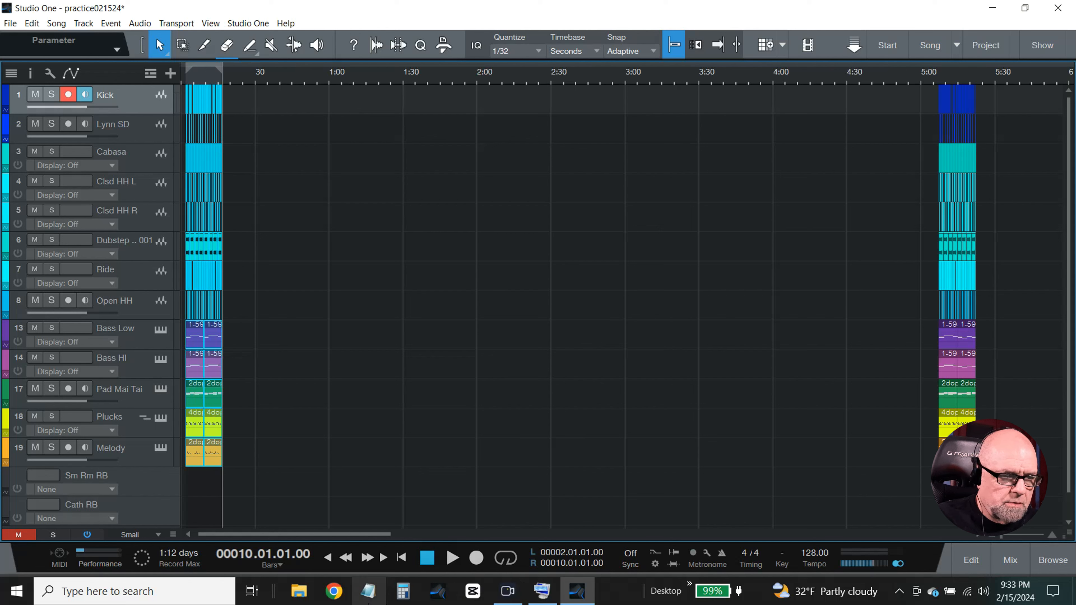
key("d")
key("d")
key("d")
key("d")
key("d")
key("d")
key("d")
key("d")
key("d")
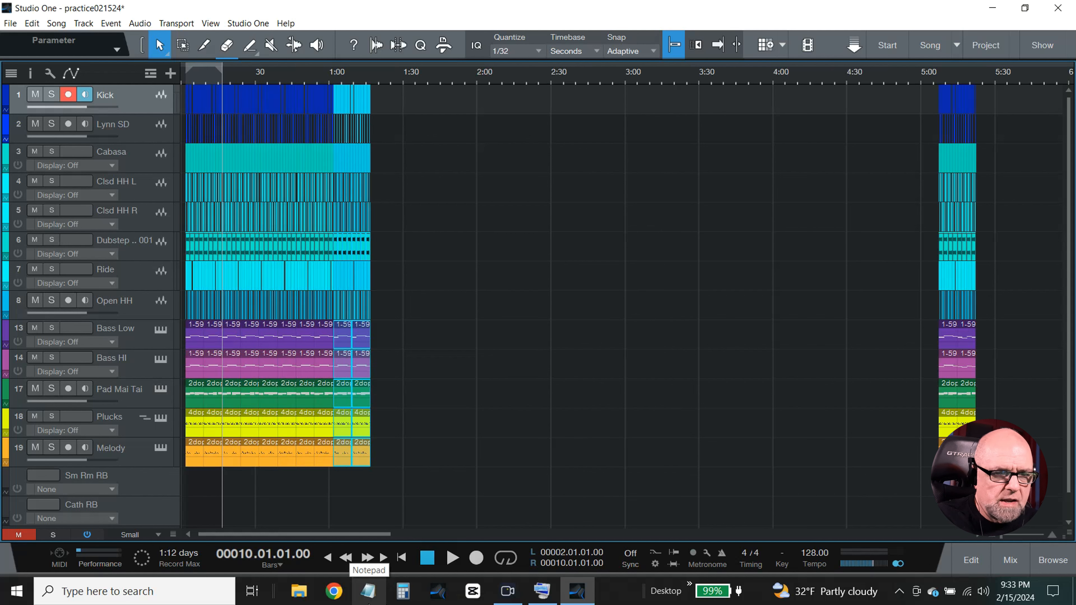
key("d")
key("d")
key("d")
key("d")
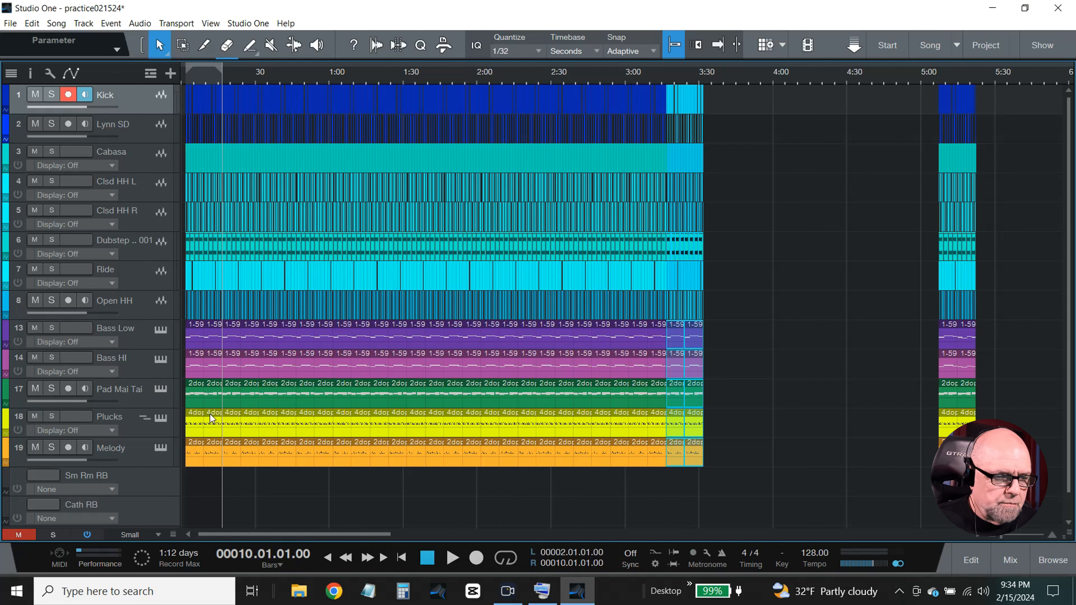
Mute all drum, bass, pad, pluck and melody tracks, from Melody up to Kick
left_click(35, 447)
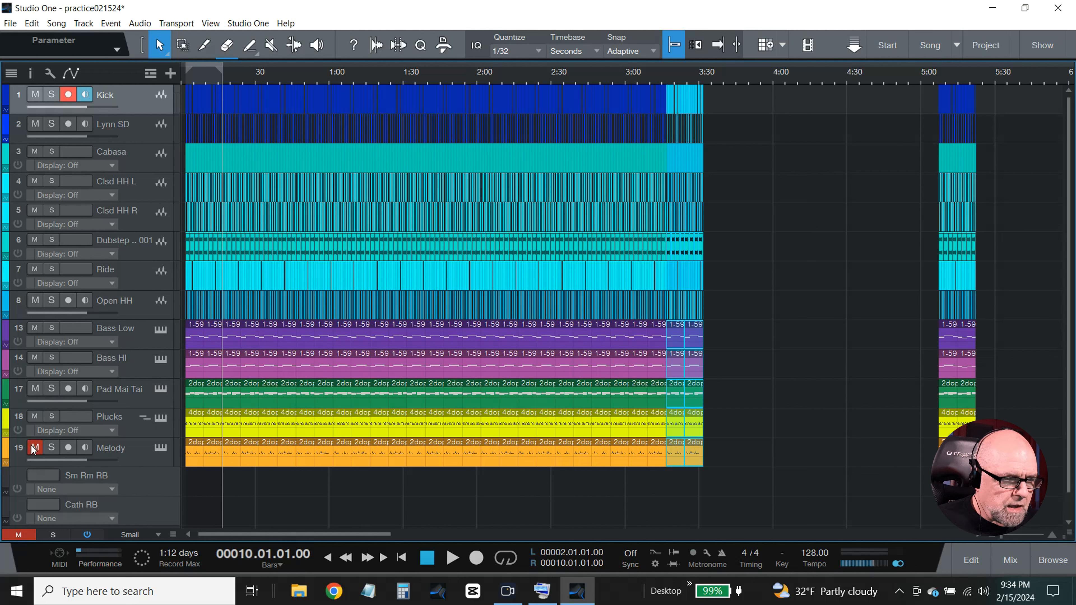
left_click(35, 416)
left_click(35, 389)
left_click(35, 358)
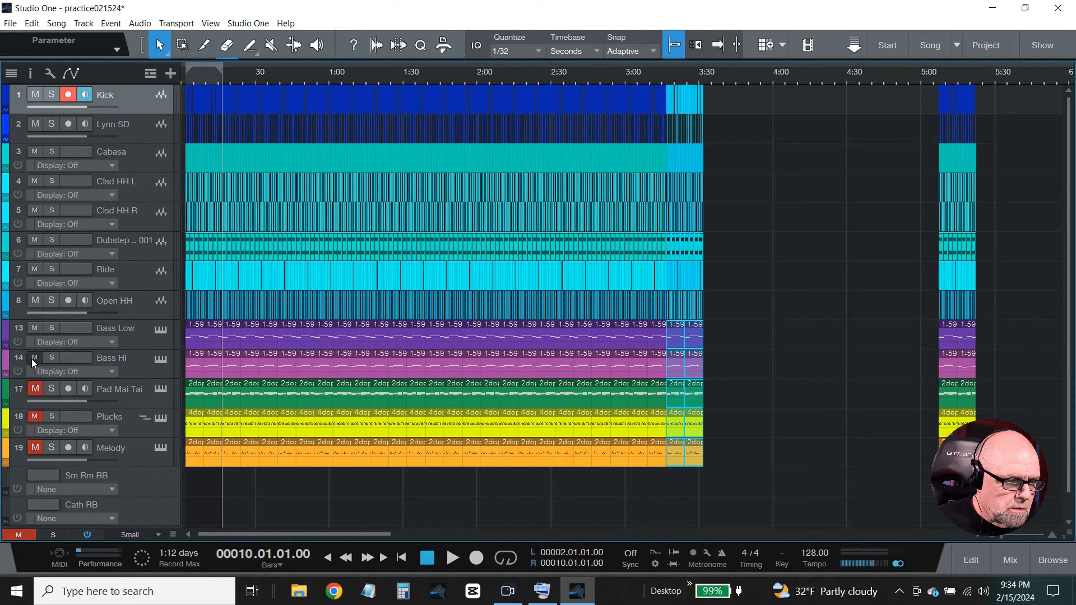
left_click(35, 328)
left_click(35, 301)
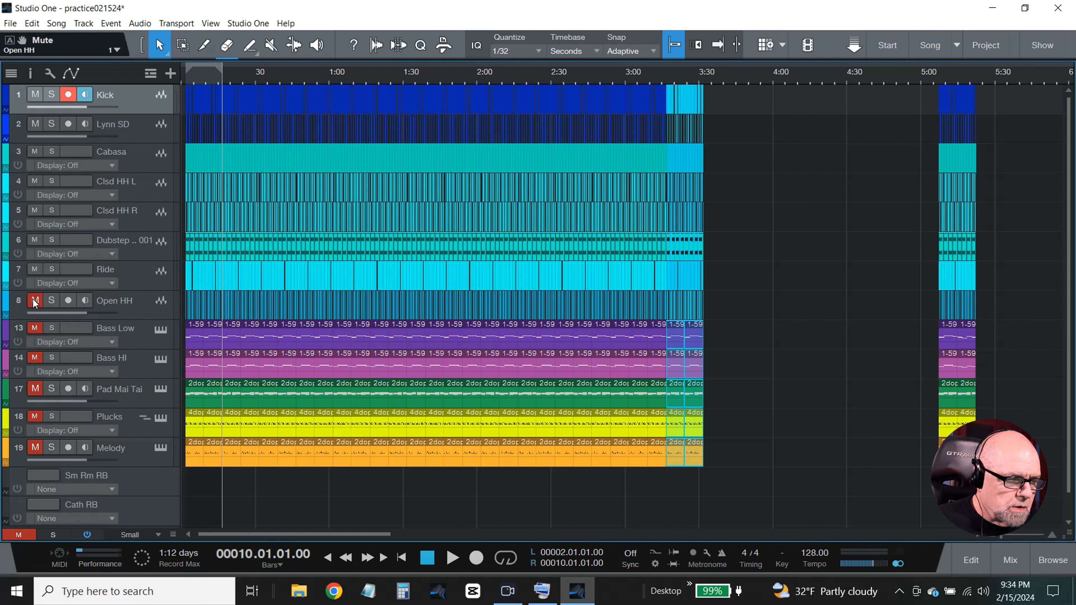
left_click(34, 269)
left_click(35, 240)
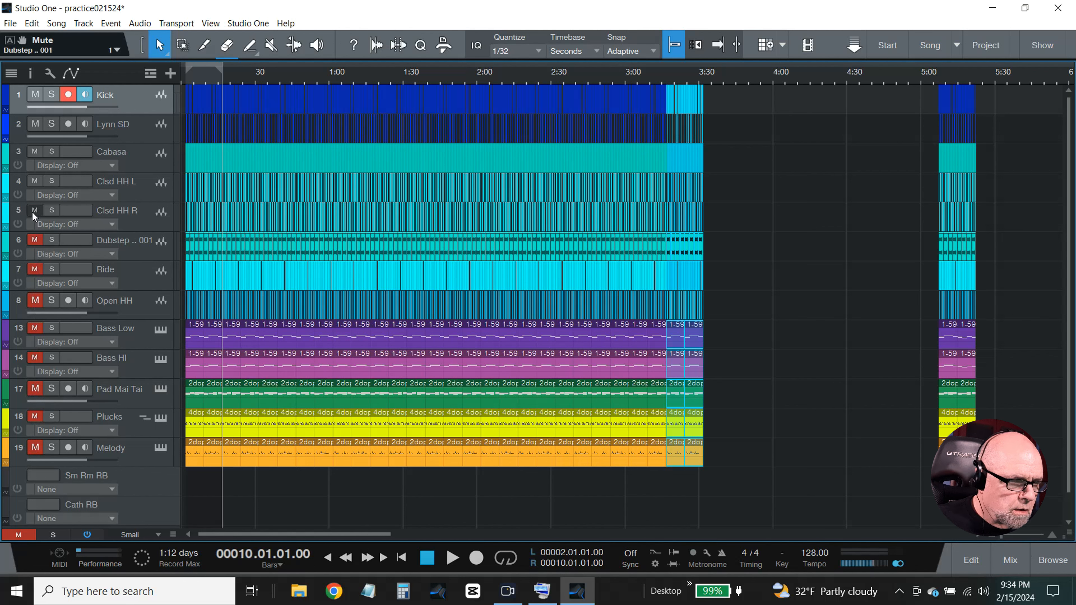
left_click(34, 210)
left_click(35, 181)
left_click(35, 152)
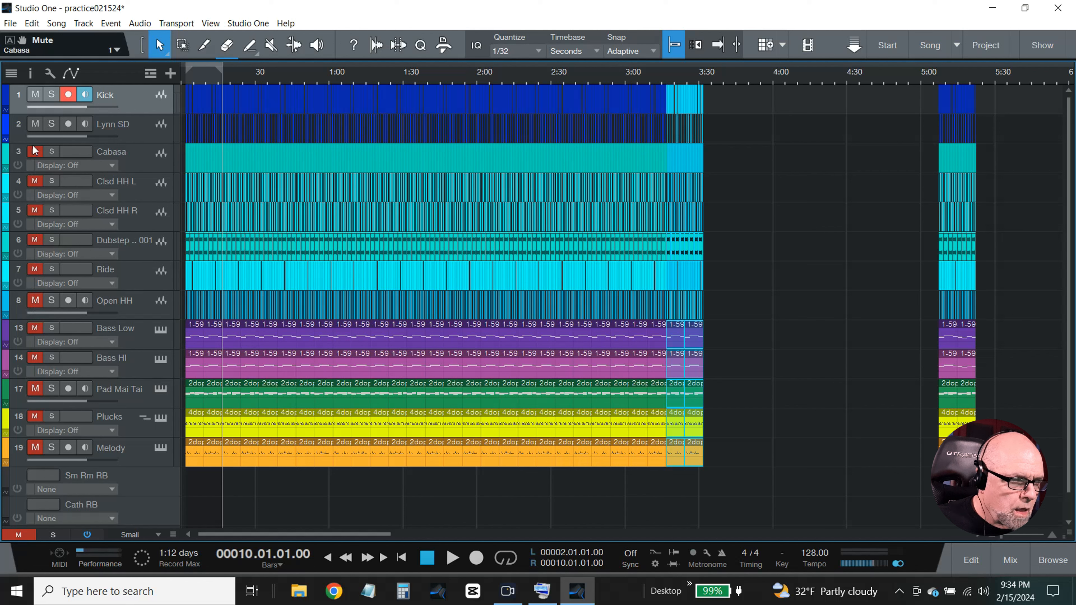
left_click(35, 124)
left_click(35, 94)
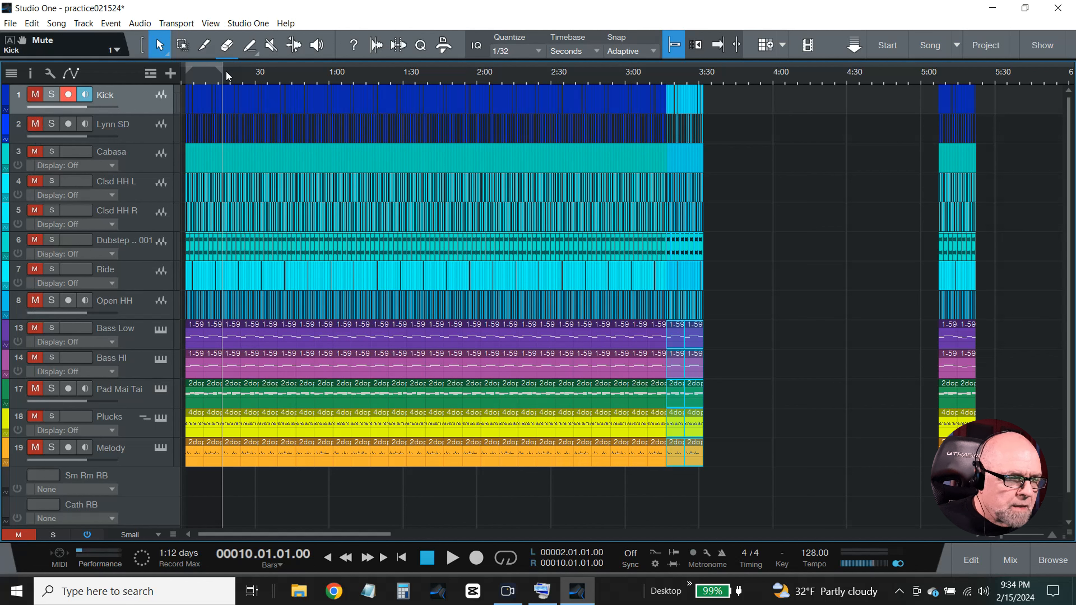
Return the playhead to the start of bar 1 and set the ruler's timebase to Bars with a 1/16 grid
left_click(185, 79)
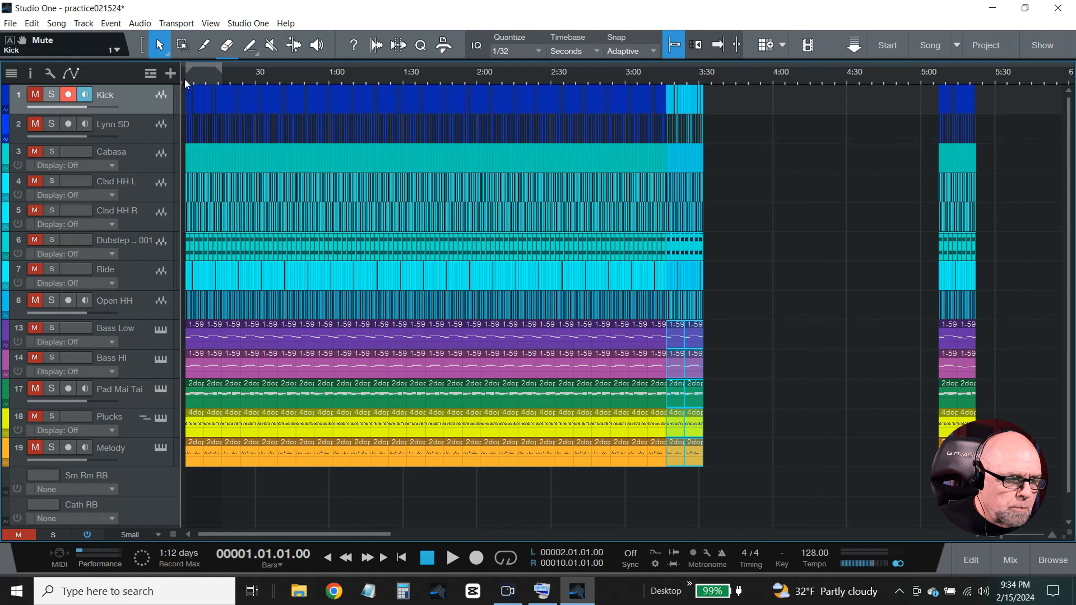
key("e")
key("e")
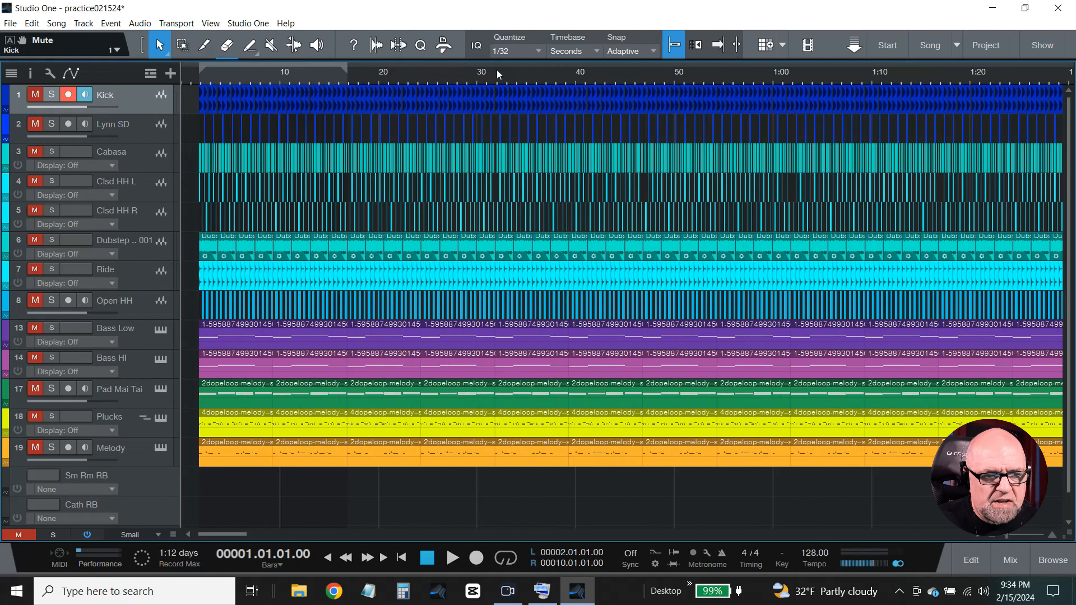
right_click(498, 78)
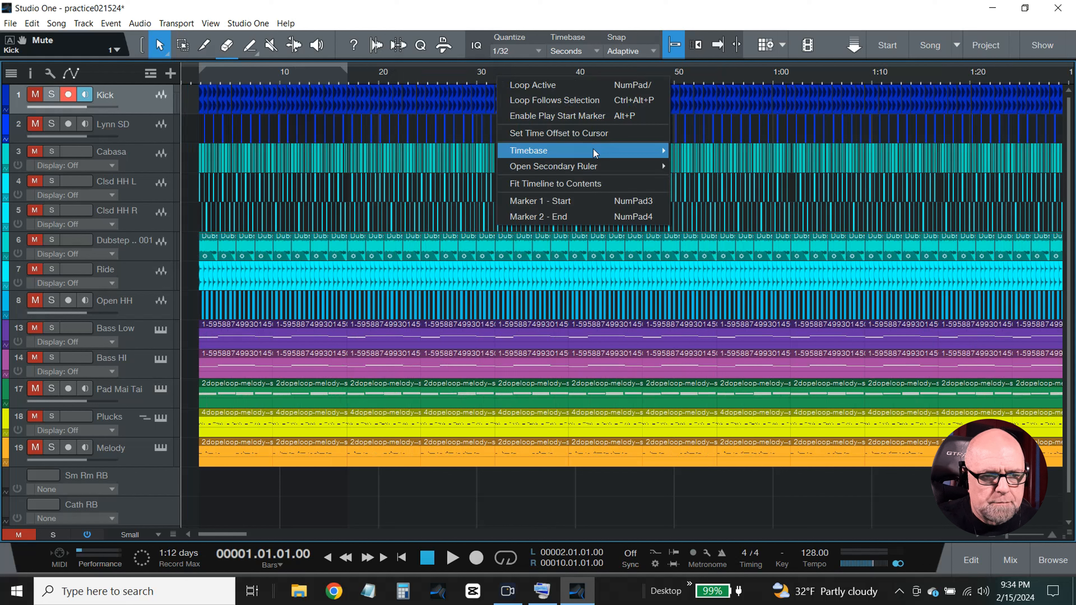
mouse_move(593, 148)
mouse_move(685, 181)
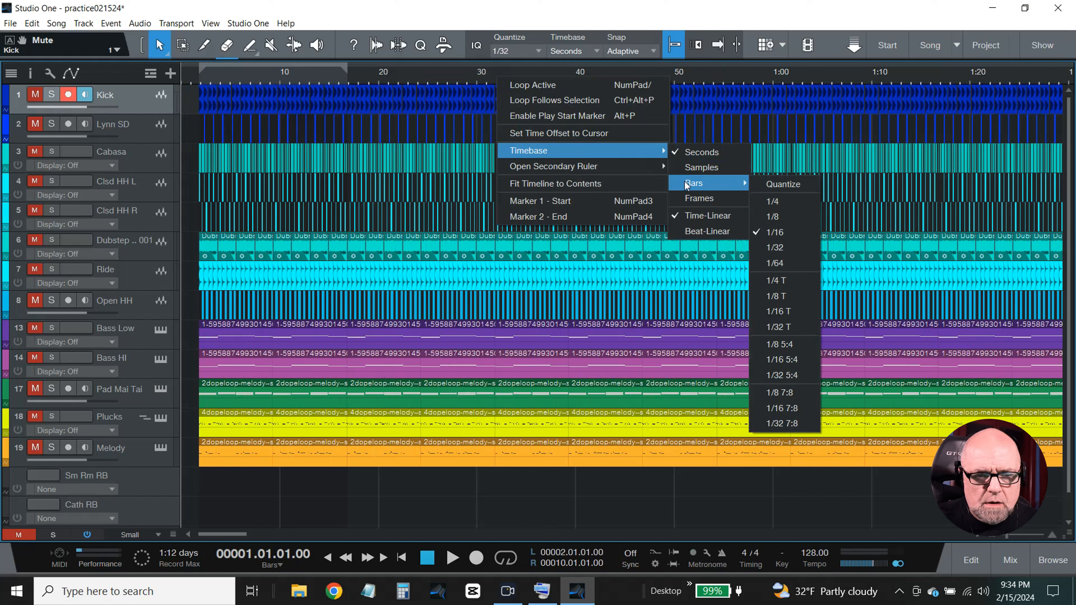
left_click(781, 236)
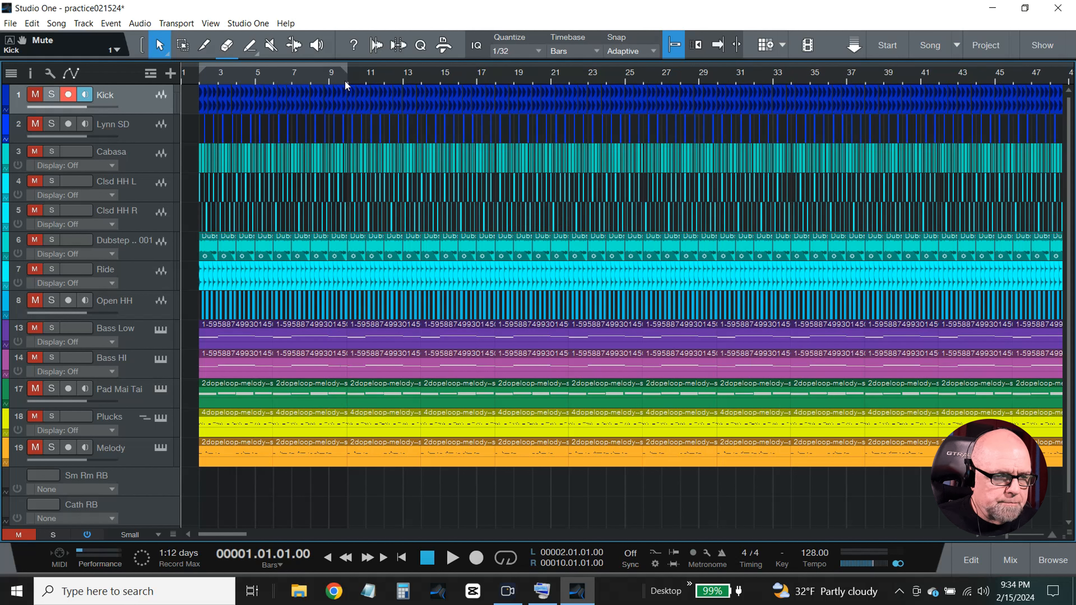
Enable looping from bar 2 to bar 10 and audition Plucks with the Dubstep and closed hi-hat tracks from bar 2
left_click(511, 564)
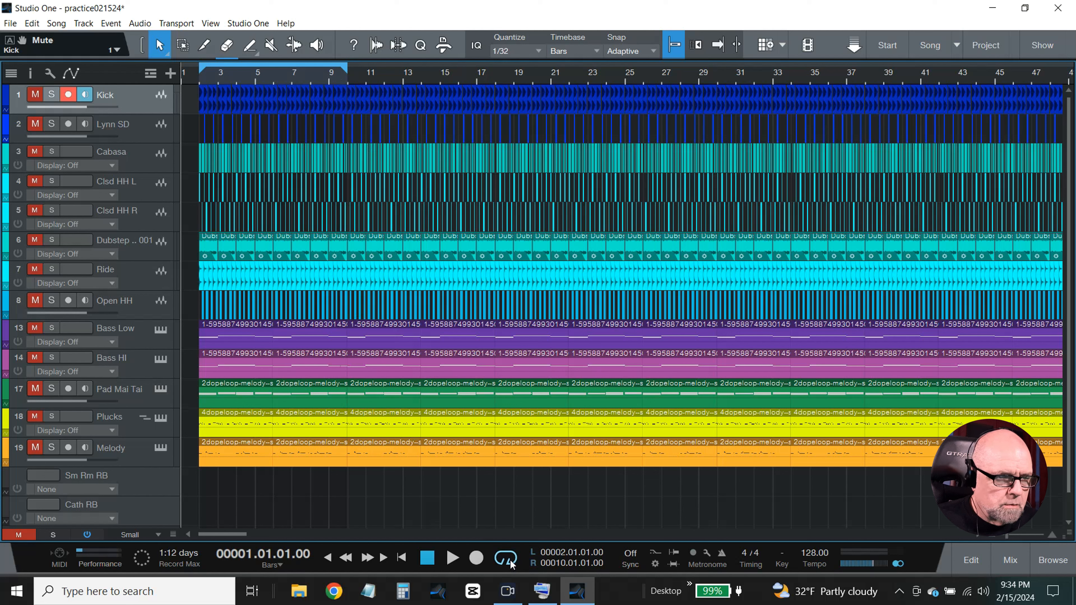
left_click(199, 79)
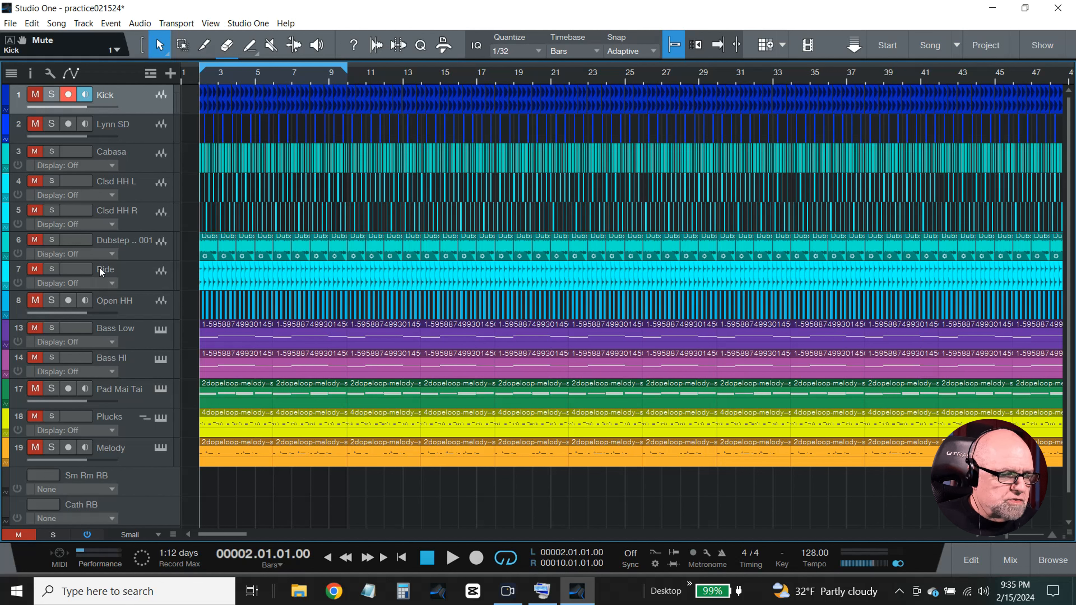
left_click(34, 416)
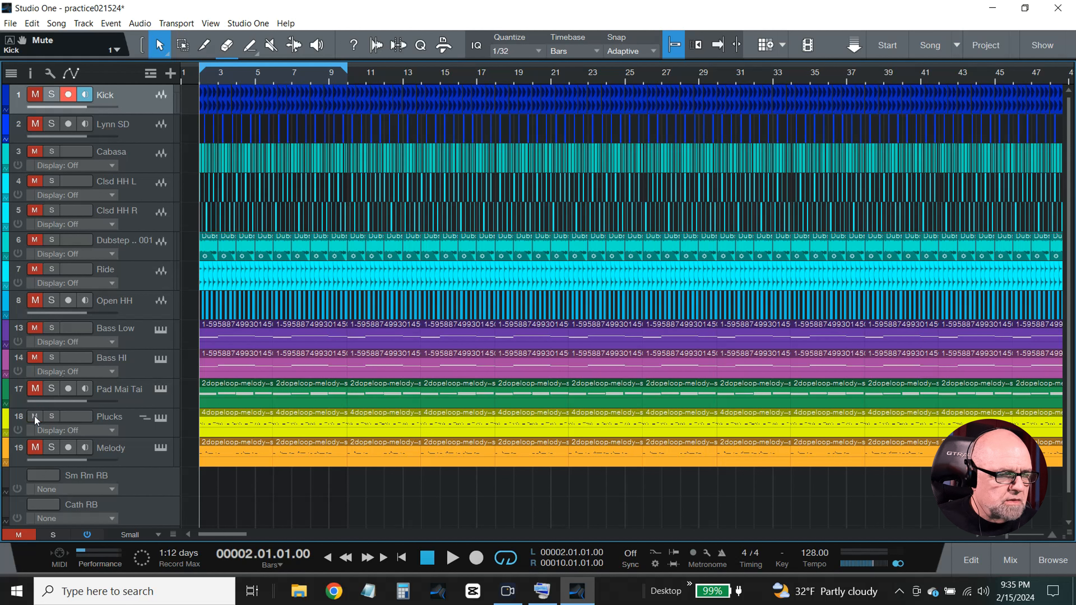
left_click(35, 240)
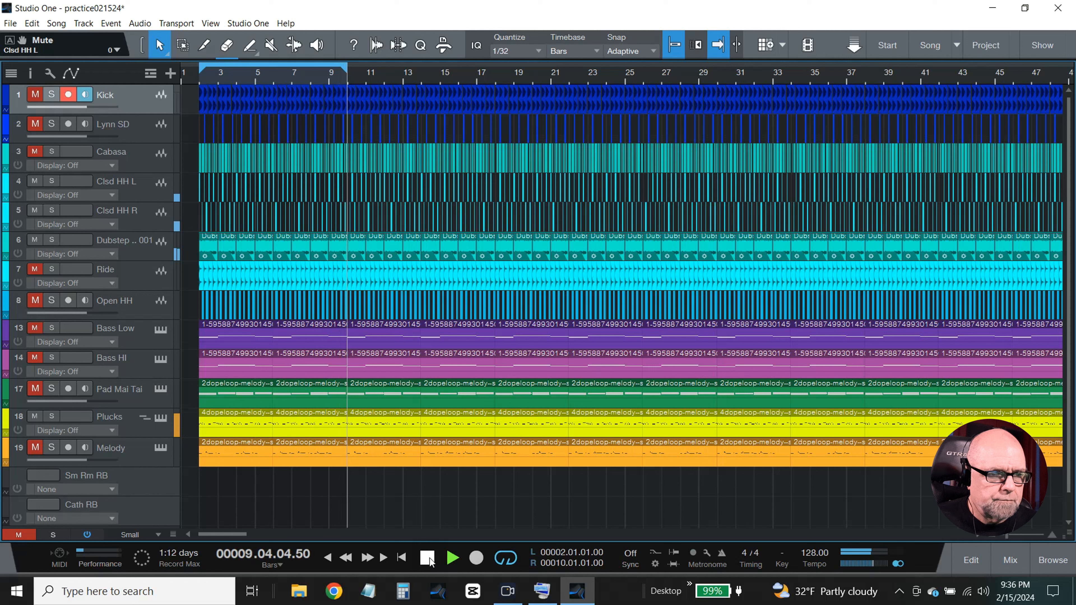
Stop playback and mute the Plucks, Dubstep, Clsd HH L and Clsd HH R tracks again
left_click(428, 559)
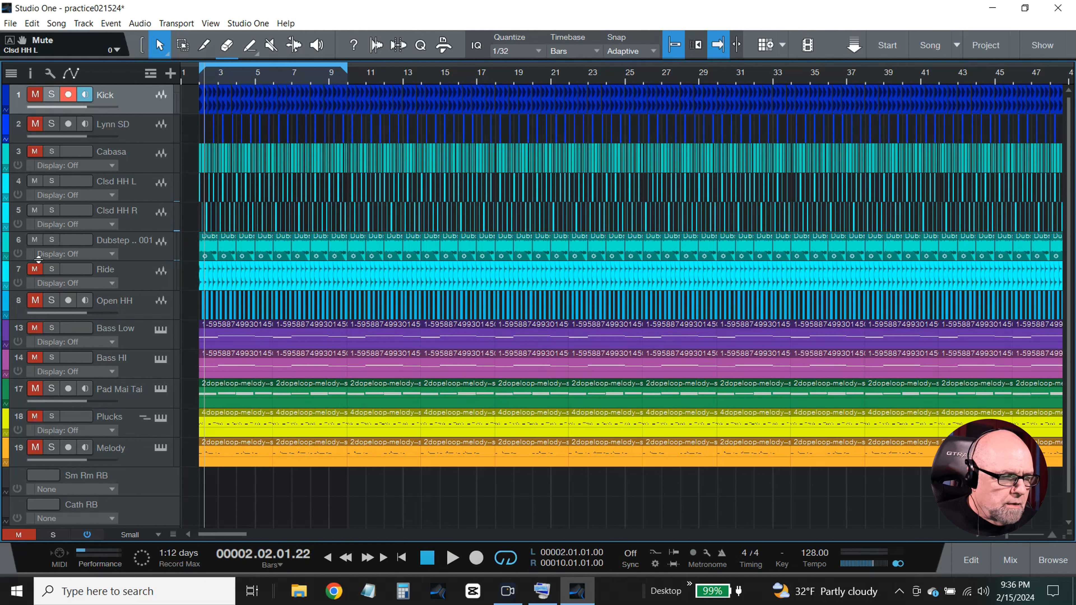
left_click(35, 240)
left_click(32, 211)
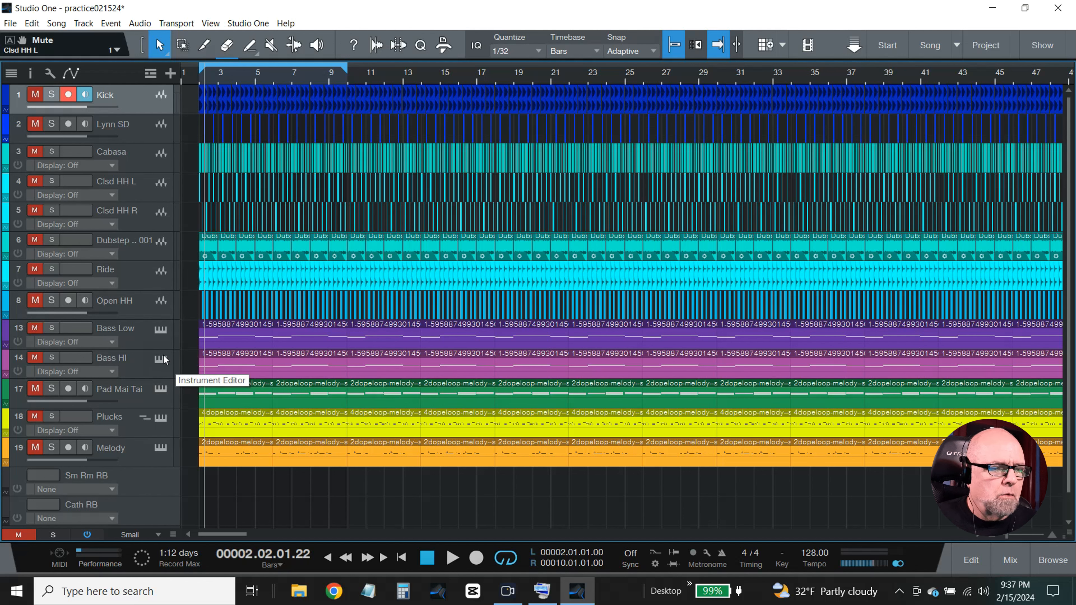
Play the loop and unmute the Pad Mai Tai and Ride tracks to hear them together
left_click(453, 558)
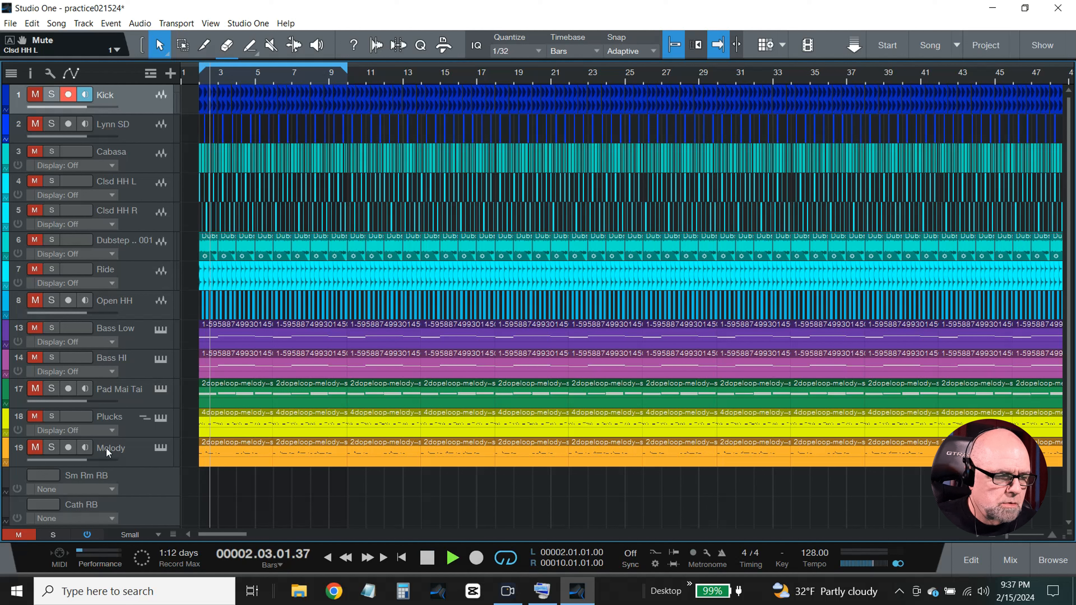
left_click(36, 390)
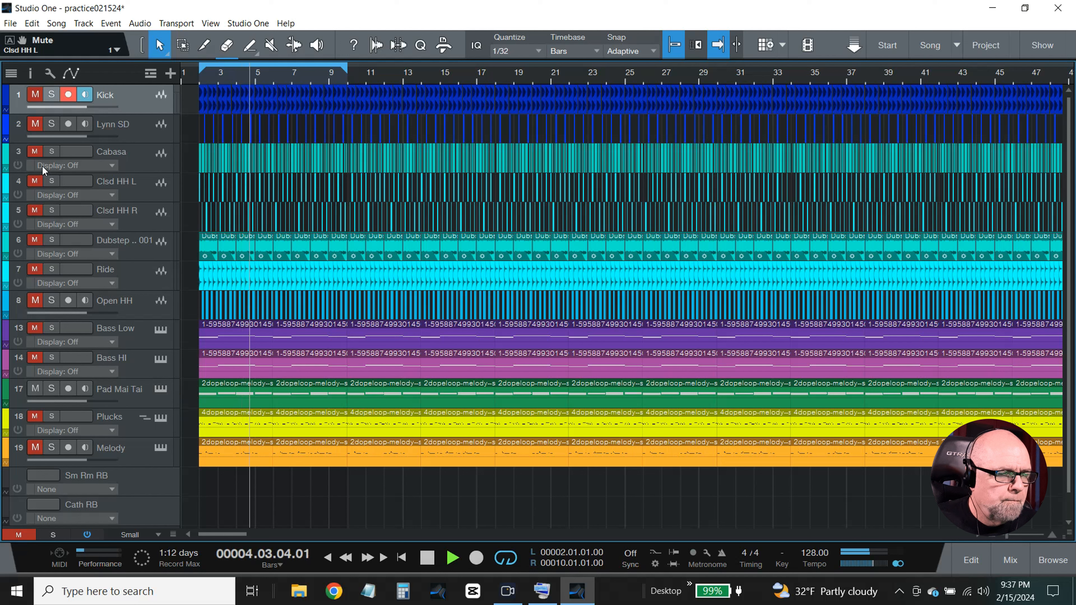
left_click(35, 270)
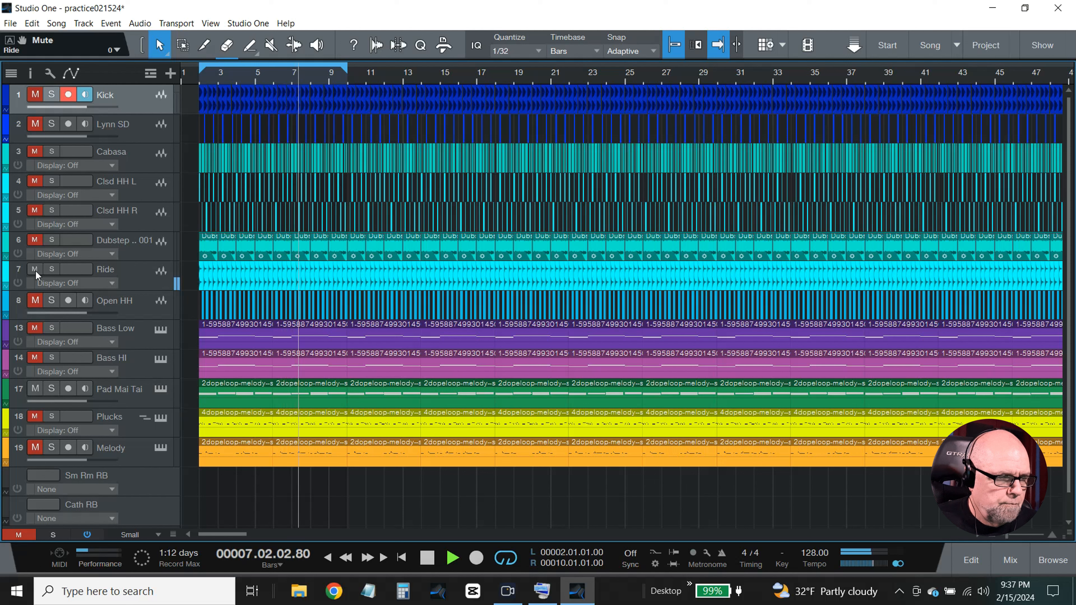
Mute Pad Mai Tai and briefly audition Plucks against the Ride, muting Plucks again
left_click(34, 389)
left_click(36, 417)
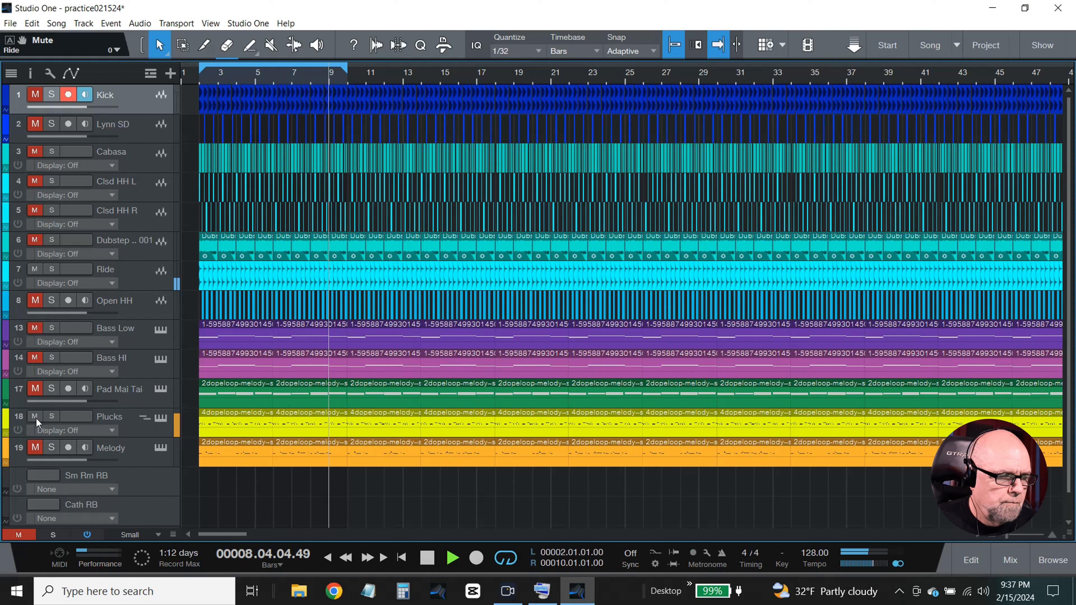
left_click(37, 418)
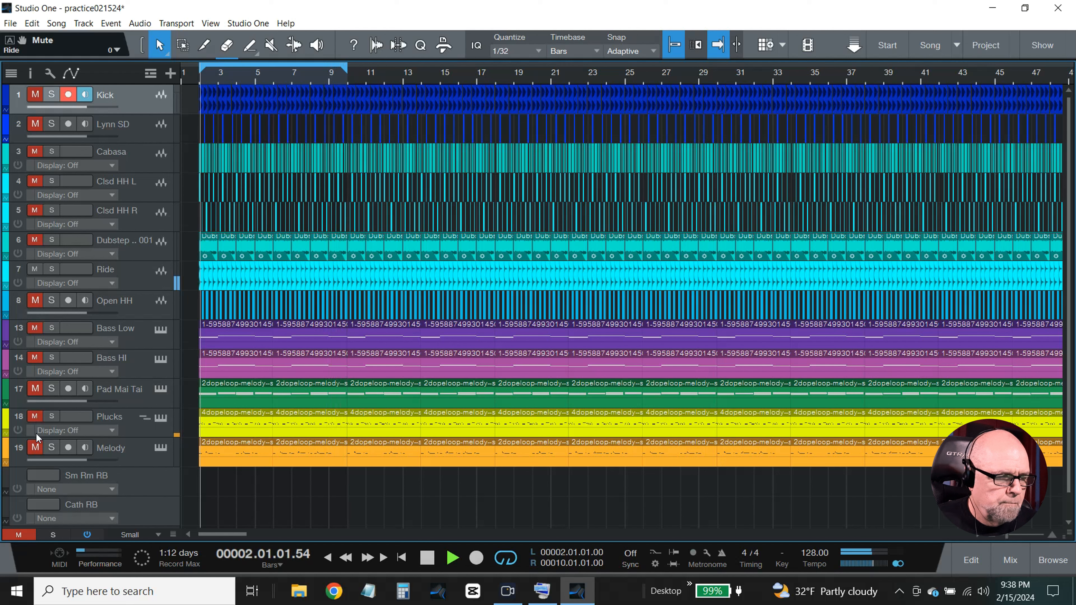
Unmute the Melody and Kick tracks and mute the Ride while the loop plays
left_click(37, 446)
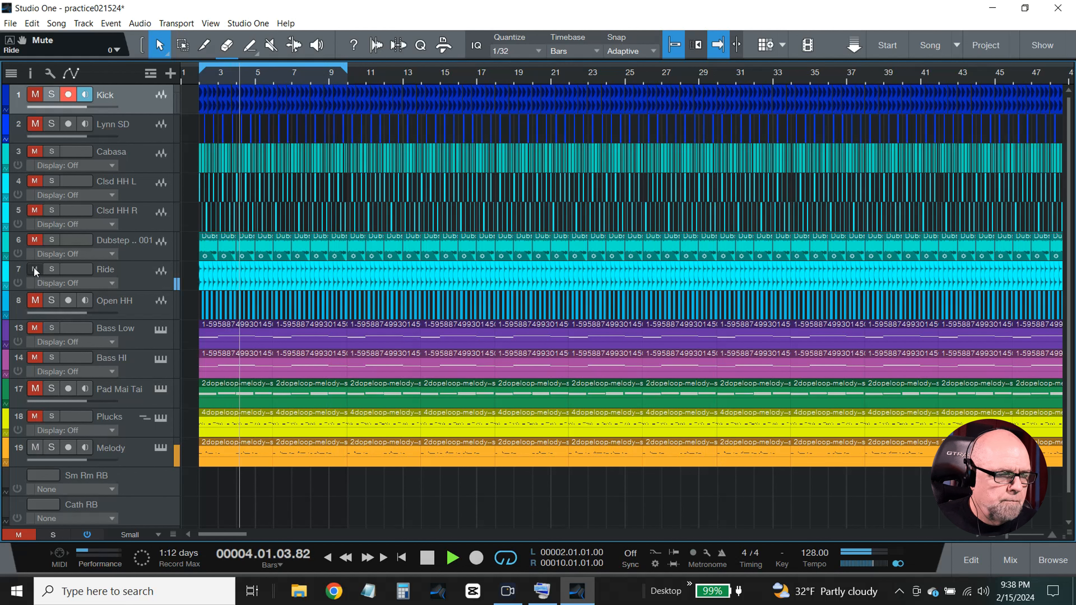
left_click(34, 96)
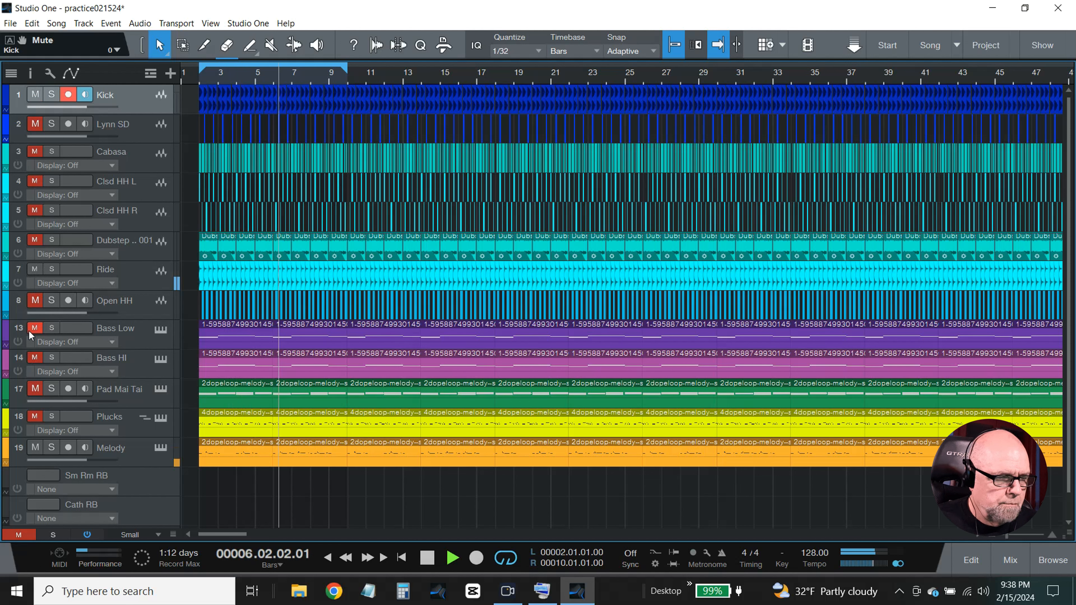
left_click(35, 270)
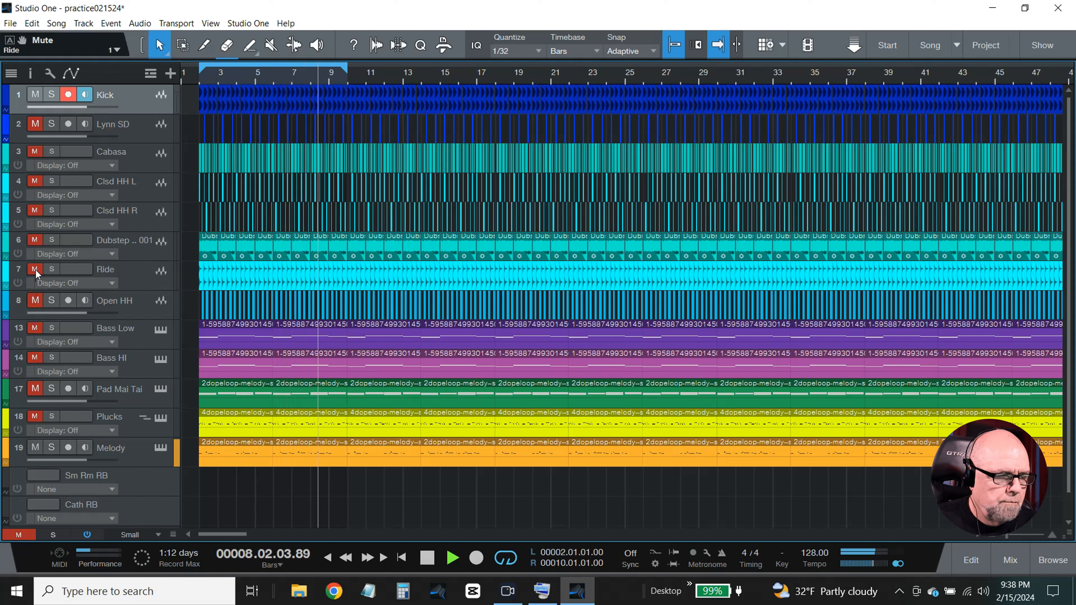
Audition the Dubstep track against the Kick and Melody in the loop, muting Dubstep again
left_click(34, 244)
left_click(34, 240)
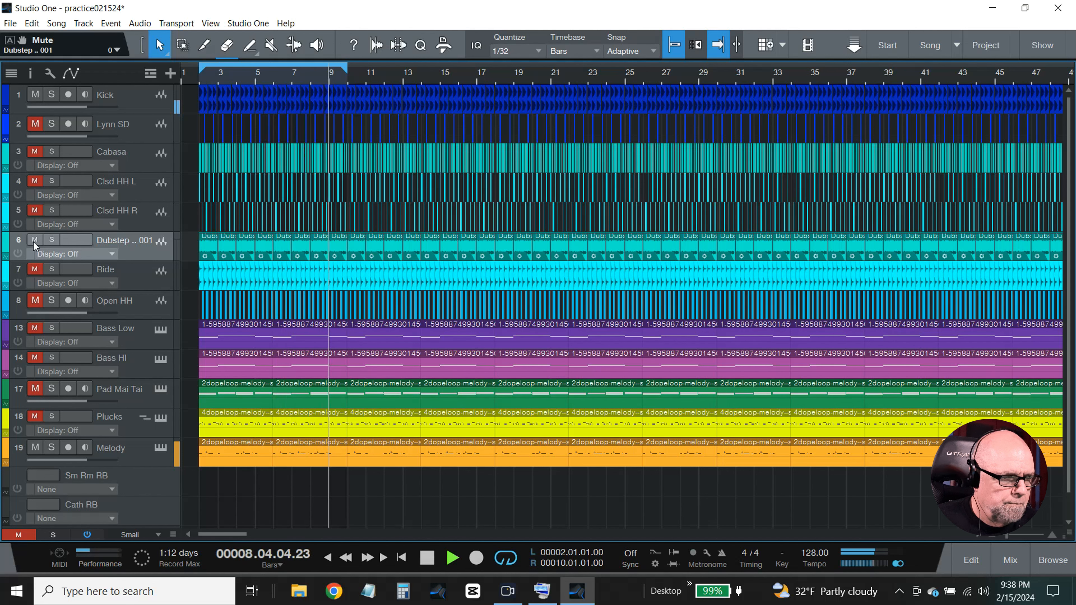
left_click(34, 240)
Audition Bass Low and Bass HI with the loop, mute Melody and bring in Pad Mai Tai, finally stopping playback
left_click(34, 328)
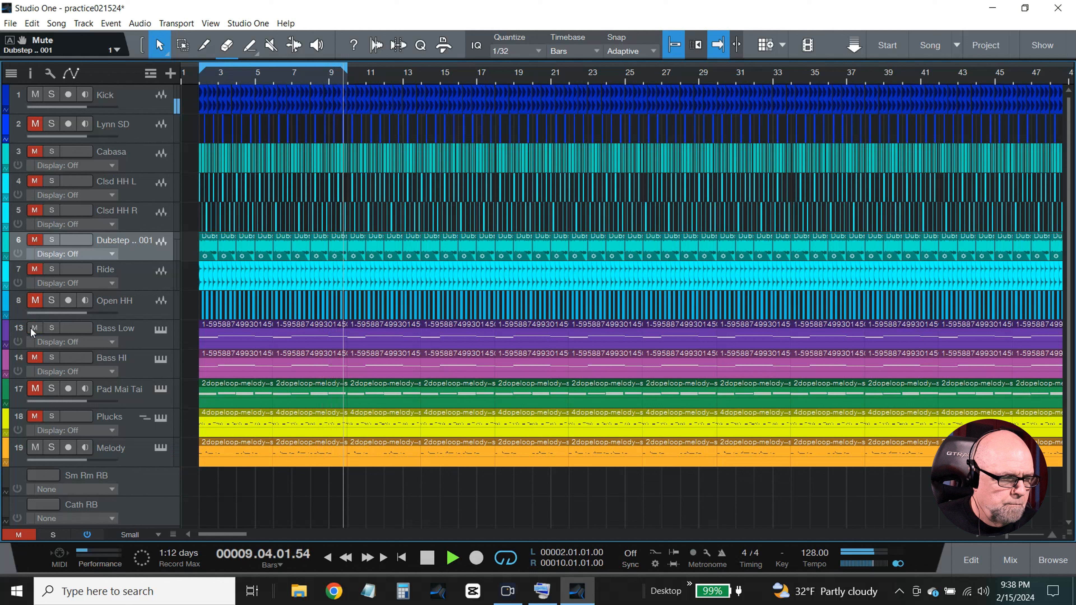
left_click(33, 356)
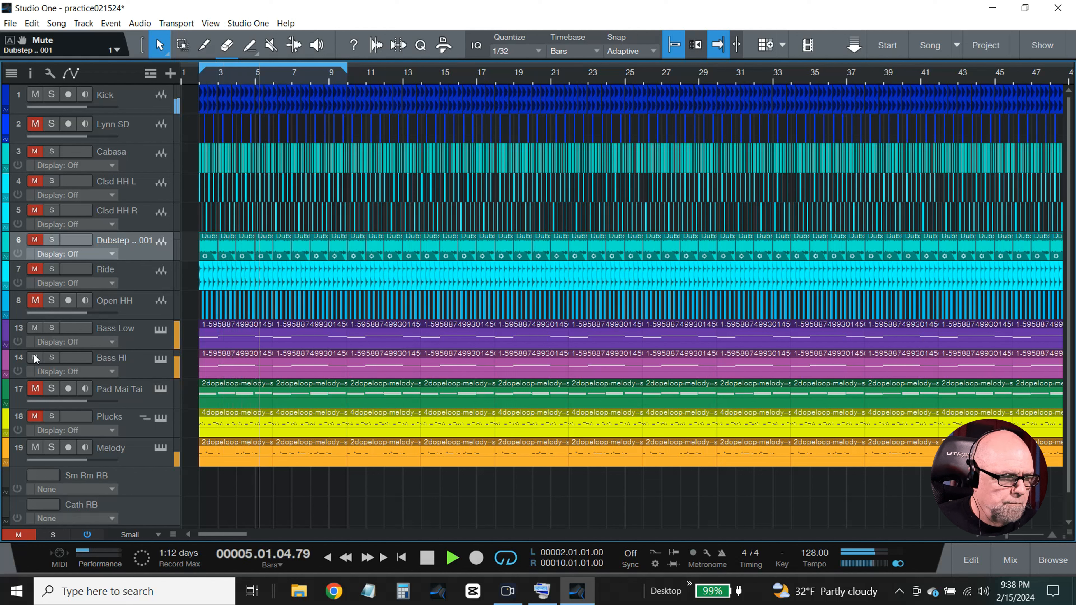
left_click(35, 449)
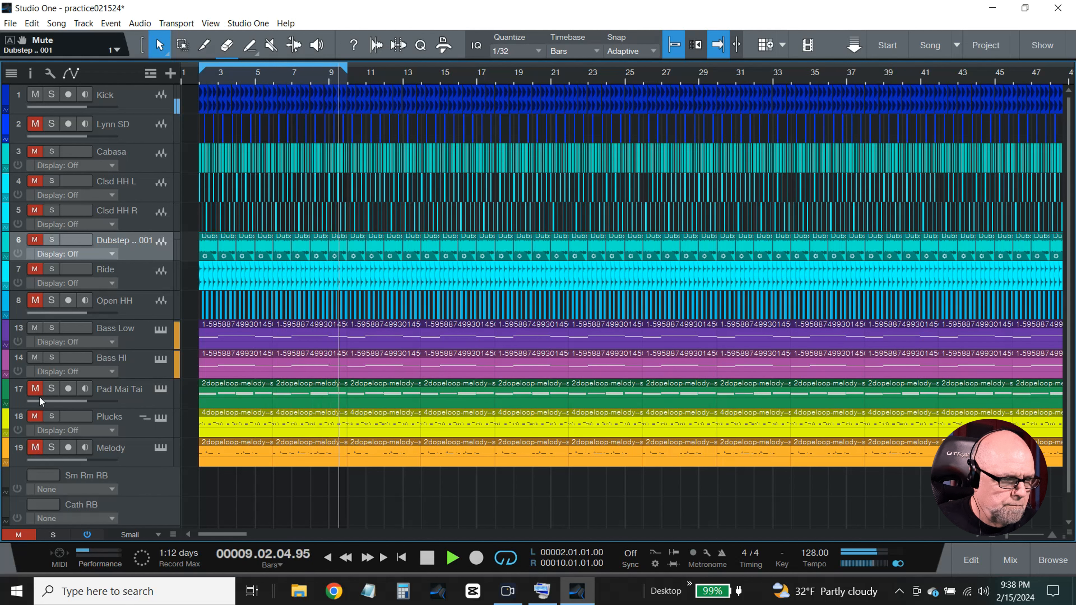
left_click(32, 390)
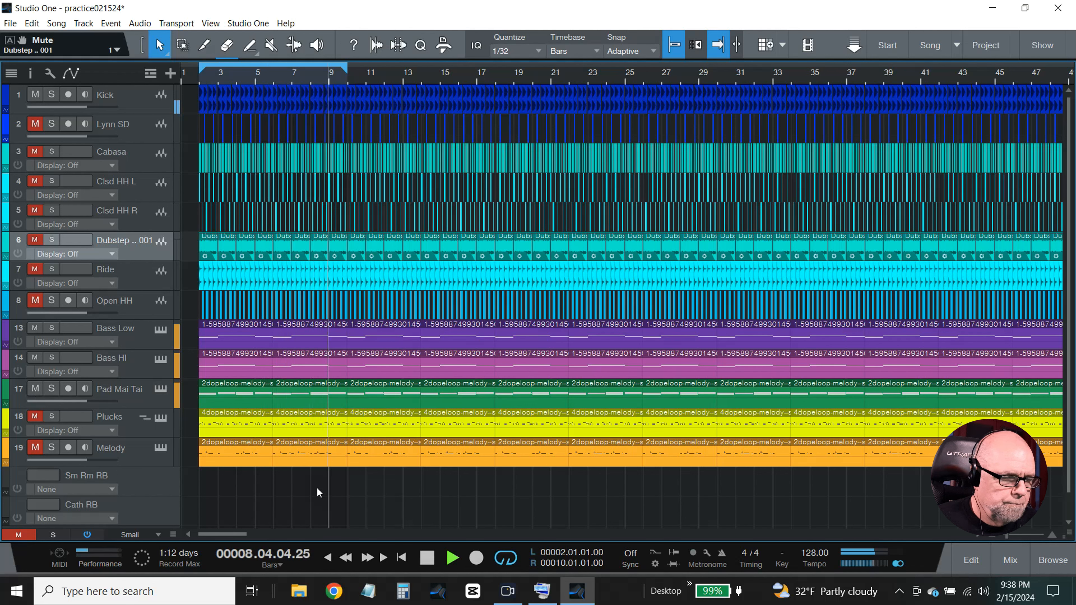
left_click(428, 558)
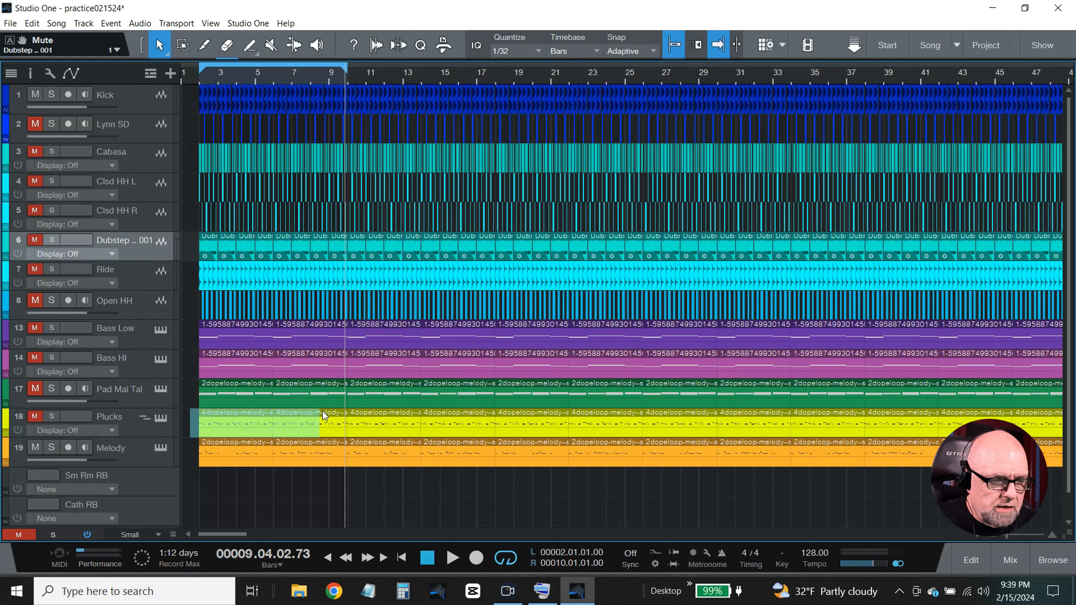
Delete the events between bars 2 and 10 on every track except Kick and Melody
left_click_drag(323, 414, 341, 334)
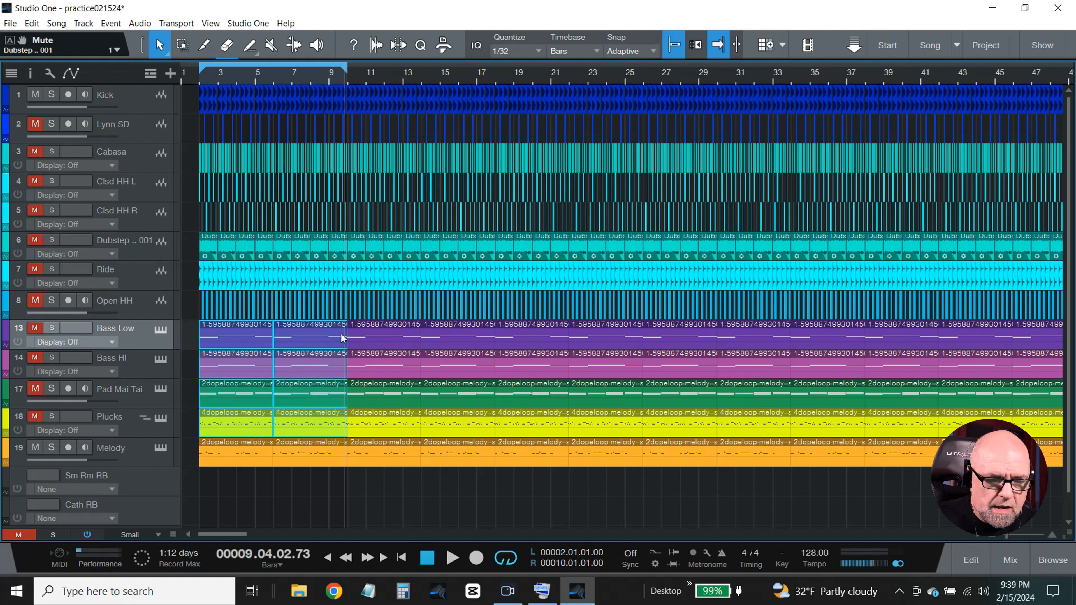
key("Delete")
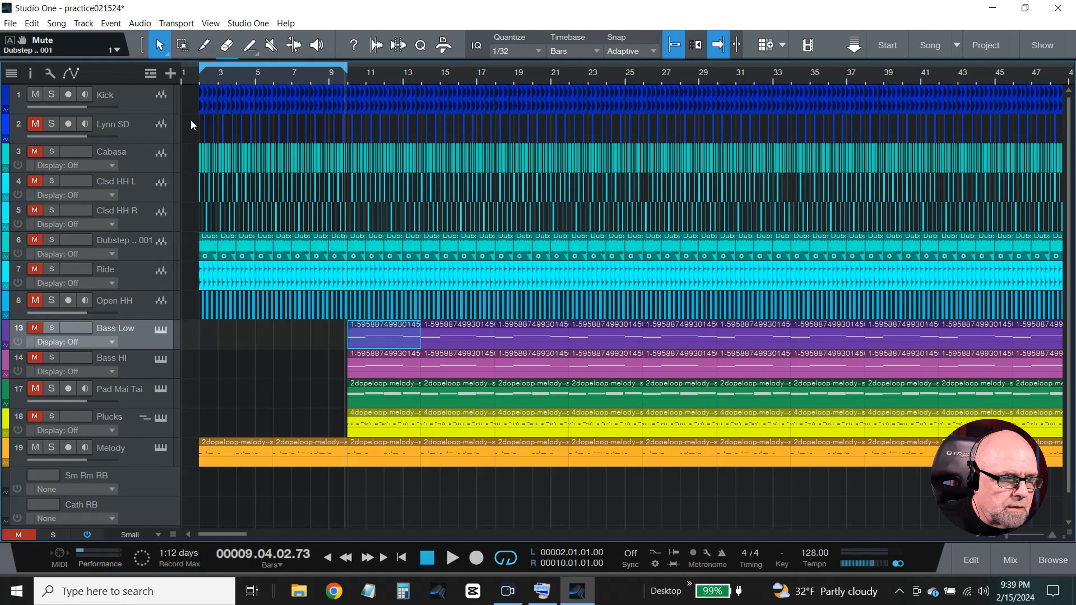
left_click_drag(192, 116, 340, 318)
key("Delete")
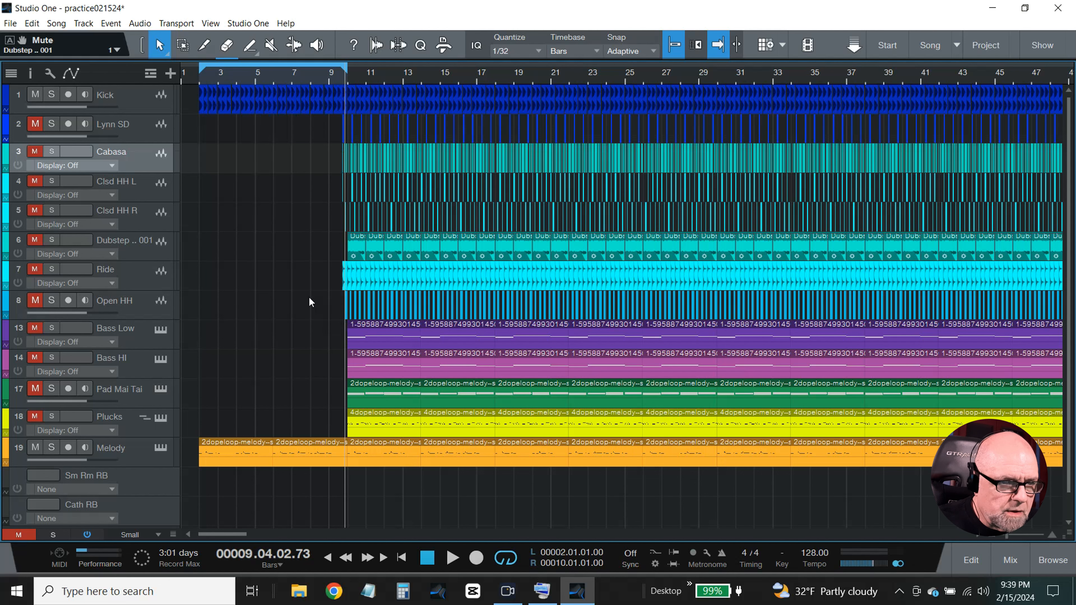
Delete the leftover drum events just before bar 10 on the tracks from Lynn SD to Open HH
key("e")
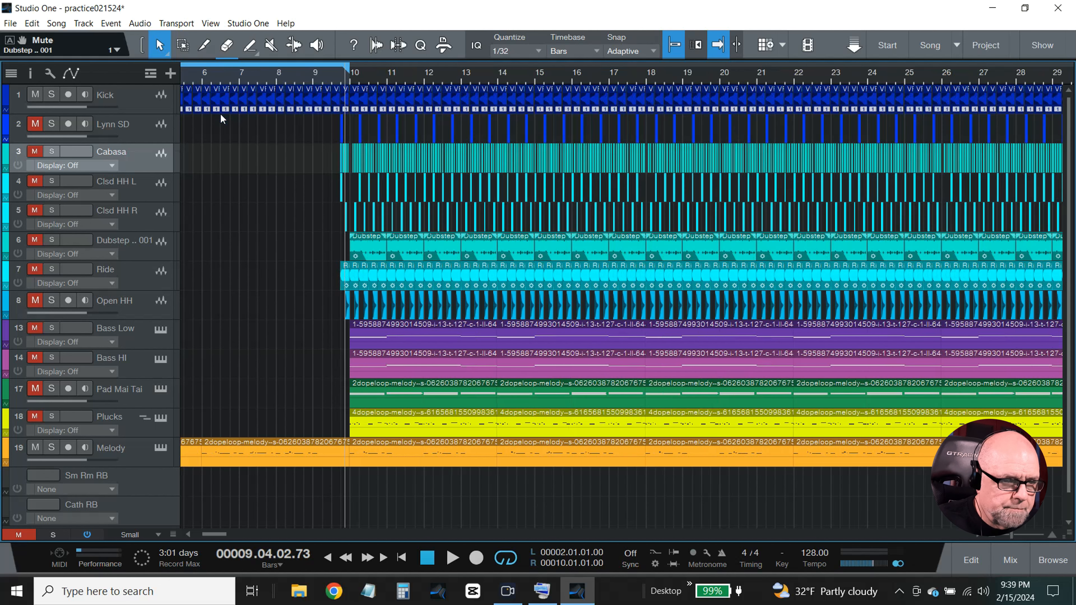
left_click_drag(191, 123, 337, 350)
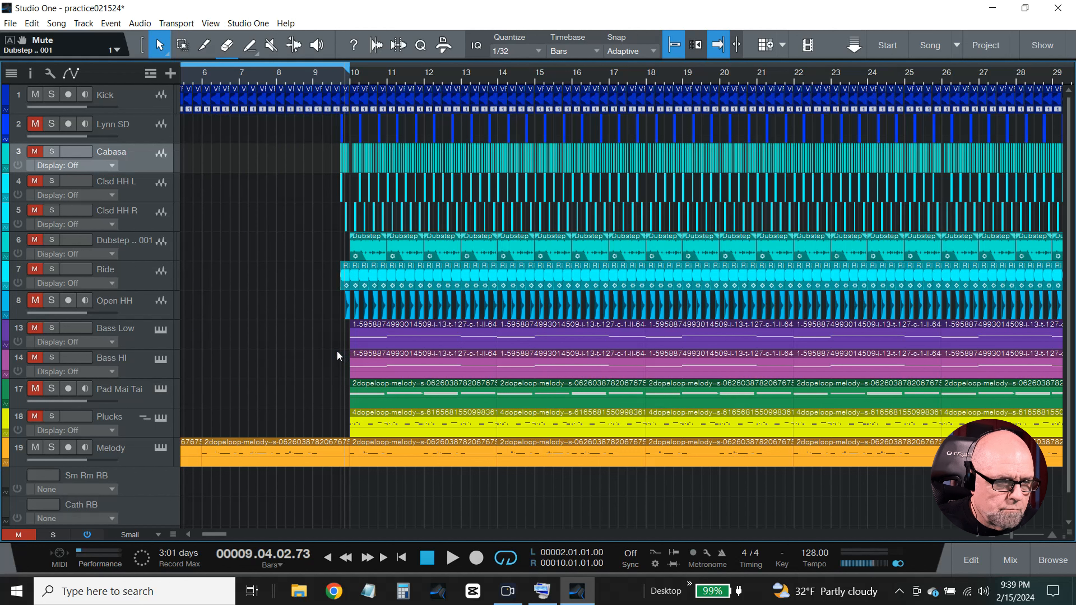
left_click(350, 77)
left_click_drag(251, 134, 347, 308)
key("Delete")
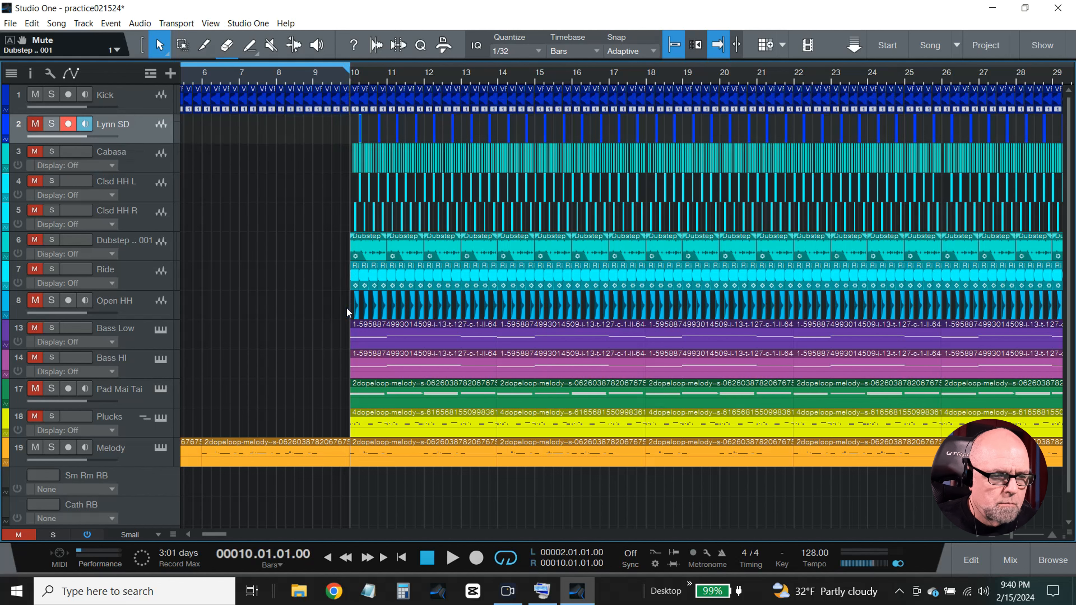
Unmute all the muted tracks from Lynn SD through Pad Mai Tai and Plucks
left_click_drag(202, 535, 197, 534)
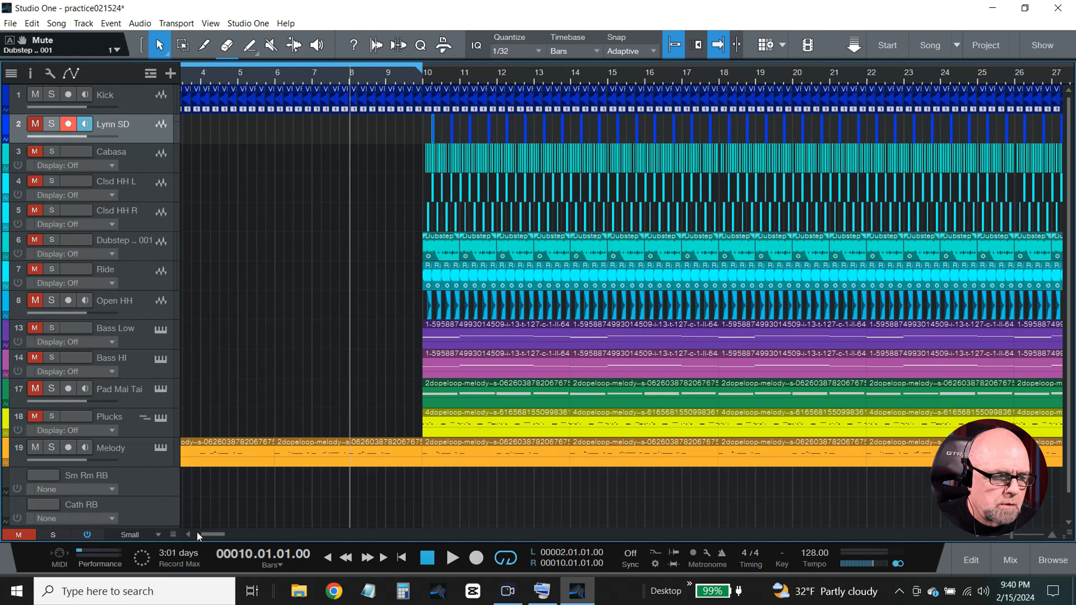
left_click(35, 389)
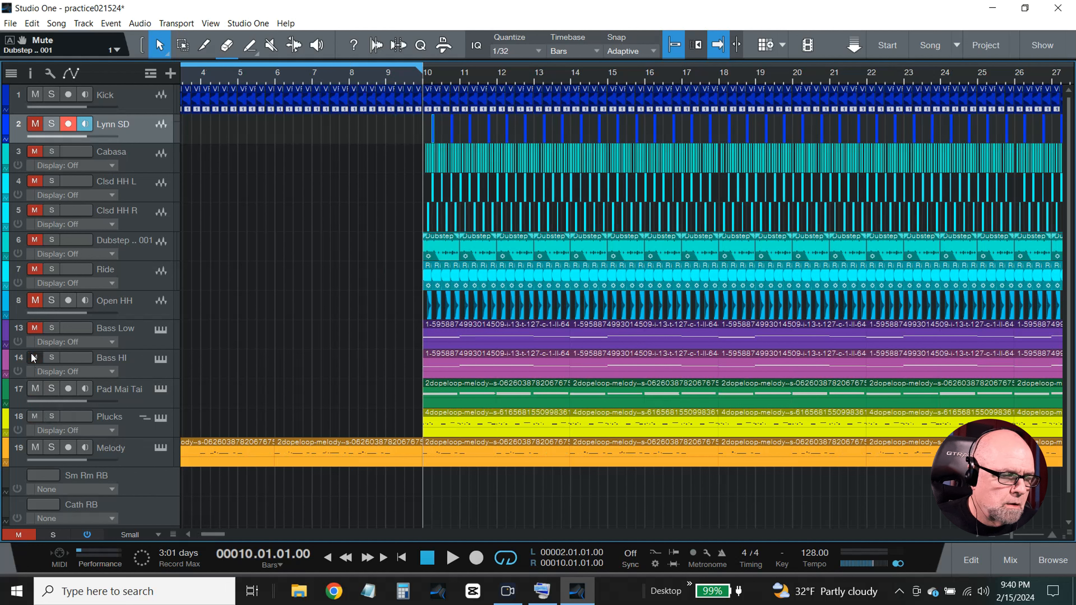
left_click(34, 328)
left_click(35, 301)
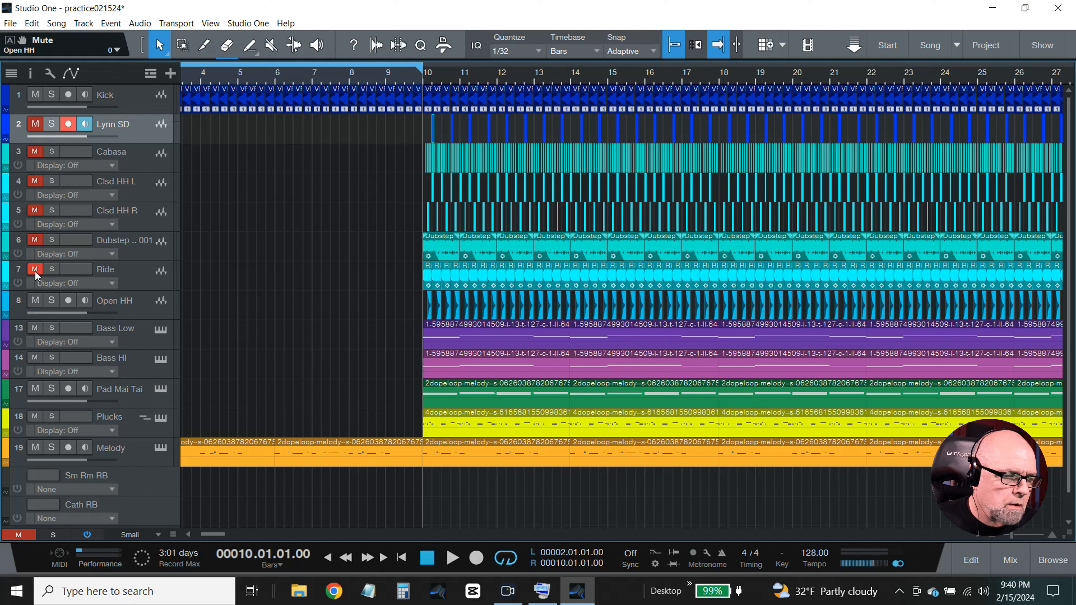
left_click(34, 270)
left_click(36, 236)
left_click(38, 210)
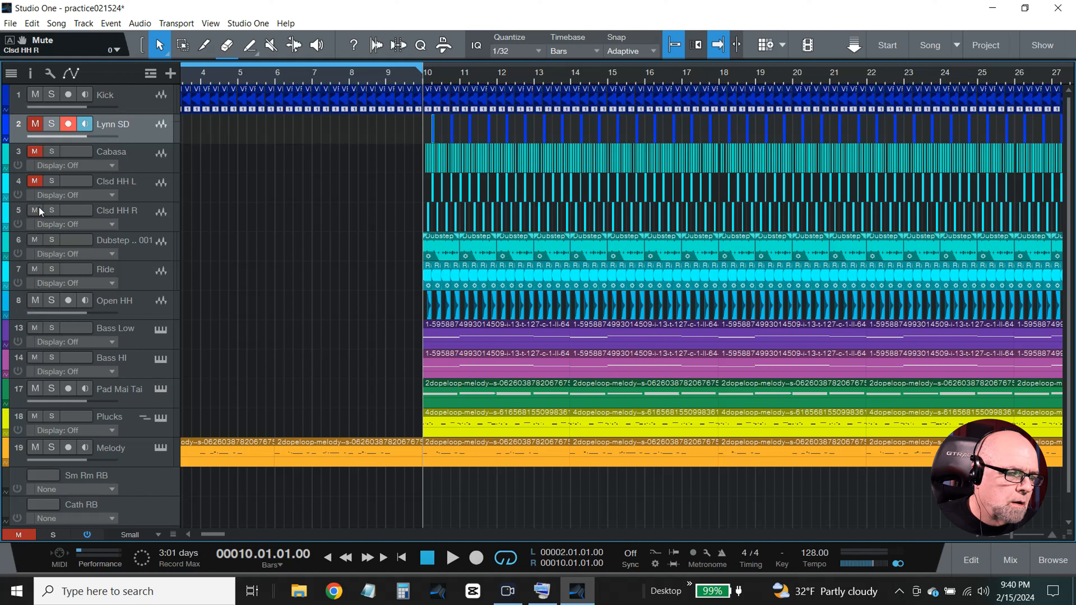
left_click(34, 152)
left_click(35, 124)
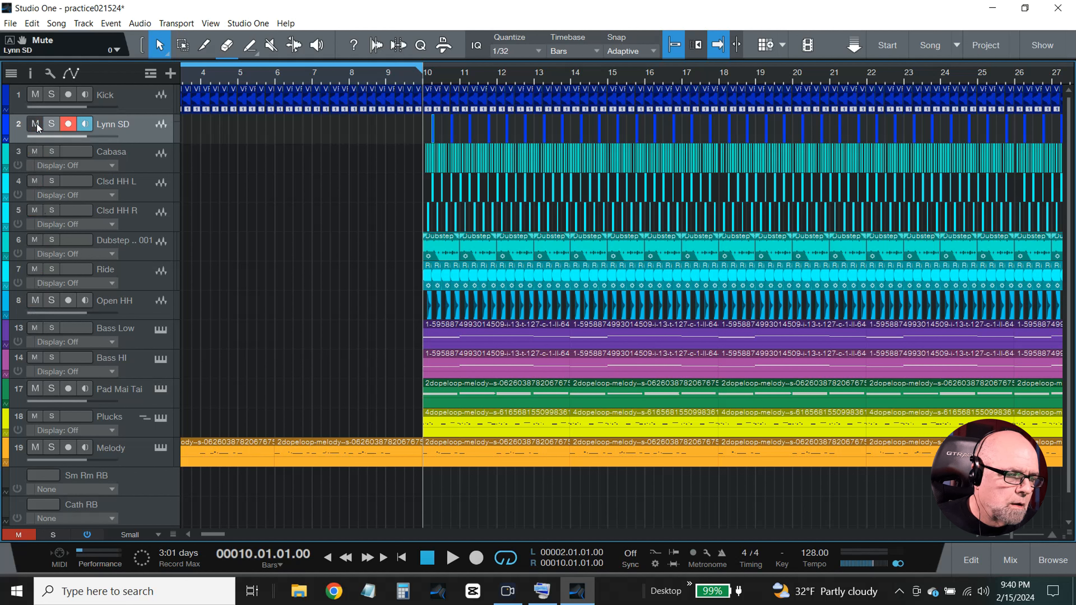
Play the Kick and Melody opening from the start of the song and stop near bar 10
left_click(402, 558)
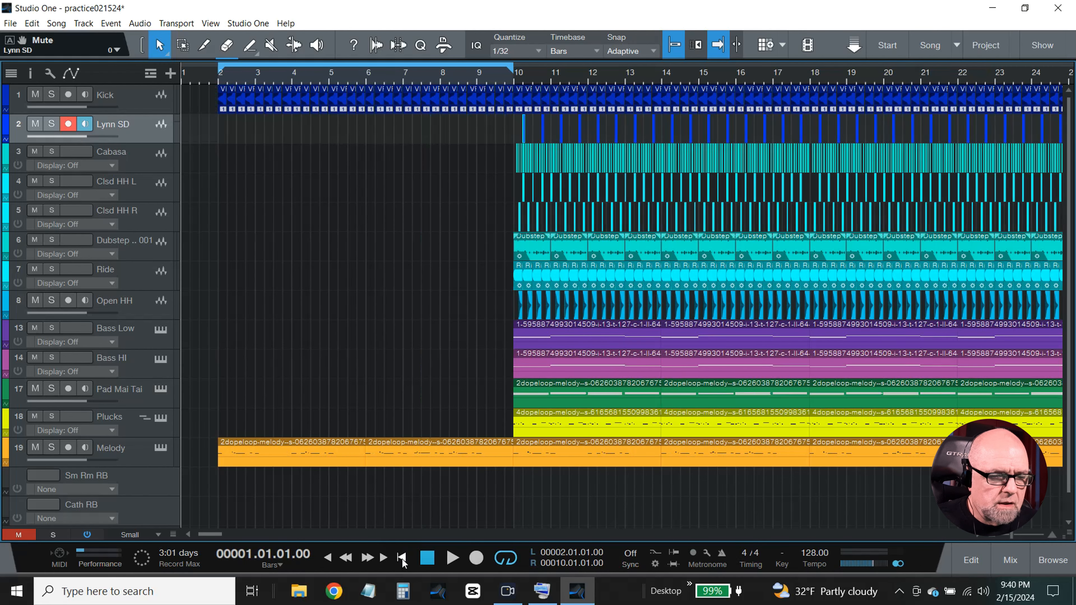
left_click(453, 559)
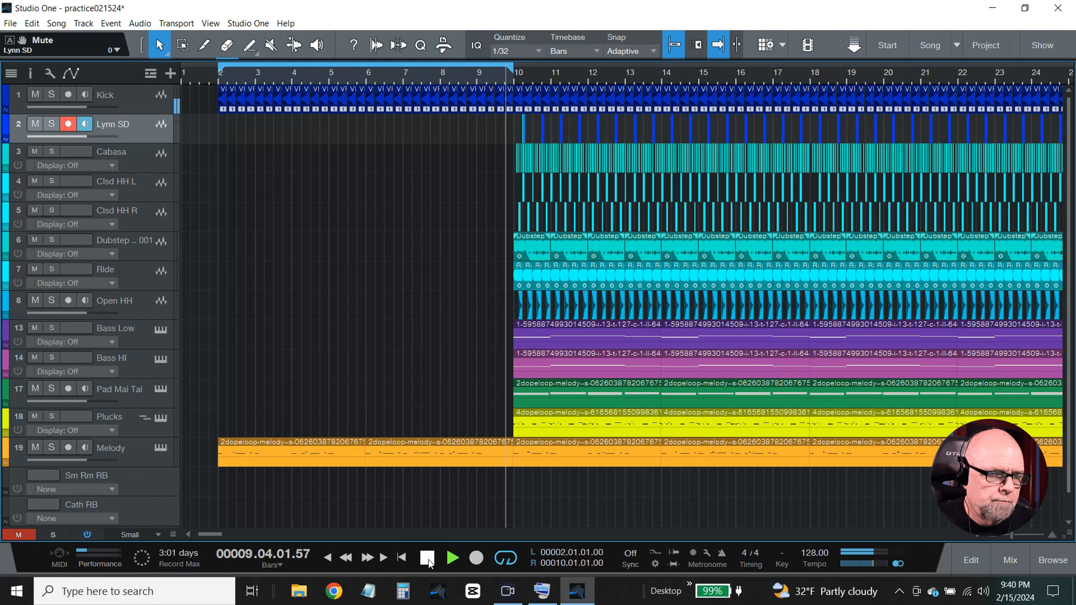
left_click(428, 558)
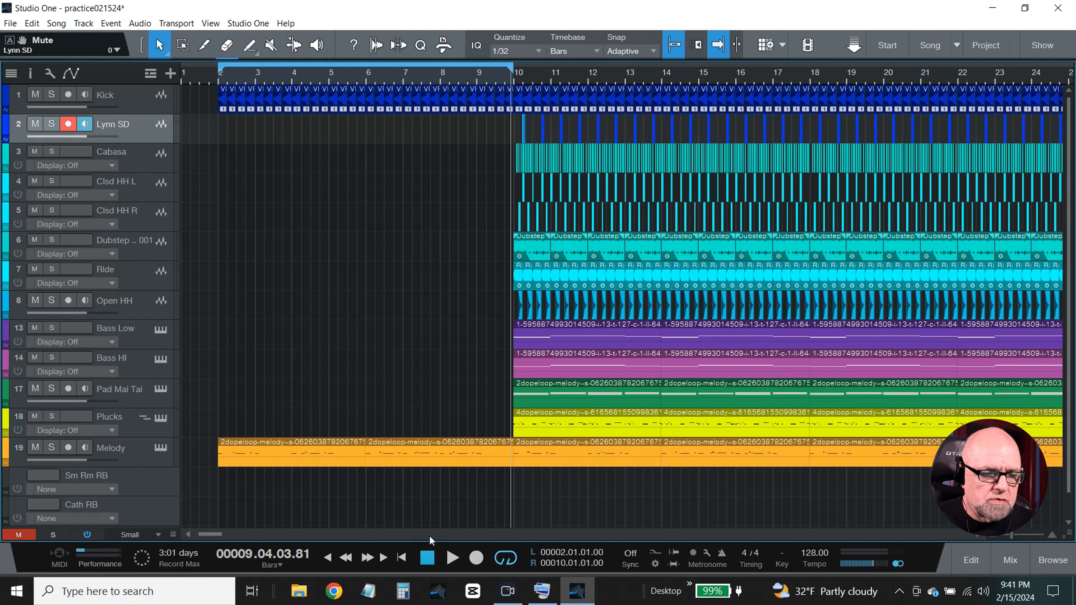
Place the playback cursor at bar 18 and extend the loop range's end to bar 18
key("w")
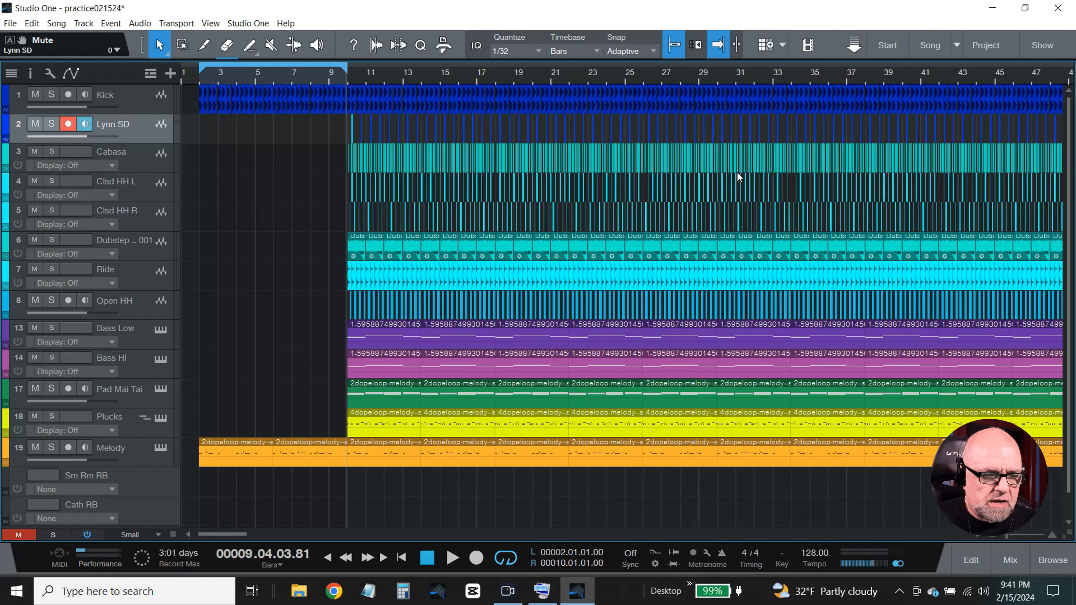
left_click(495, 81)
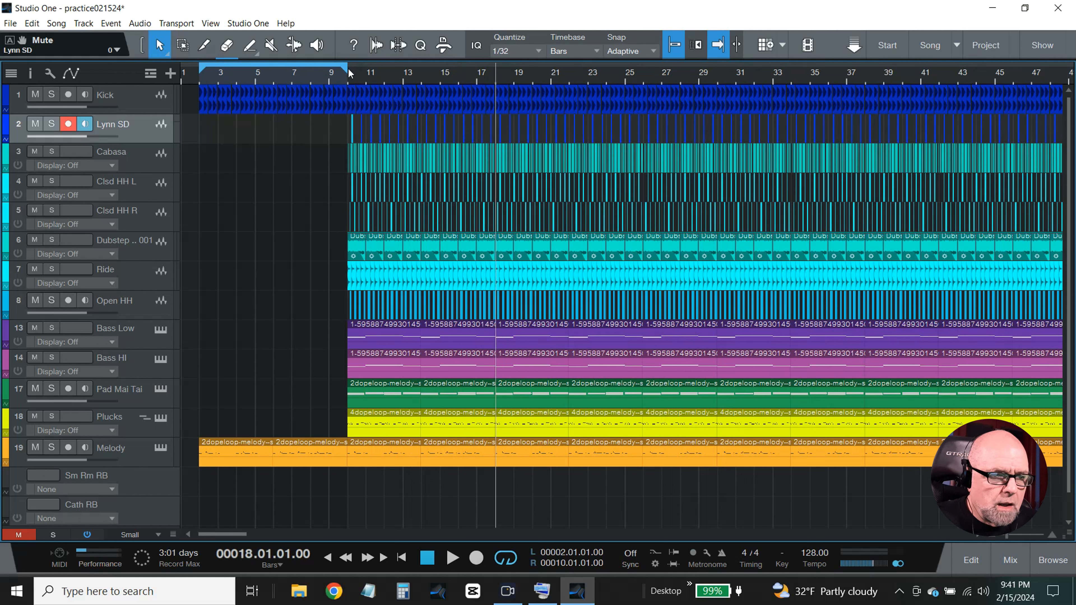
left_click_drag(350, 74, 496, 77)
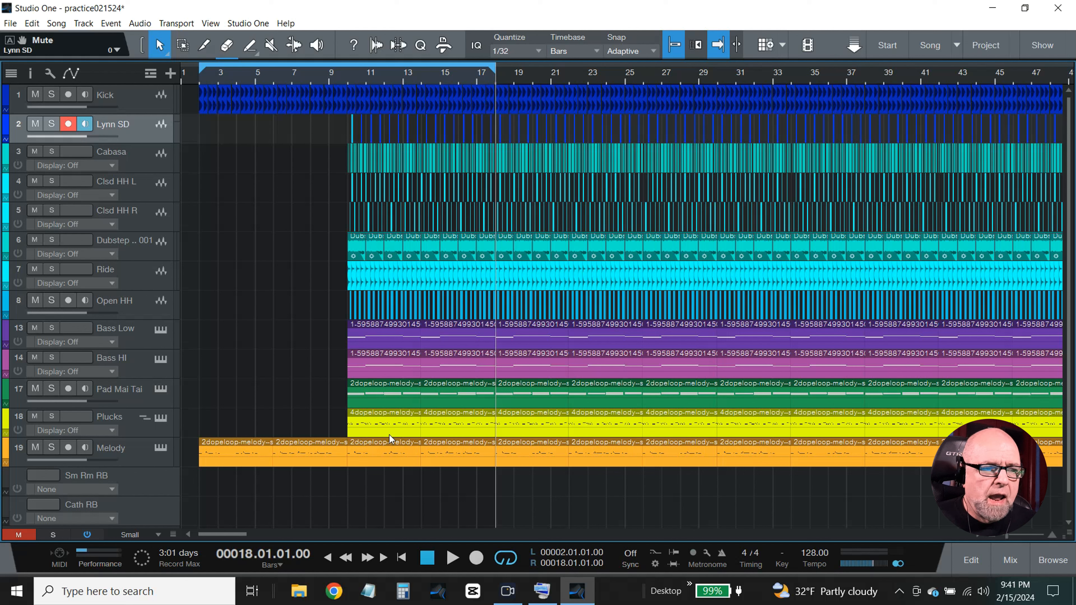
Delete the Pad Mai Tai and Plucks events between bars 10 and 18
left_click(33, 26)
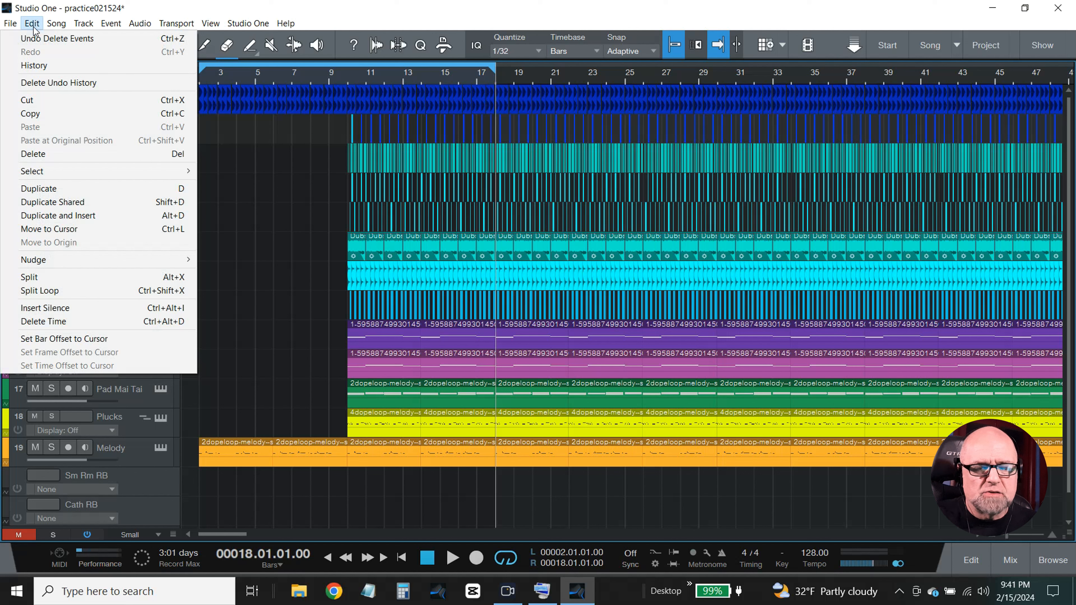
left_click(252, 200)
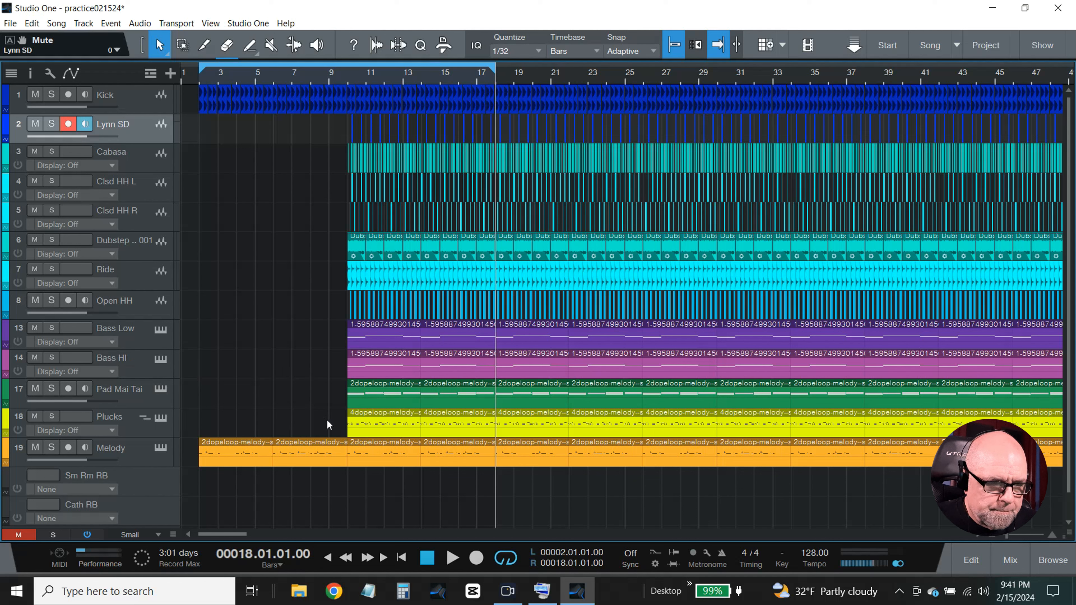
left_click_drag(323, 387, 460, 433)
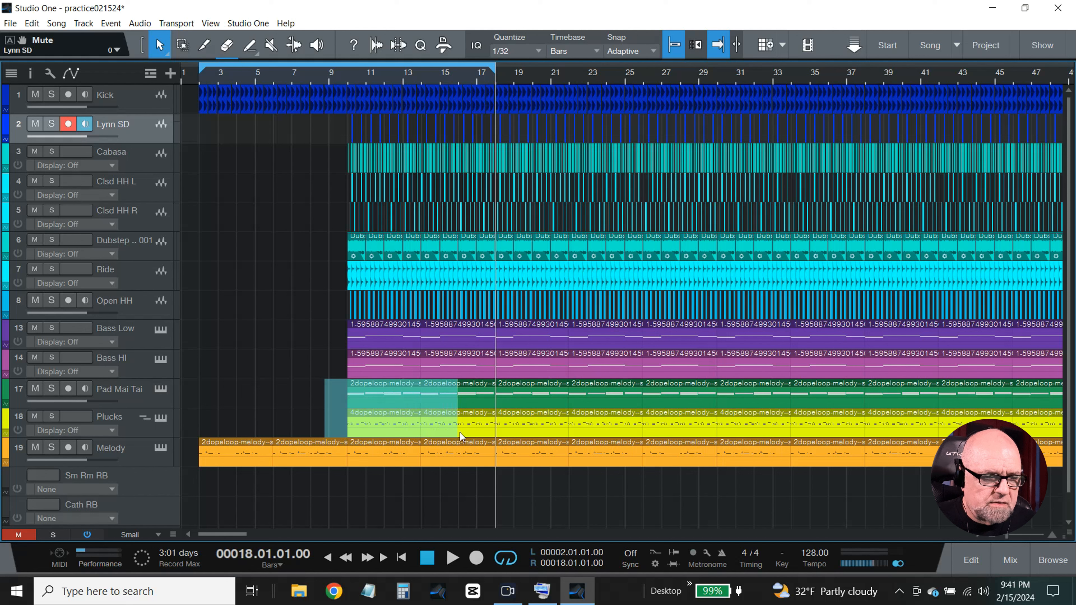
left_click_drag(459, 432, 460, 433)
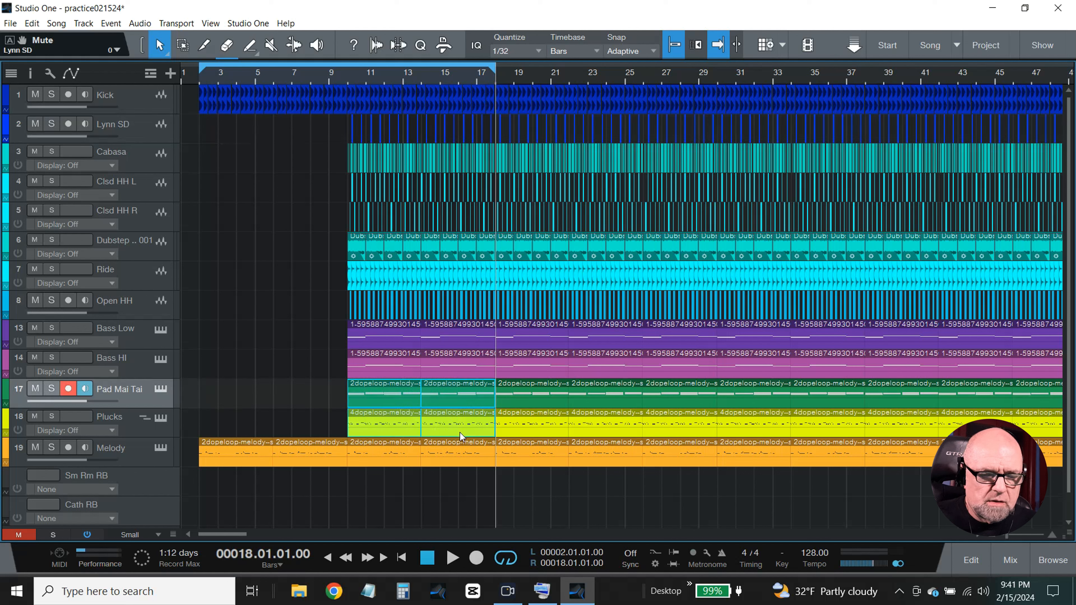
key("Delete")
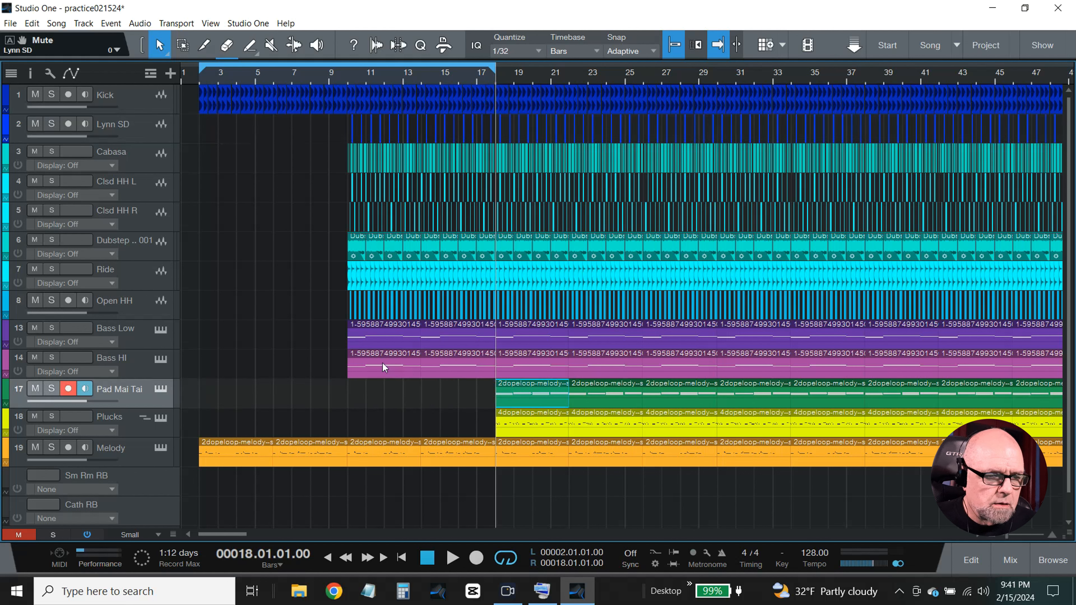
Delete the Bass Low, Bass HI and Open HH events between bars 10 and 18
left_click(308, 314)
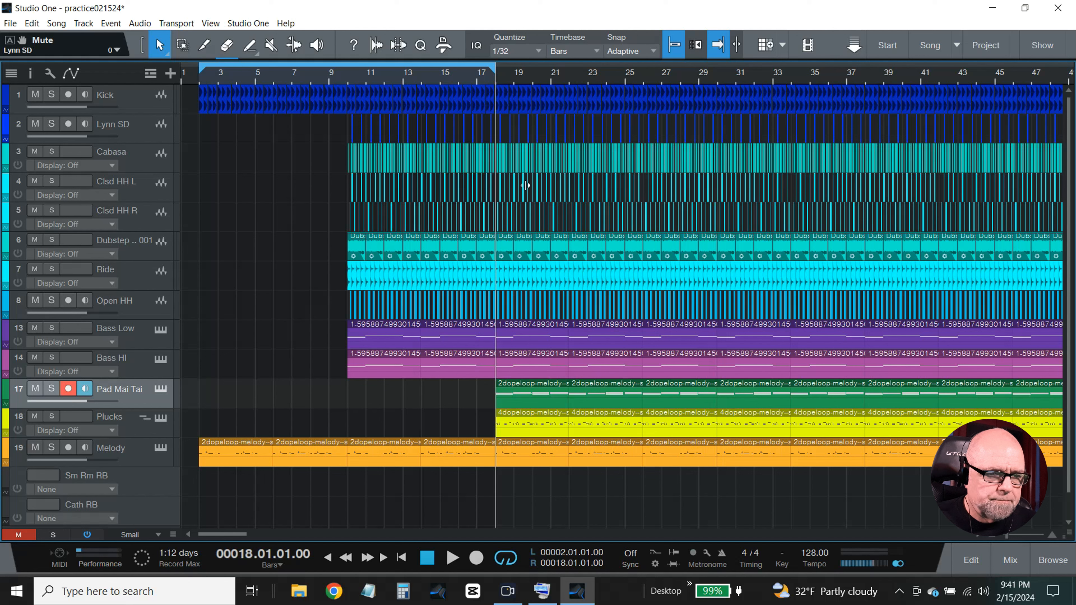
left_click_drag(478, 396, 344, 336)
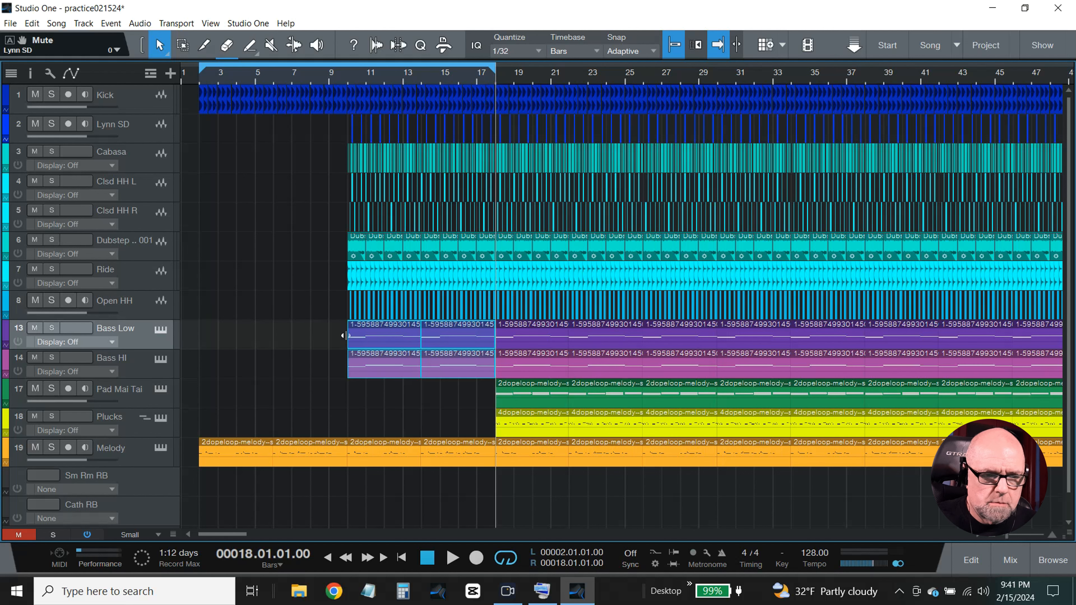
key("Delete")
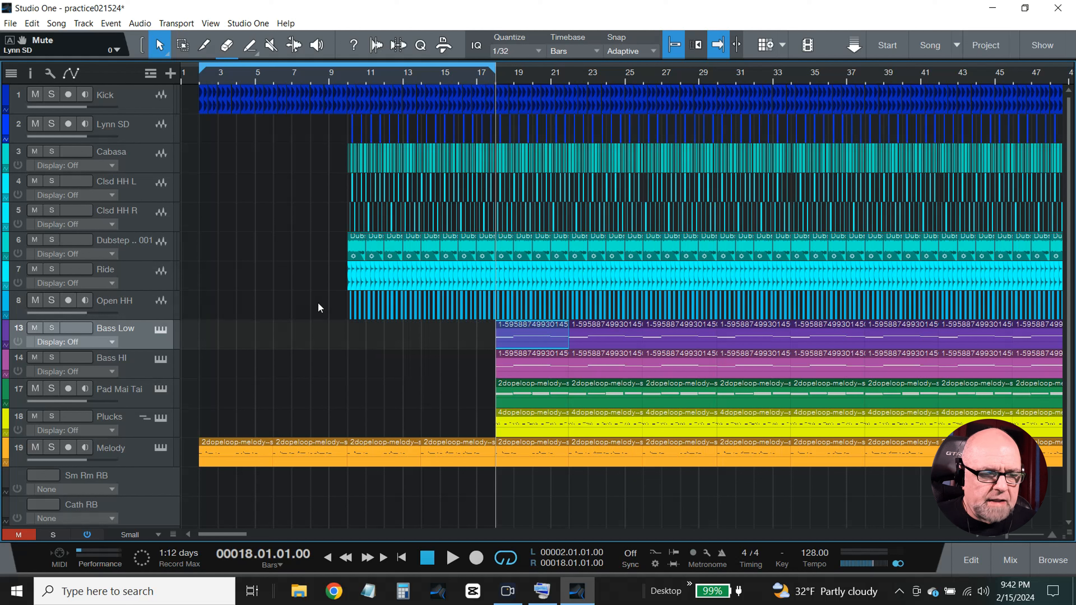
left_click_drag(318, 308, 495, 318)
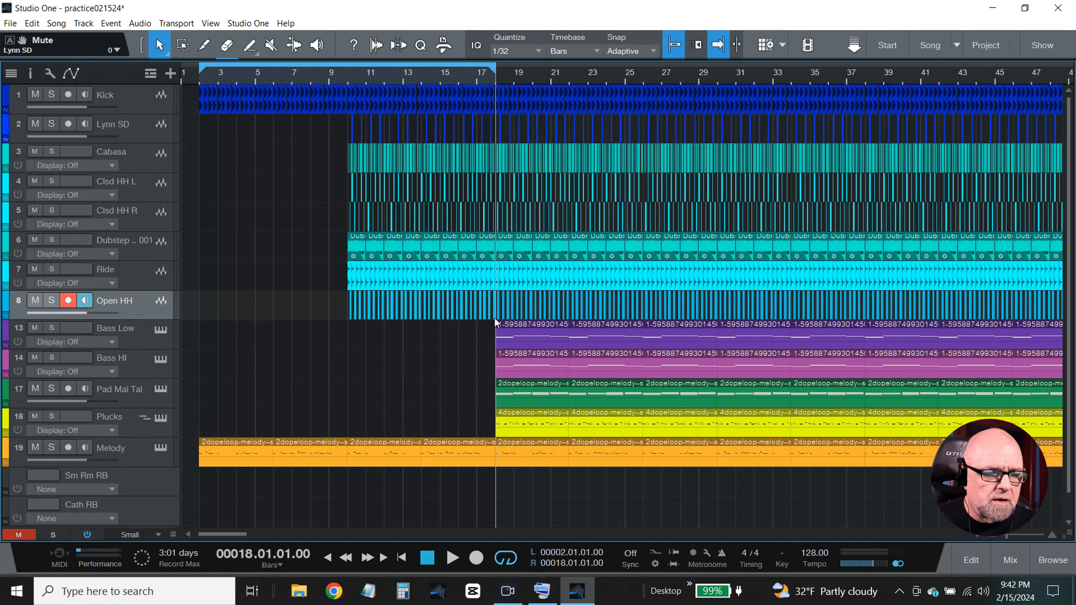
key("Delete")
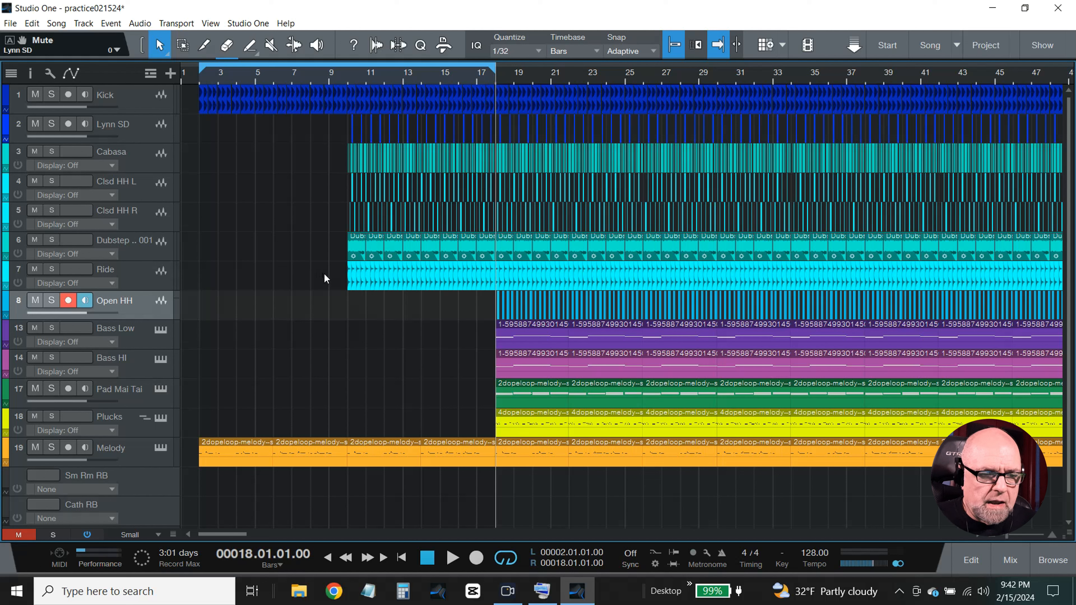
Delete the Ride and Lynn SD events between bars 10 and 18
left_click_drag(325, 278, 360, 278)
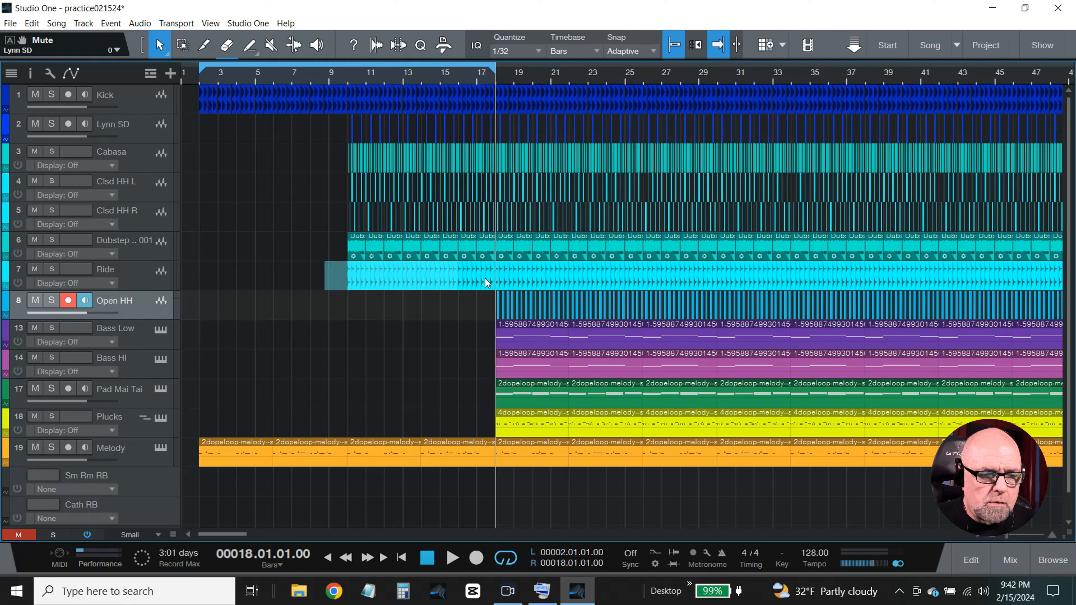
left_click_drag(496, 278, 495, 278)
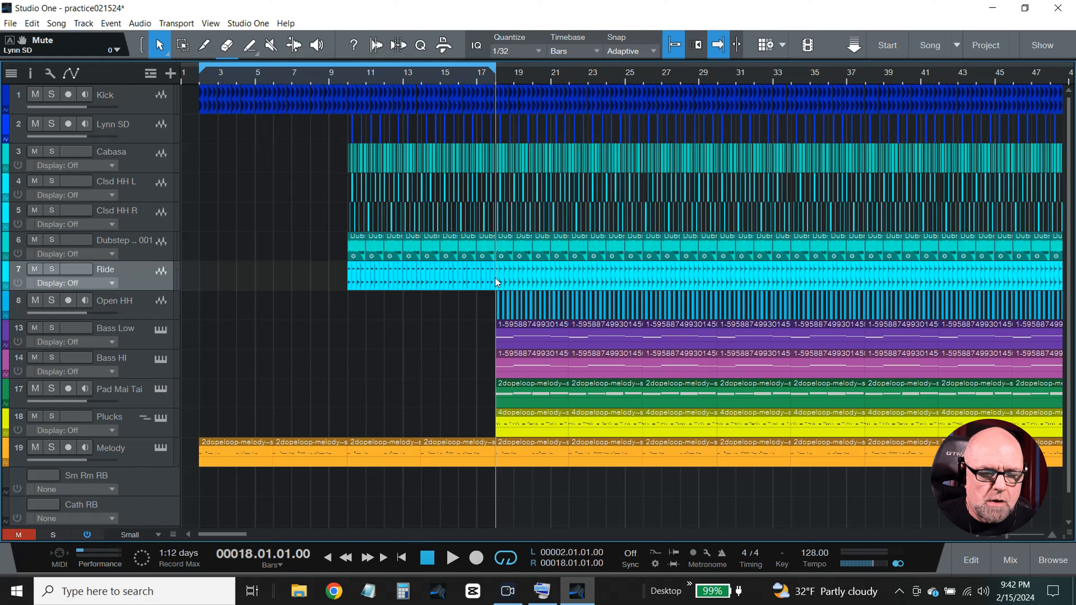
key("Delete")
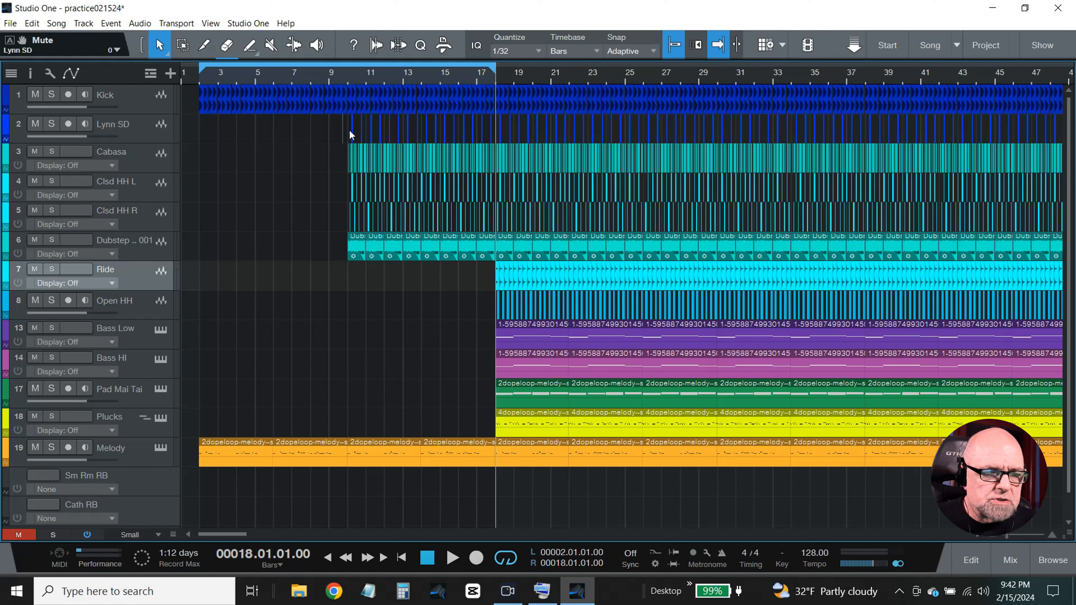
left_click_drag(409, 135, 497, 145)
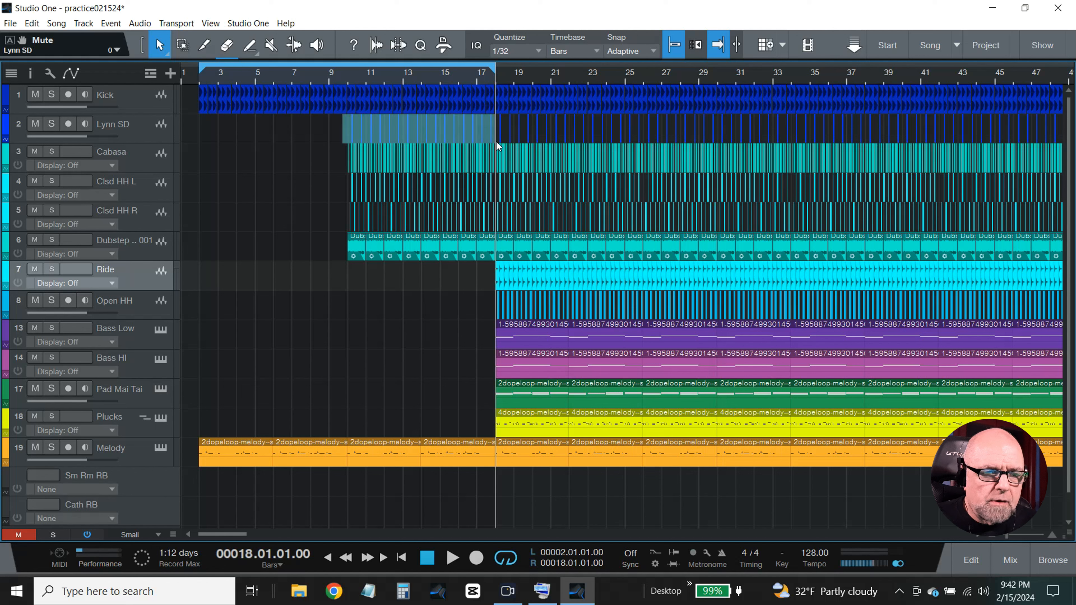
key("Delete")
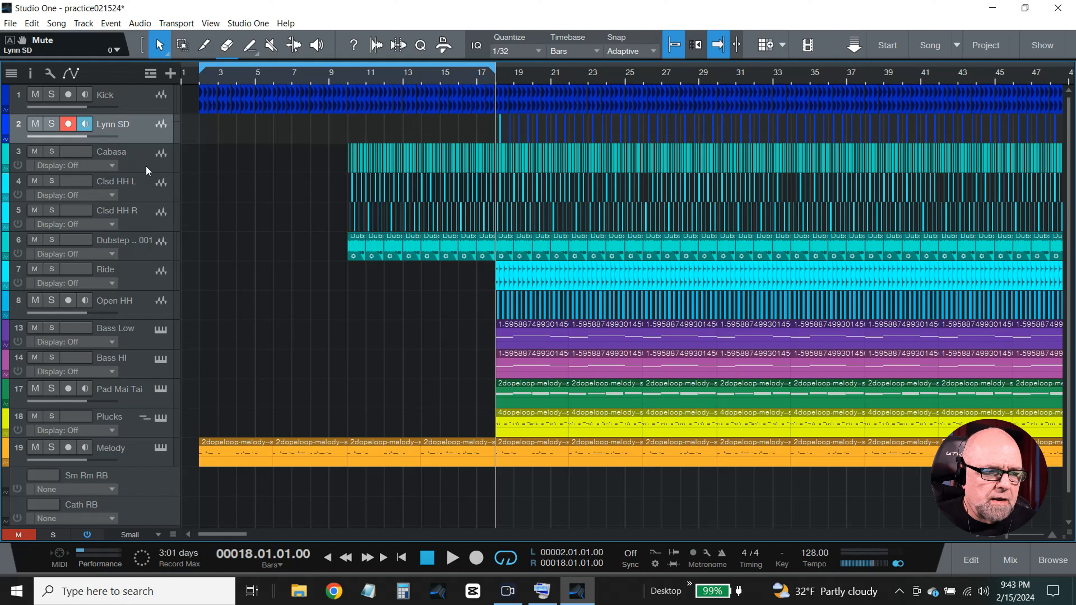
left_click(139, 158)
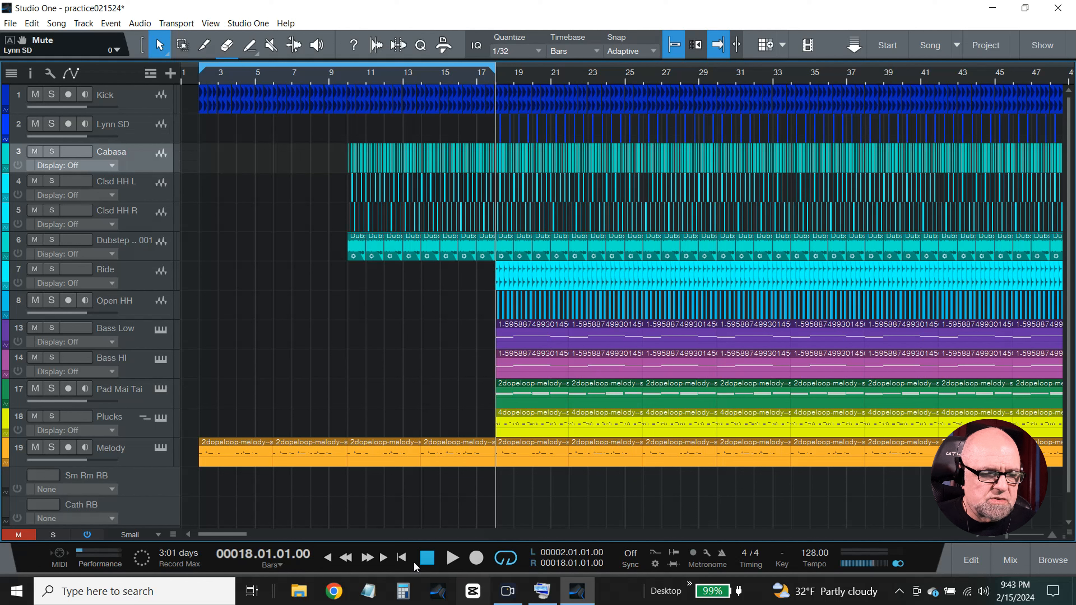
Play the arrangement from the start of the song and stop just before bar 18
left_click(401, 558)
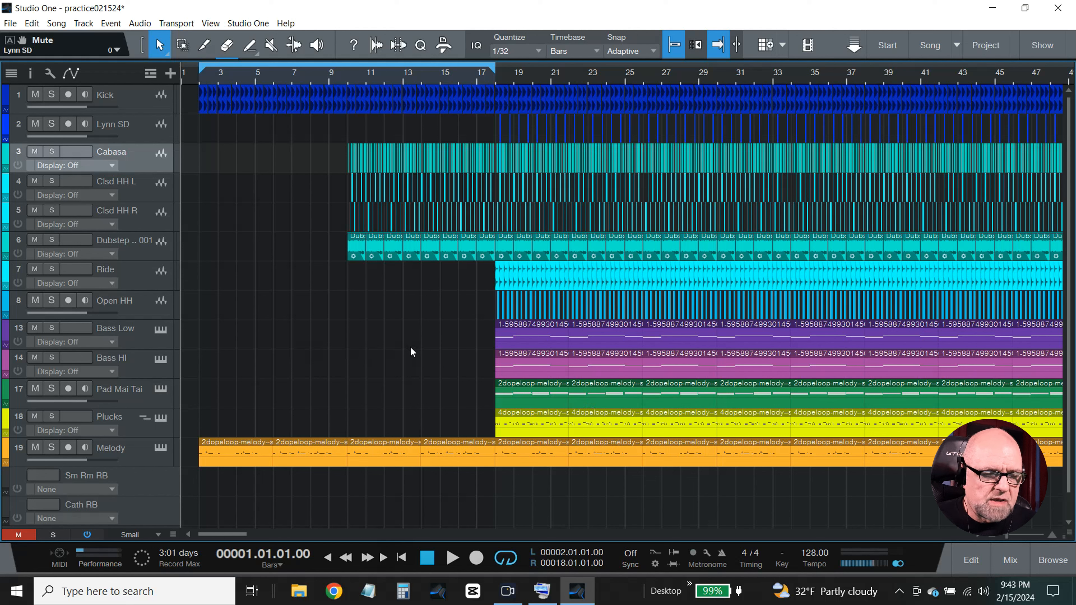
left_click(454, 559)
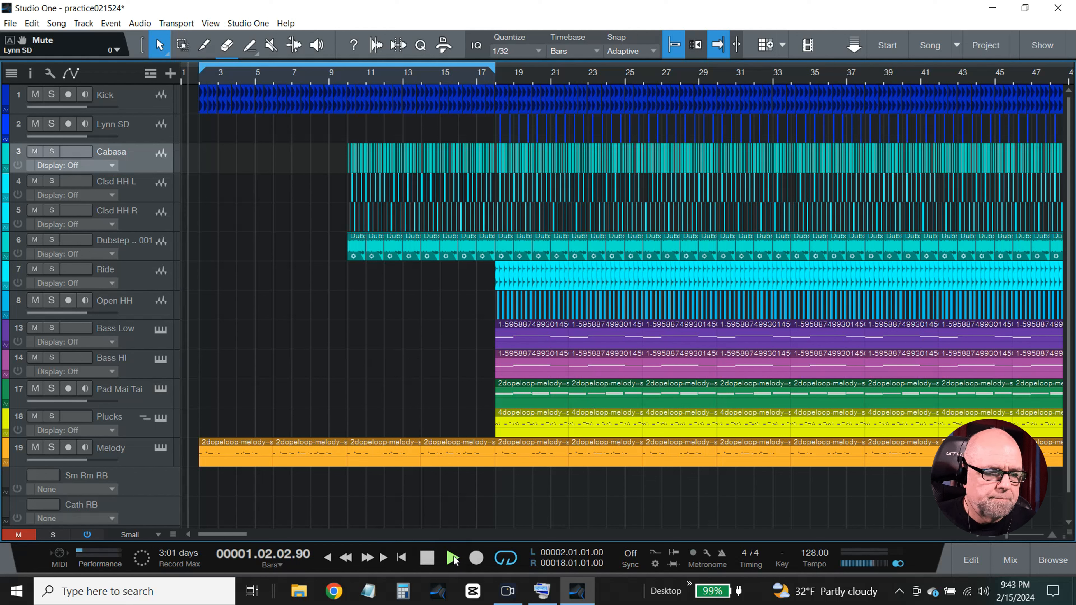
left_click(424, 561)
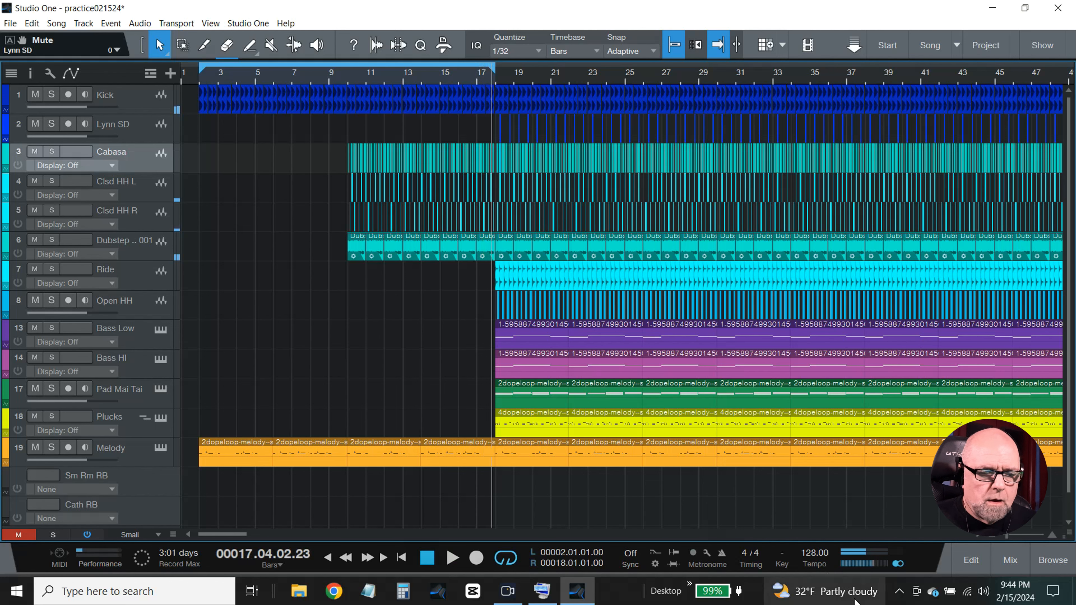
Place the playback cursor at bar 26 and extend the loop range's end to bar 26
scroll(977, 533, "right", 4)
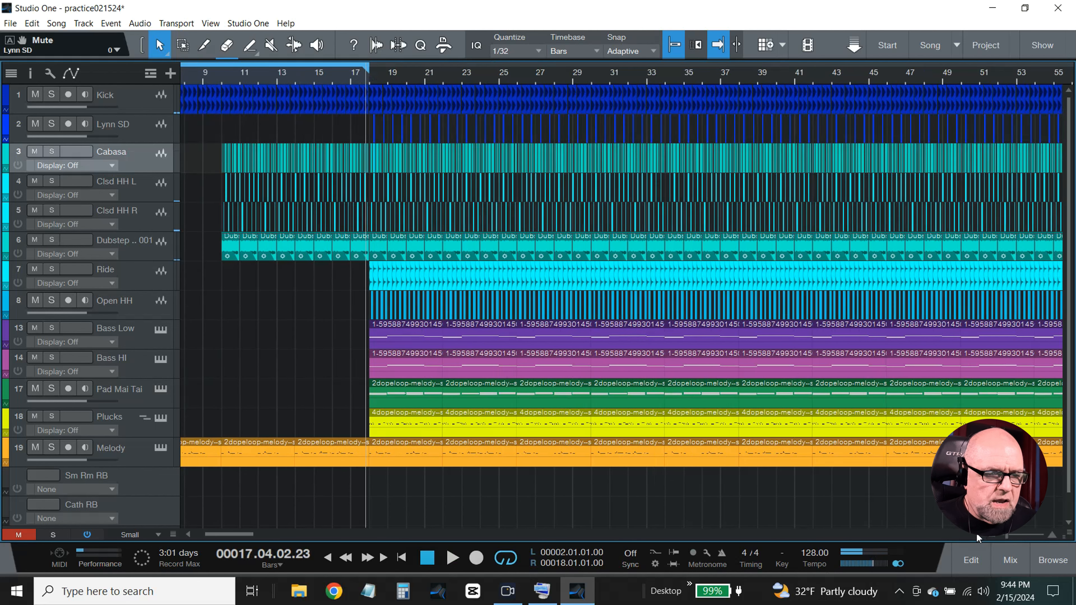
scroll(976, 533, "right", 2)
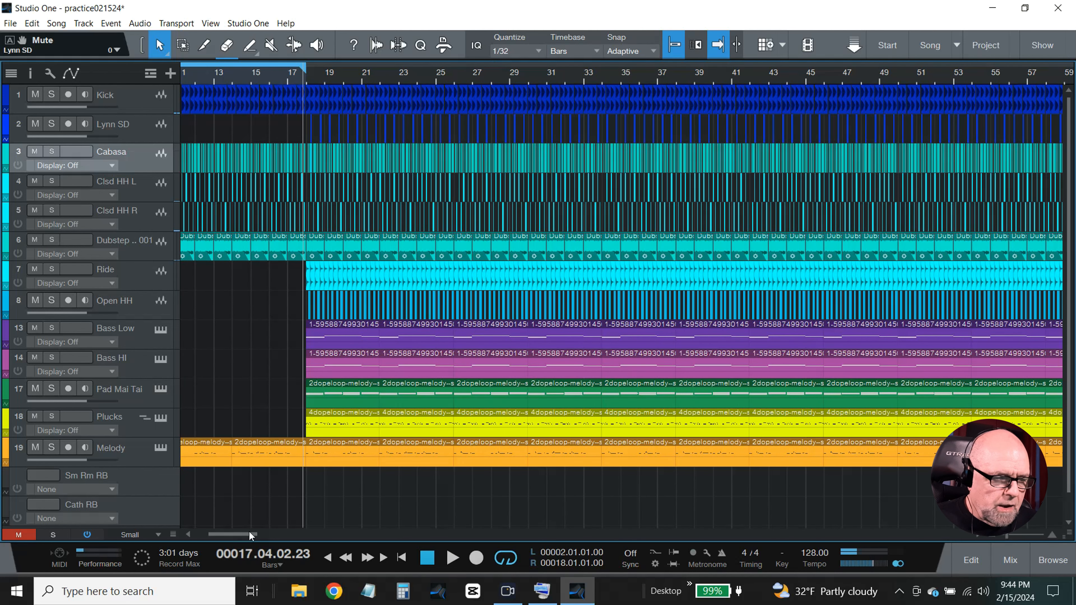
scroll(187, 535, "left", 5)
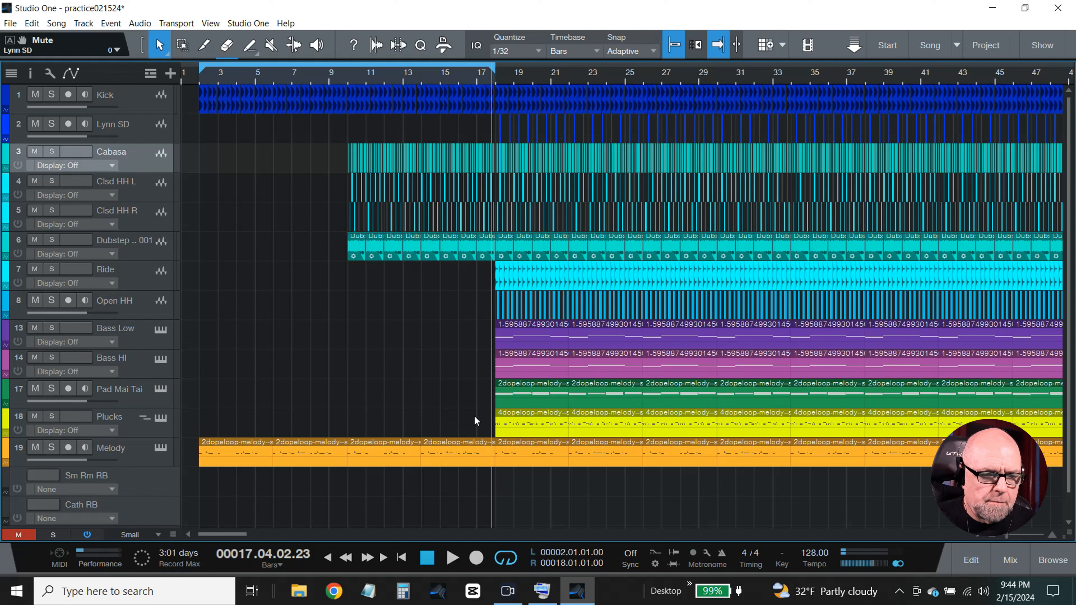
left_click_drag(474, 419, 561, 419)
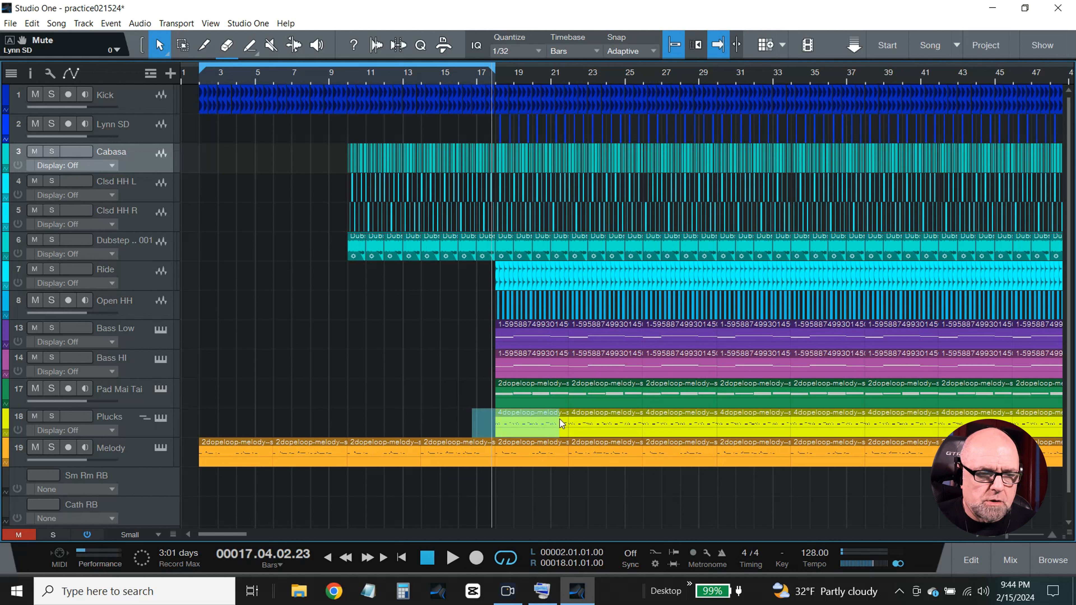
left_click(561, 418)
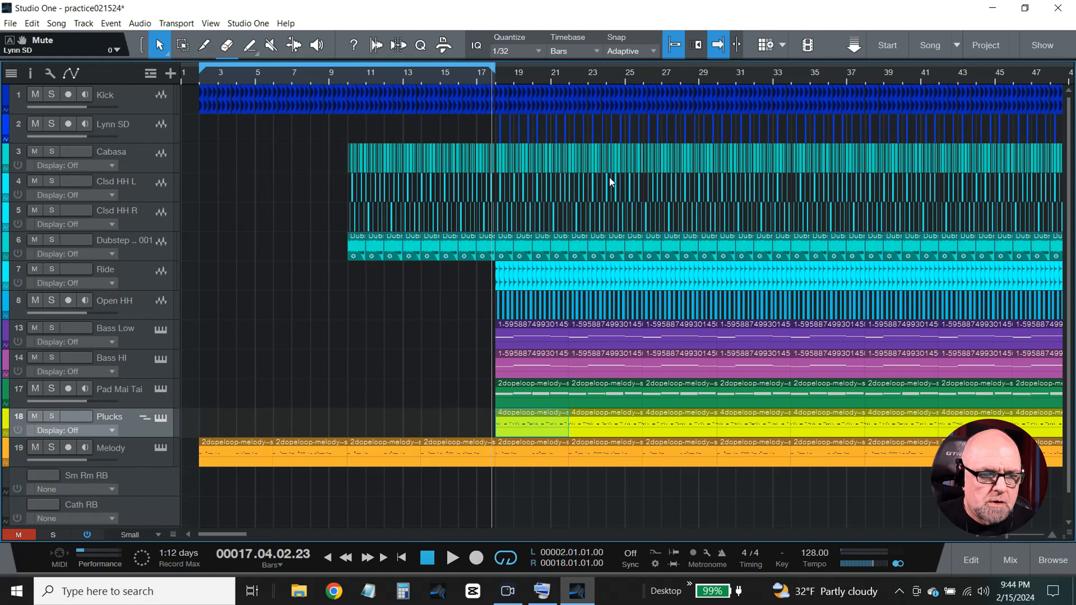
left_click(649, 75)
left_click(645, 77)
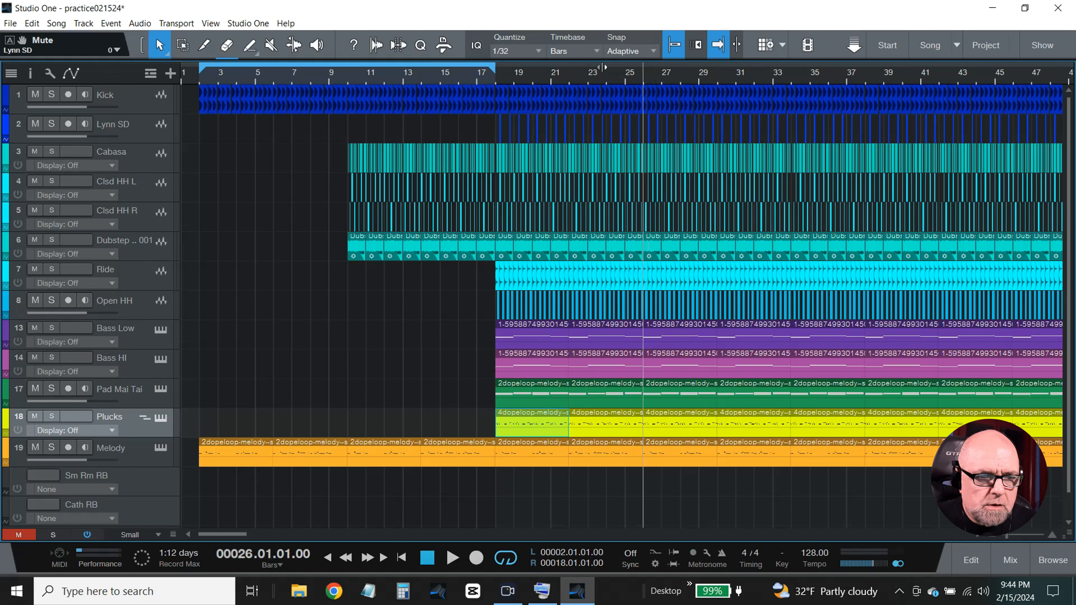
left_click_drag(603, 67, 643, 67)
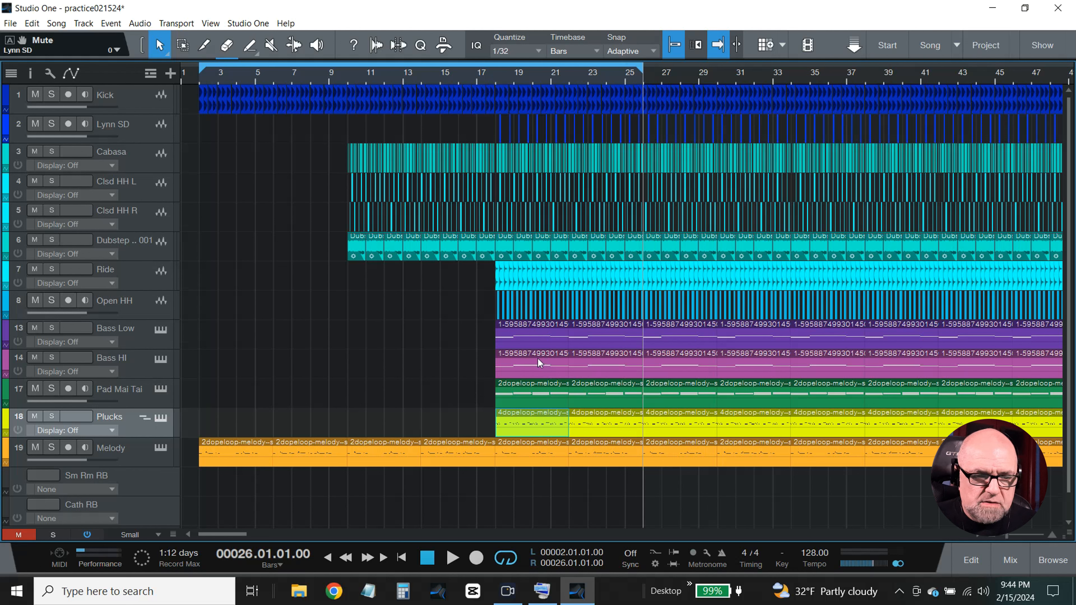
Delete the Pad Mai Tai, Plucks, Ride and Open HH events between bars 18 and 26
left_click_drag(478, 397, 612, 430)
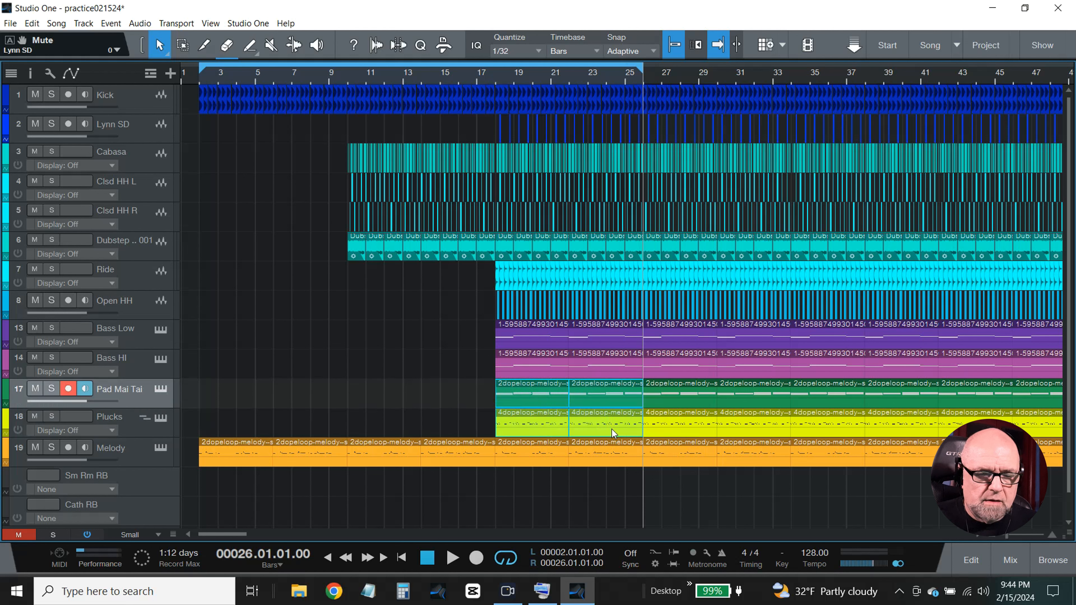
key("Delete")
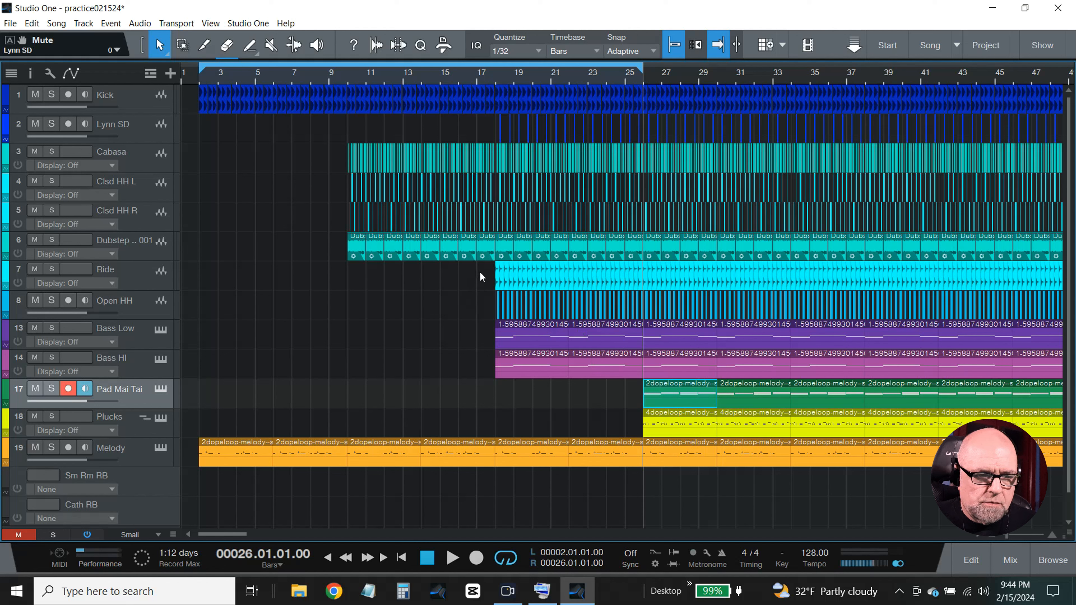
left_click_drag(481, 277, 643, 310)
key("Delete")
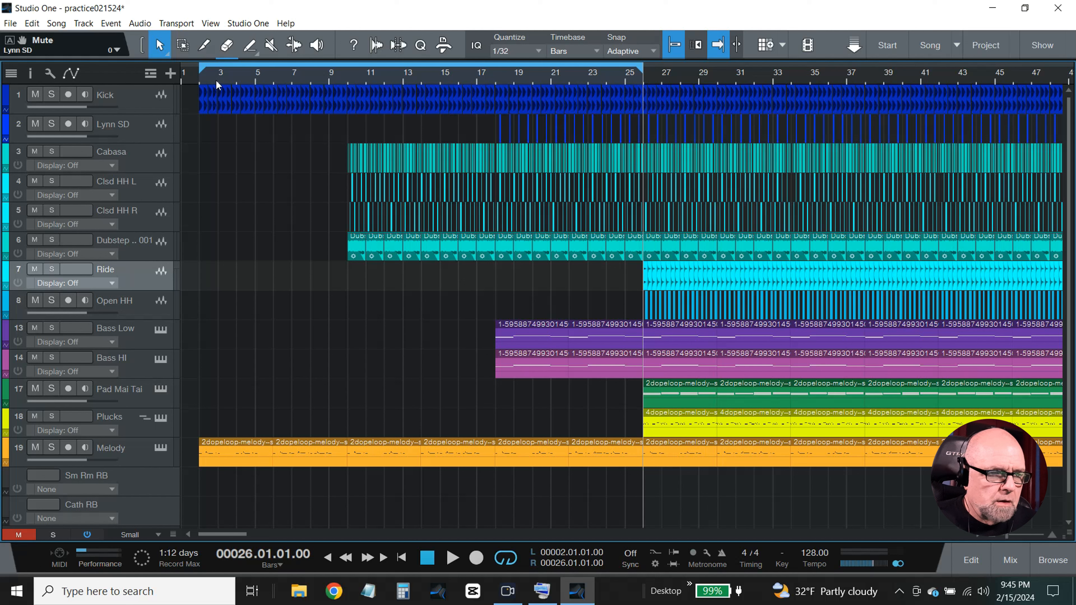
Play the arrangement from bar 2 through the loop range up to bar 26, then stop playback
left_click(199, 77)
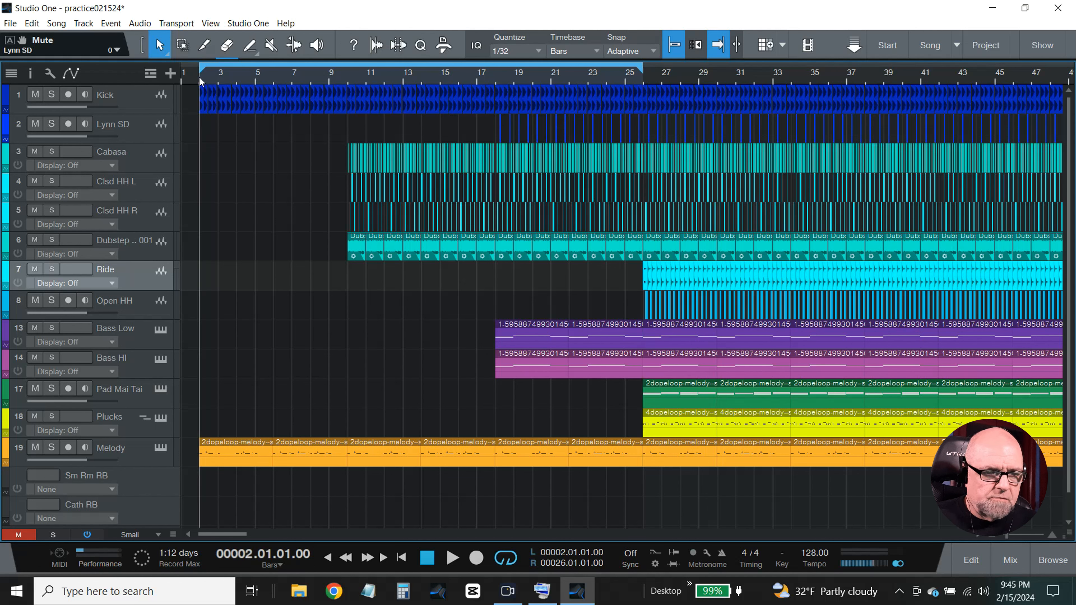
key("space")
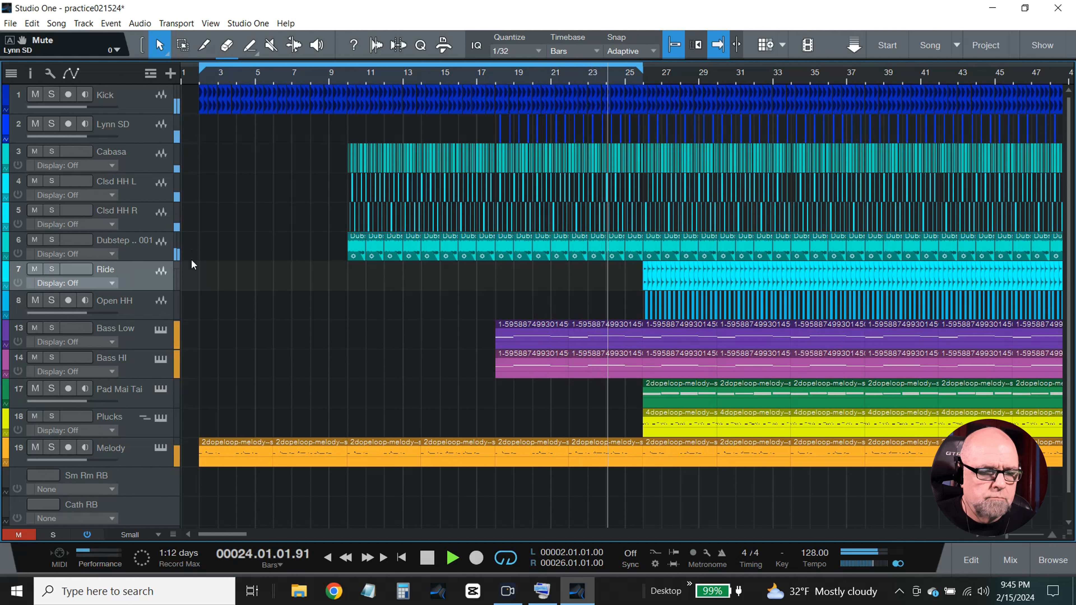
left_click(429, 564)
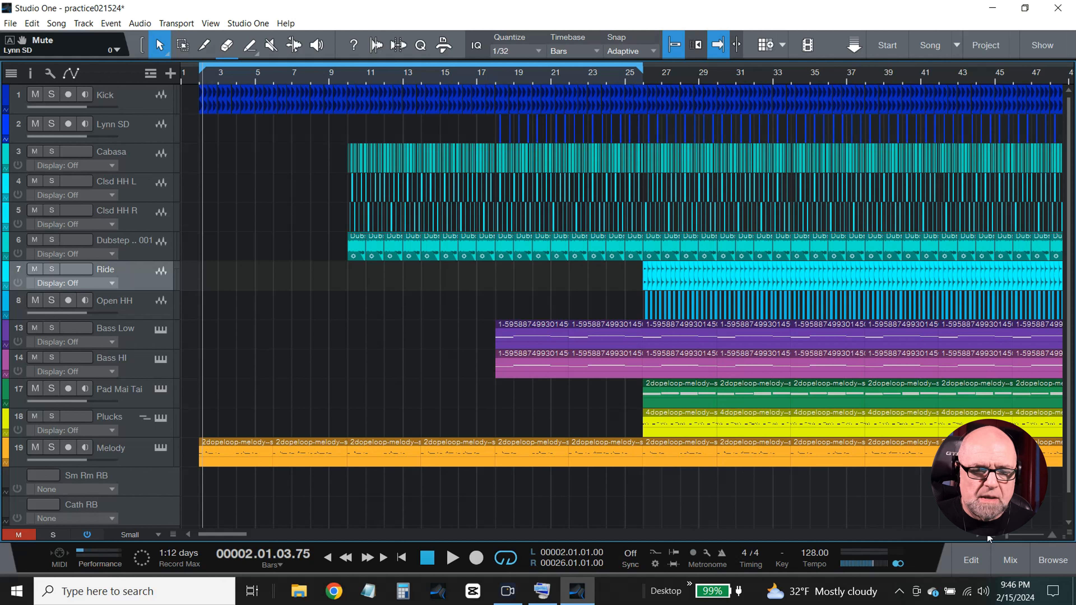
Place the playback cursor at bar 34 and extend the loop range's end to bar 34
left_click(978, 535)
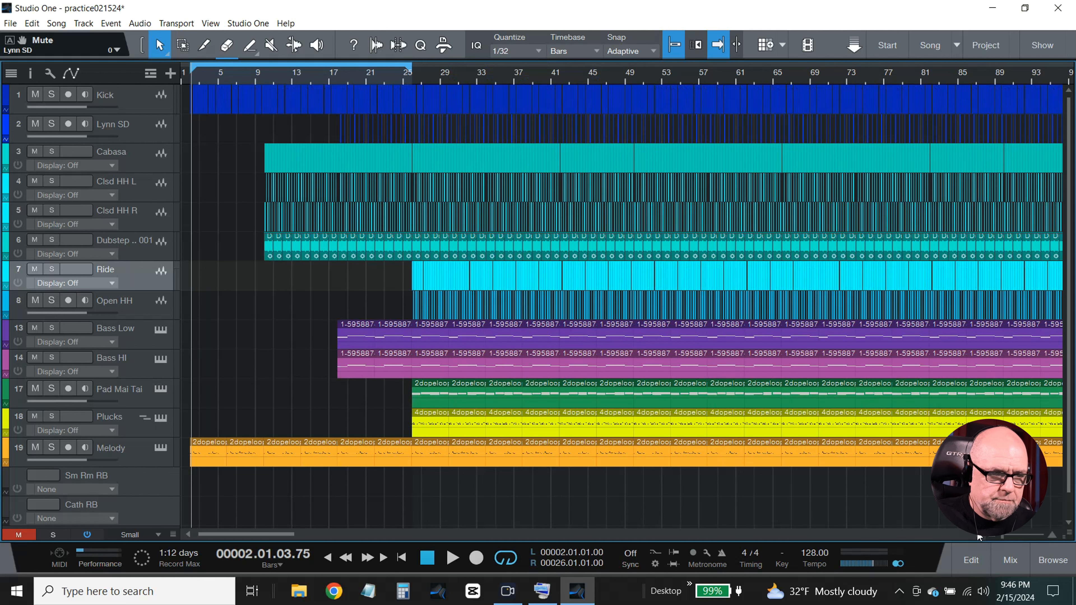
left_click(978, 535)
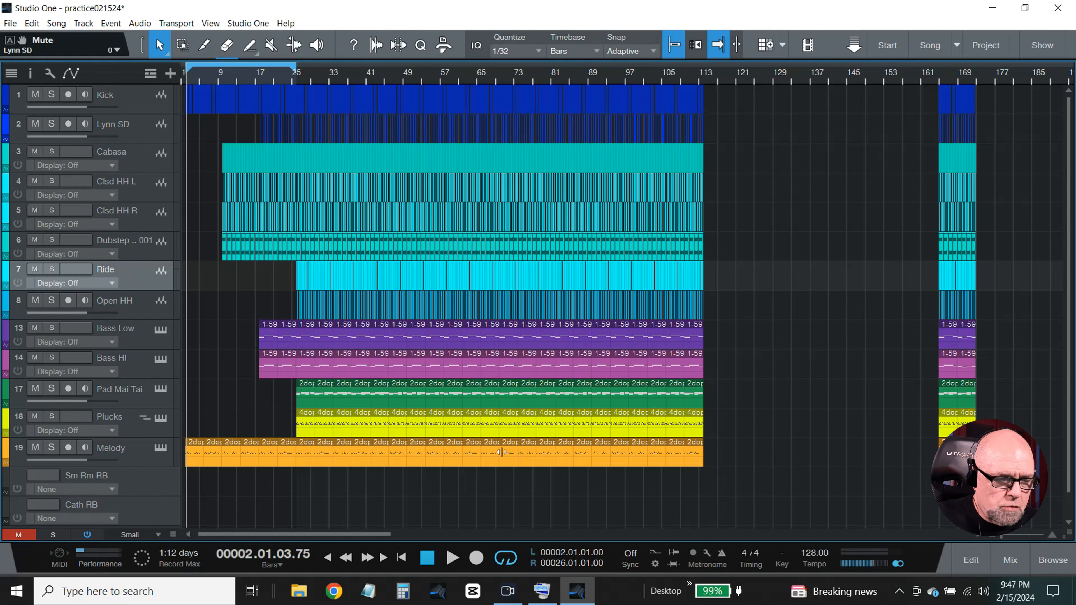
key("e")
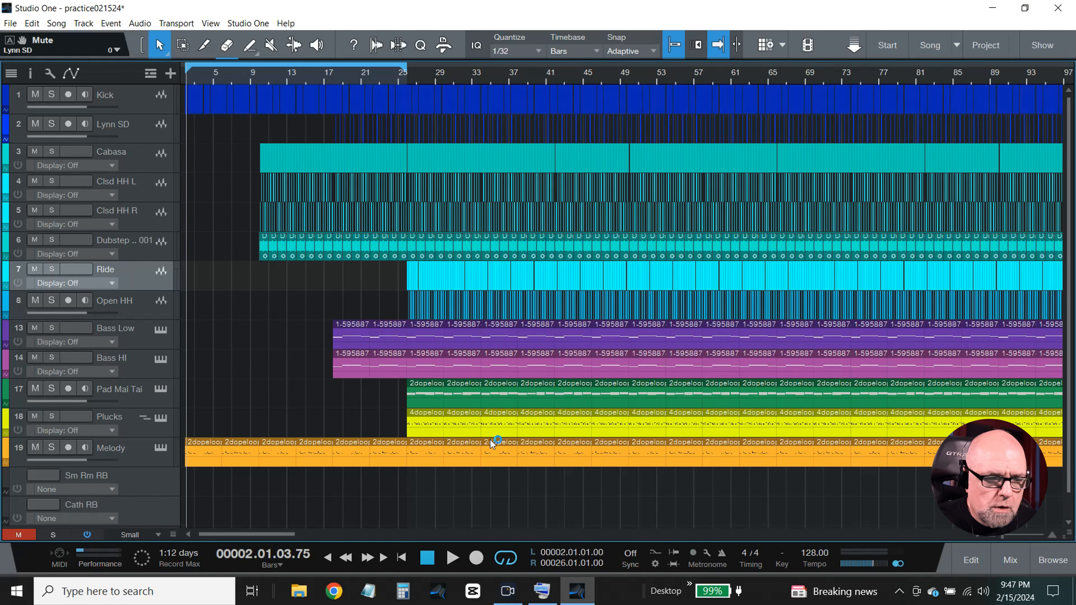
left_click(483, 80)
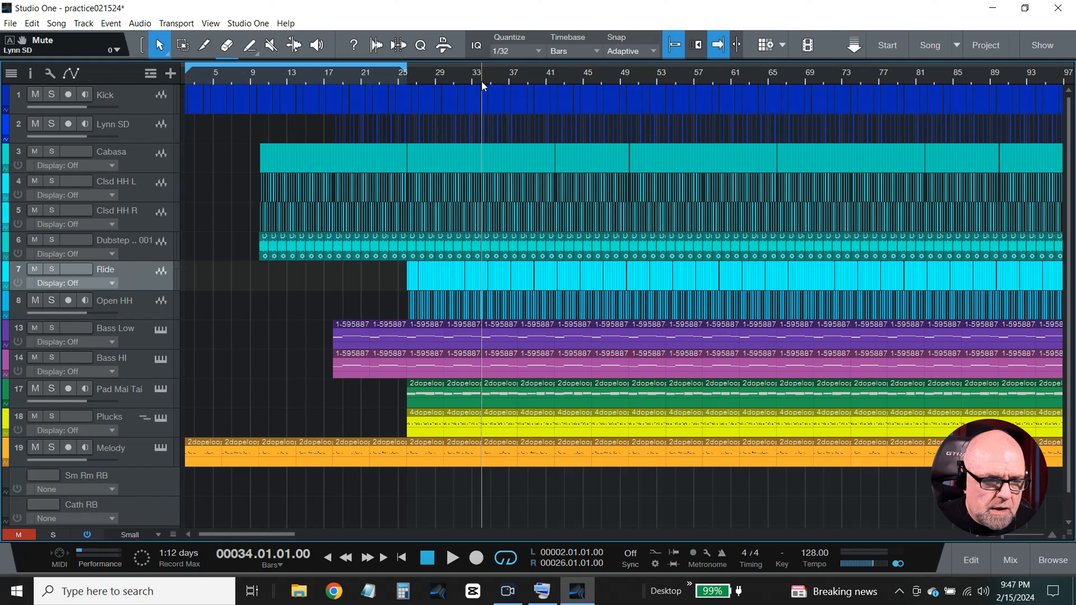
left_click_drag(404, 66, 483, 70)
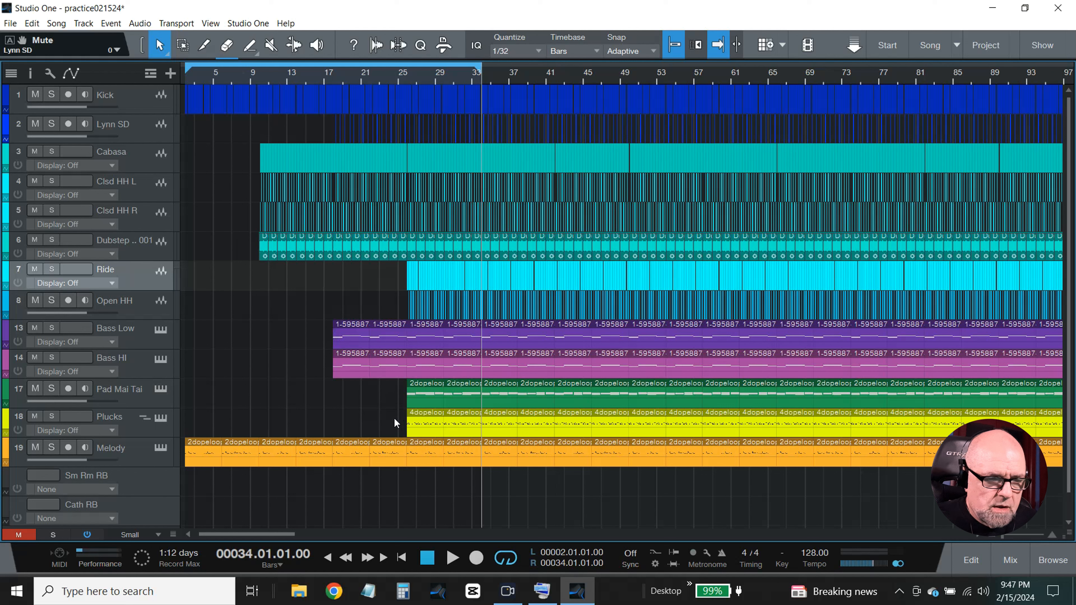
Delete the Pad Mai Tai, Plucks and Open HH events between bars 26 and 34
left_click_drag(396, 390, 481, 424)
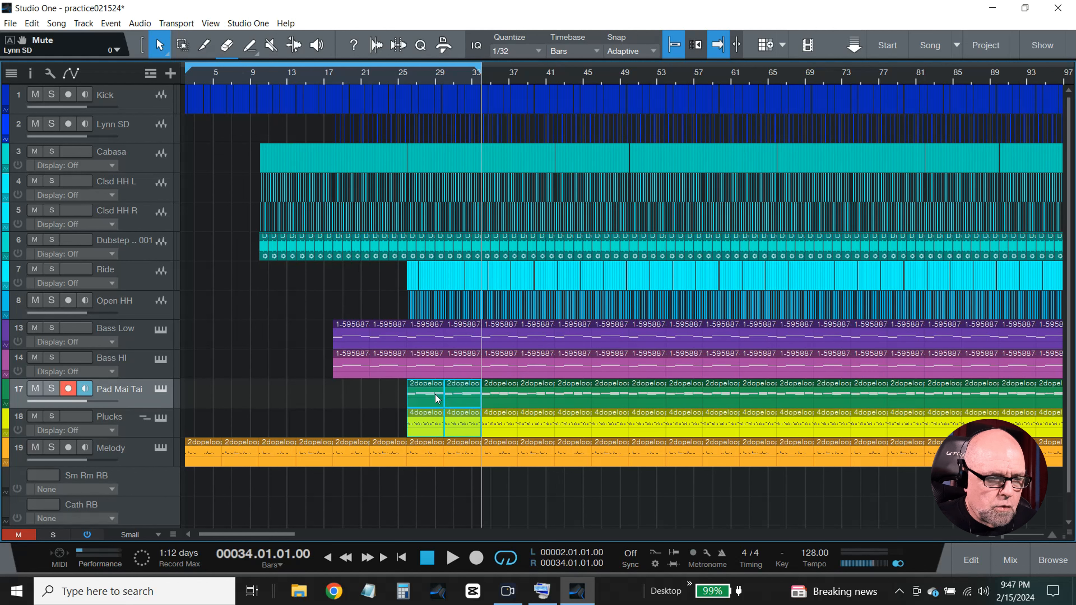
key("Delete")
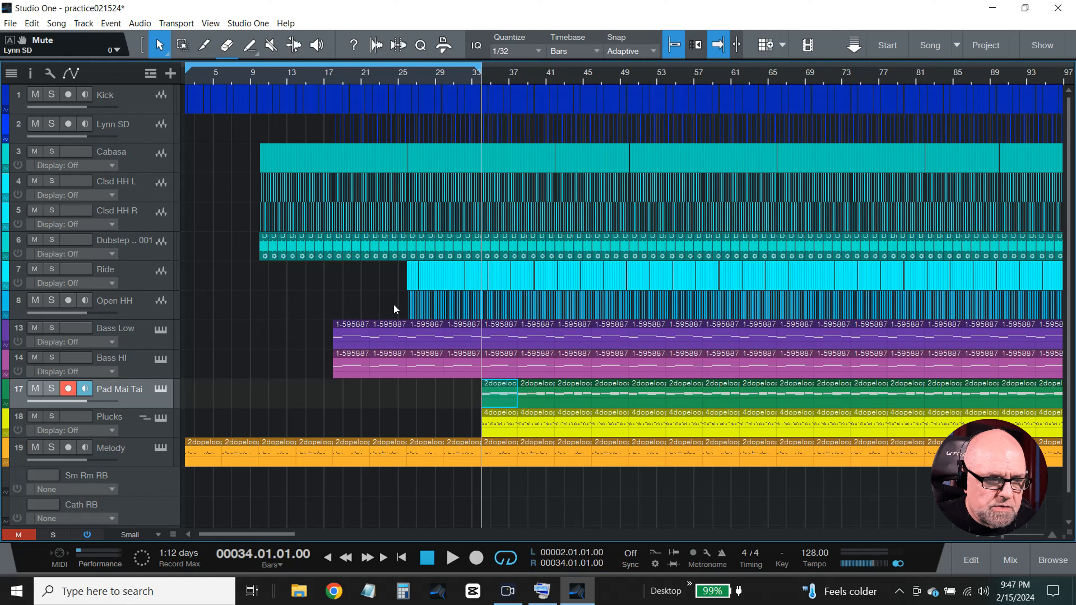
left_click_drag(393, 304, 479, 311)
key("Delete")
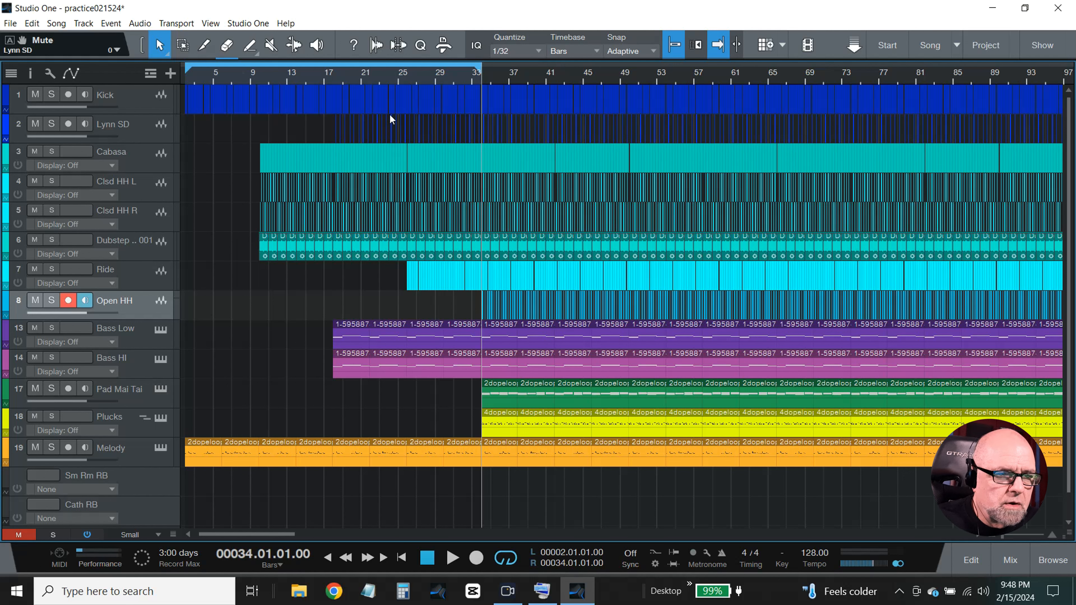
Play the arrangement from bar 2 and listen through to the end of bar 33
key("e")
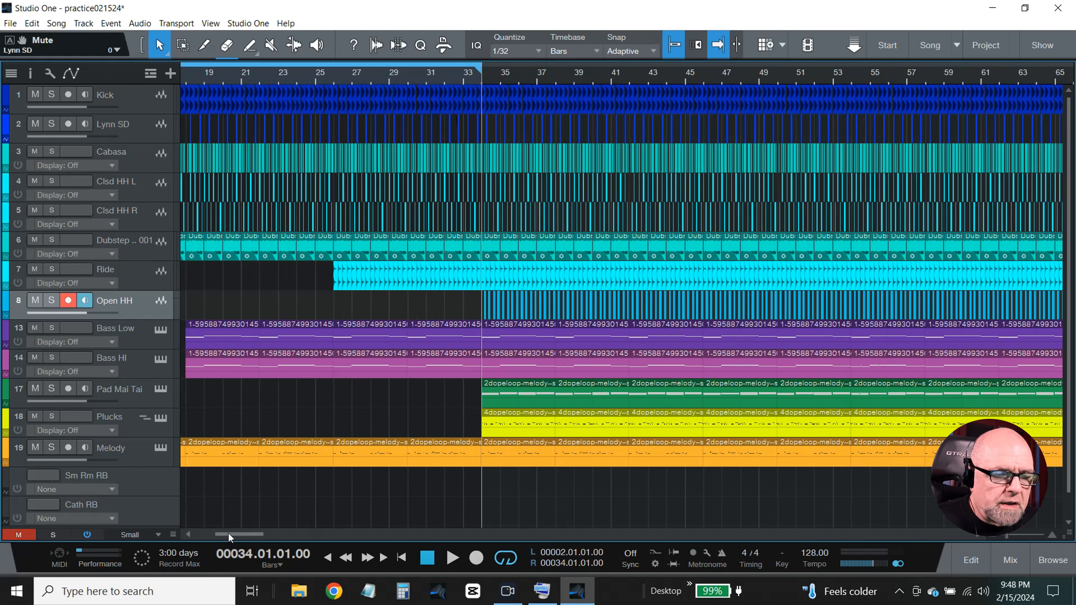
mouse_move(228, 534)
left_mouse_down()
mouse_move(204, 535)
mouse_move(220, 533)
left_mouse_up()
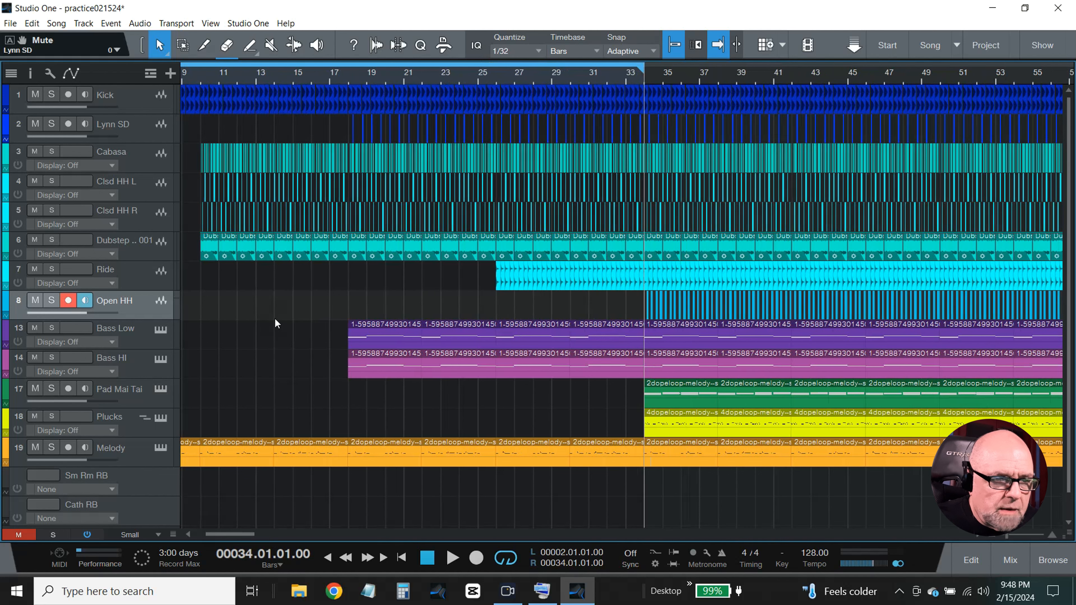
left_click(364, 134)
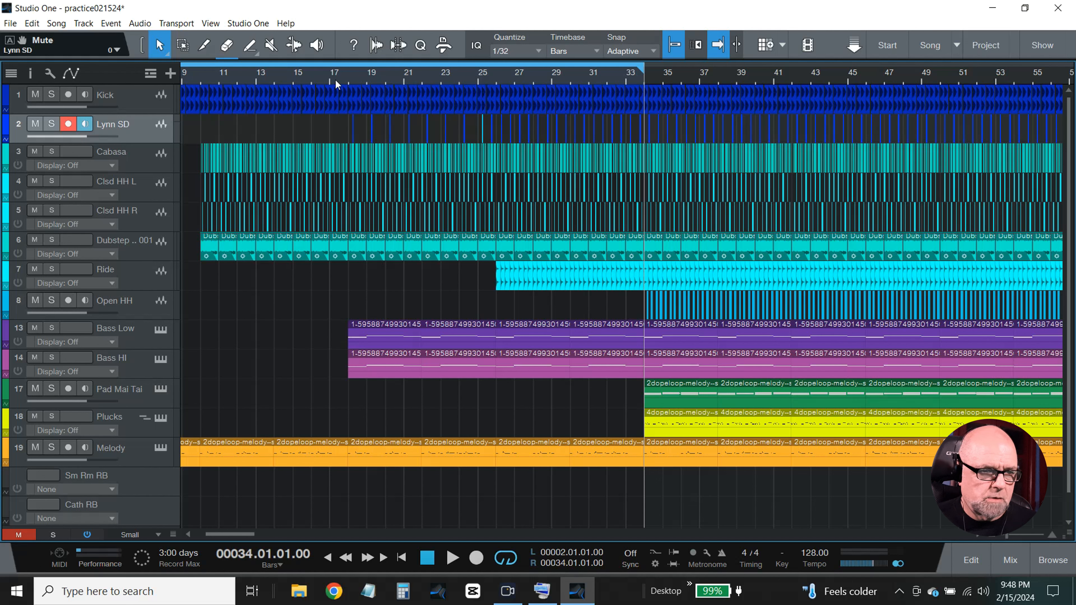
scroll(348, 87, "down", 3)
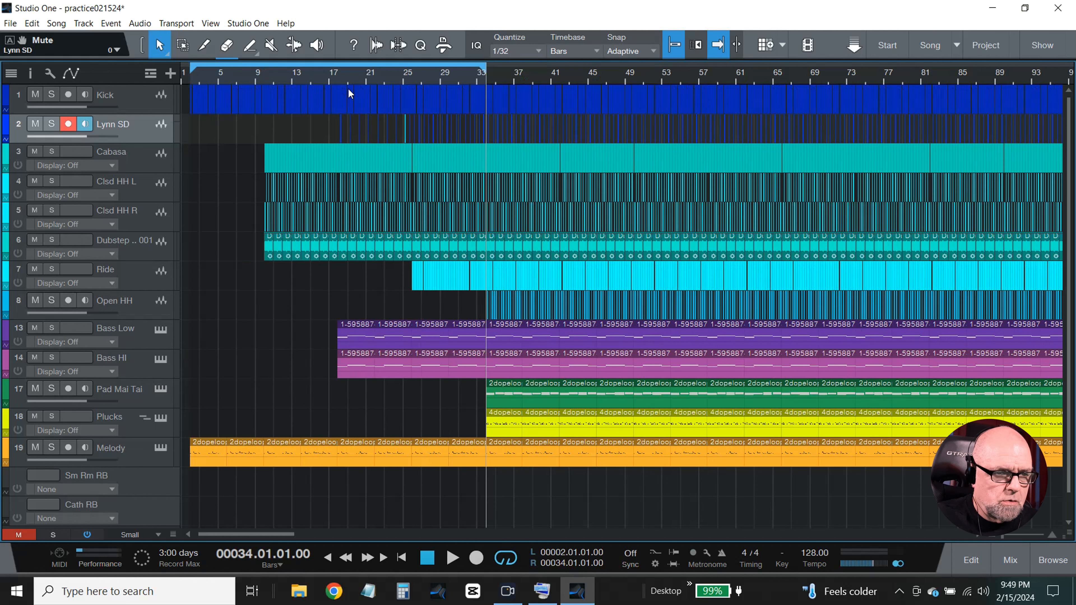
left_click(189, 78)
key("space")
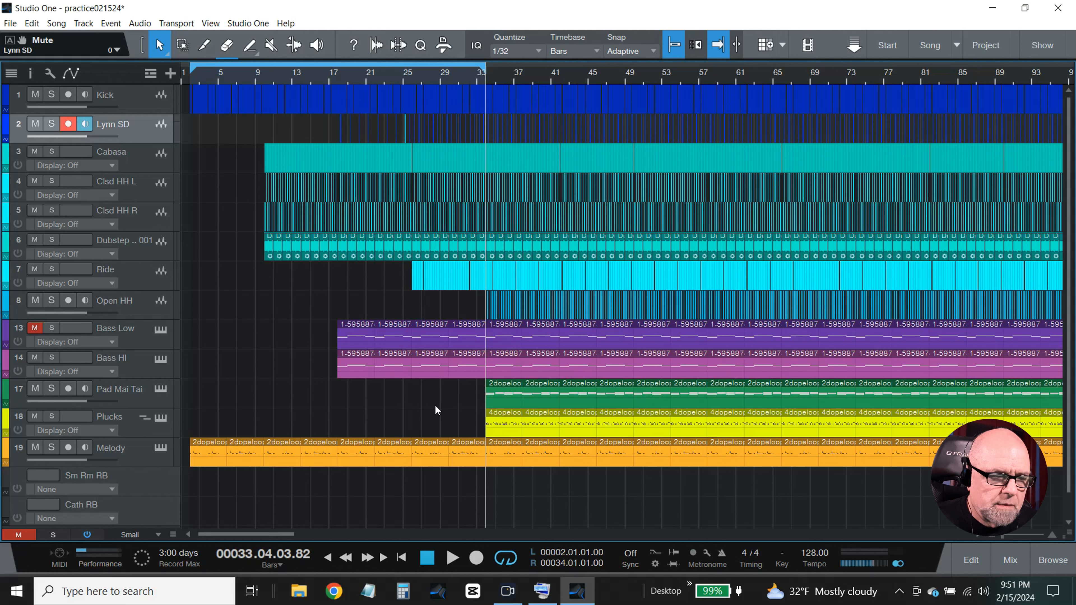
Replace the Bass Low notes in bars 19 to 21 with three duplicates of bar 18's G 2 notes
double_click(357, 334)
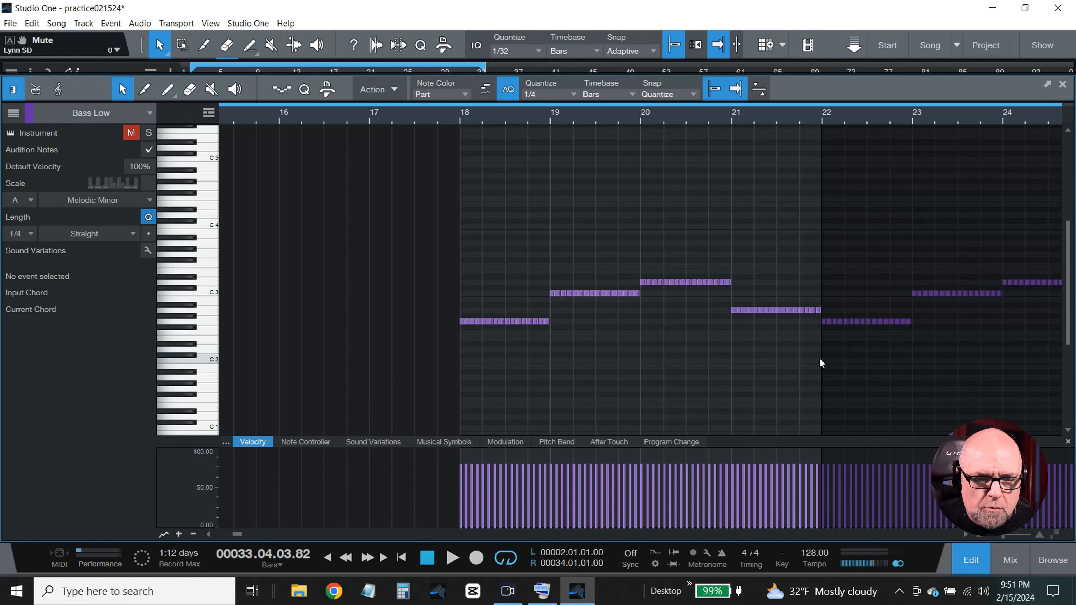
left_click_drag(819, 358, 548, 240)
key("Delete")
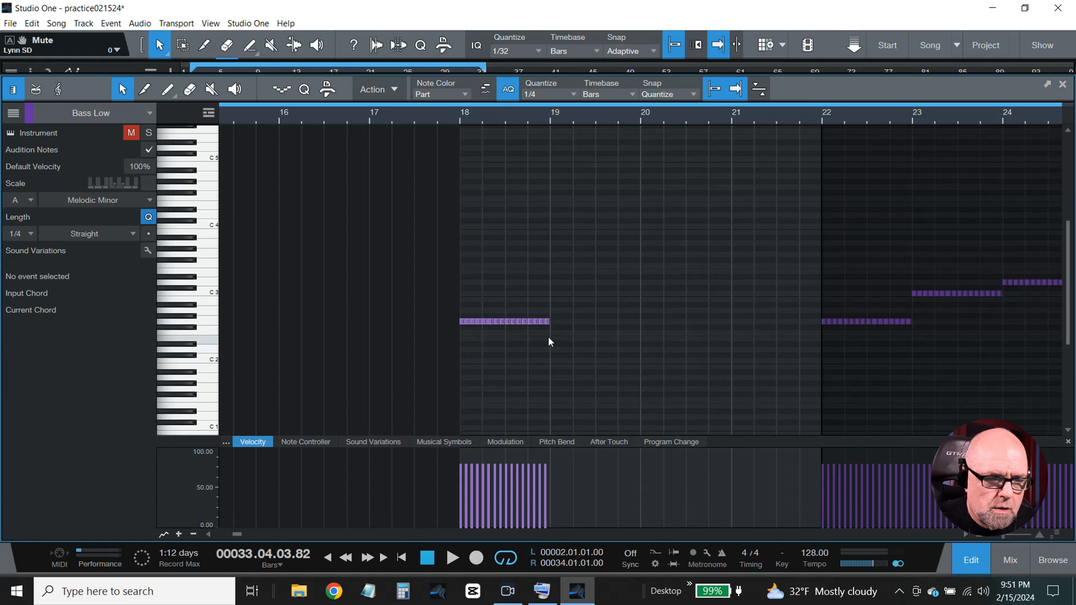
left_click_drag(553, 349, 457, 308)
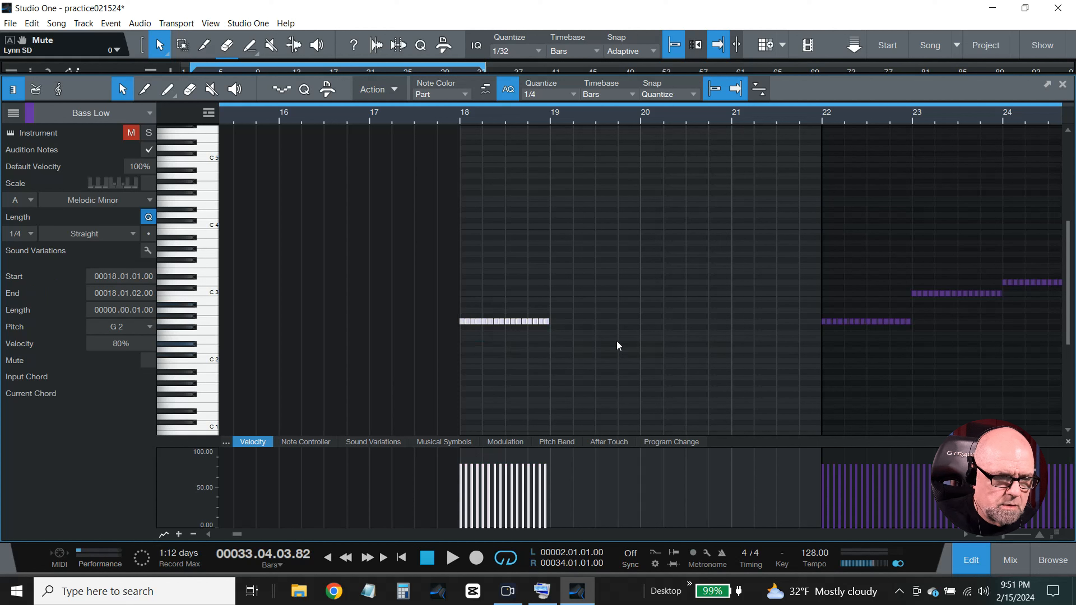
key("d")
key("d")
key("d")
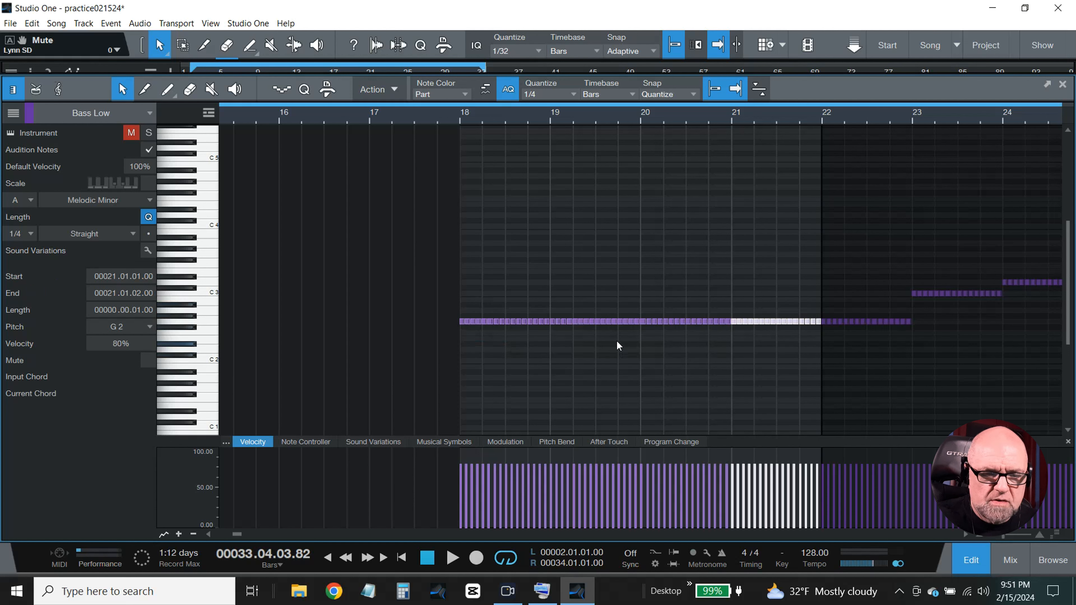
left_click(974, 562)
Replace the Bass HI notes in bars 19 to 21 with three duplicates of bar 18's G 2 notes
double_click(356, 367)
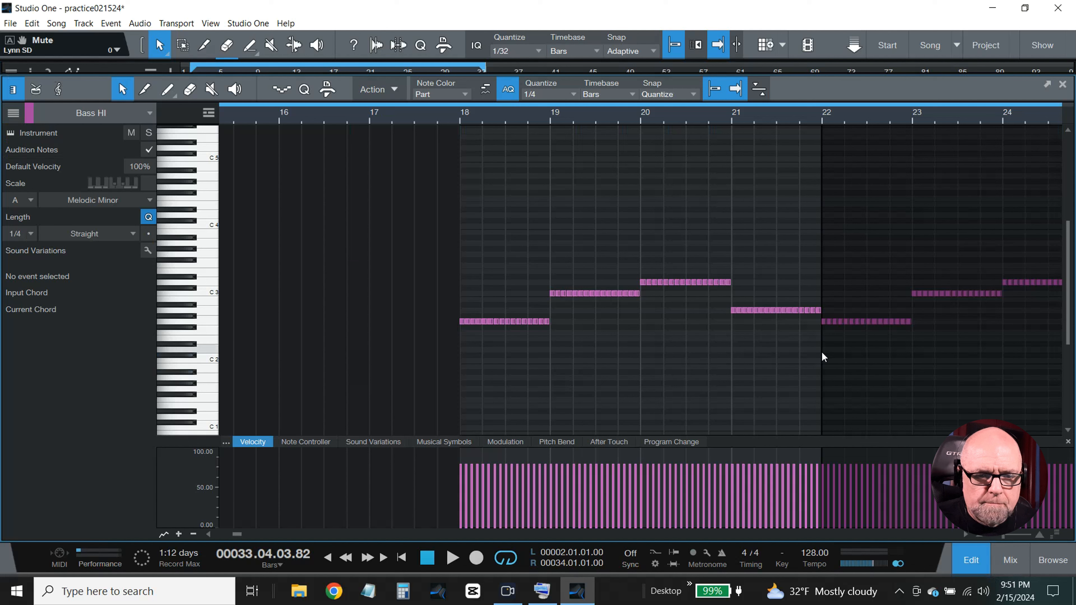
left_click_drag(819, 355, 548, 240)
key("Delete")
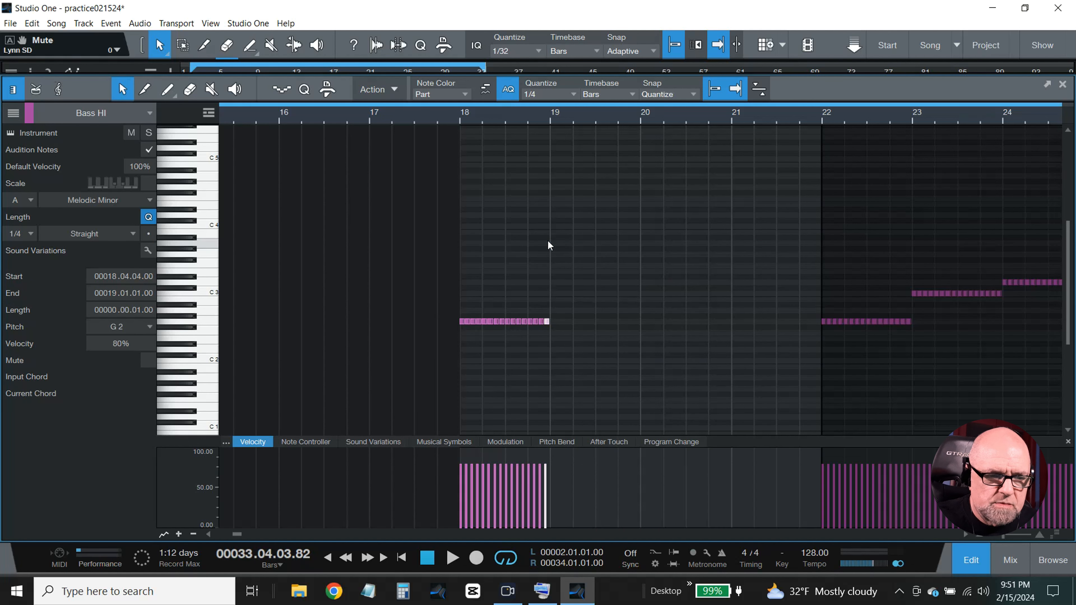
left_click_drag(550, 375, 462, 304)
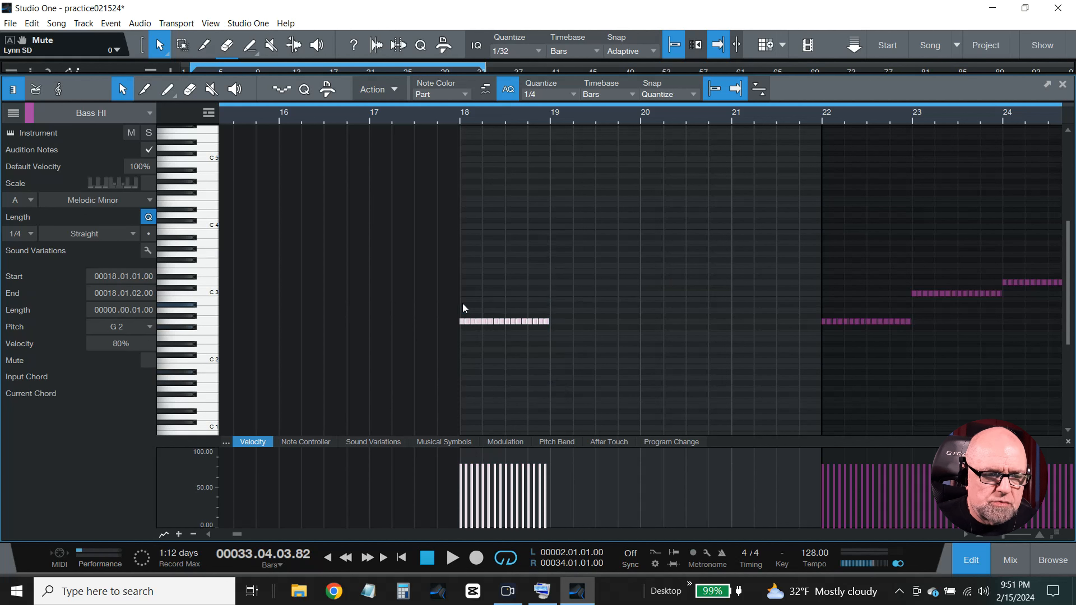
key("d")
key("d")
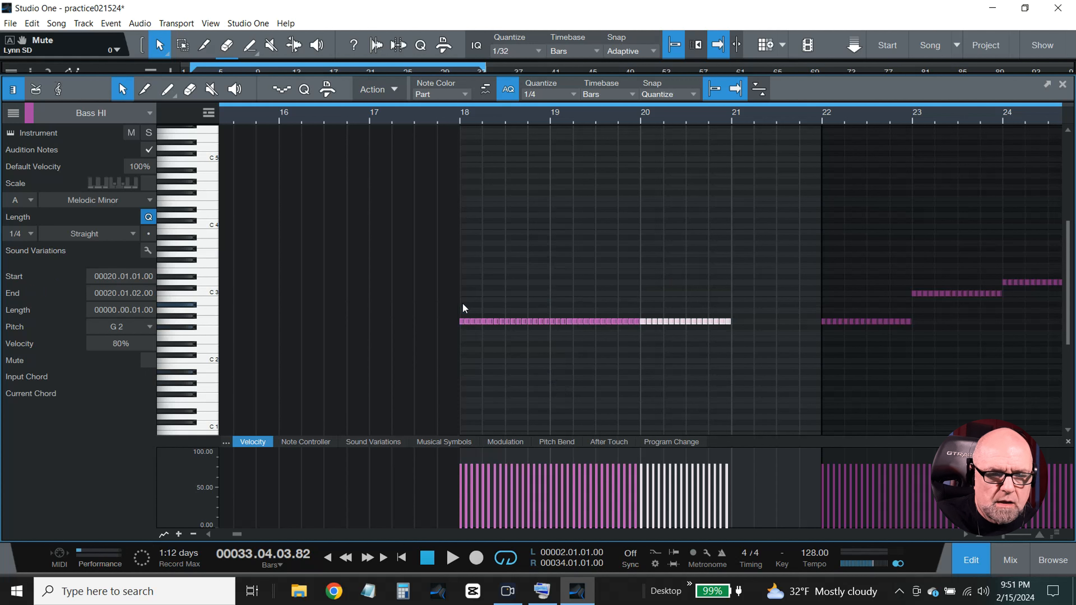
key("d")
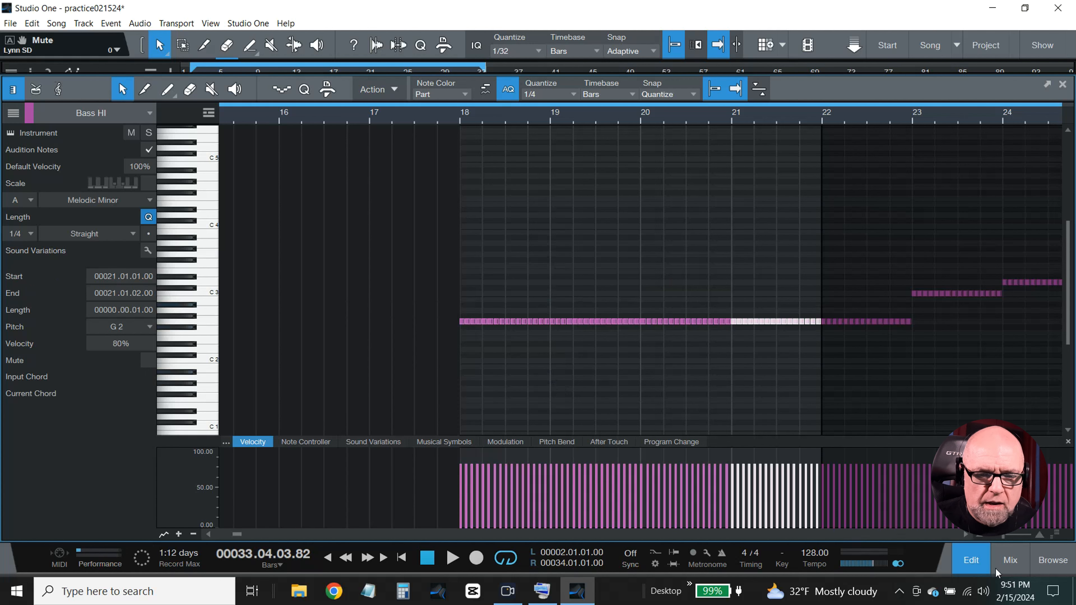
left_click(970, 560)
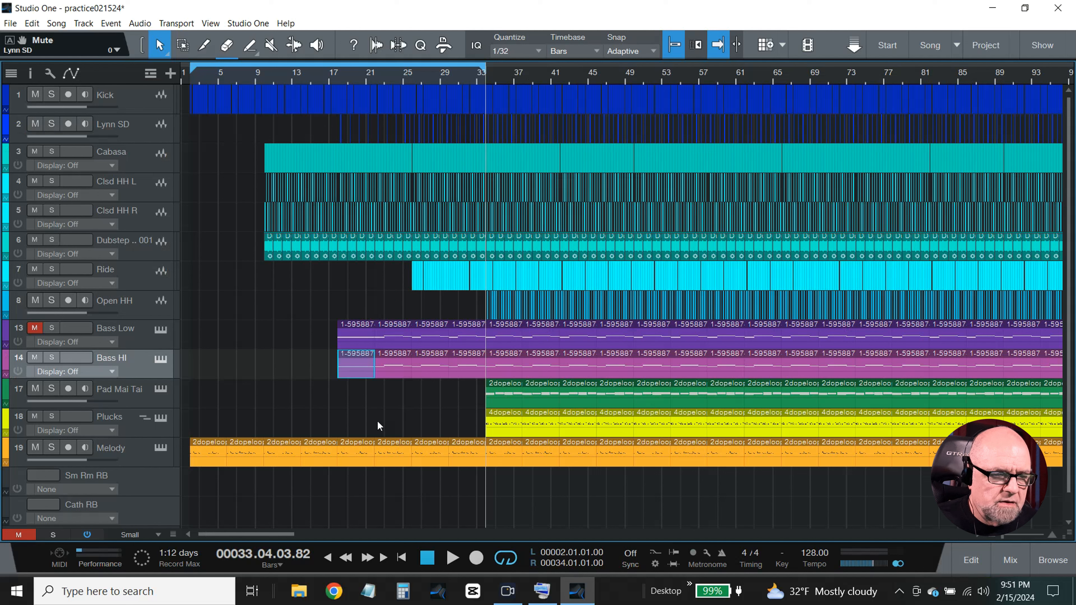
Compare the Bass HI notes in bars 18 to 21 with those of the following event up to bar 26
left_click(340, 75)
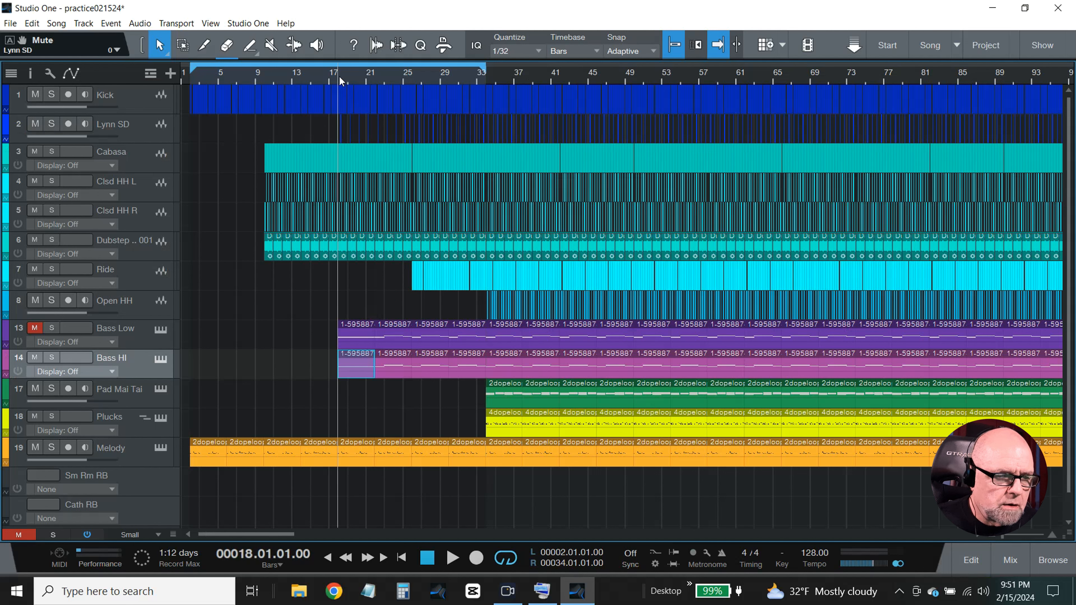
left_click(233, 307)
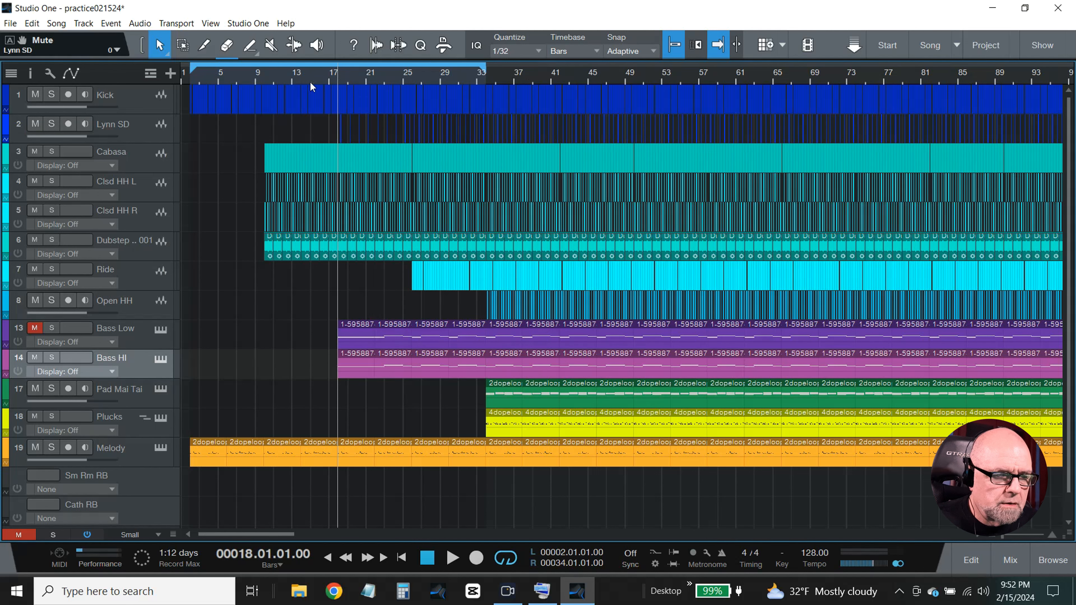
double_click(358, 365)
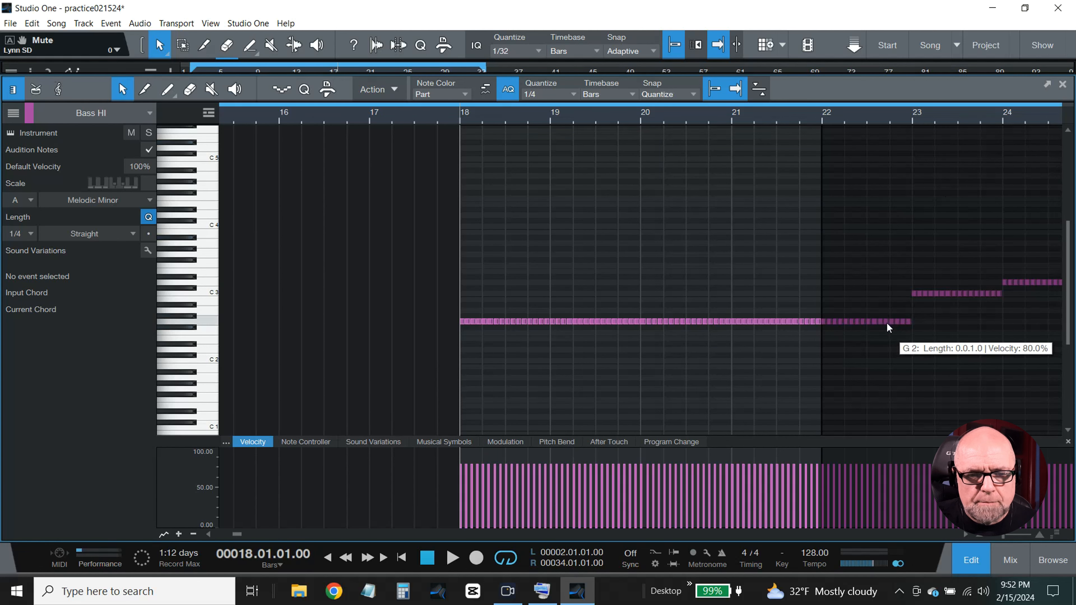
left_click(968, 534)
left_click_drag(968, 531, 969, 531)
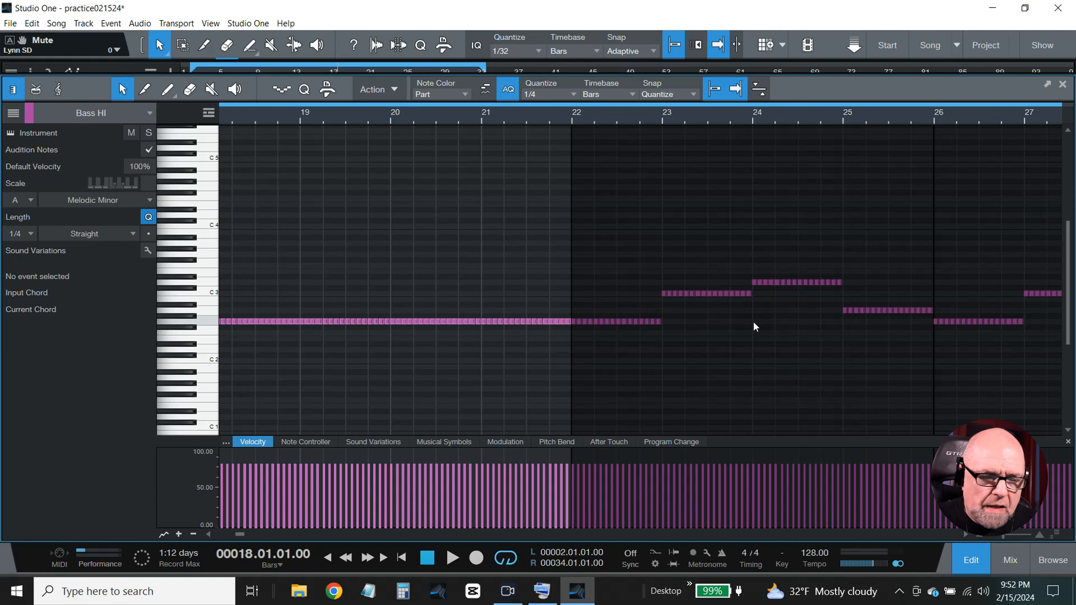
left_click(972, 560)
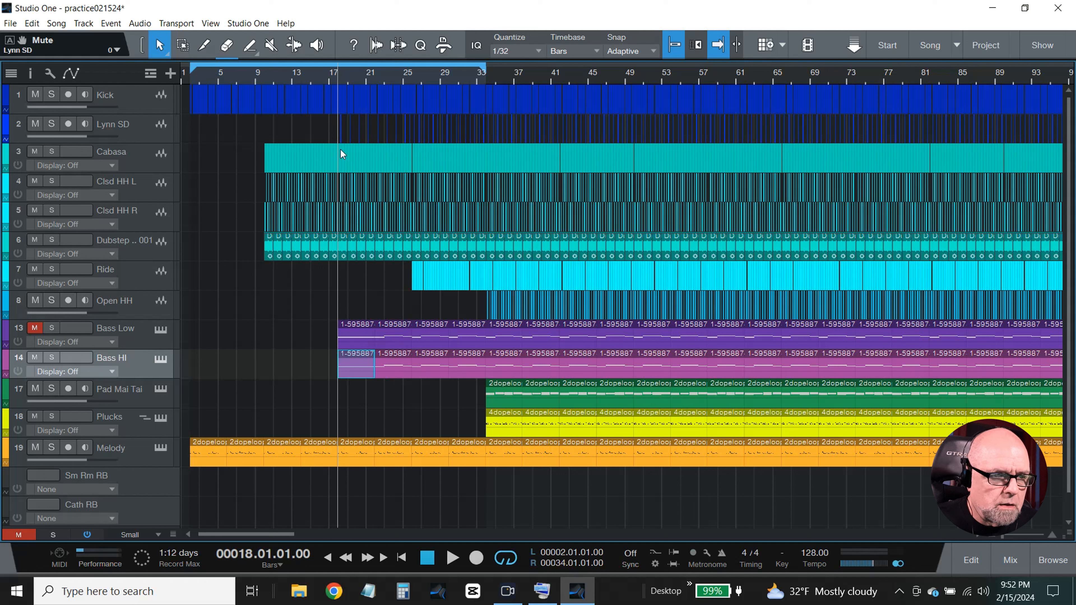
Play the arrangement from bar 10, unmute the Bass Low track during playback, and stop after the end of the loop range
left_click(264, 76)
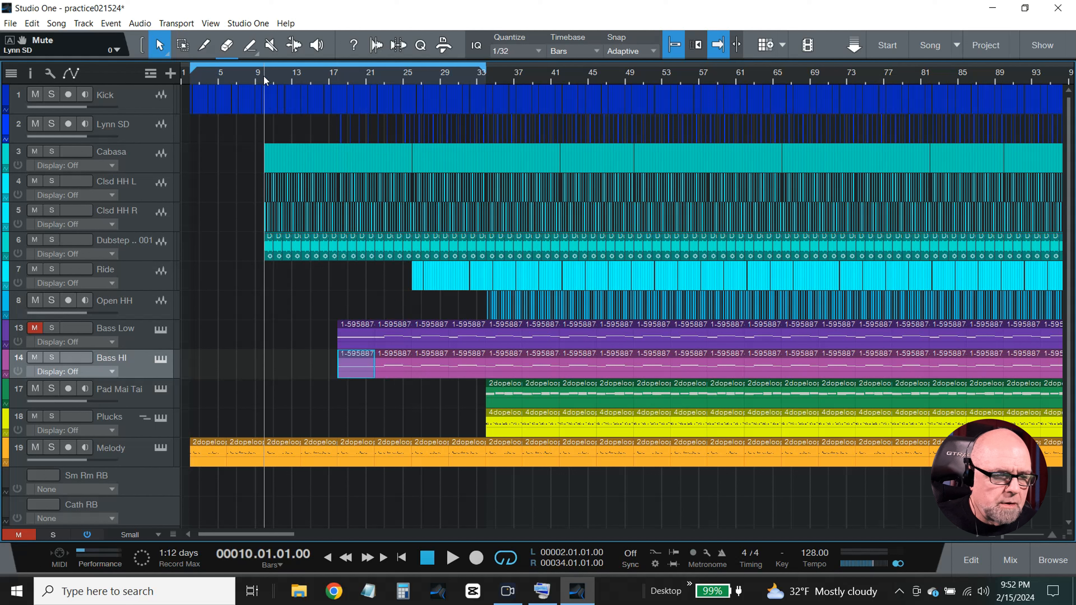
key("space")
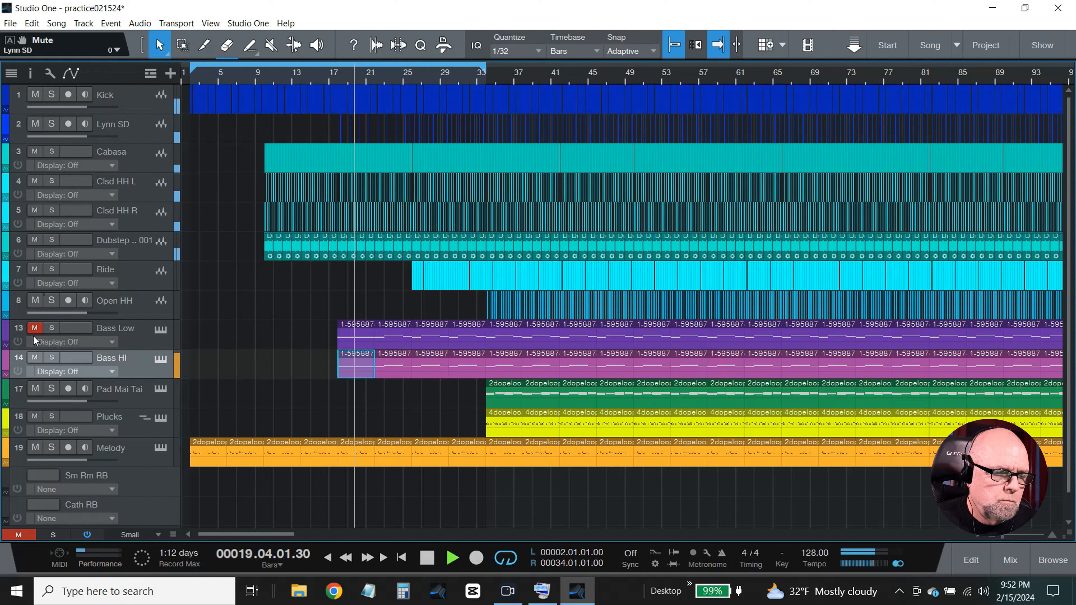
left_click(34, 328)
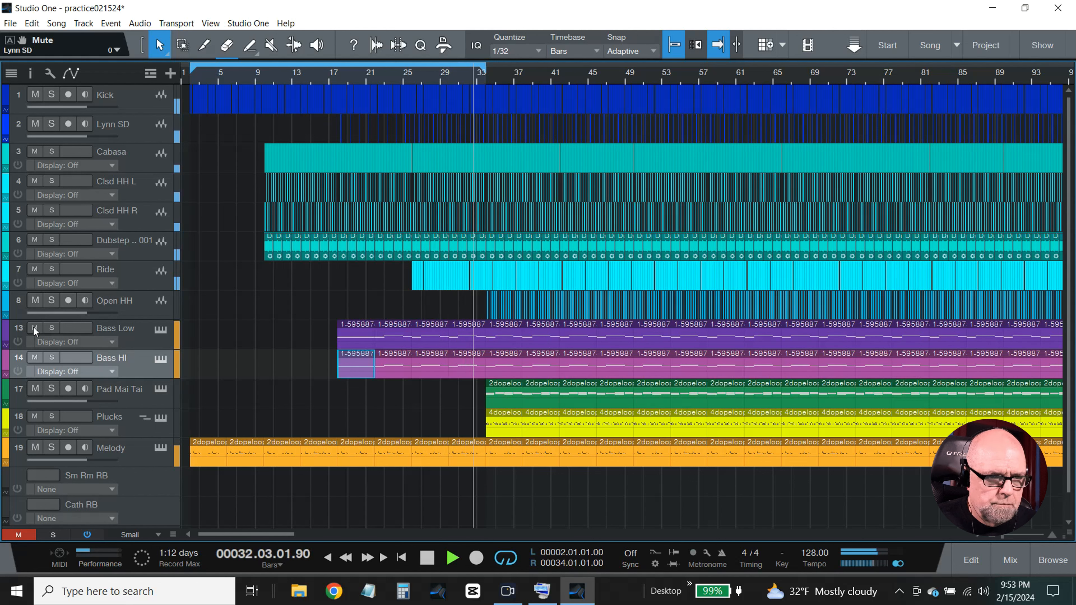
left_click(429, 561)
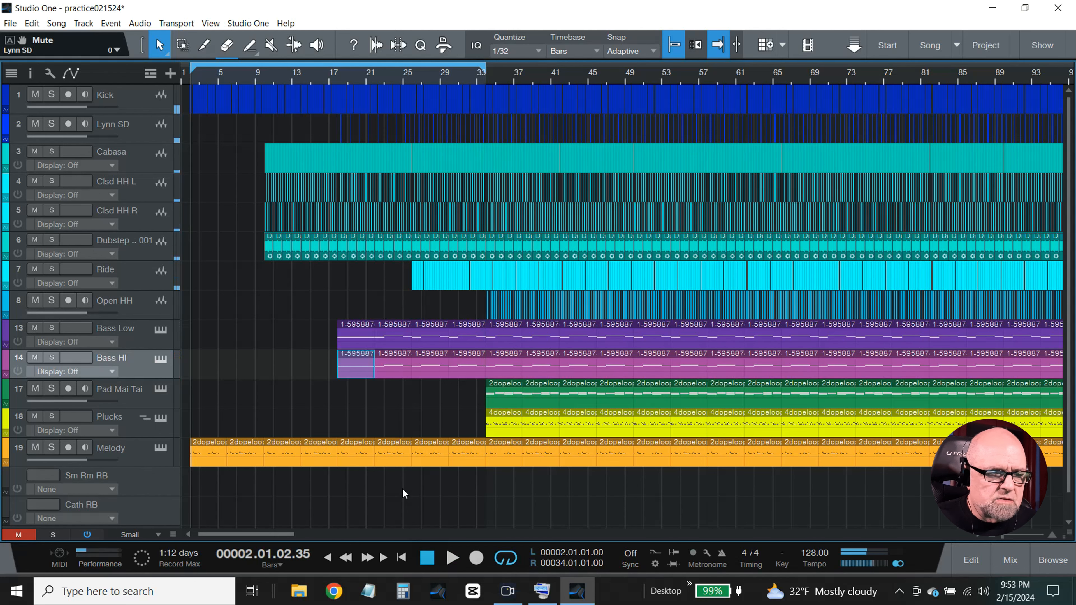
Change the Bass HI notes in bar 23 to G 2, matching the notes of bar 22
double_click(393, 372)
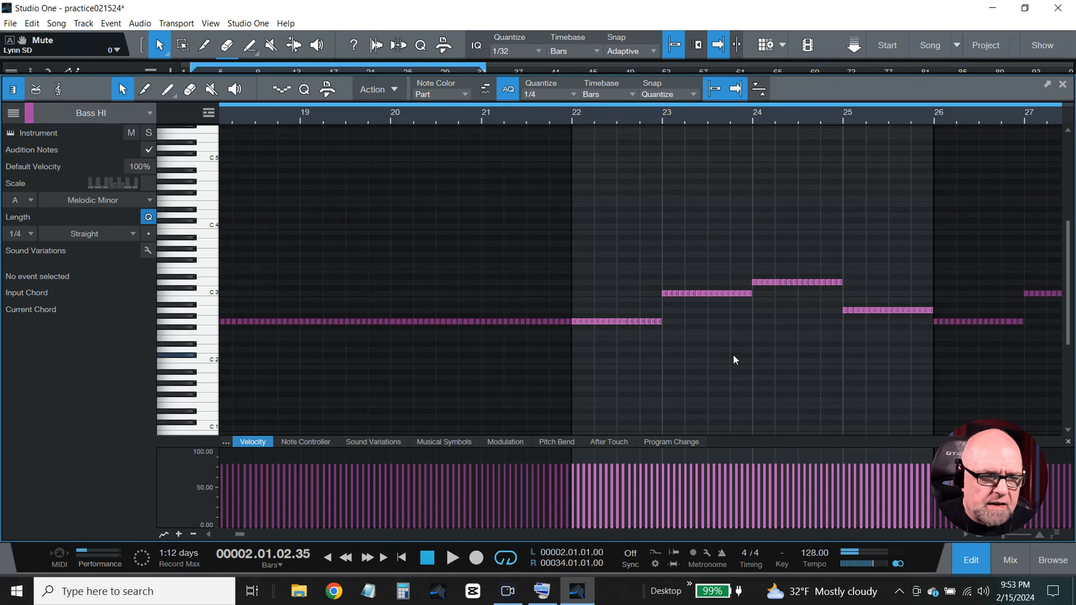
left_click(971, 560)
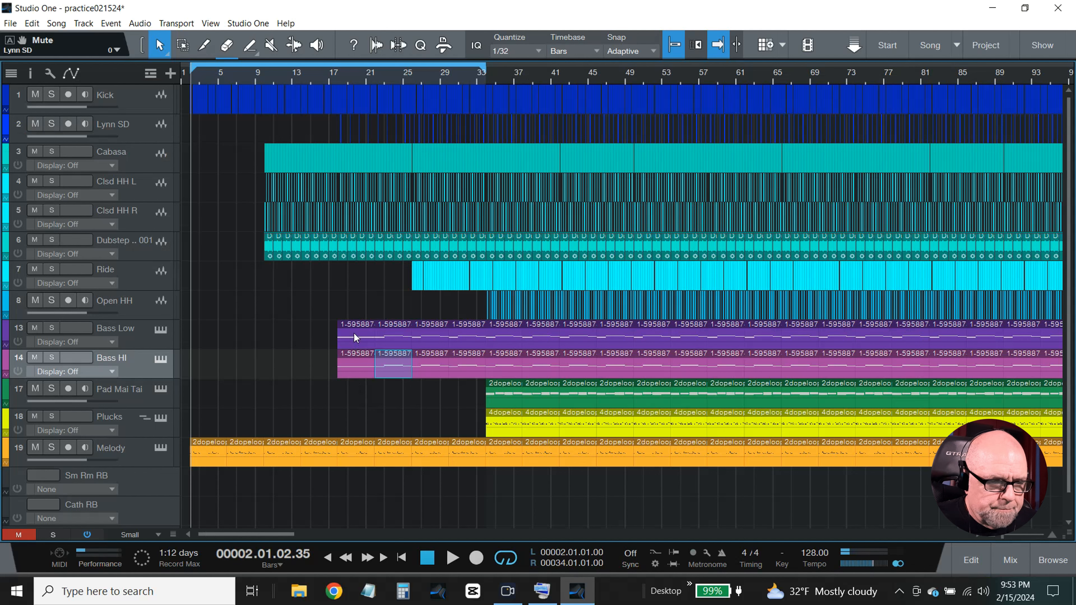
double_click(385, 368)
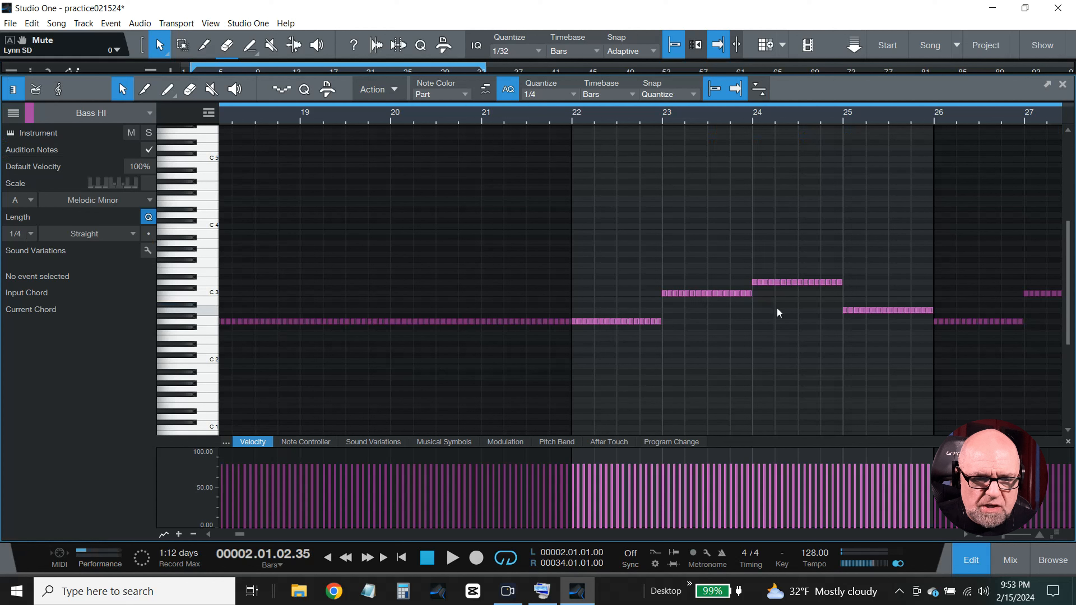
left_click_drag(752, 322, 666, 322)
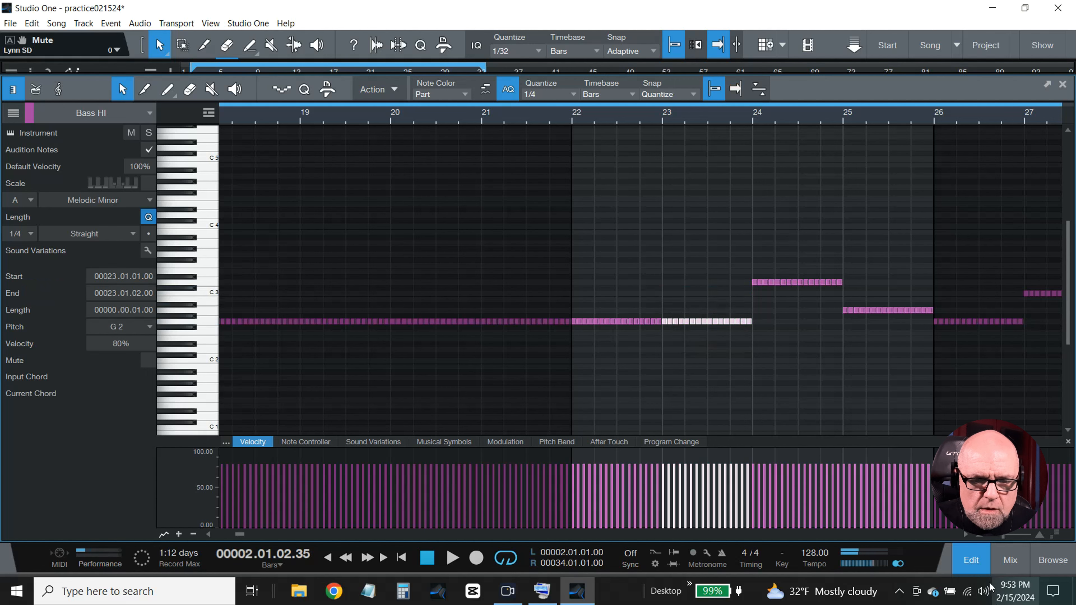
left_click(971, 560)
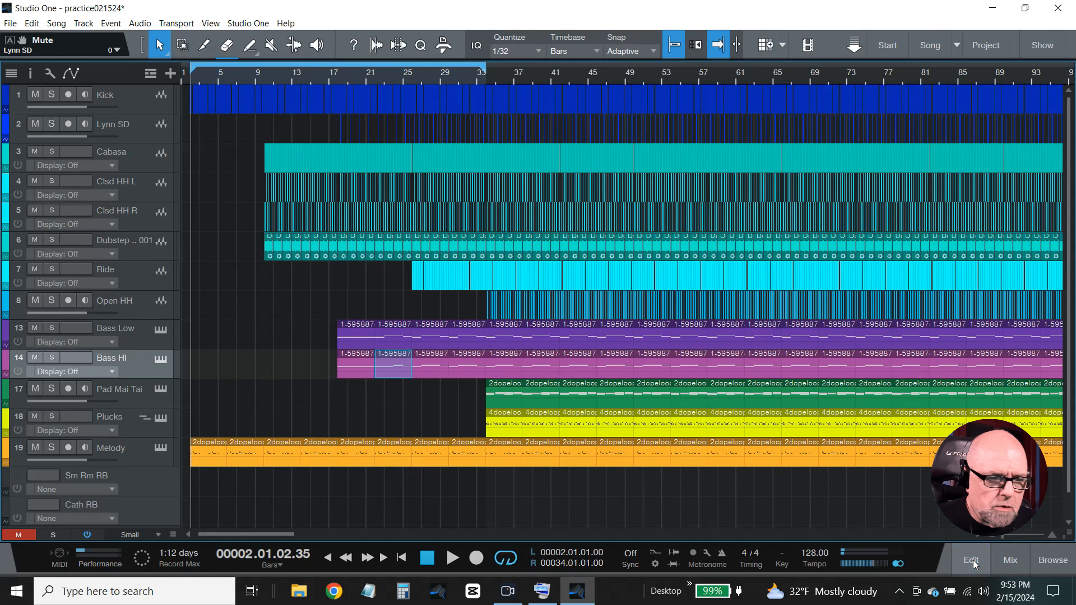
Change the Bass Low notes in bar 23 to G 2, matching the notes of bar 22
double_click(390, 336)
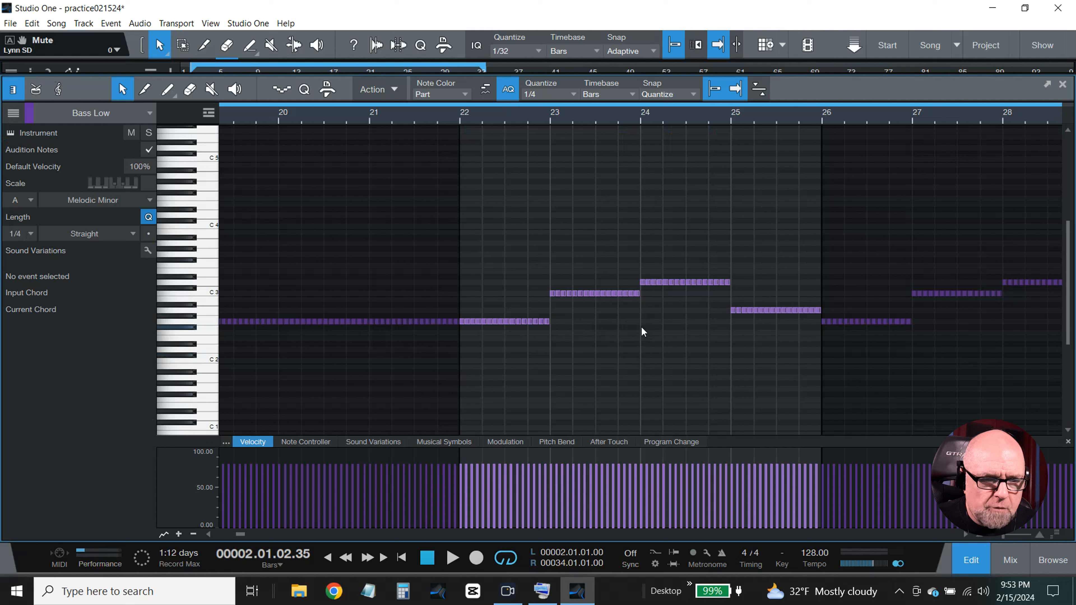
left_click_drag(640, 331, 553, 322)
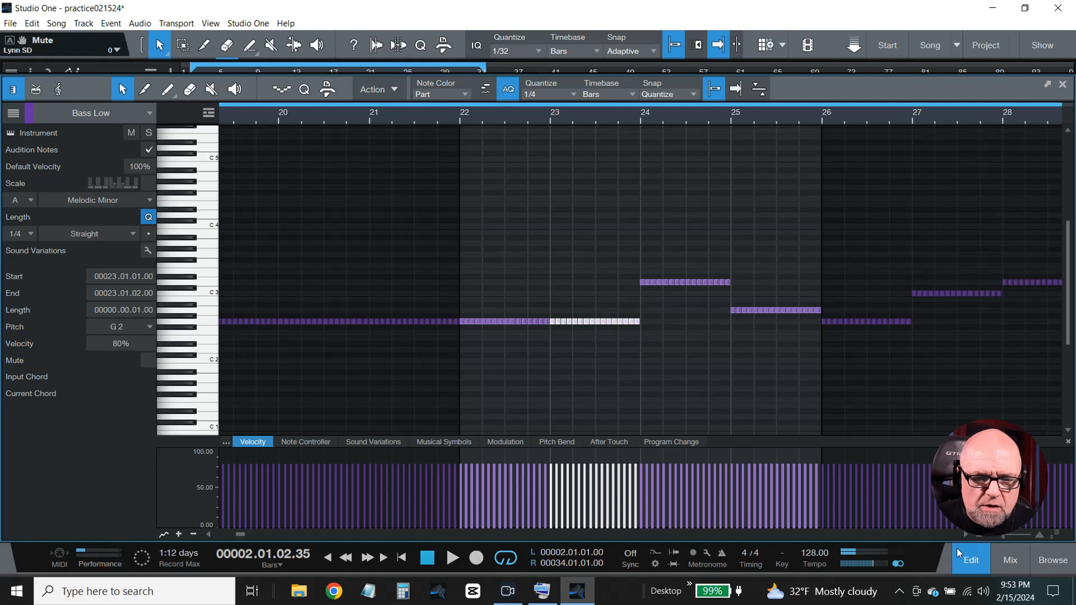
left_click(966, 560)
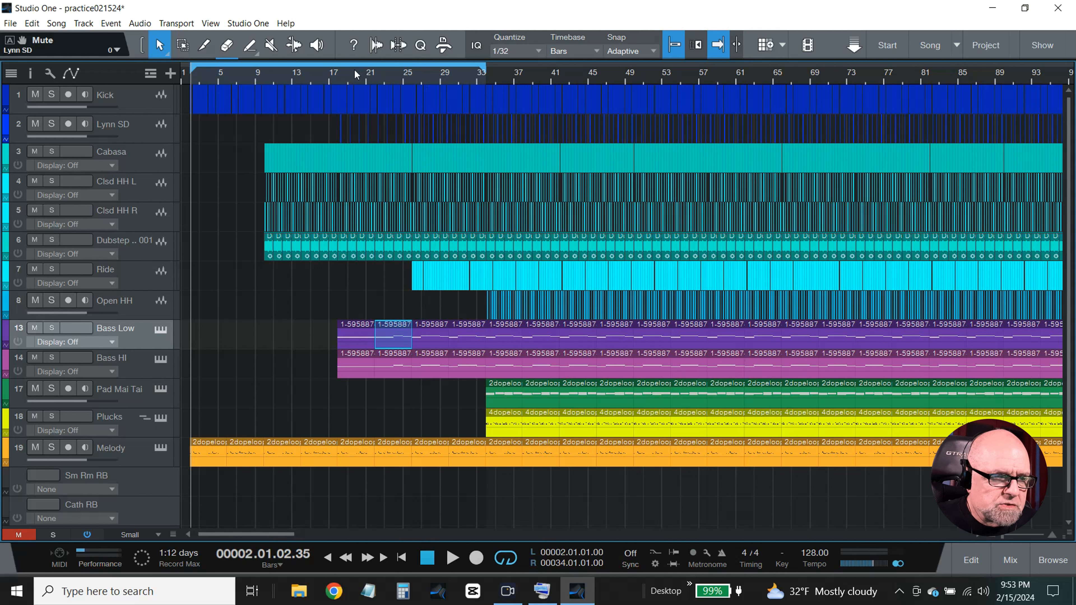
Play the arrangement from bar 15 and listen to the edited bass section through the end of bar 33
left_click(336, 73)
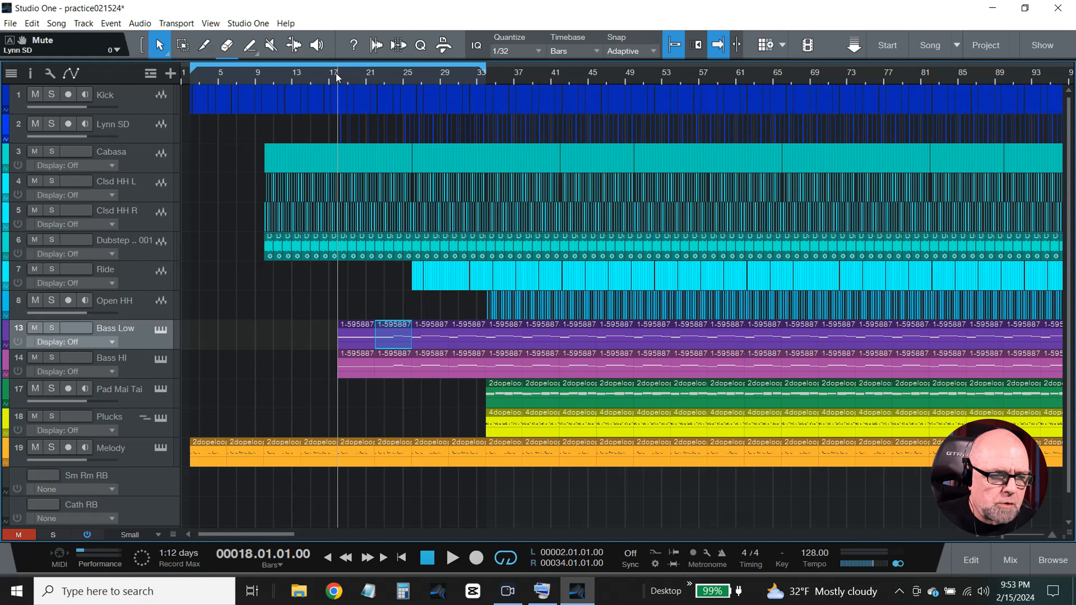
left_click(311, 86)
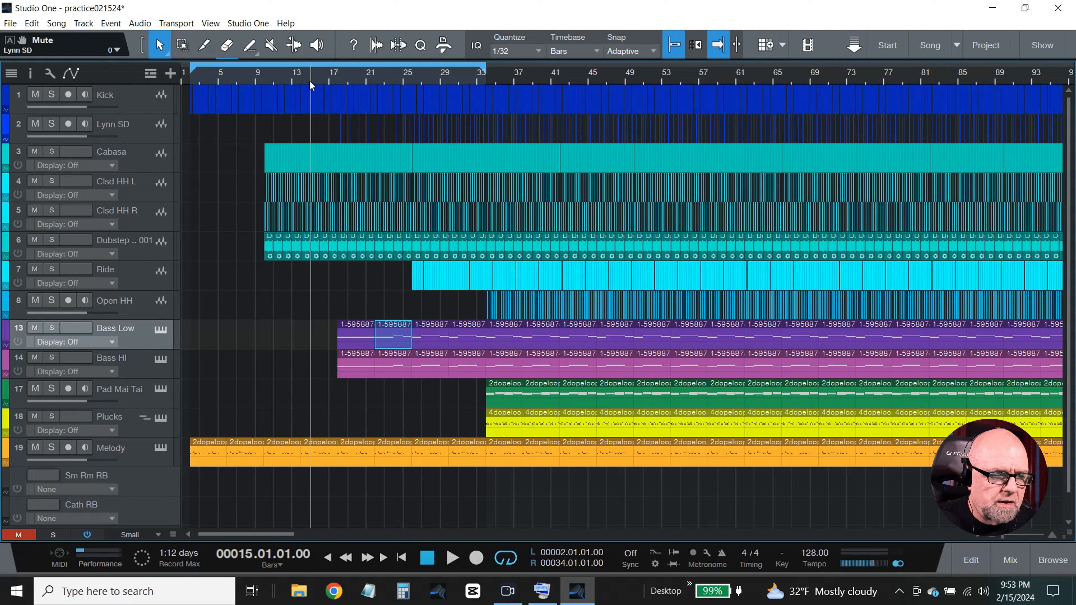
key("space")
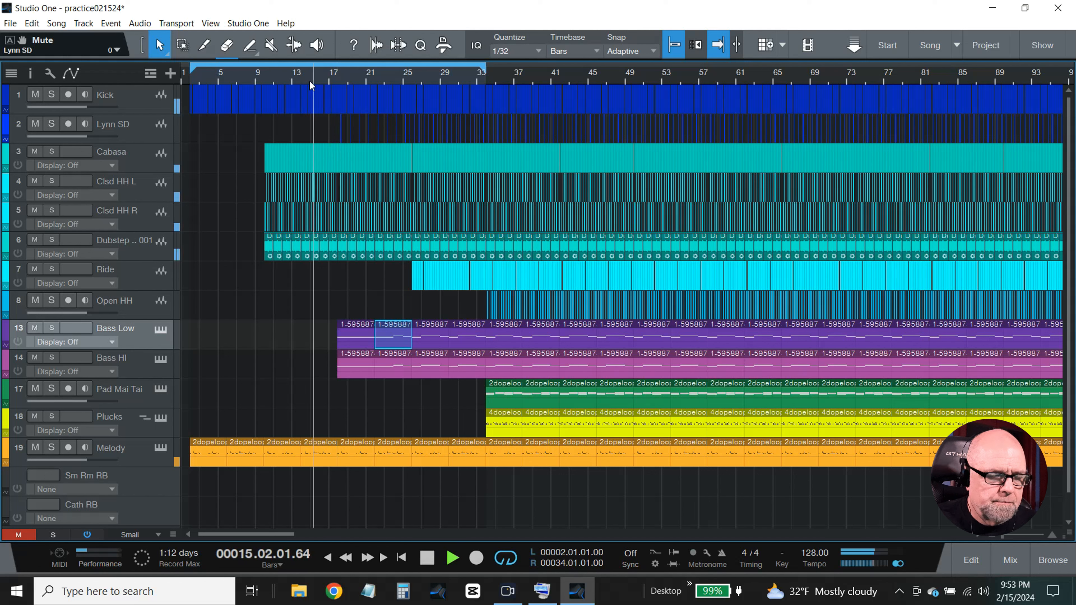
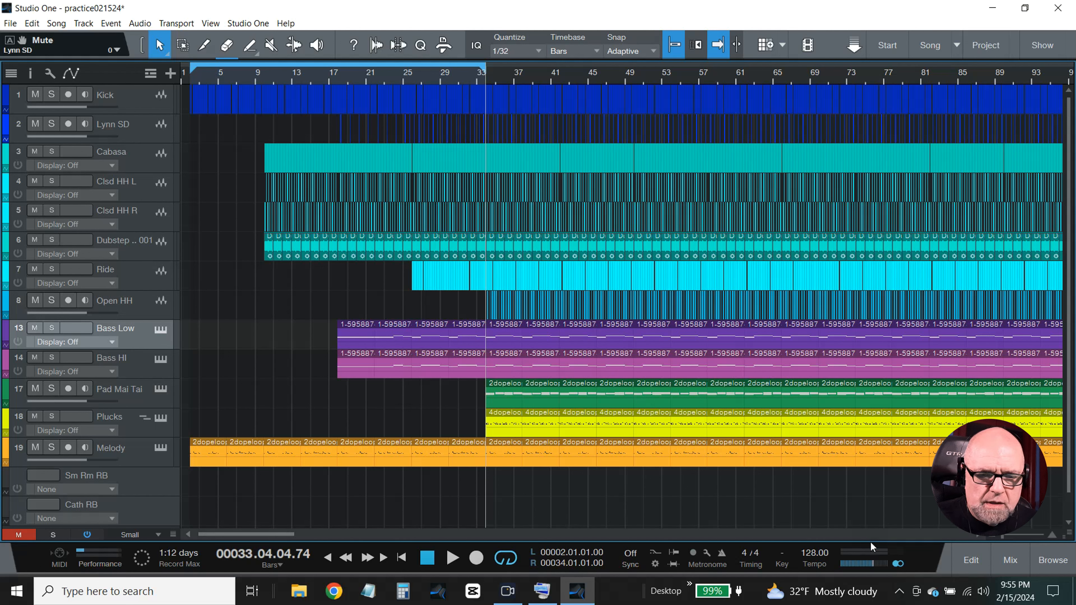
Look over the whole arrangement, including the block of events beyond bar 161
left_click(978, 535)
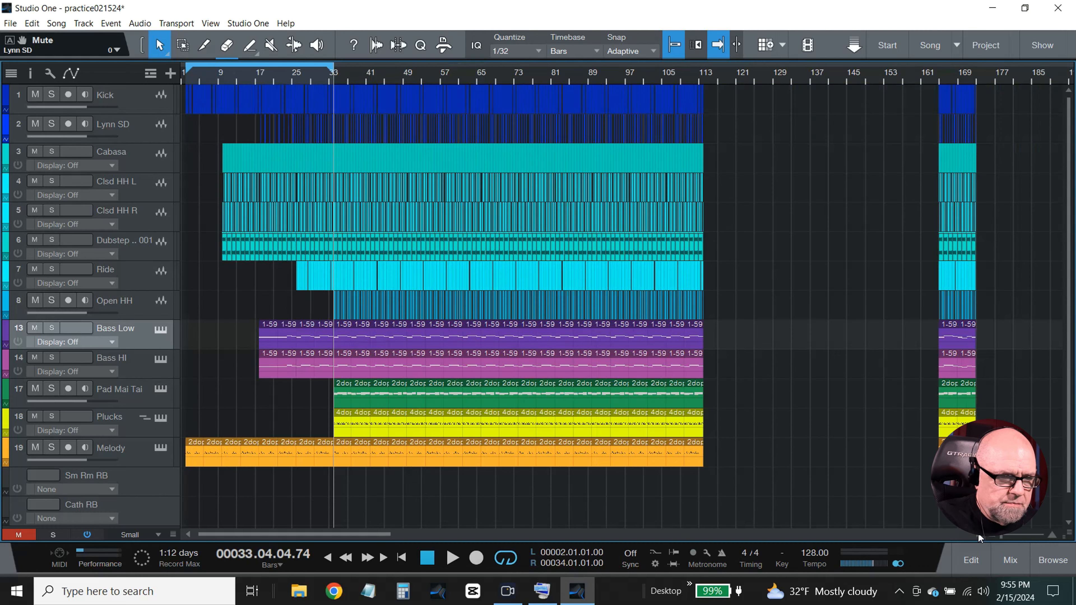
key("e")
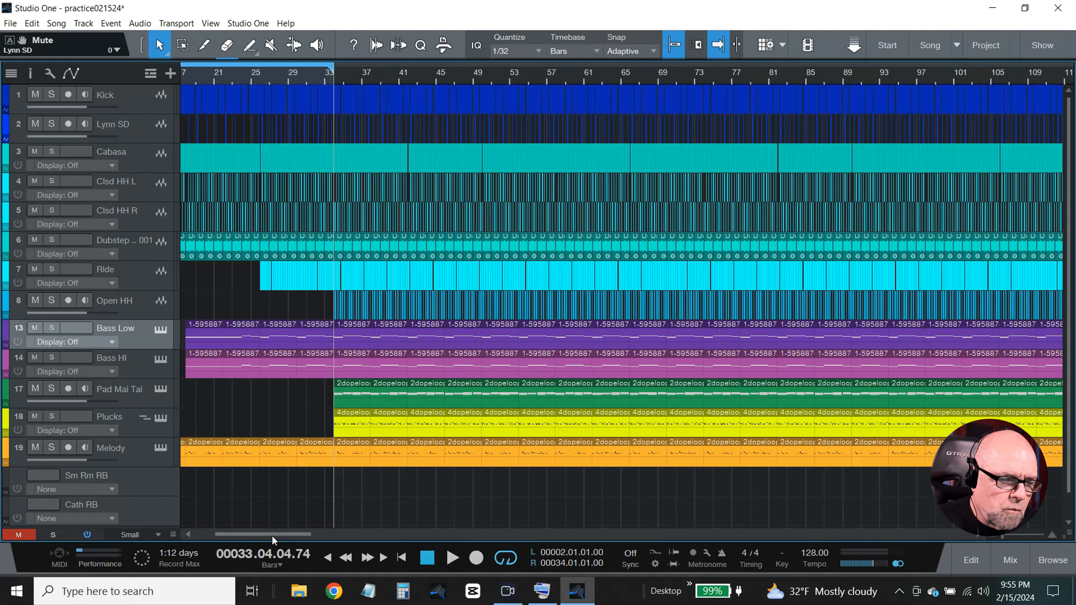
left_click_drag(271, 536, 221, 535)
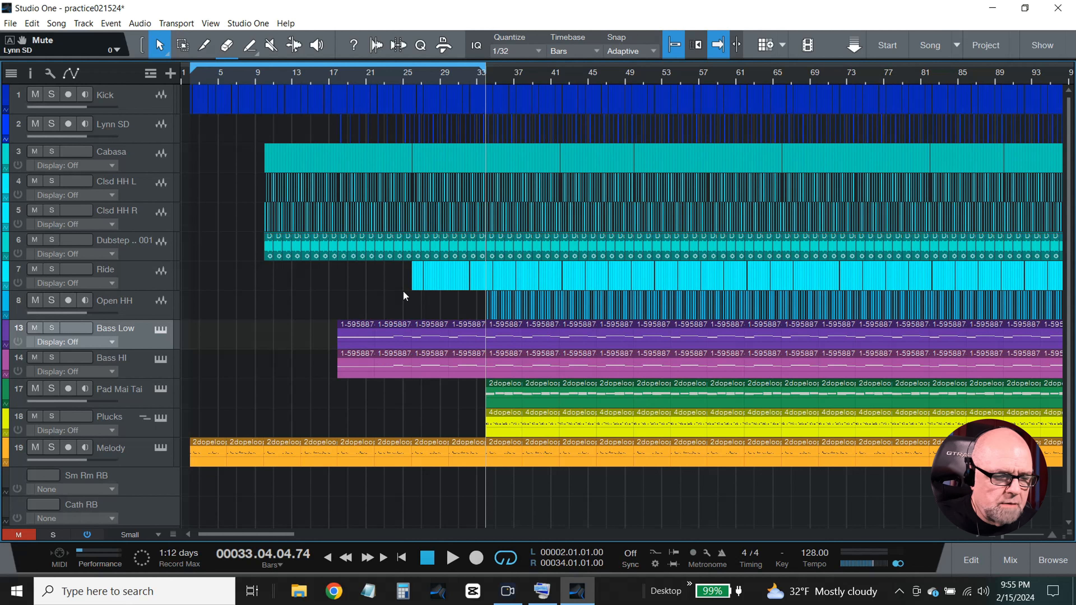
key("w")
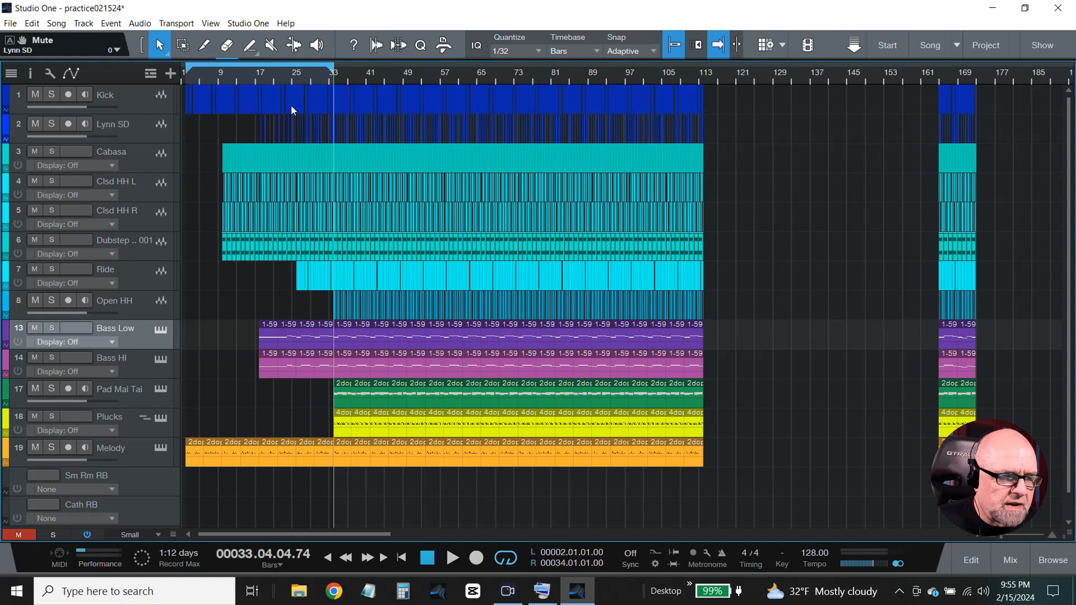
Play the arrangement from bar 2 and set the Ride channel's volume to 0 dB in the mixer, ending with playback stopped
left_click(187, 81)
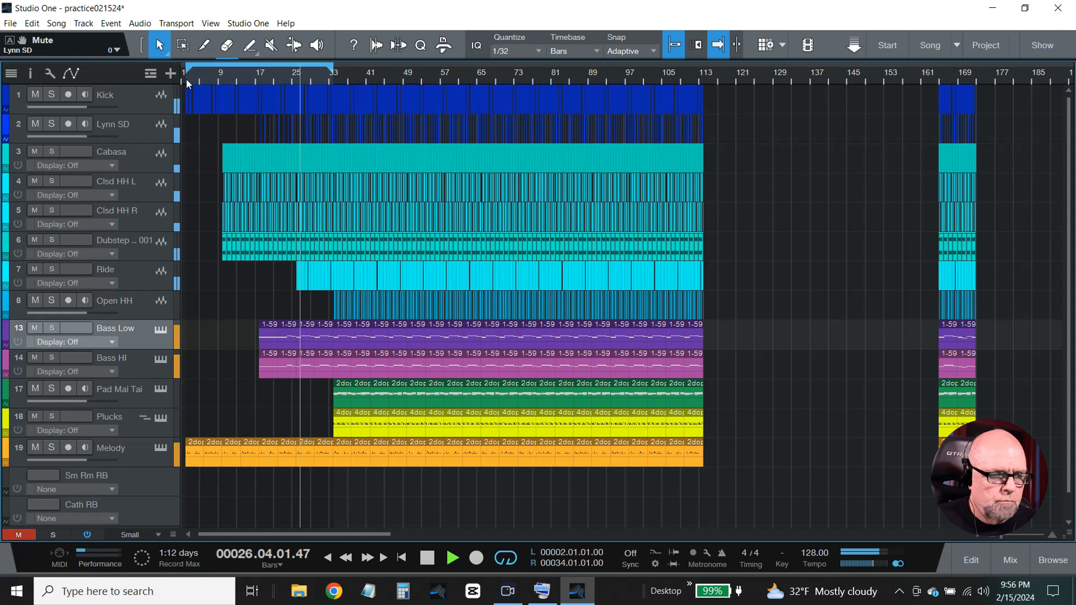
left_click(1009, 556)
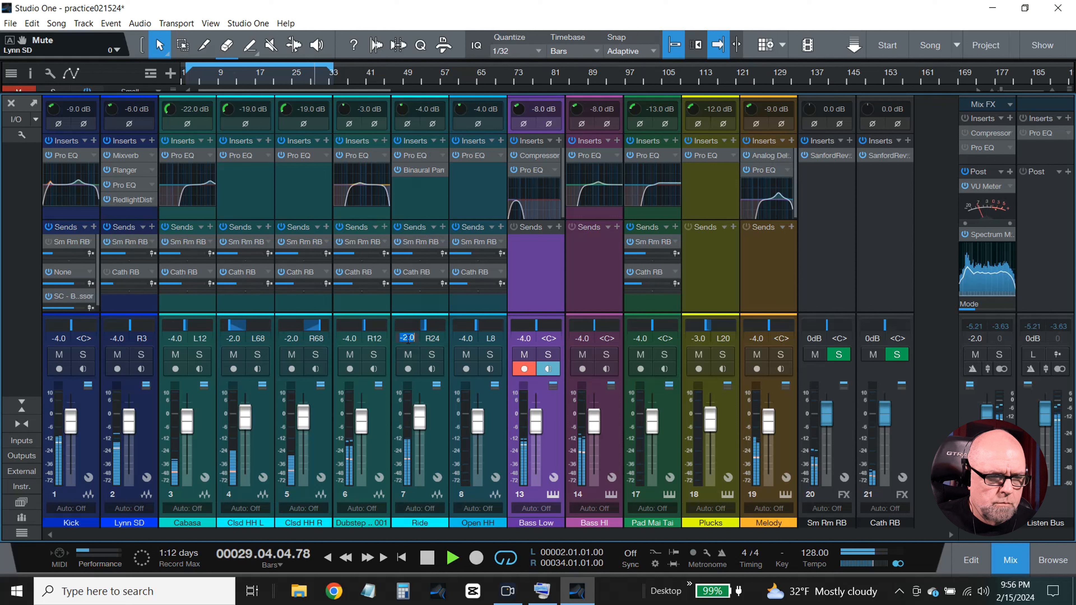
scroll(408, 339, "up", 1)
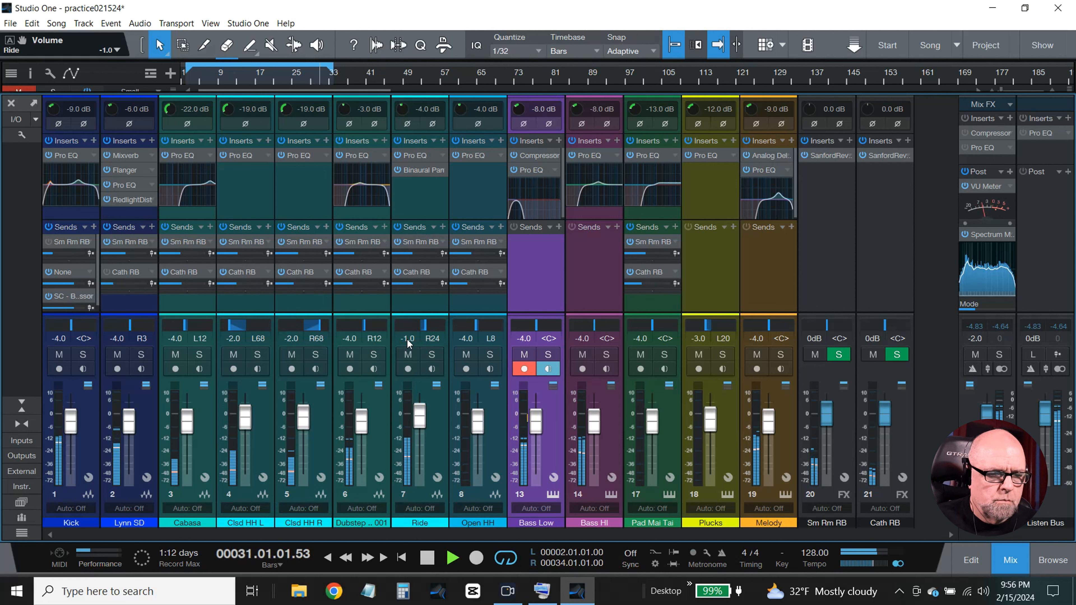
left_click(407, 339)
type("0")
key("Return")
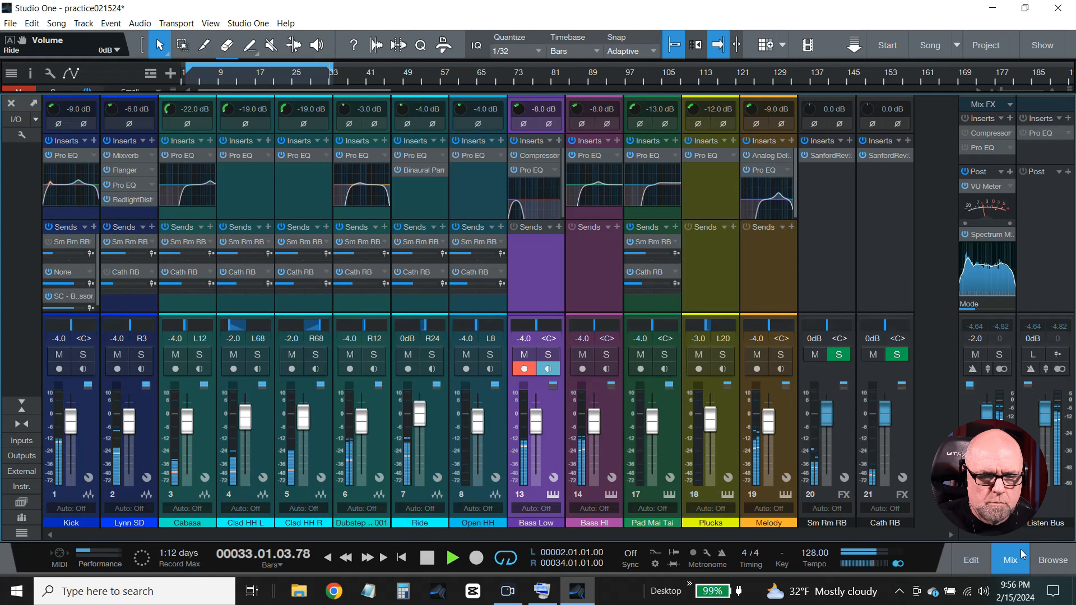
left_click(1005, 554)
left_click(426, 559)
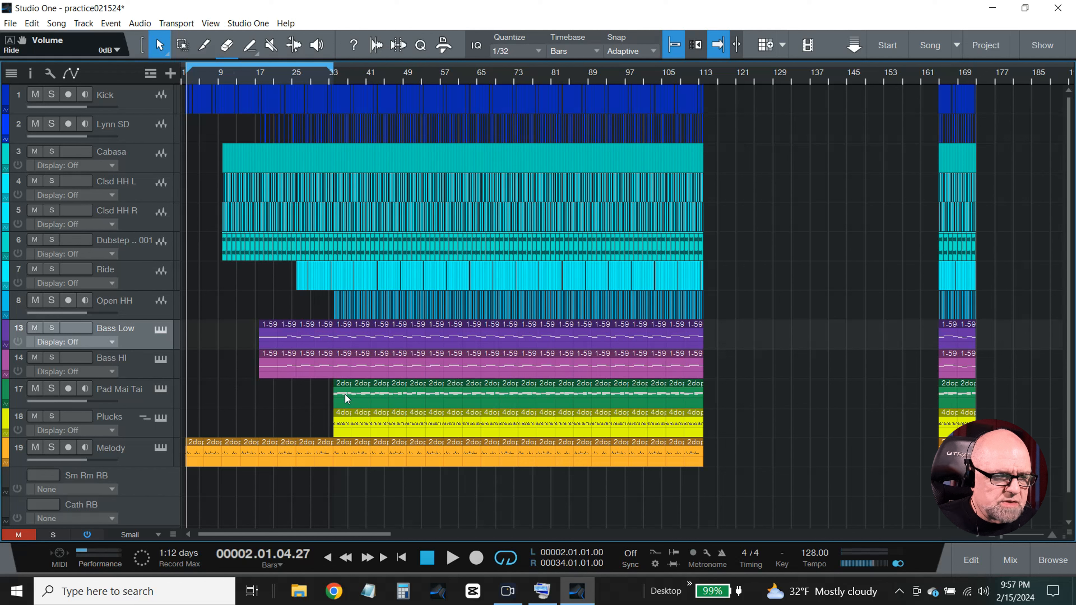
Extend the end of the loop range to bar 42
left_click(334, 82)
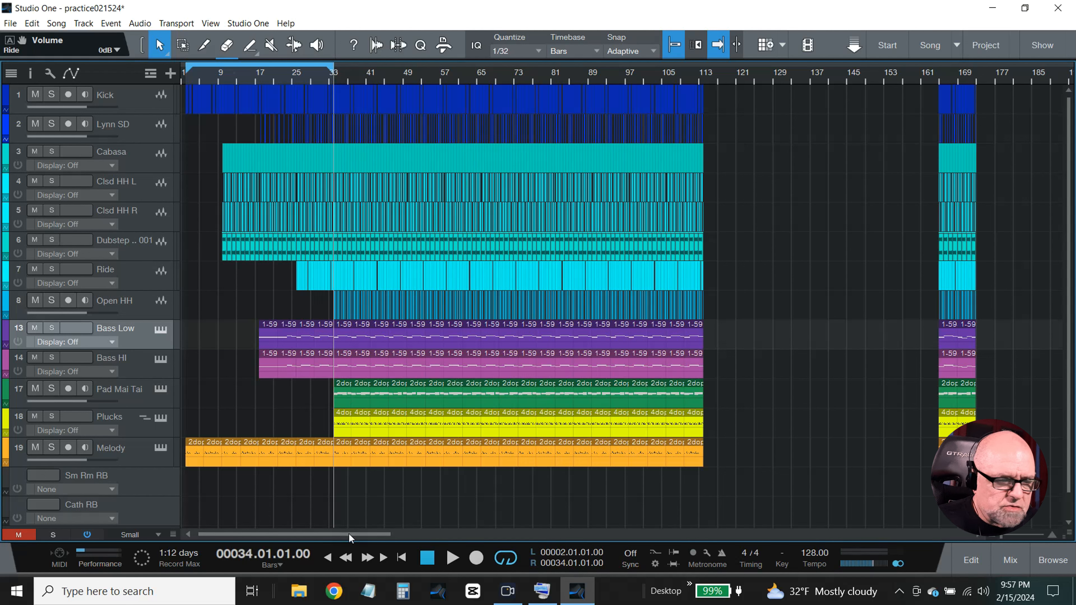
key("e")
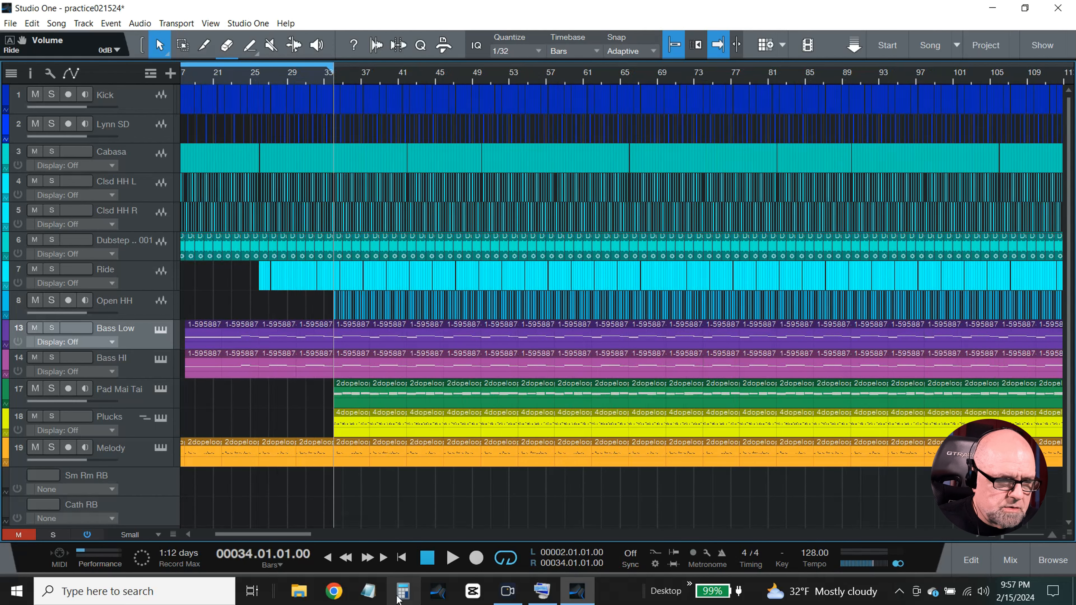
left_click_drag(297, 534, 292, 535)
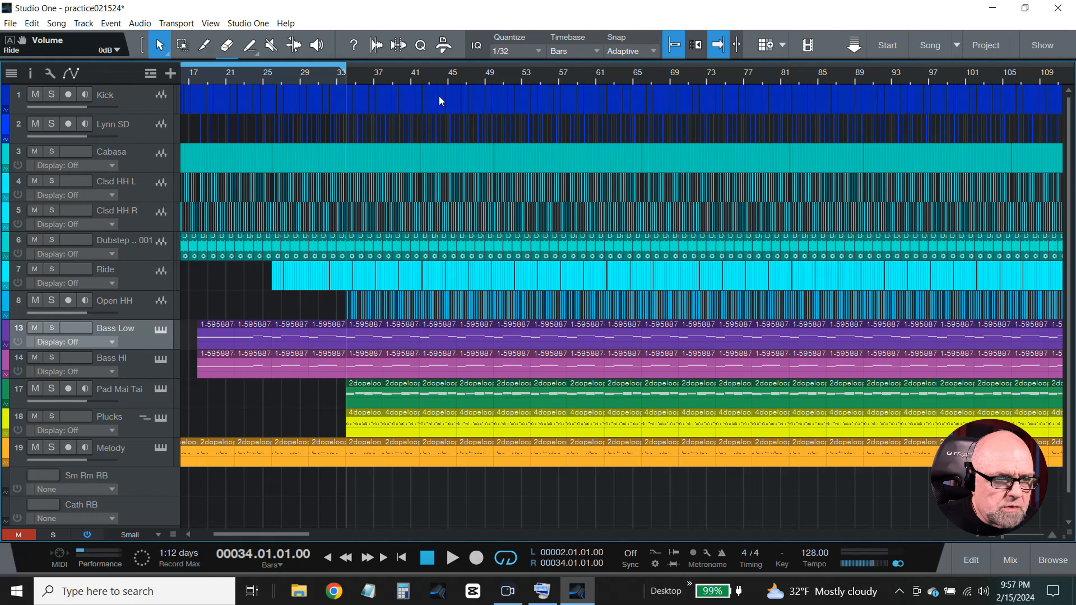
left_click(425, 80)
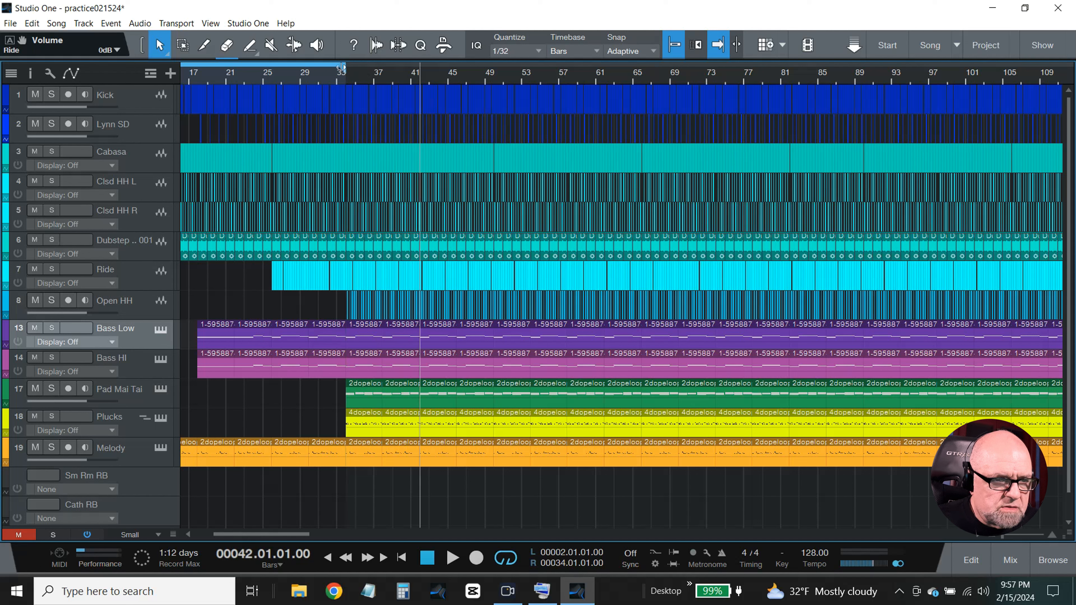
left_click_drag(344, 67, 419, 79)
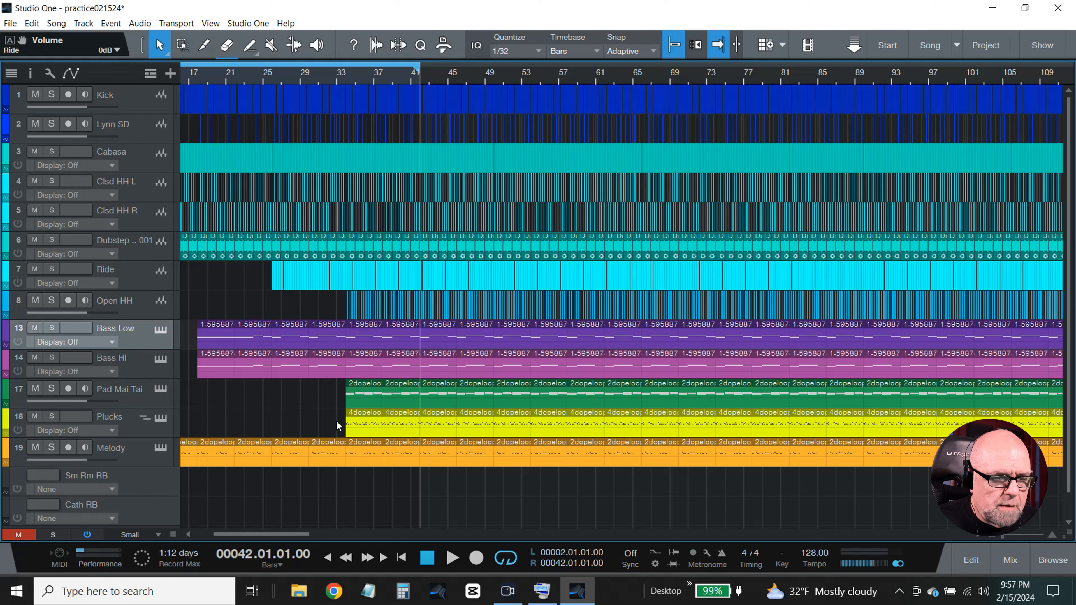
Delete the Plucks and Open HH events between bars 34 and 42
left_click_drag(392, 431, 403, 430)
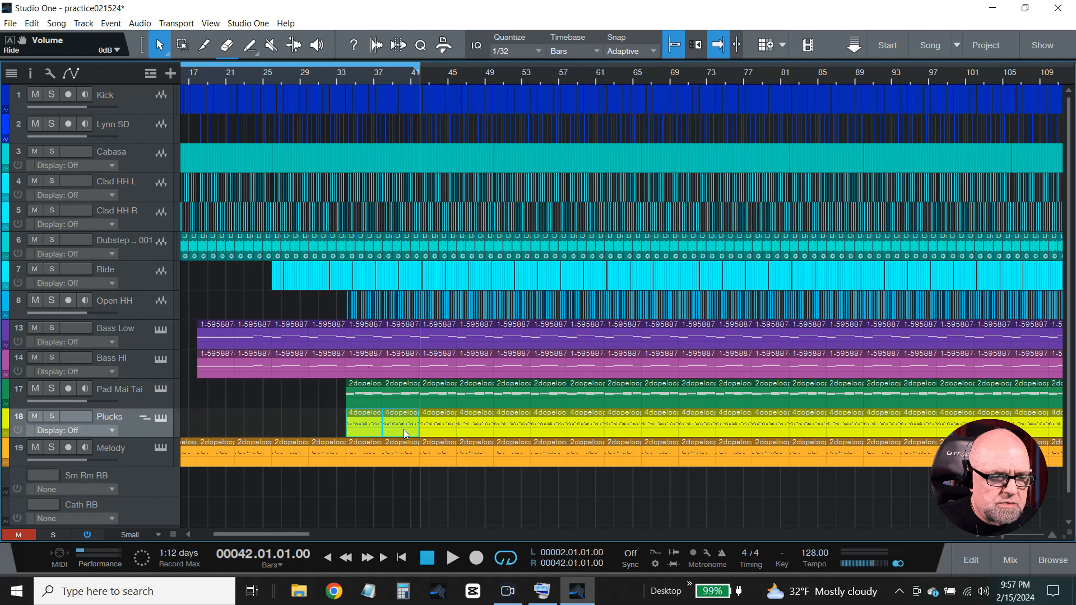
key("Delete")
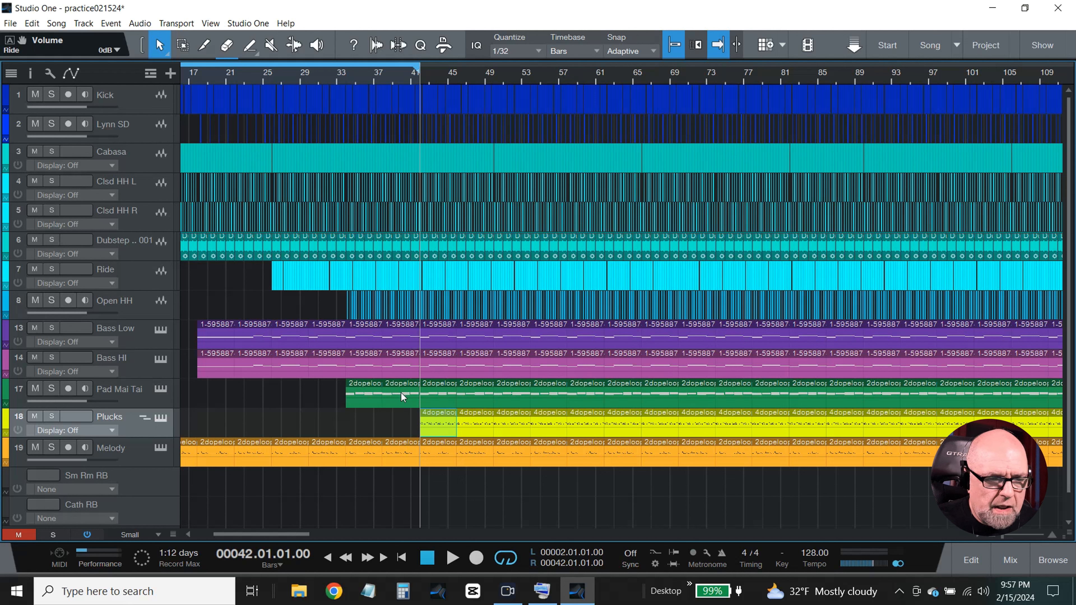
left_click(329, 306)
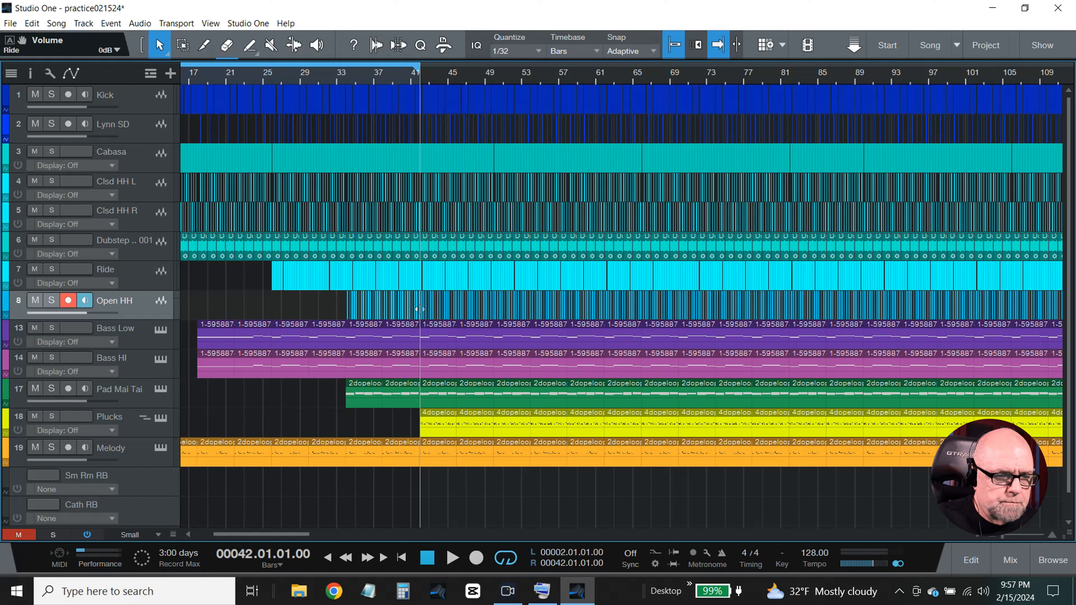
left_click_drag(420, 309, 418, 309)
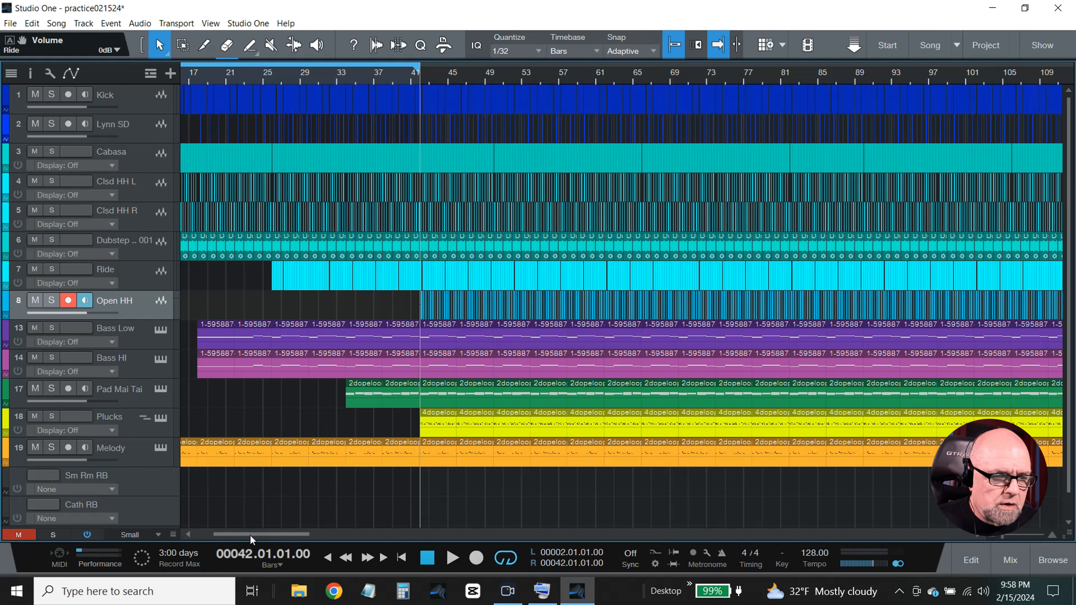
Delete the Ride events before bar 34 so the ride comes in with the Pad Mai Tai part
left_click_drag(249, 535, 232, 536)
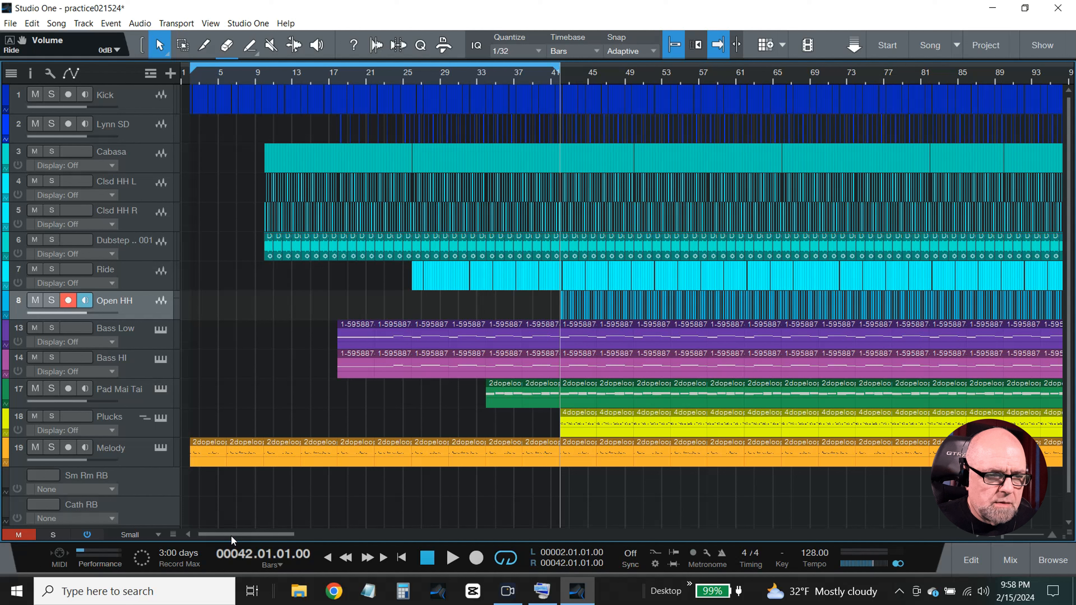
left_click(488, 80)
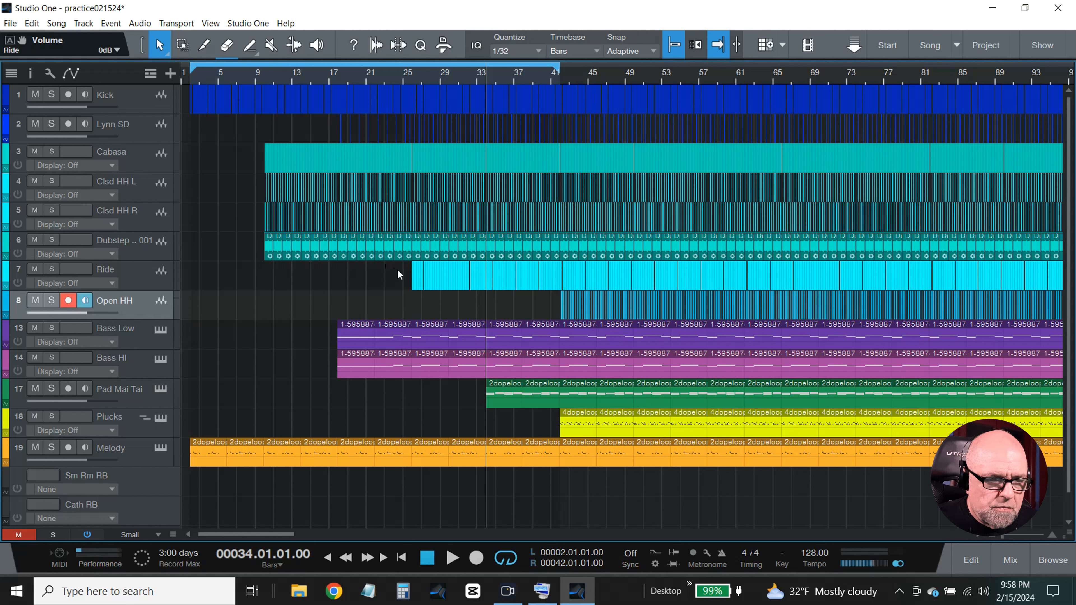
left_click_drag(398, 270, 485, 273)
key("Delete")
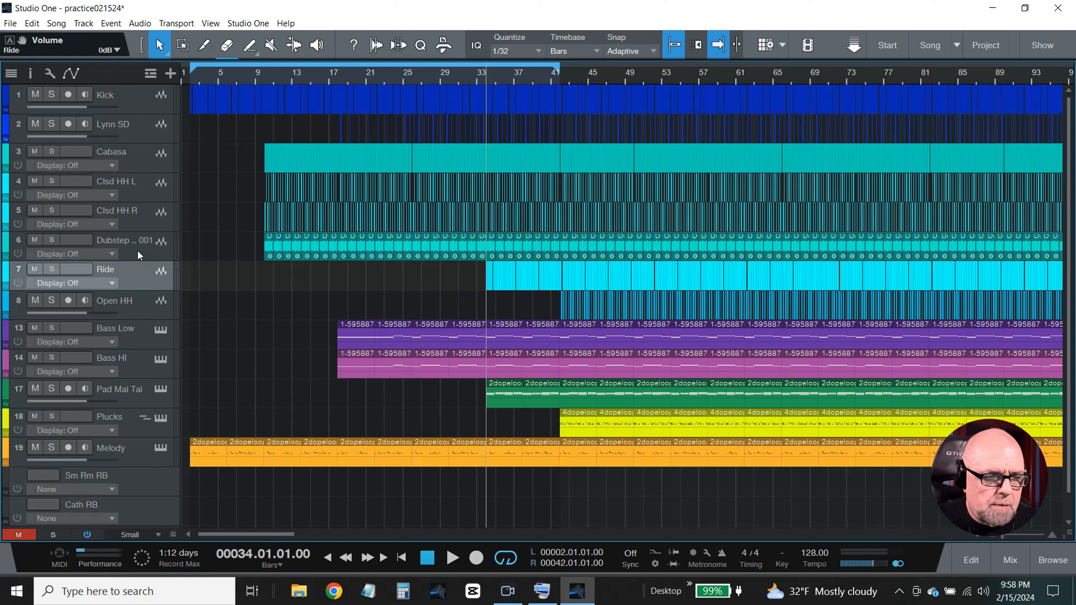
Delete the events on the Dubstep track before bar 26
left_click(407, 81)
left_click(411, 81)
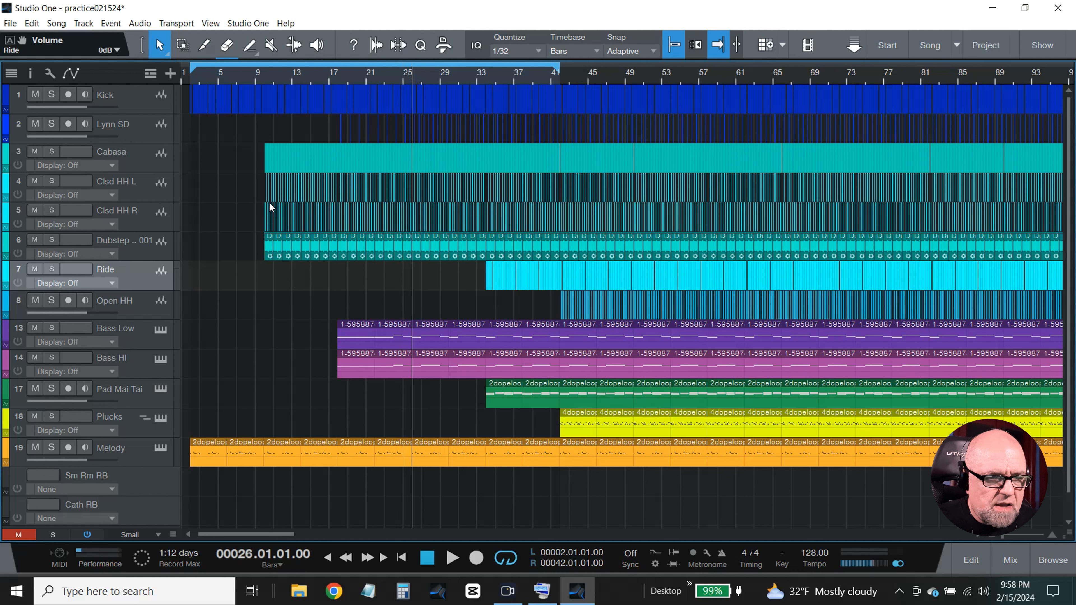
left_click_drag(254, 250, 410, 263)
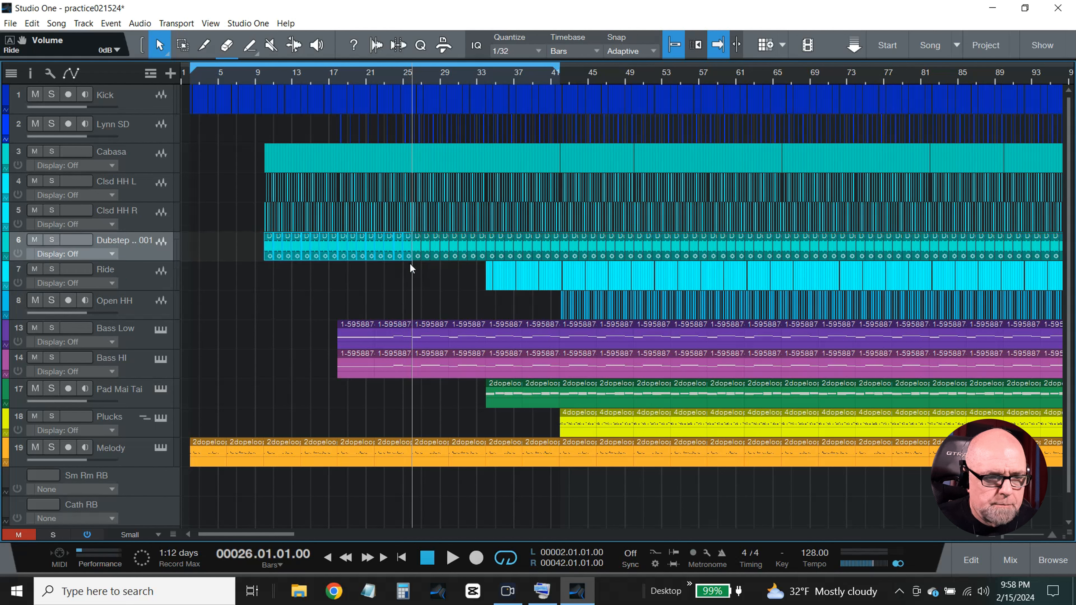
key("Delete")
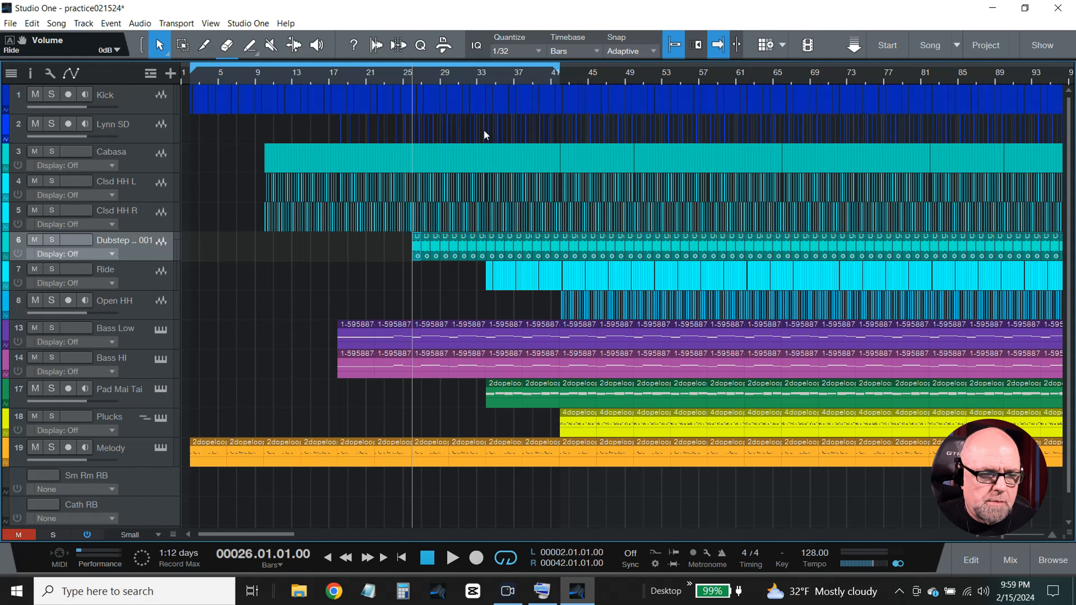
left_click(496, 72)
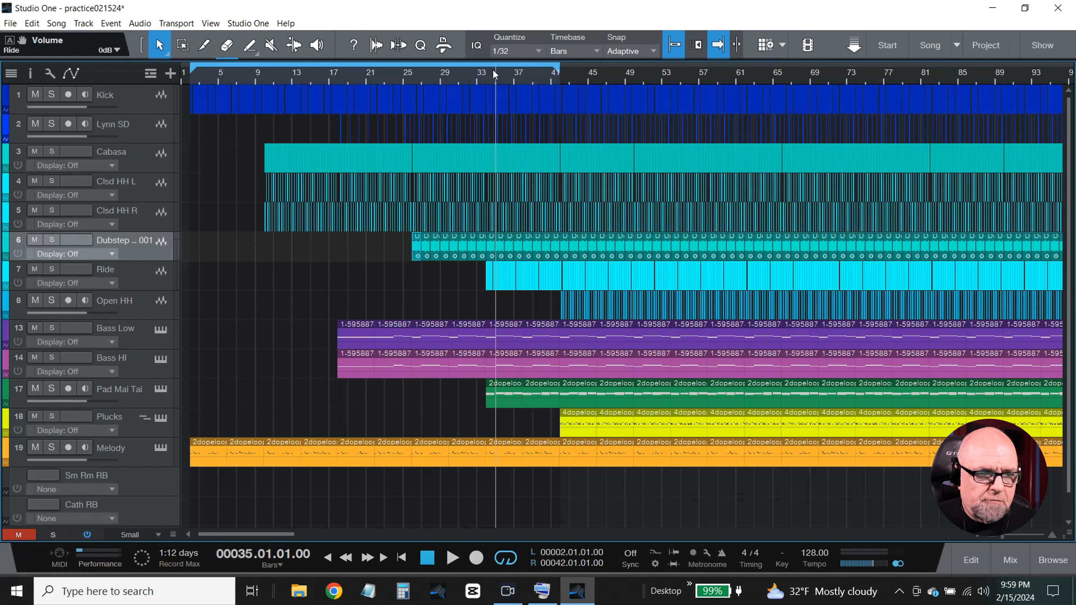
left_click_drag(492, 69, 498, 61)
key("e")
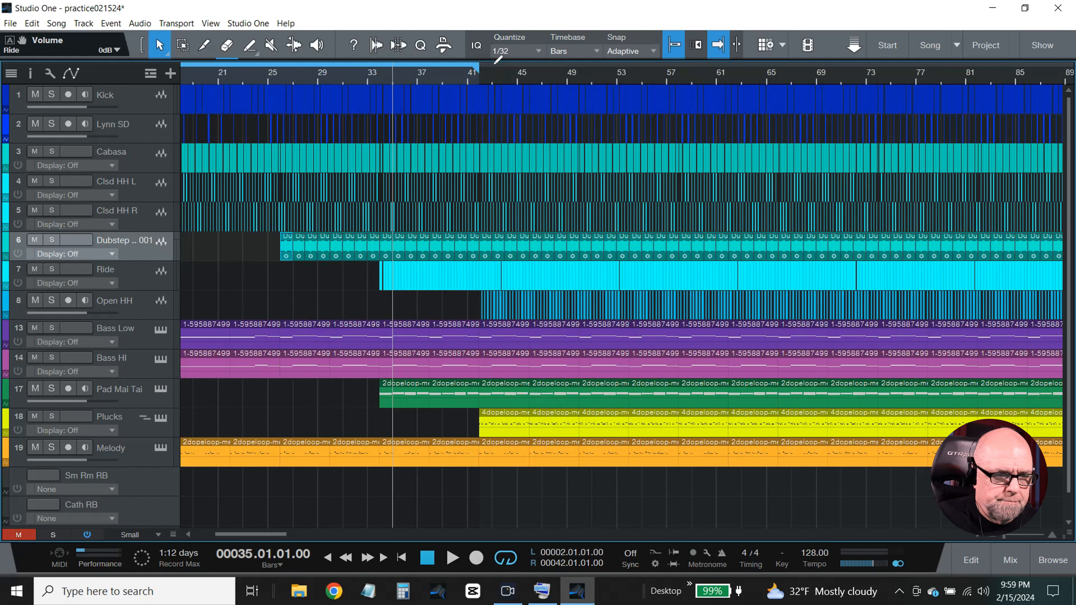
left_click(373, 77)
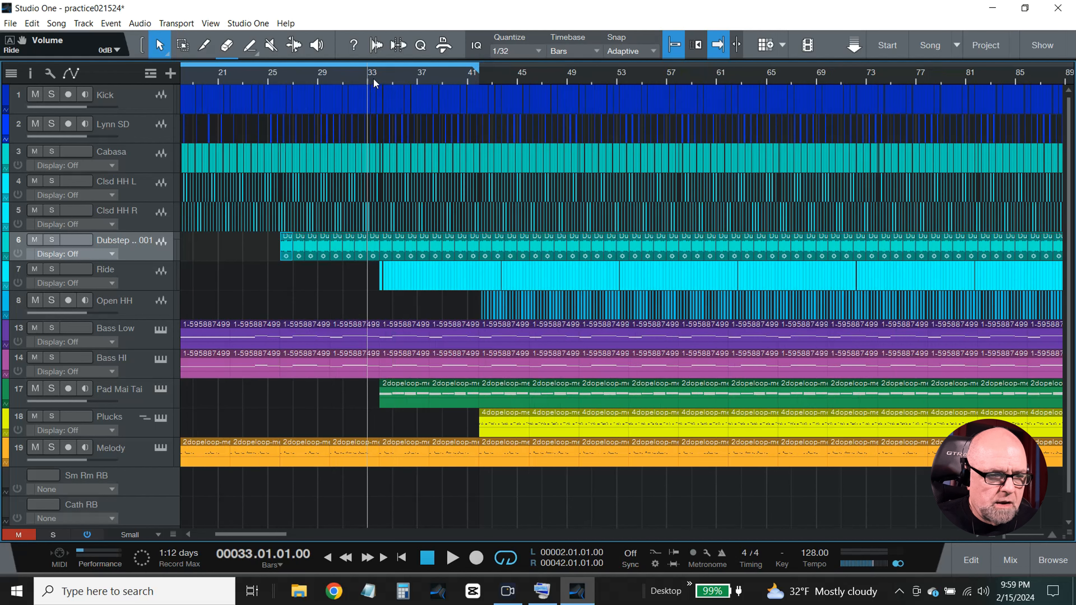
left_click(381, 80)
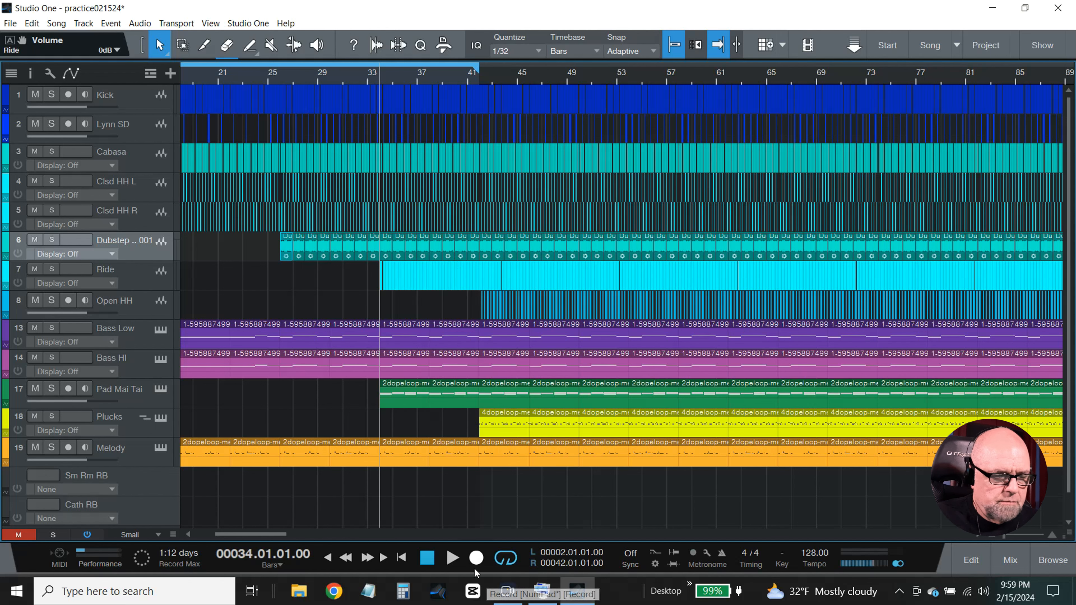
key("w")
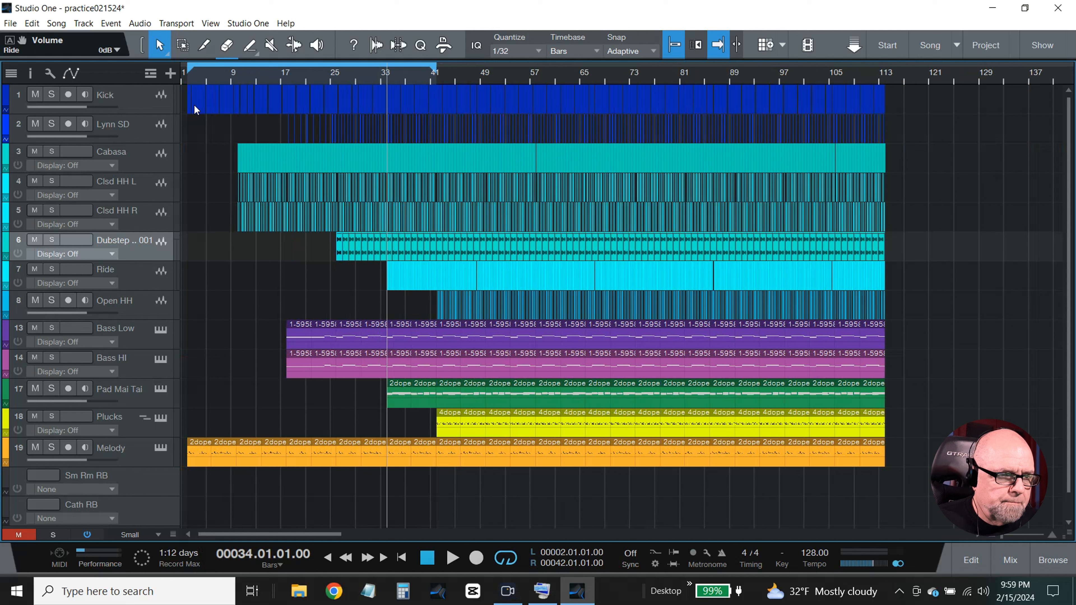
Play the arrangement from bar 2 and set the Cabasa channel's volume to -3 dB in the mixer
left_click(189, 80)
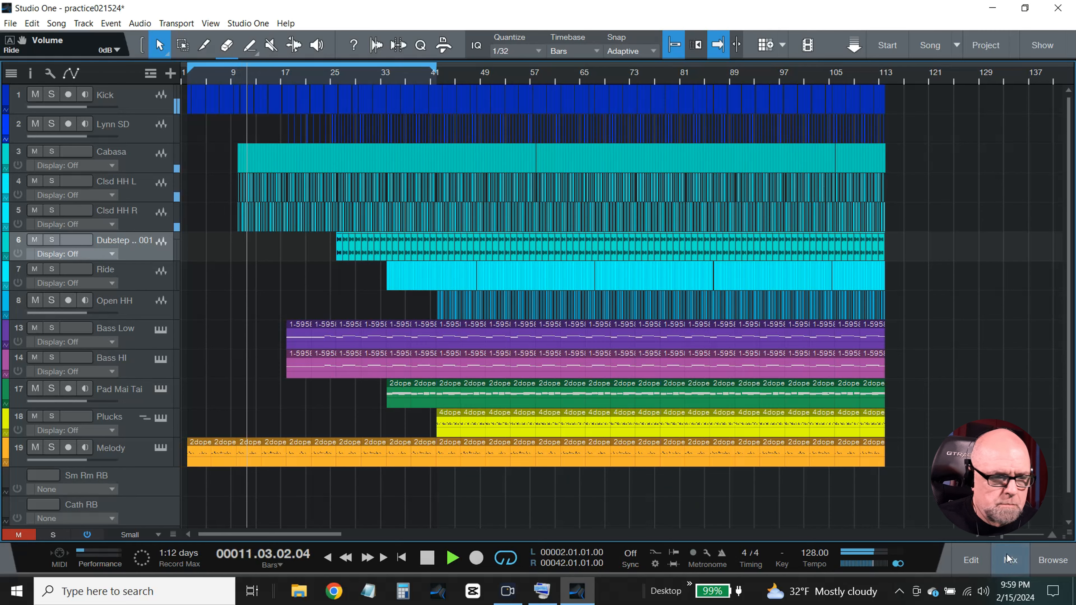
key("F3")
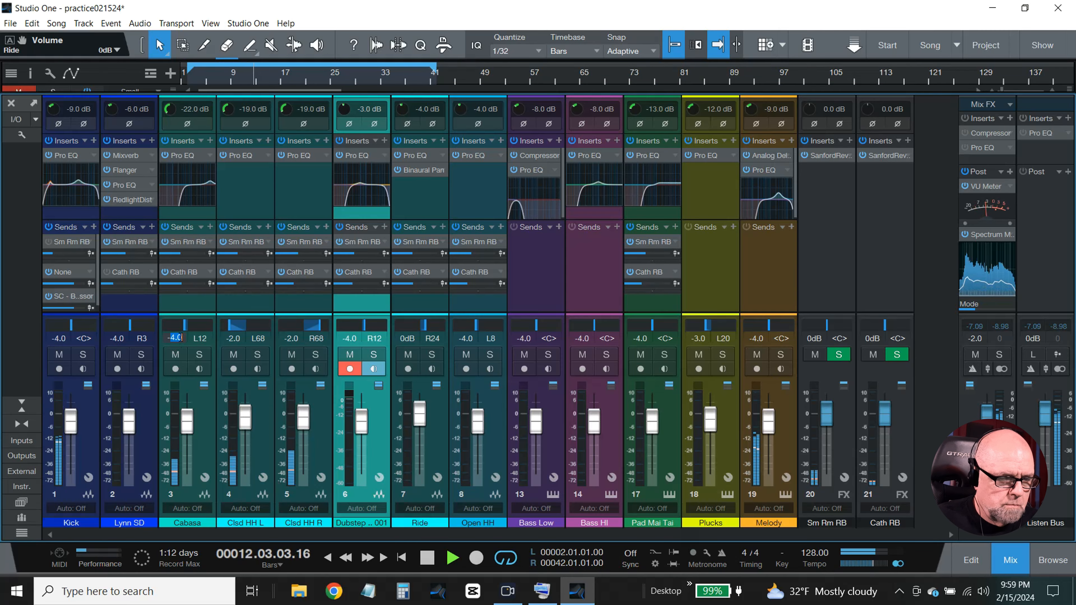
left_click(175, 338)
type("-2")
key("Return")
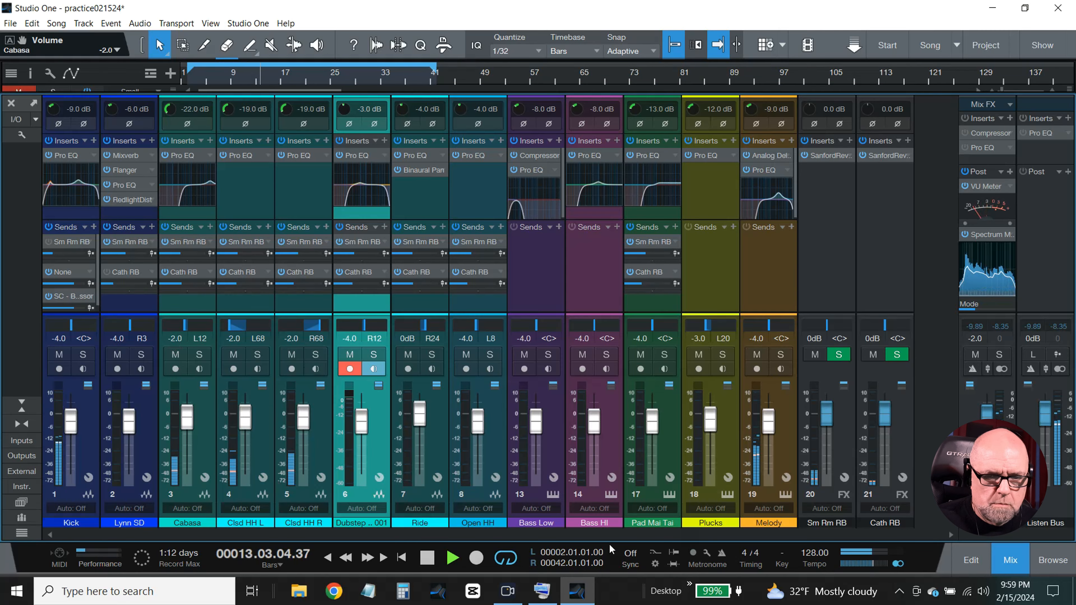
left_click(175, 338)
type("-3")
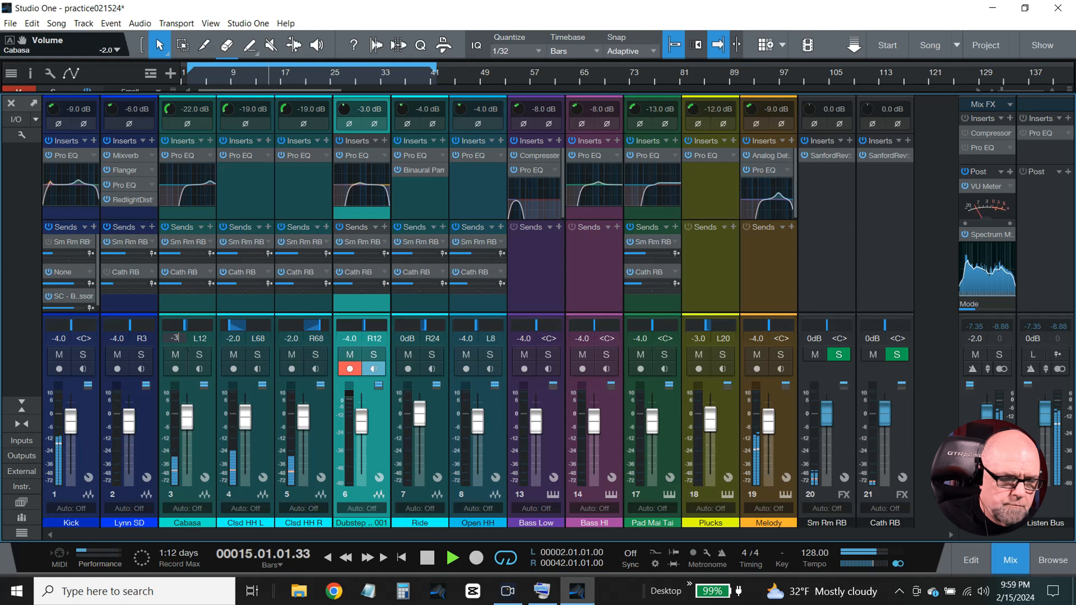
key("Return")
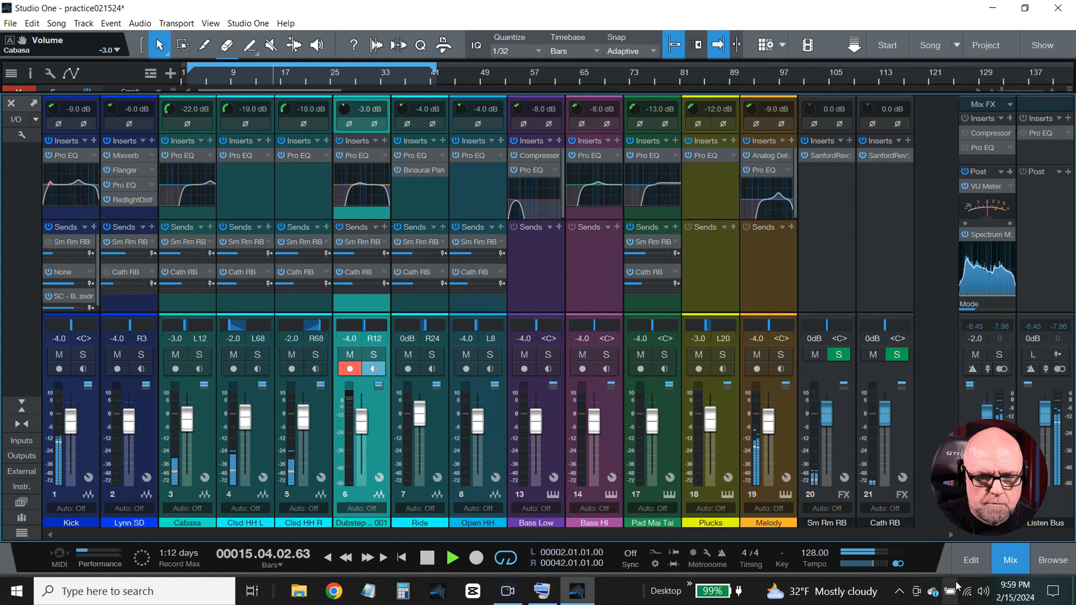
left_click(1016, 562)
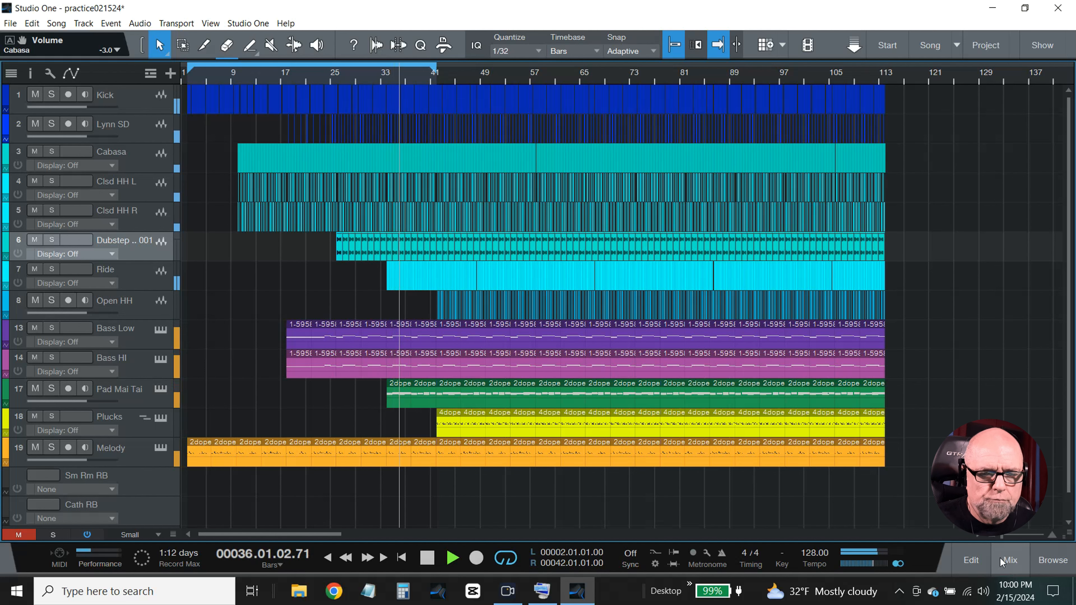
Set the Pad Mai Tai channel's input gain to -14 dB and return to the arrangement
left_click(1003, 559)
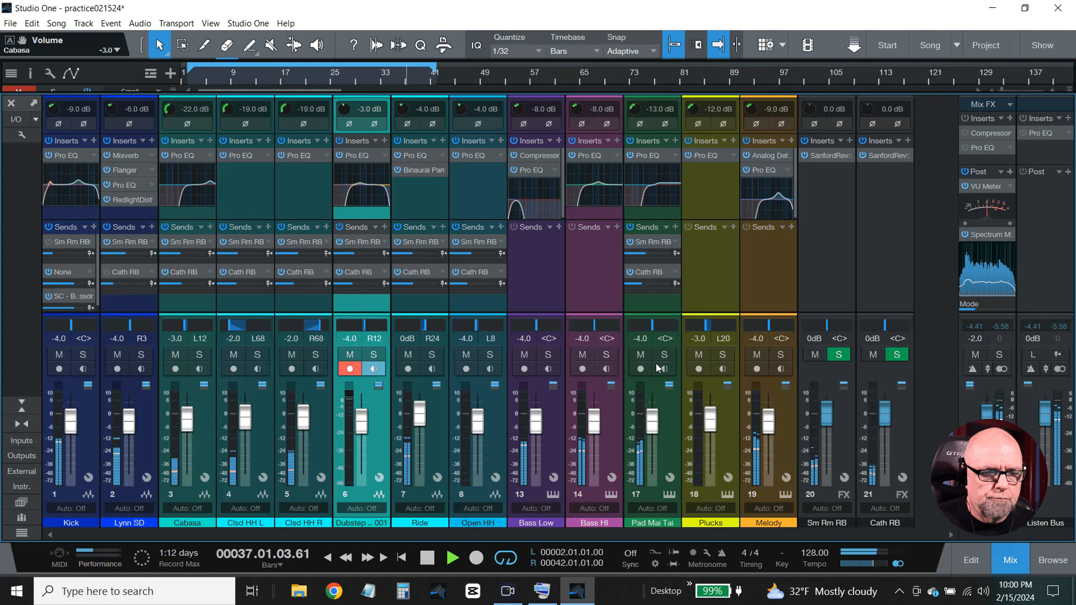
double_click(656, 109)
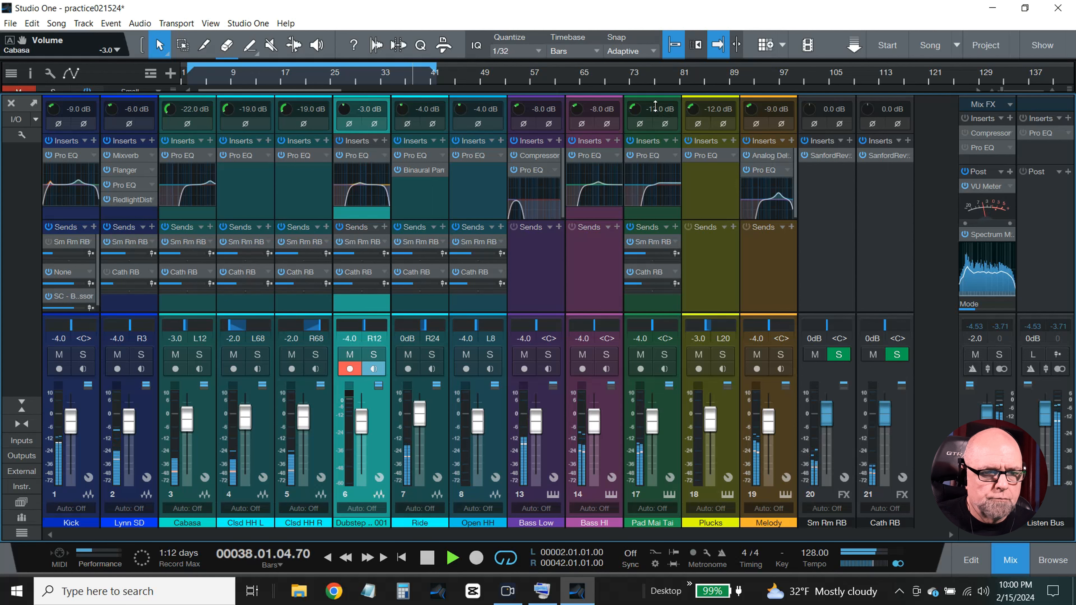
type("14")
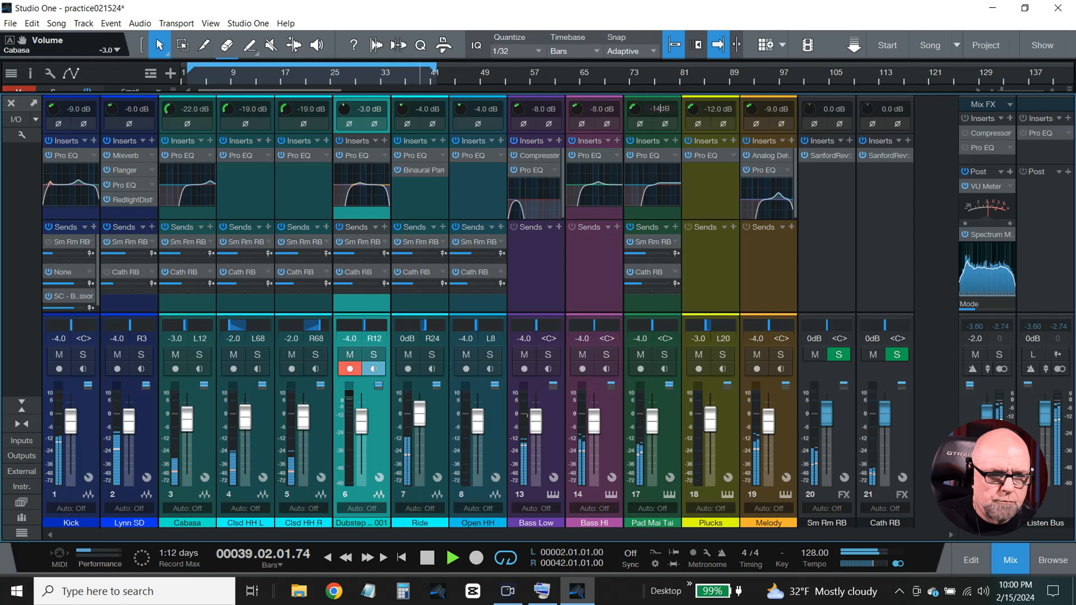
key("Return")
left_click(1017, 557)
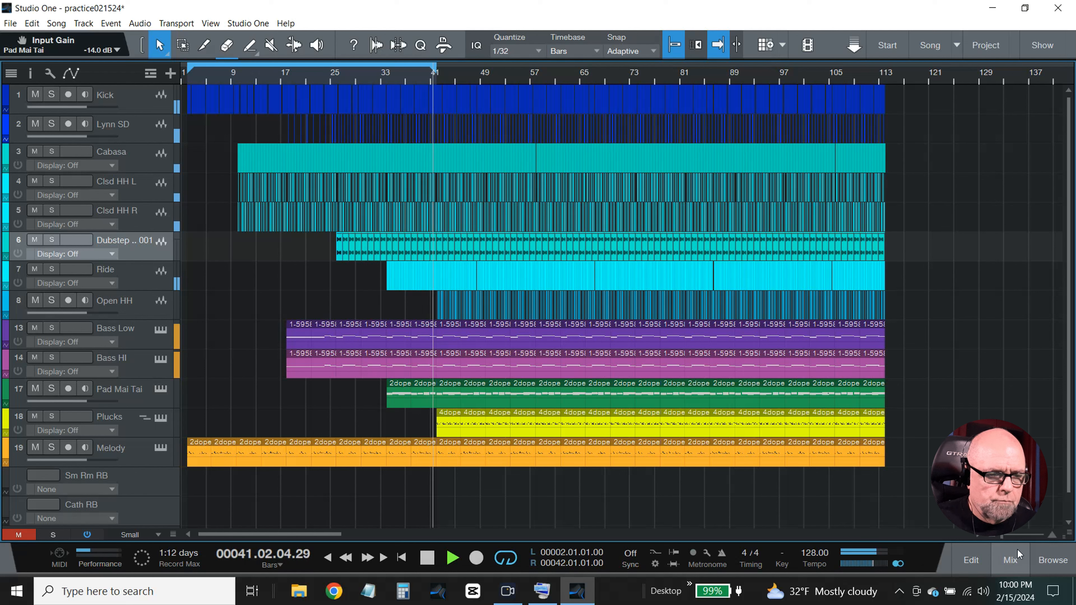
Stop playback, place the playback cursor at bar 50 and extend the loop range's end to bar 50
left_click(426, 559)
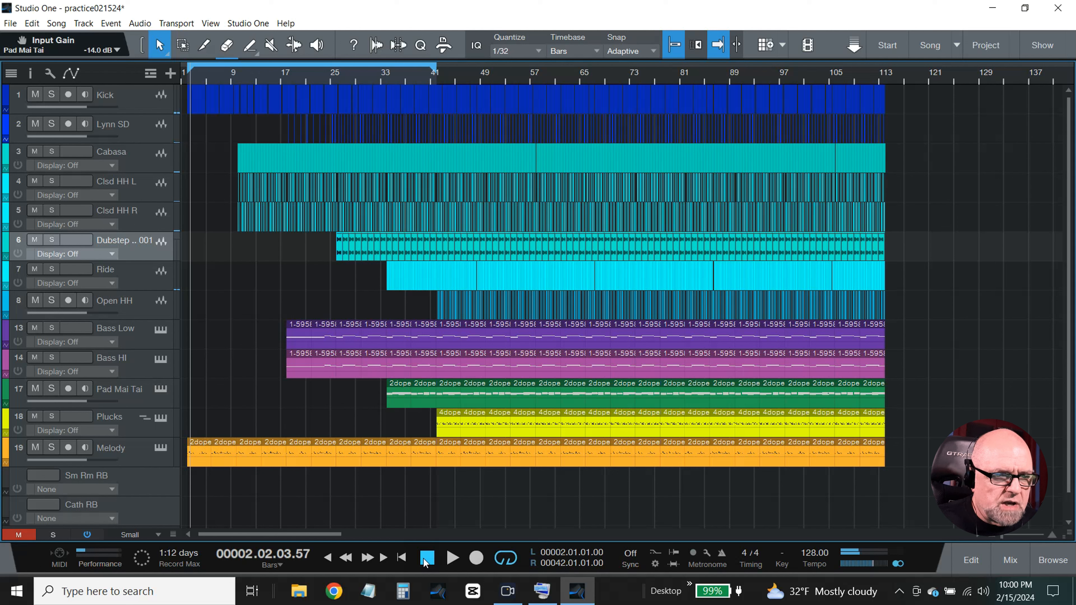
left_click(435, 73)
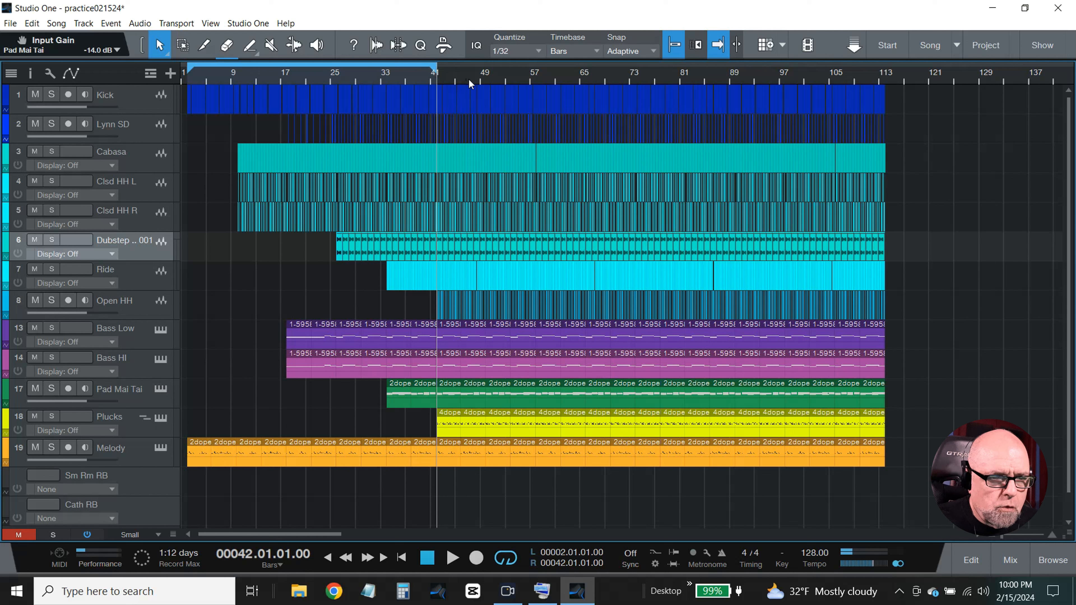
left_click(483, 78)
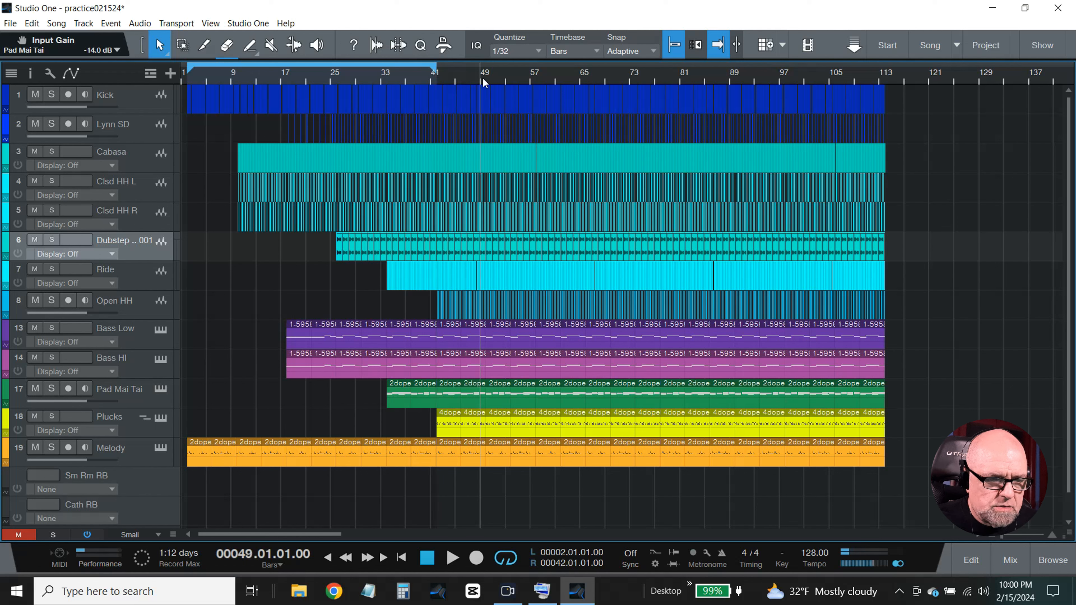
left_click(487, 78)
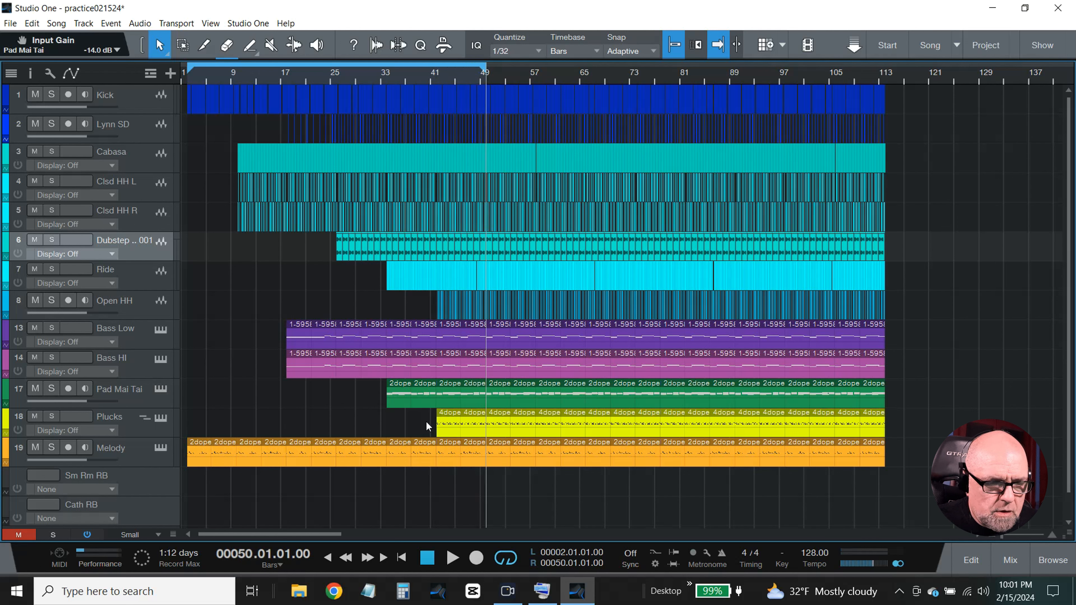
Delete the Plucks and Open HH events before bar 50 so both parts enter there
left_click_drag(473, 427, 474, 427)
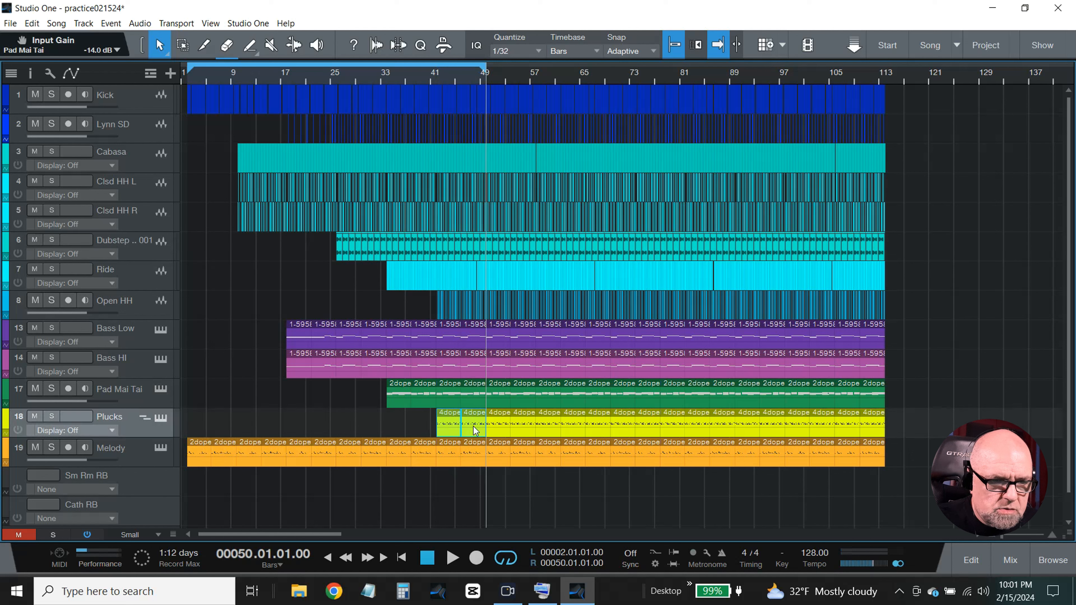
key("Delete")
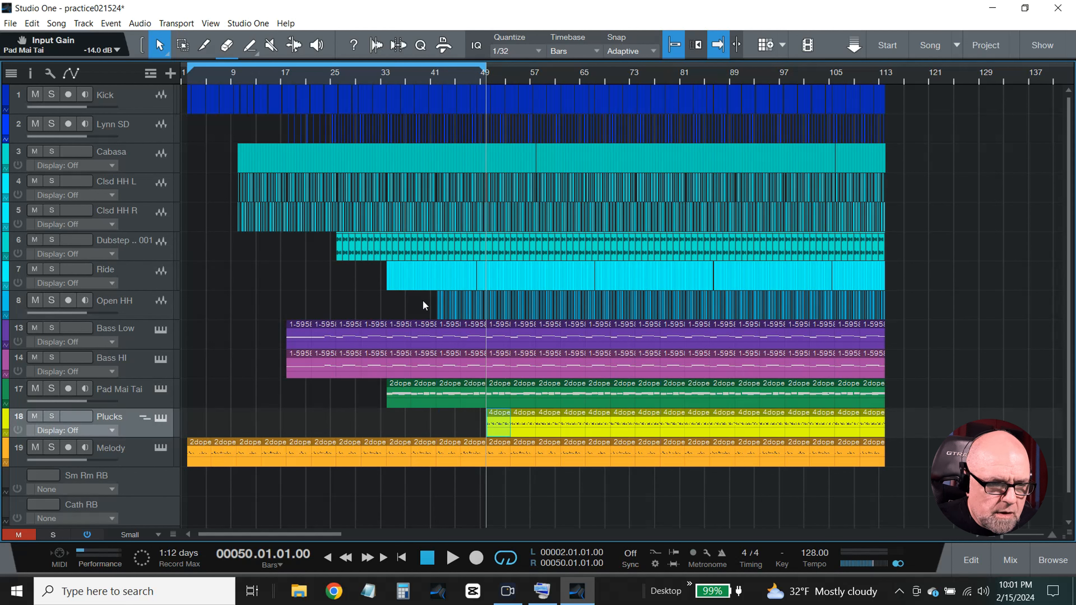
left_click_drag(426, 302, 486, 312)
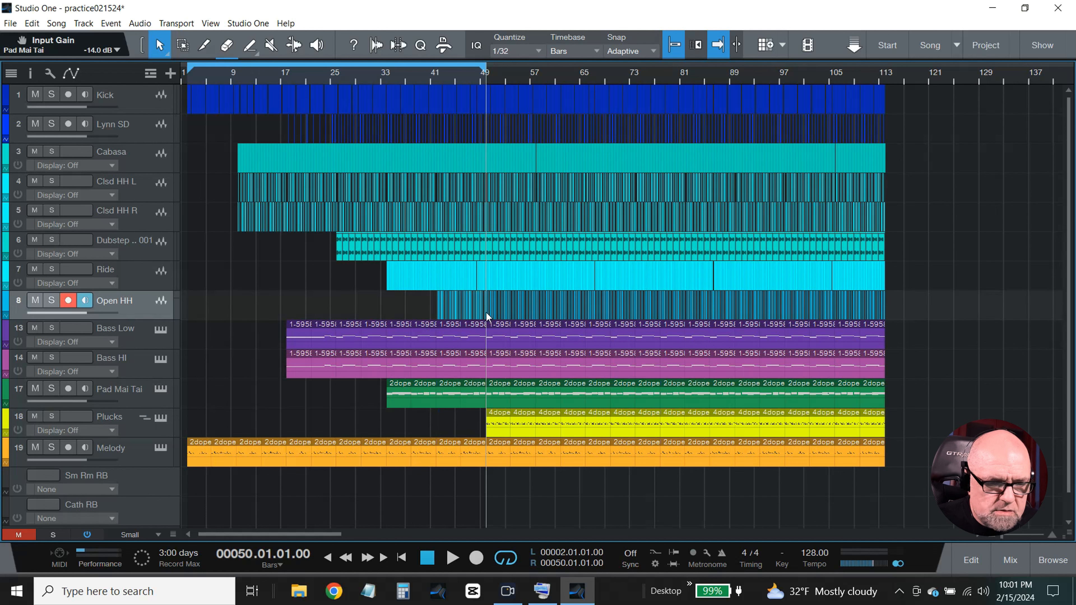
key("Delete")
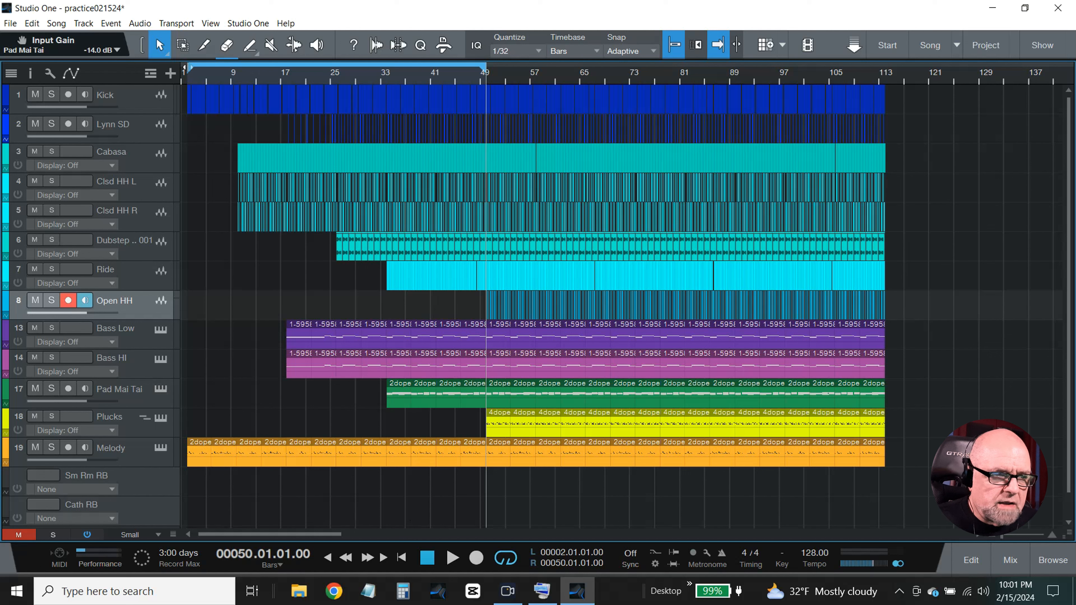
Play the arrangement from bar 2 through the section before bar 50 to hear the staggered entries
left_click(189, 80)
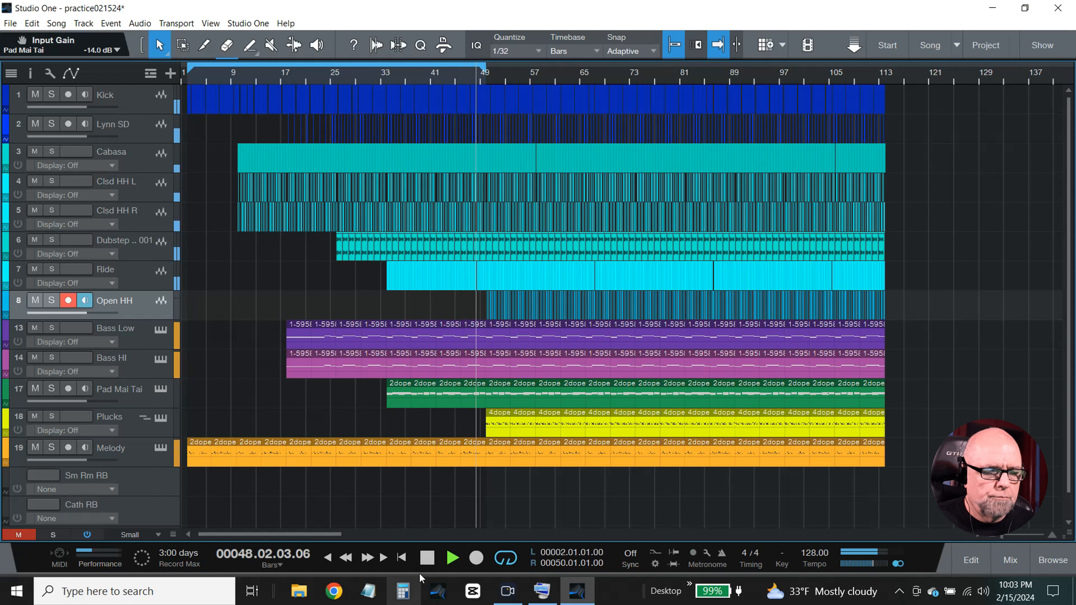
left_click(429, 560)
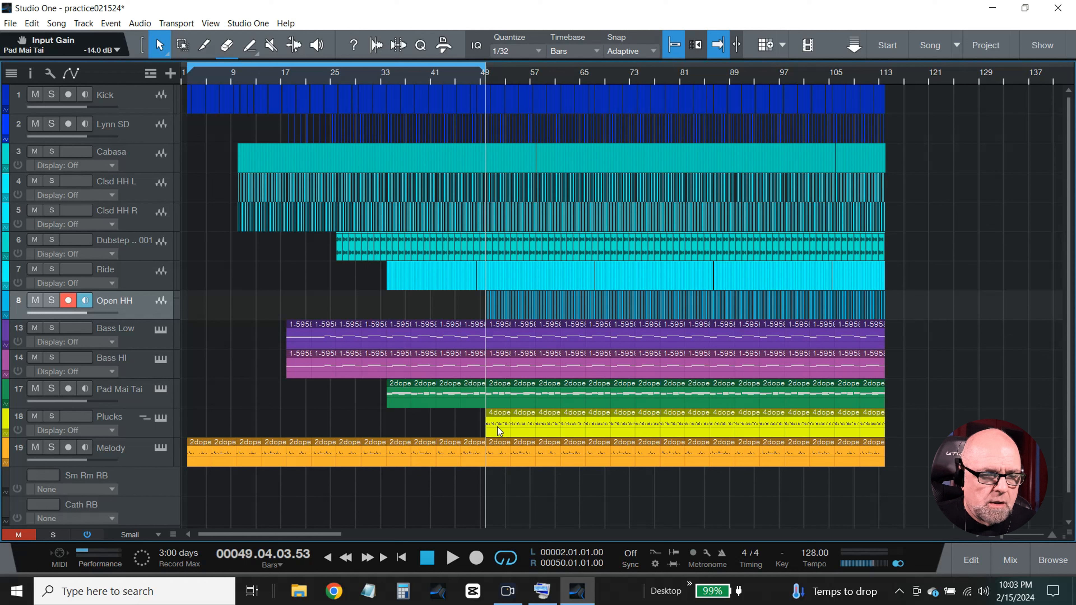
left_click(498, 456)
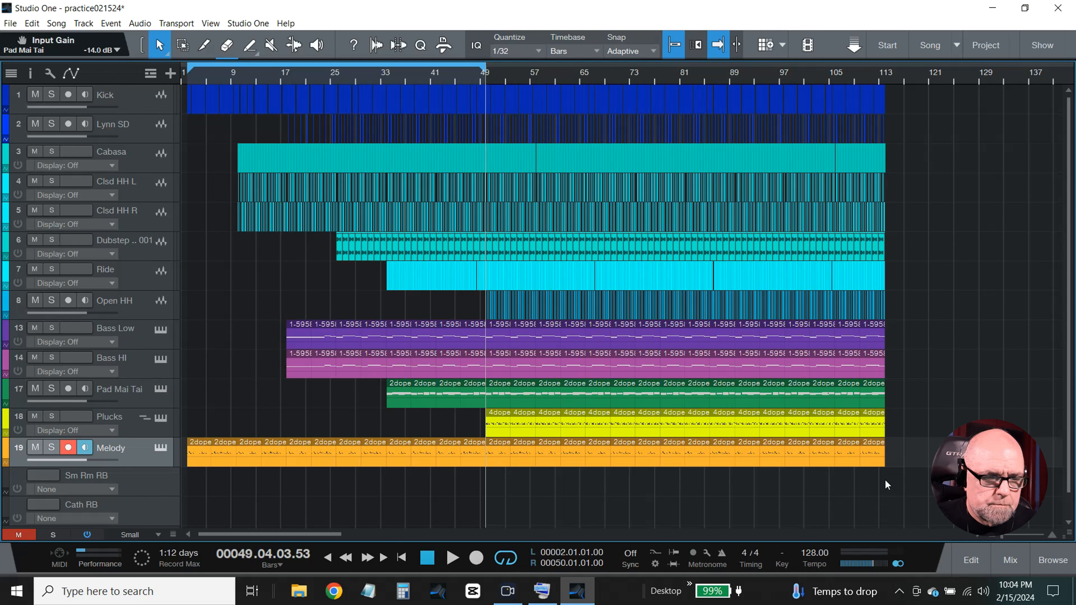
Move all events from bar 50 onward to bar 54, opening a four-bar gap across every track
left_click(507, 83)
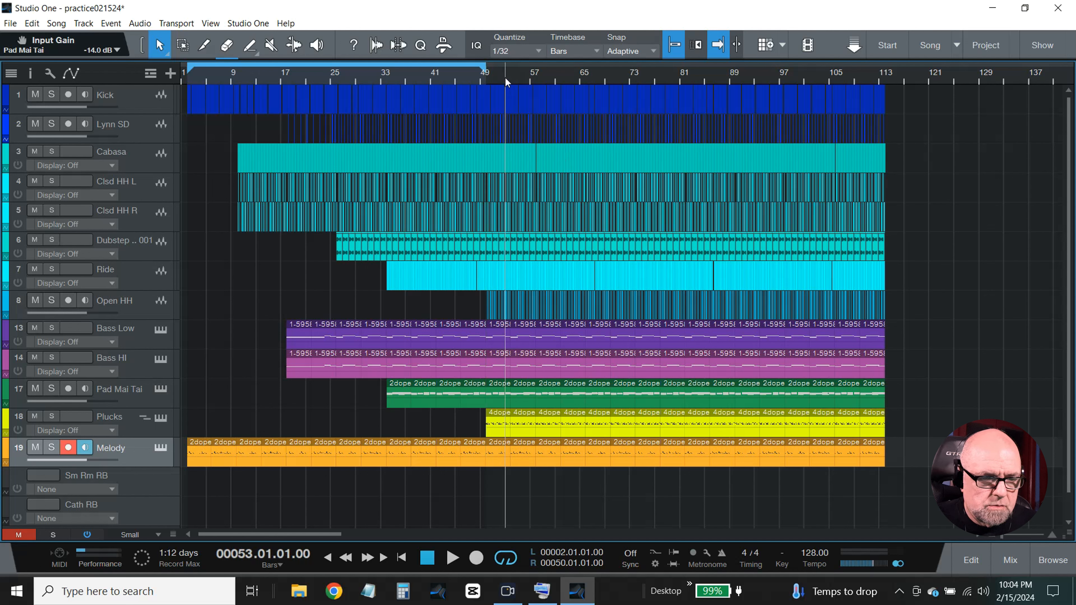
left_click(511, 79)
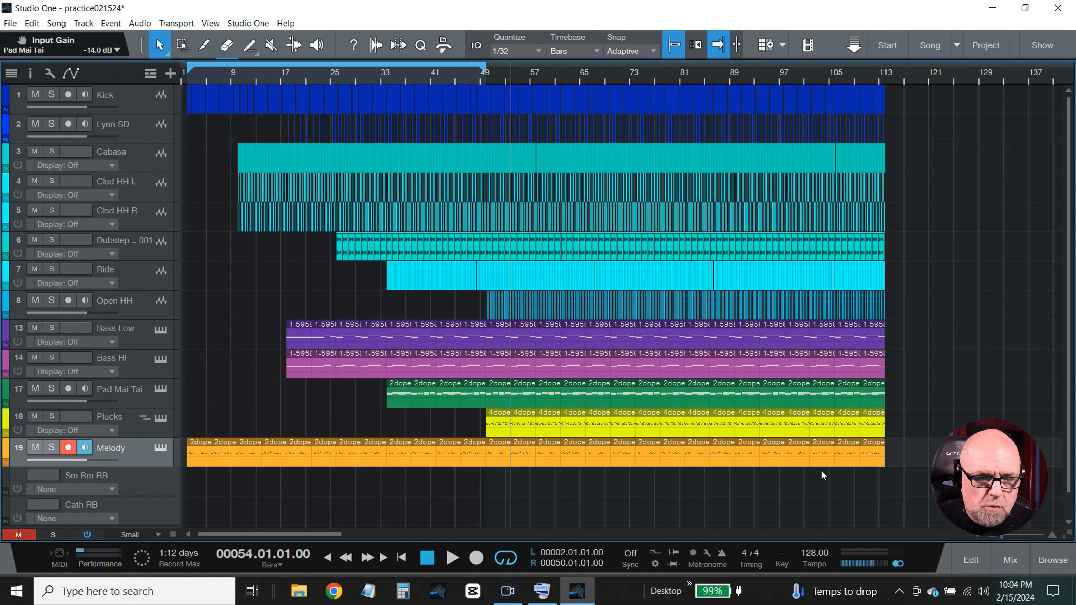
left_click_drag(891, 496, 491, 96)
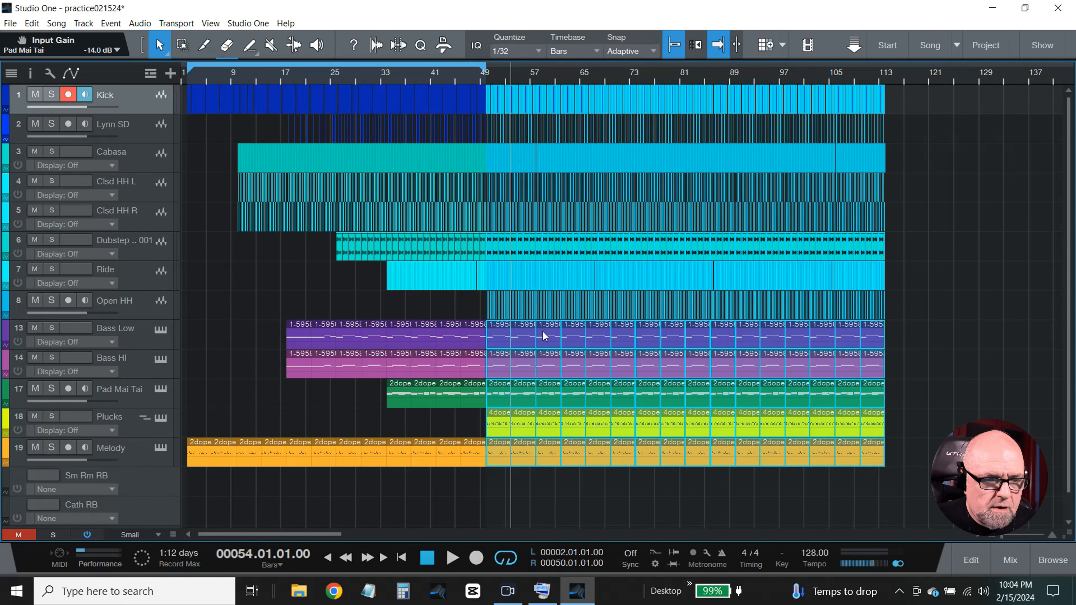
left_click_drag(546, 339, 567, 337)
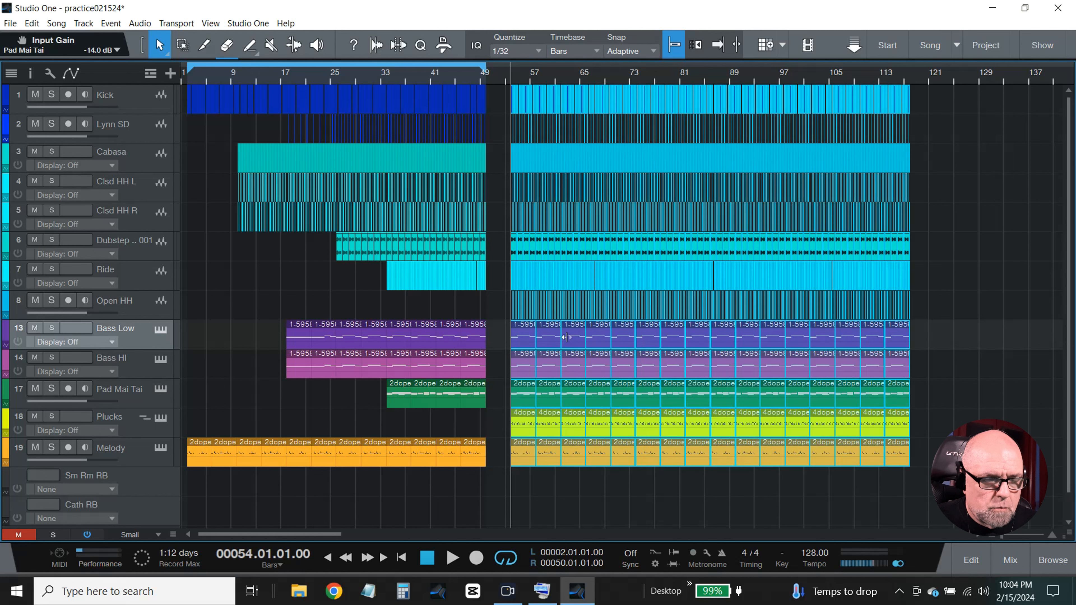
Move the first Plucks event back to bar 50 and duplicate it so the plucks alone fill the gap
left_click(529, 495)
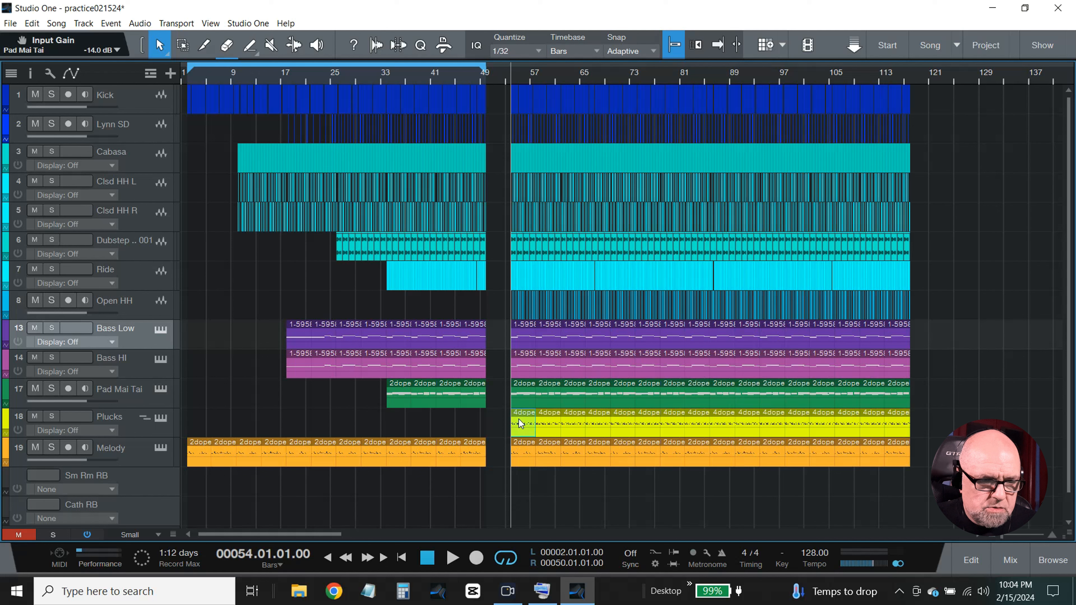
left_click_drag(520, 424, 494, 421)
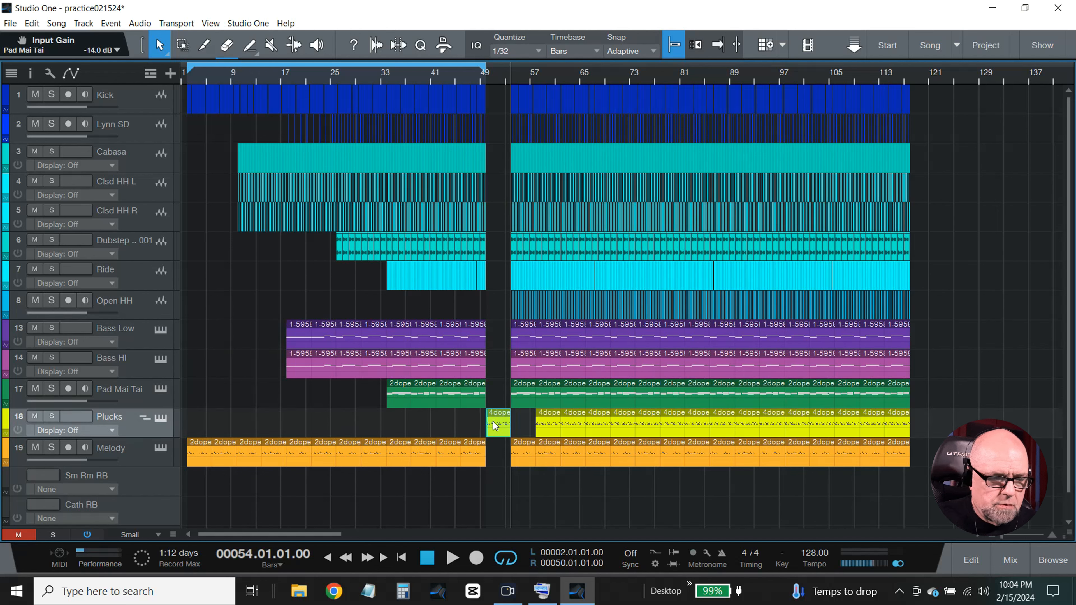
key("d")
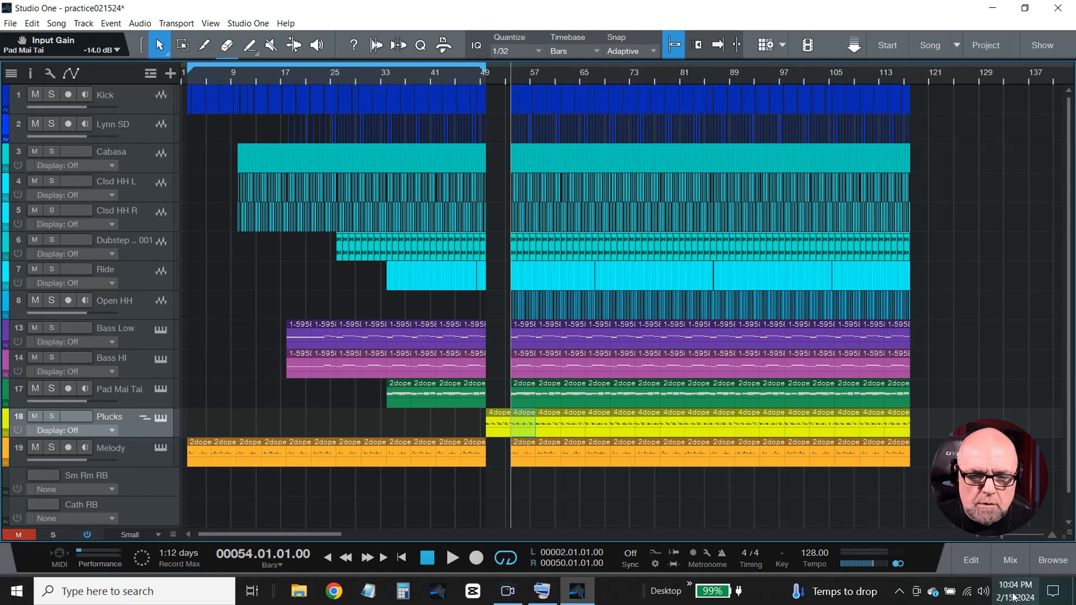
Show the Volume automation of the Plucks channel and return to the arrangement
left_click(979, 559)
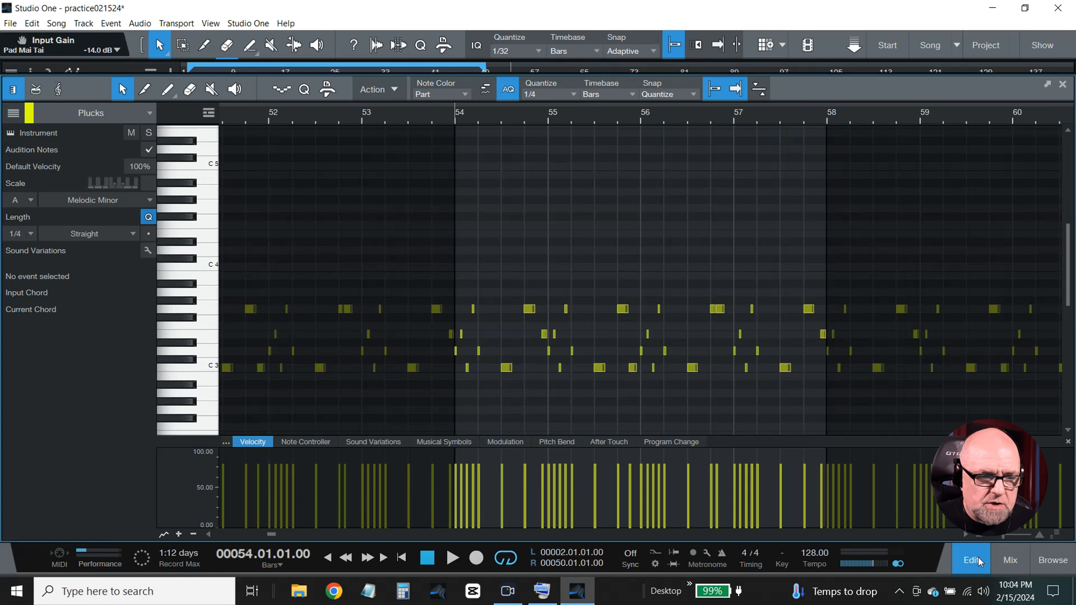
left_click(1004, 560)
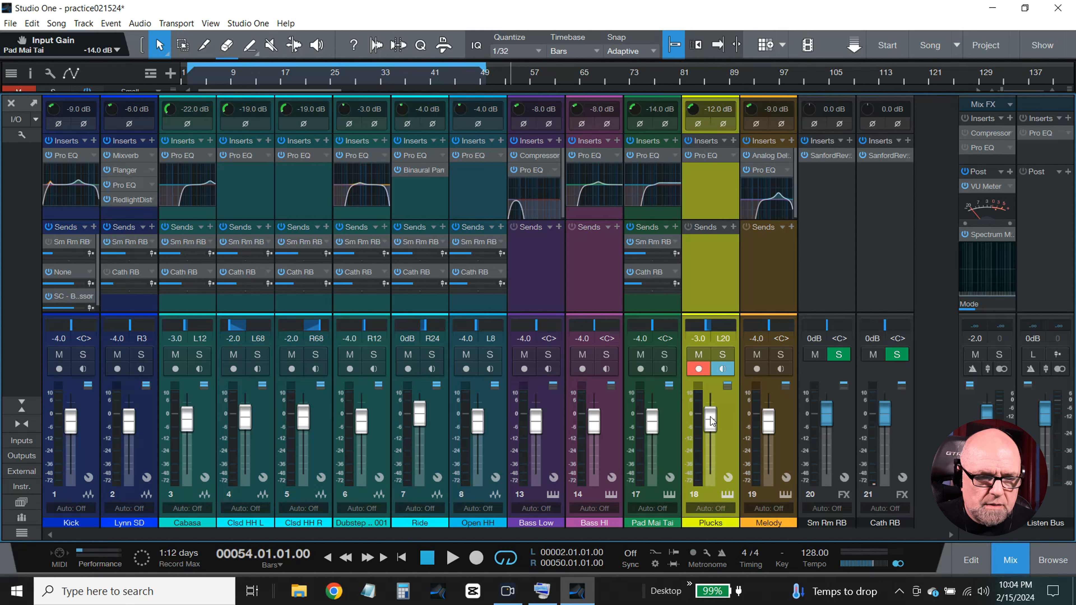
right_click(711, 418)
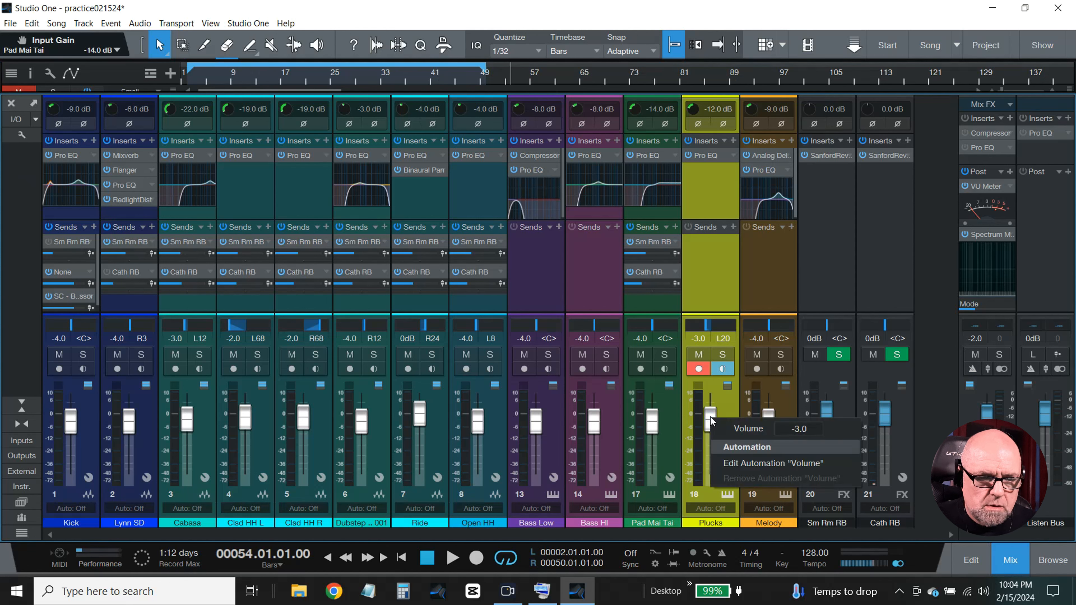
left_click(793, 465)
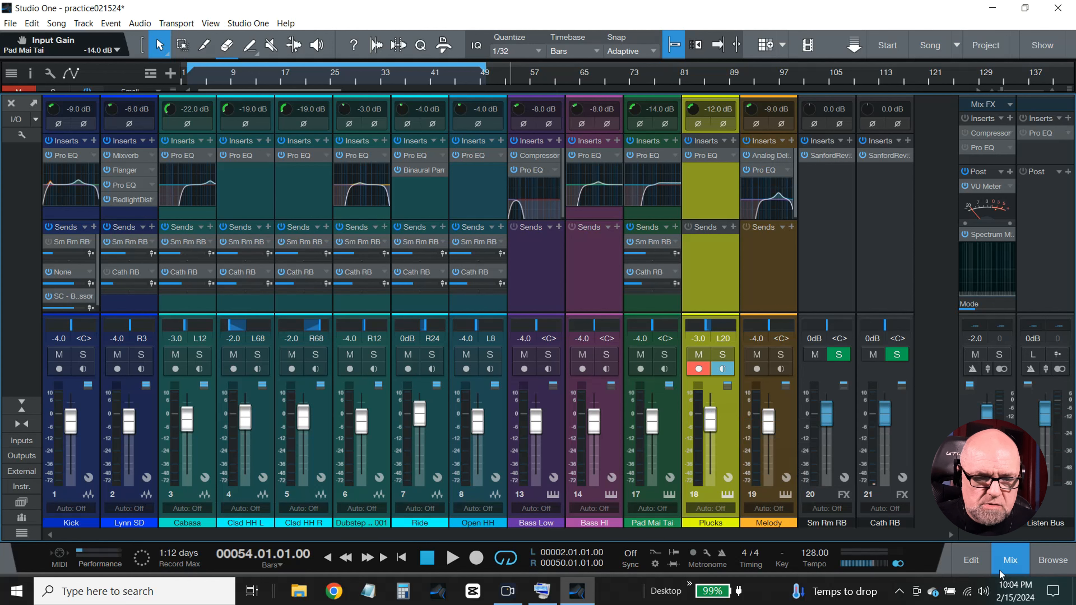
left_click(1007, 562)
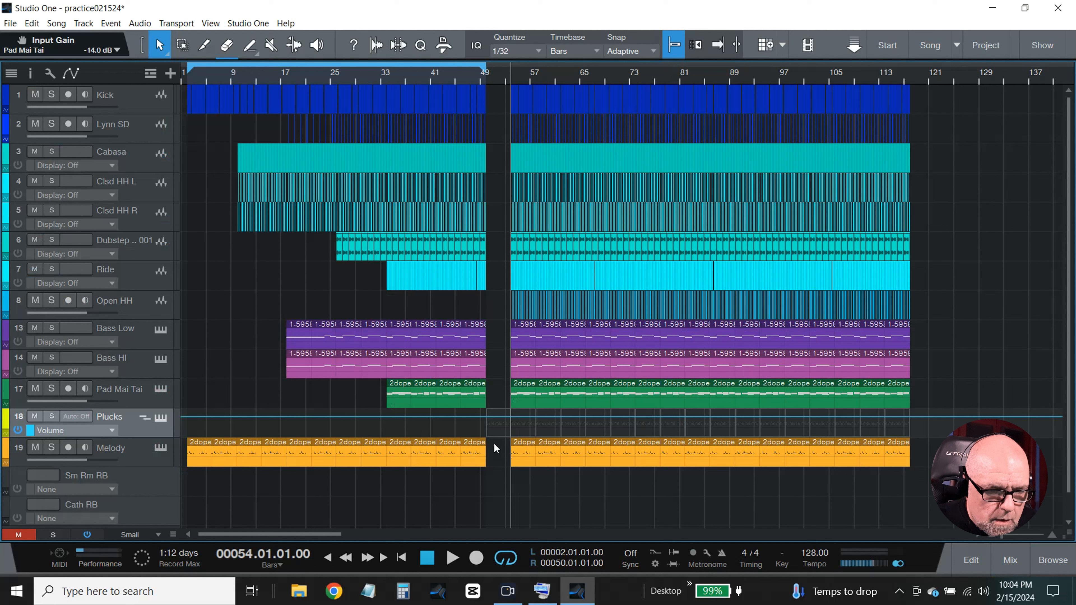
Fade in the Plucks with volume automation points at -15 dB on bar 49 and -3 dB on bar 54
left_click(512, 420)
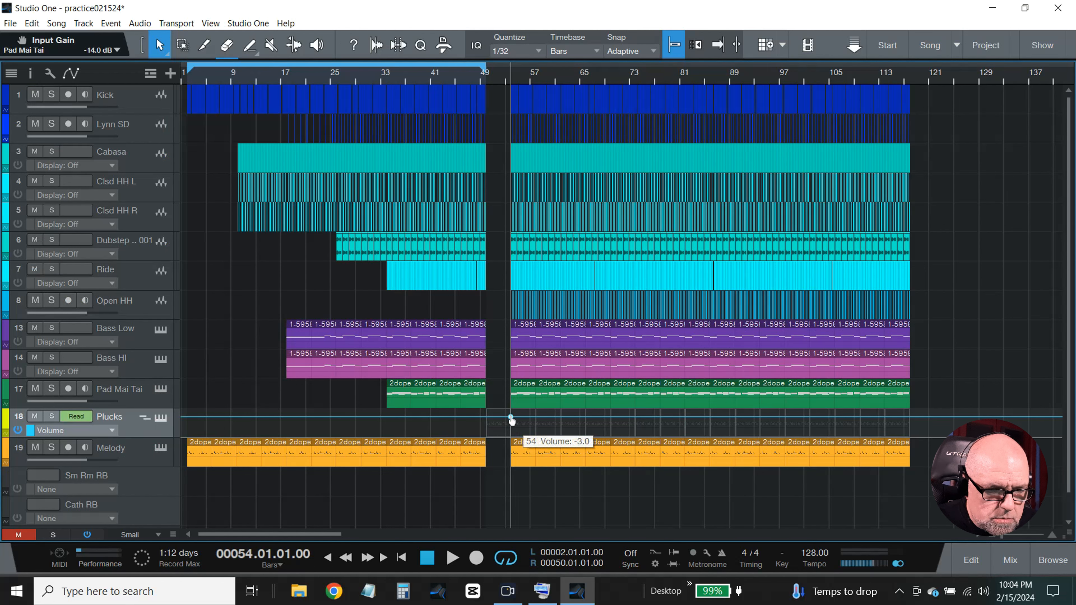
right_click(480, 417)
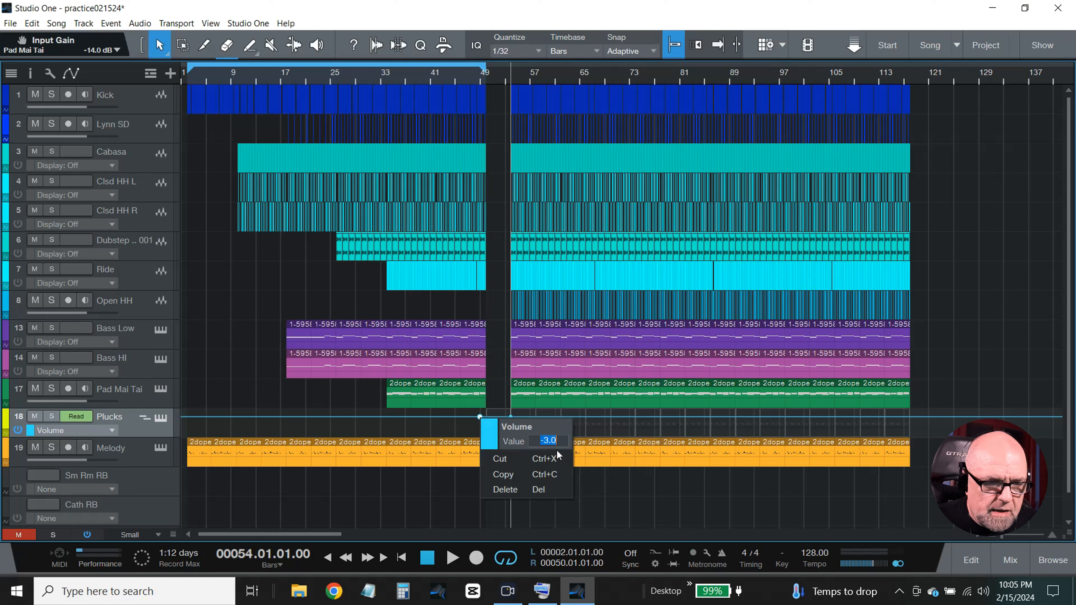
double_click(553, 441)
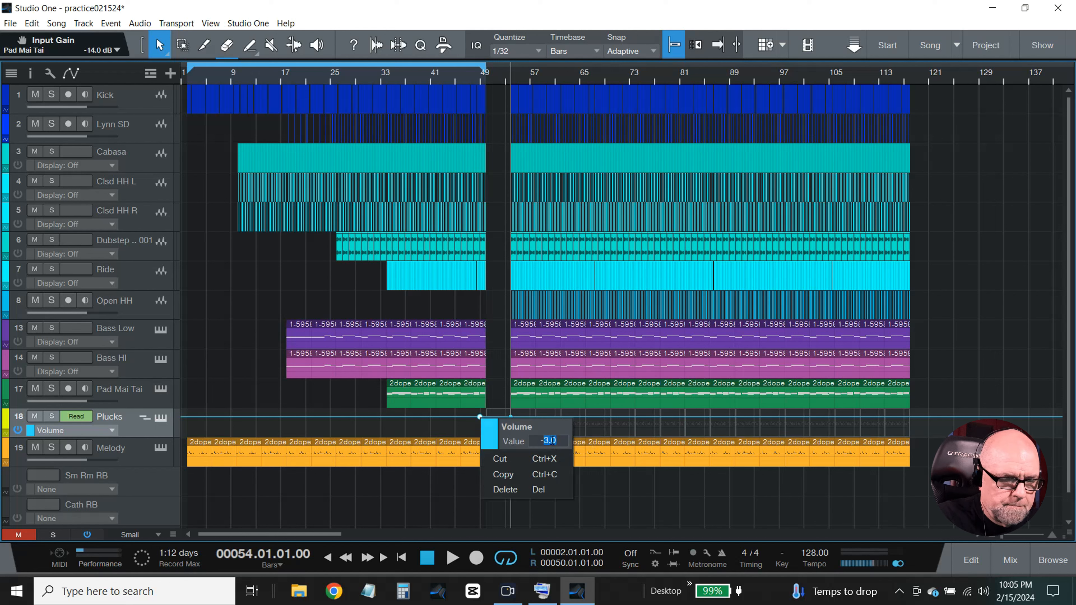
type("15")
key("Return")
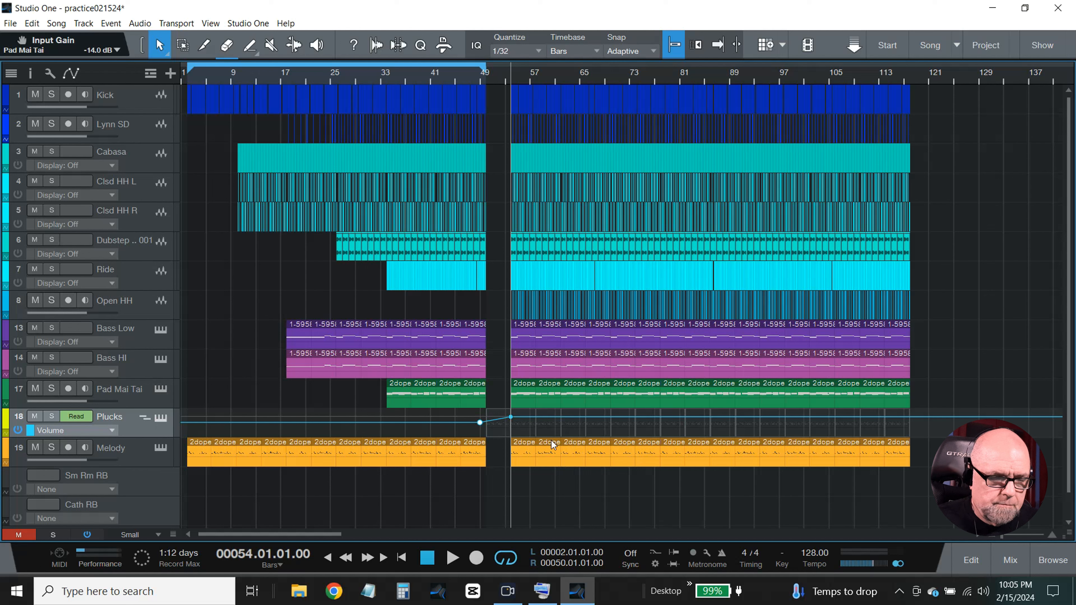
left_click(495, 420)
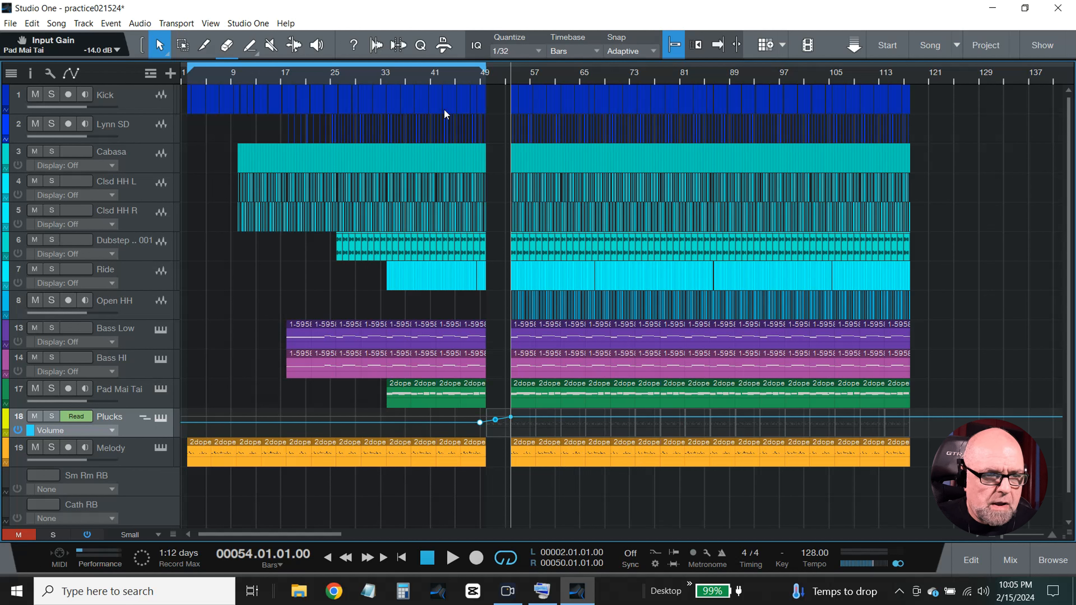
Play from bar 42 through the Plucks fade-in to bar 54 with looping turned off
left_click(432, 81)
left_click(435, 78)
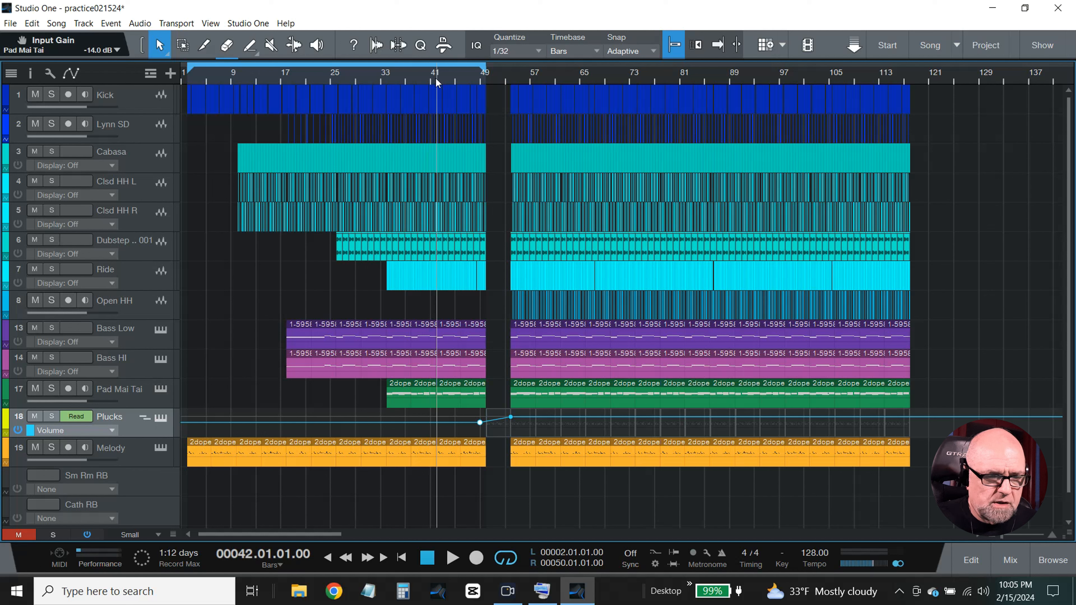
key("space")
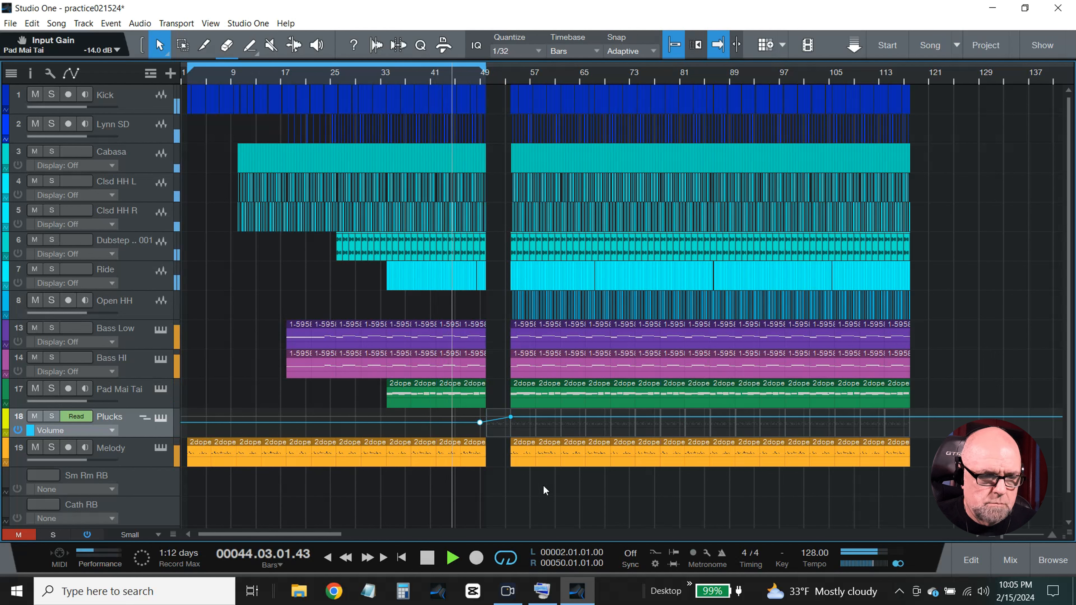
left_click(510, 564)
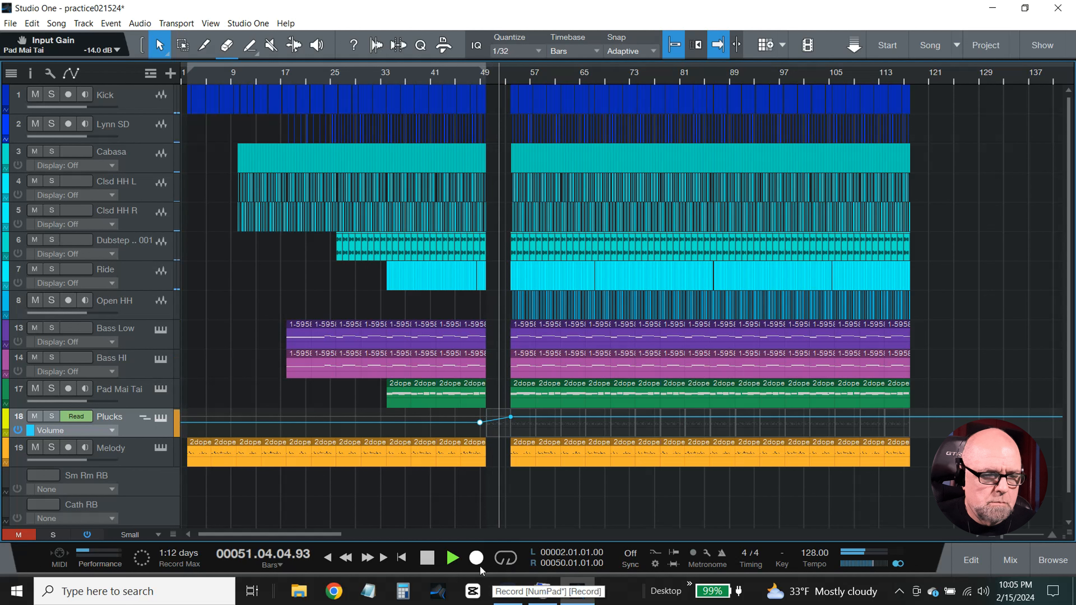
left_click(426, 559)
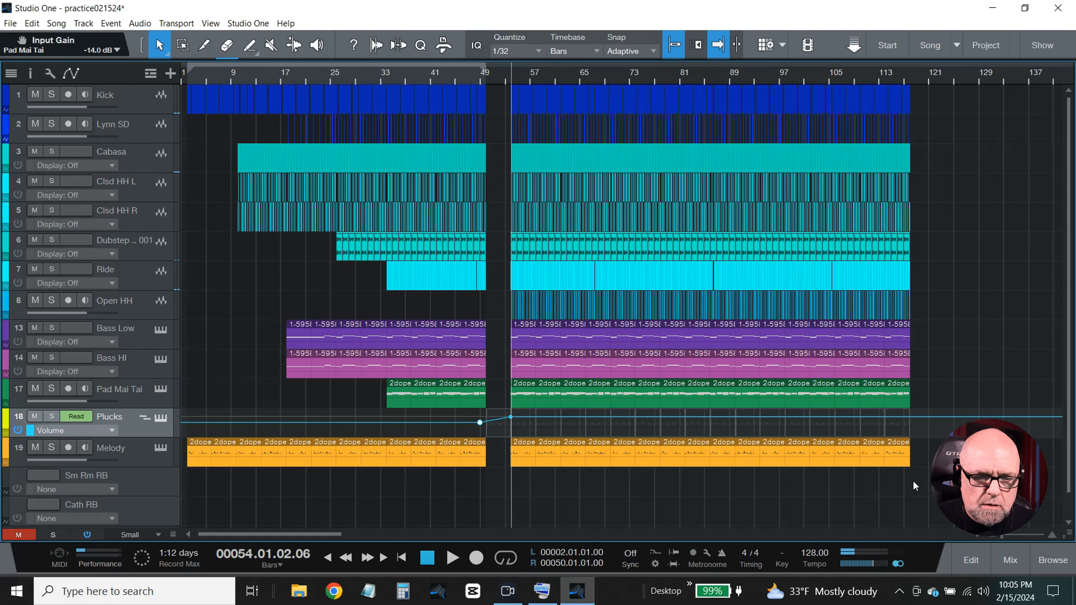
Move all drum, bass, pad and Melody events that follow the plucks-only gap four bars forward to start at bar 58
left_click_drag(909, 496, 512, 77)
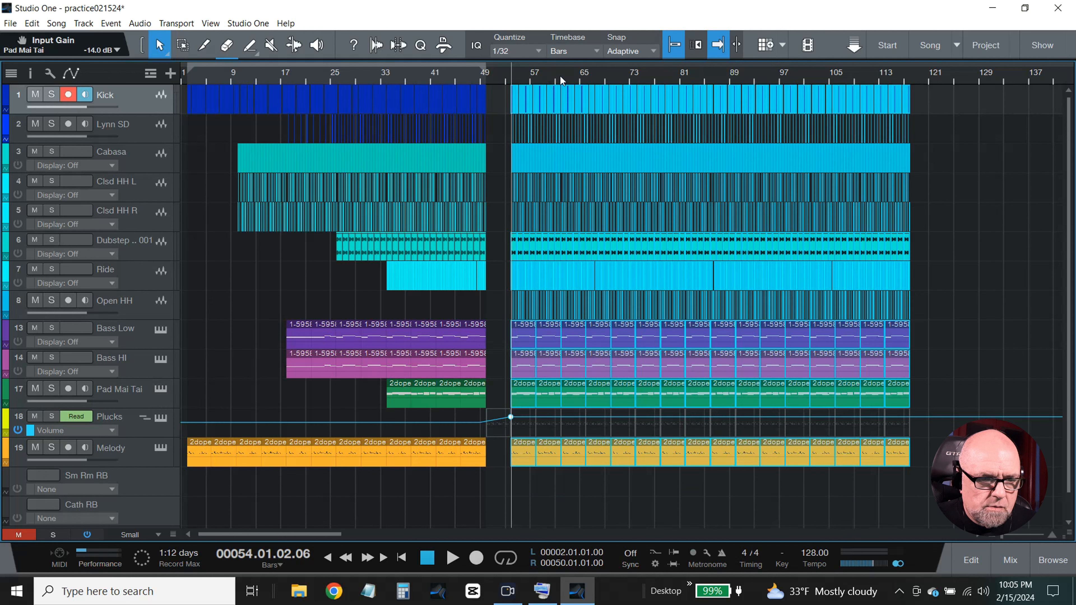
left_click(541, 79)
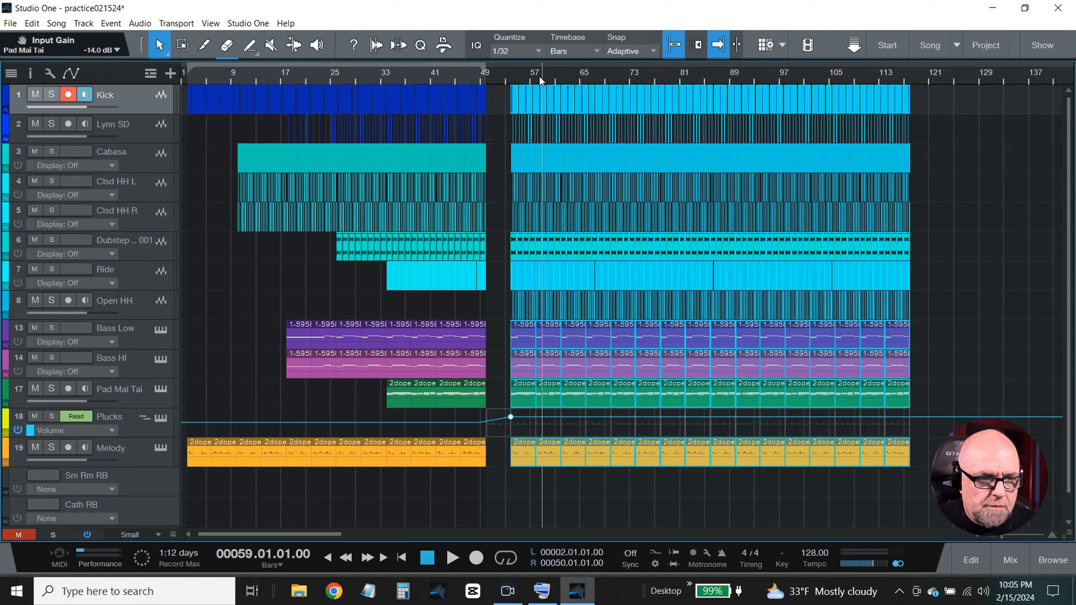
left_click(534, 78)
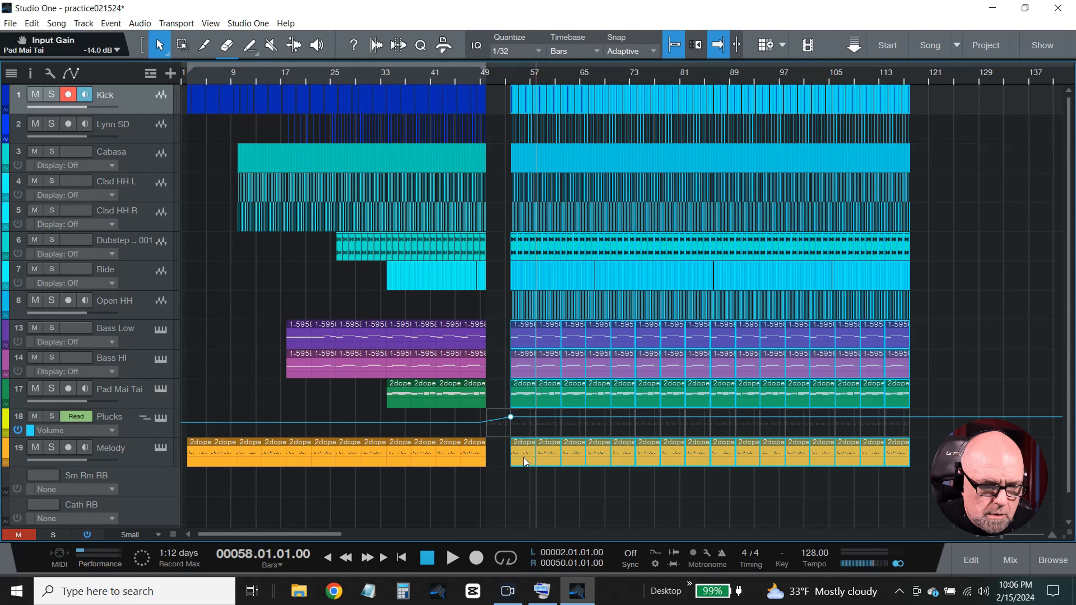
left_click_drag(526, 462, 549, 457)
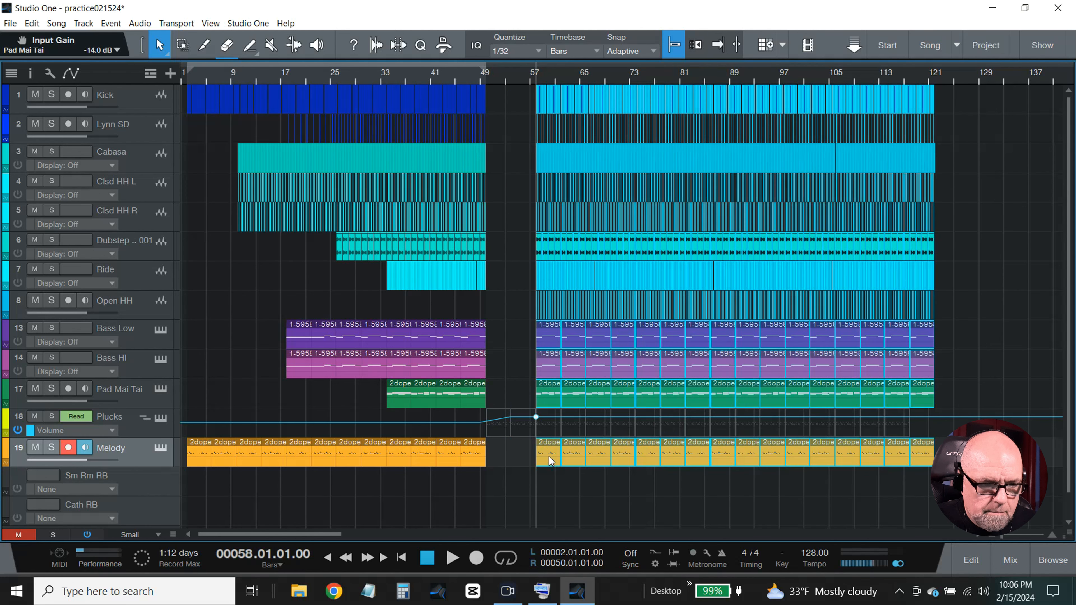
left_click(574, 488)
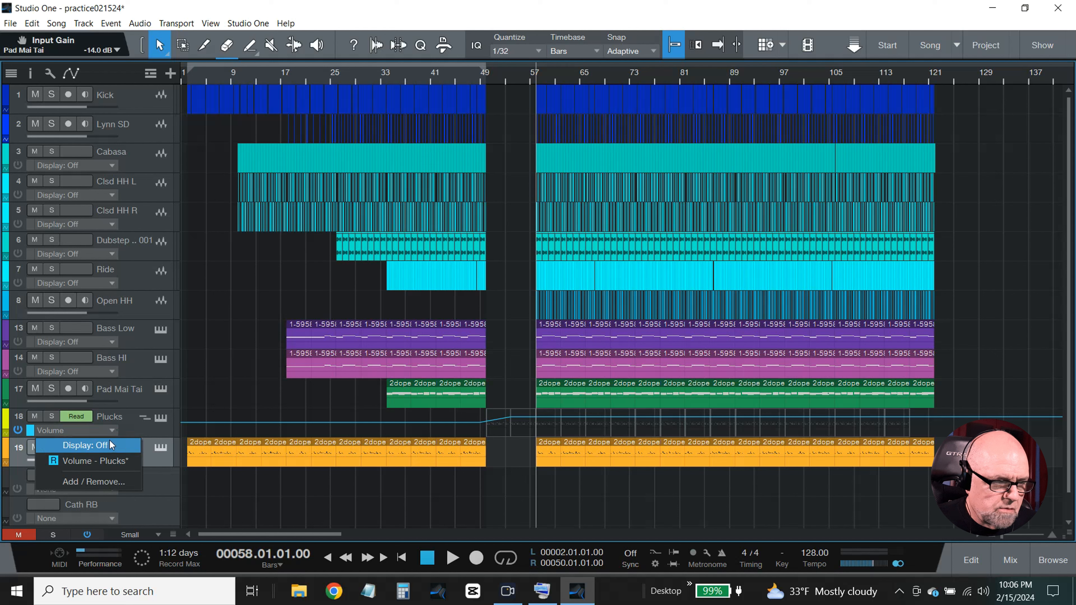
Hide the Plucks automation, shift the Plucks events after the breakdown to bar 62, and fill the gap from bar 58 with a duplicate
left_click(109, 442)
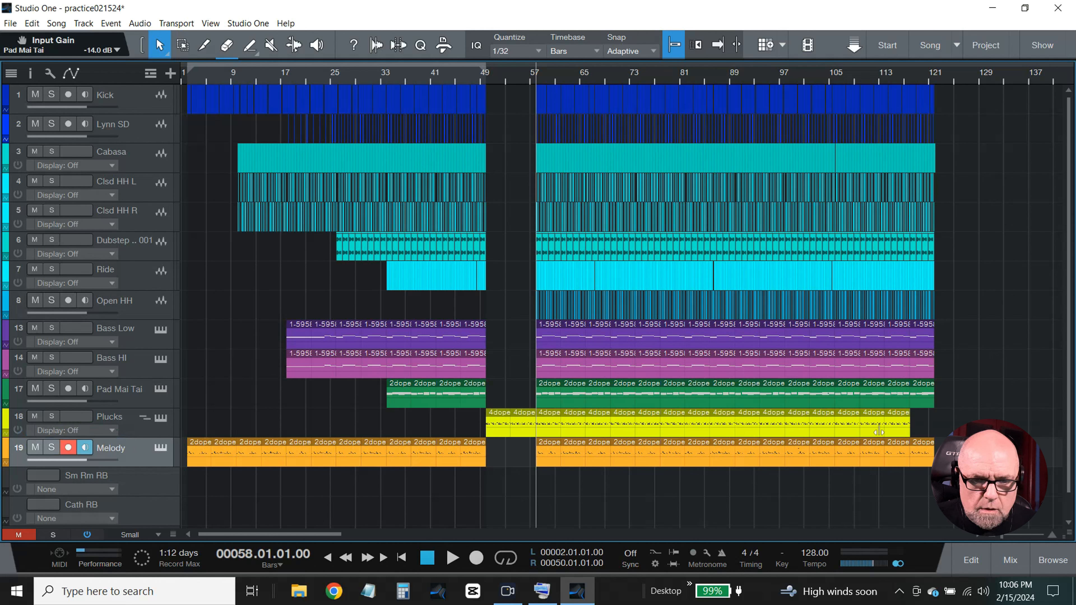
left_click_drag(924, 422, 569, 426)
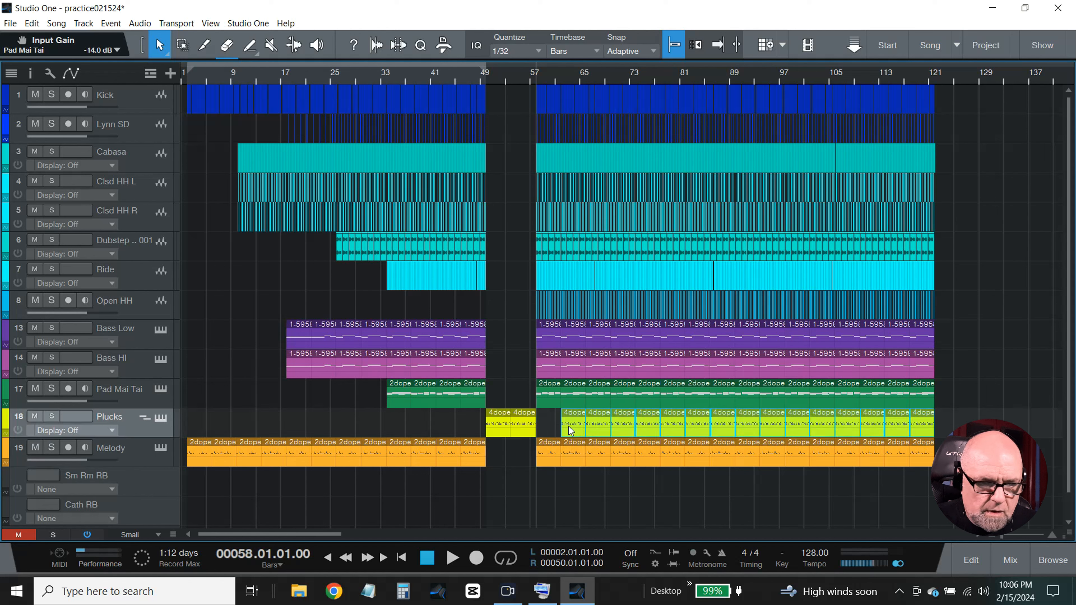
left_click(523, 424)
key("d")
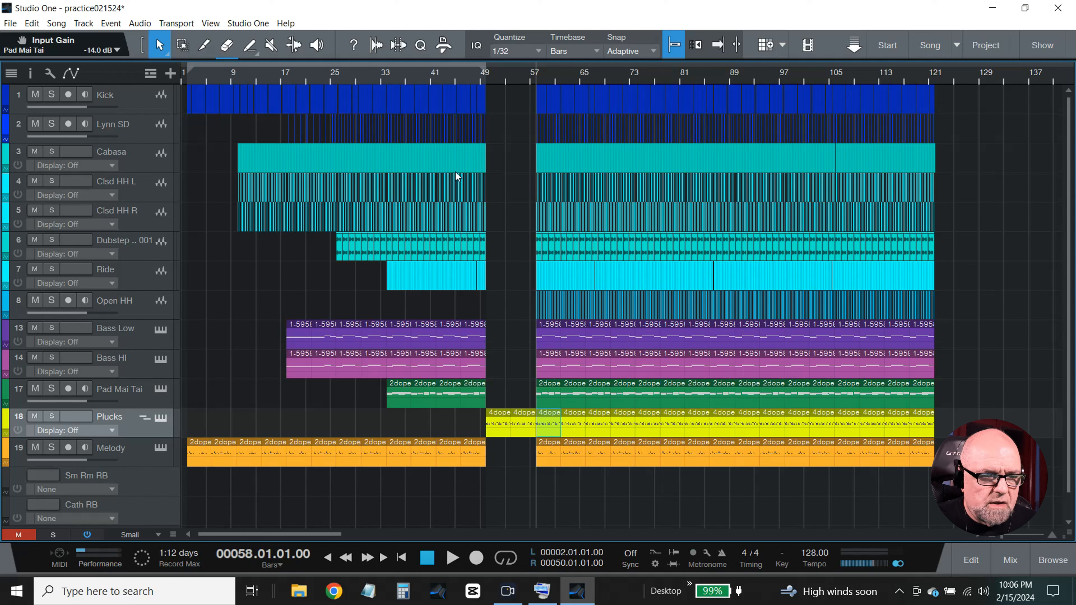
Play the lengthened plucks-only breakdown from bar 45 to the end of bar 57
left_click(456, 82)
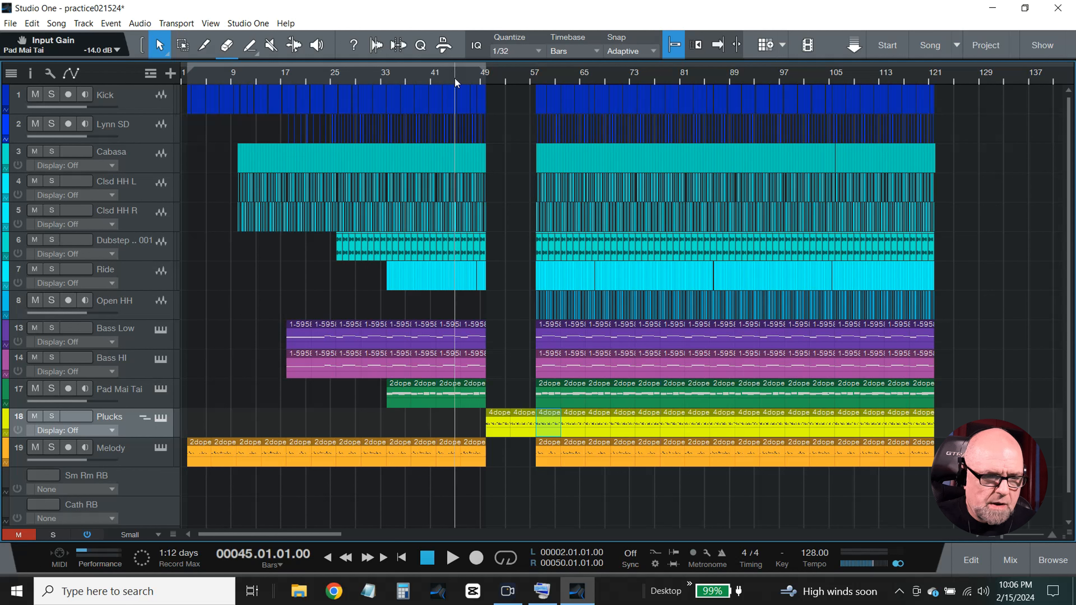
key("f")
key("space")
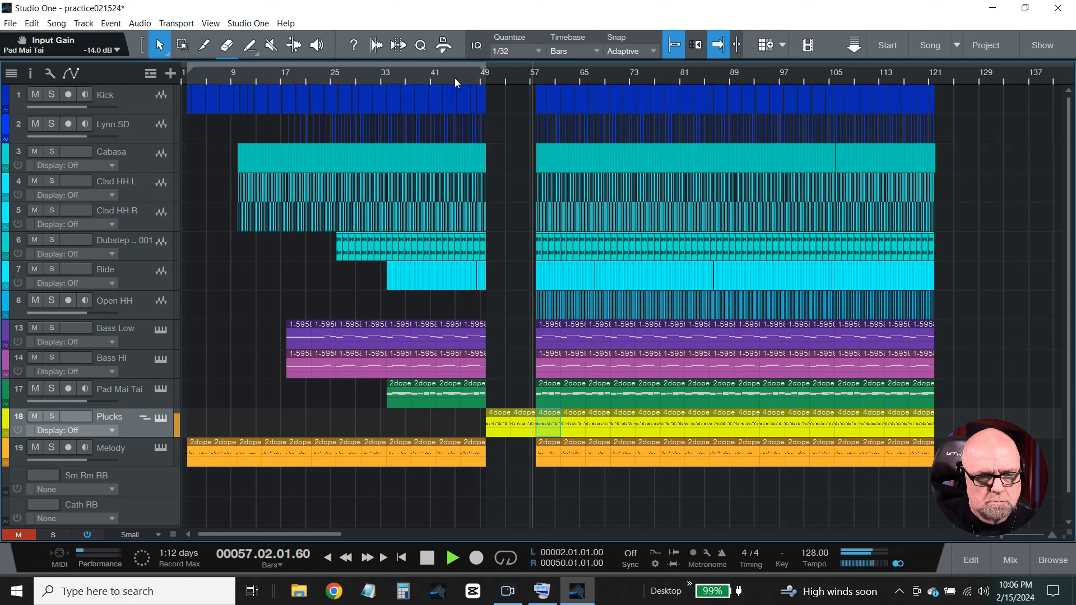
key("space")
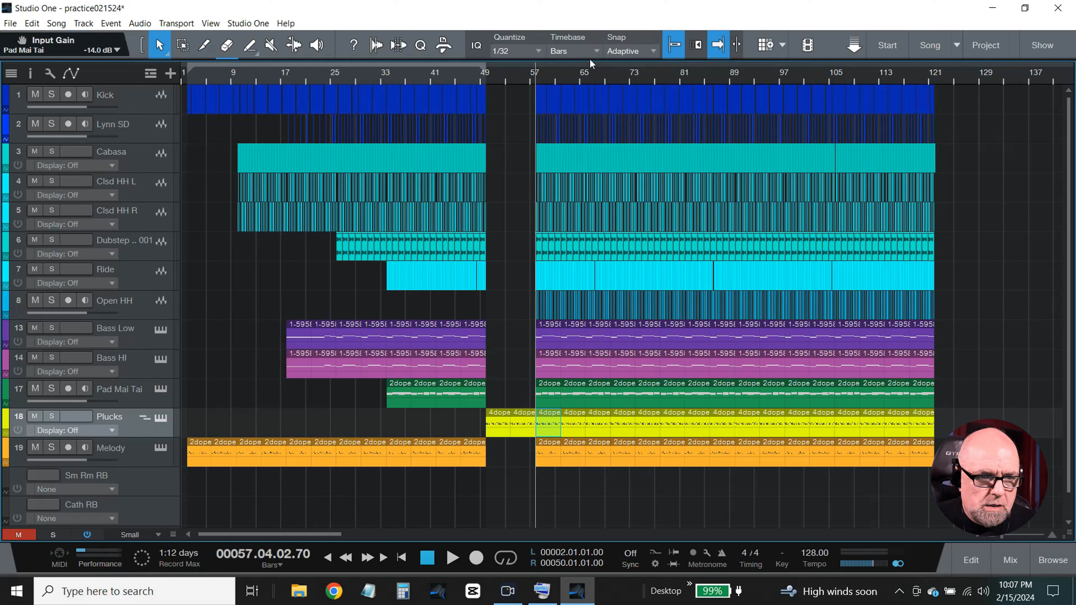
Extend the loop end to bar 66 and delete the drum, bass and Pad Mai Tai events between bars 58 and 66
left_click(590, 80)
left_click(585, 77)
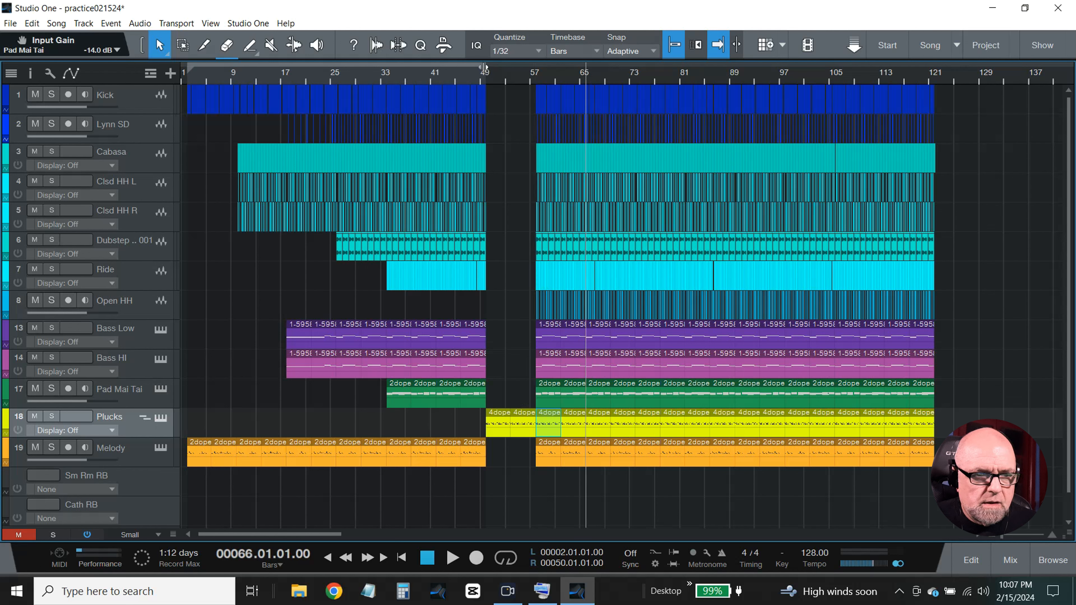
left_click_drag(484, 68, 585, 68)
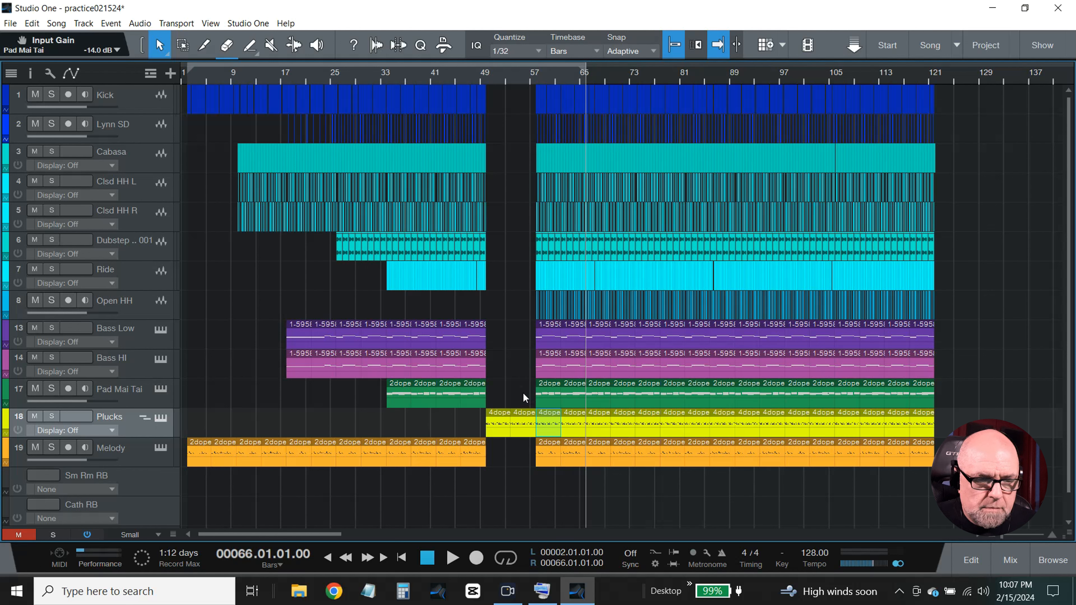
left_click_drag(524, 396, 587, 129)
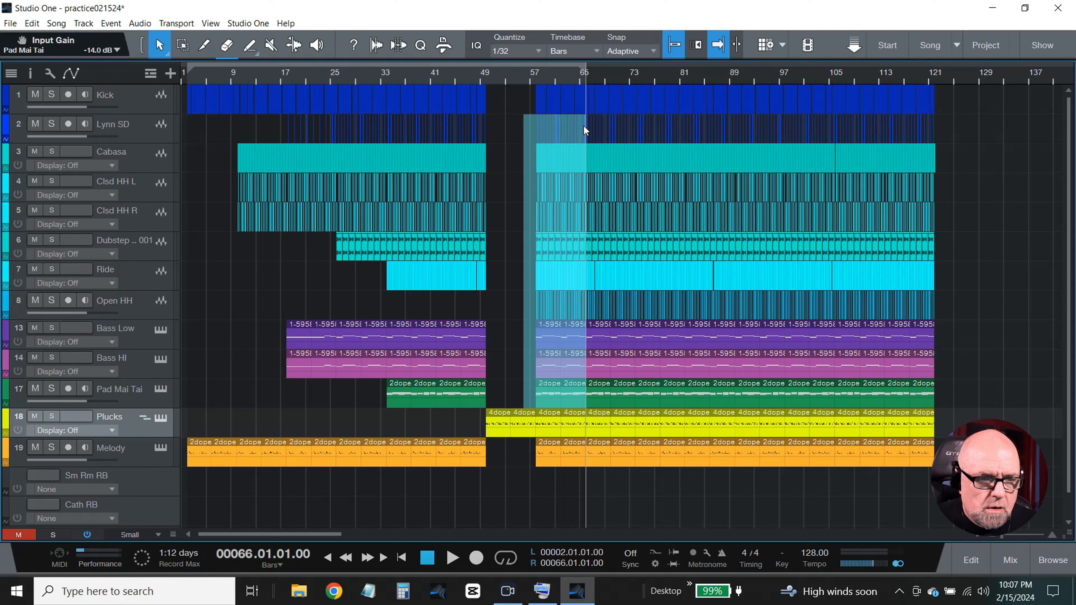
left_click_drag(583, 125, 584, 104)
key("Delete")
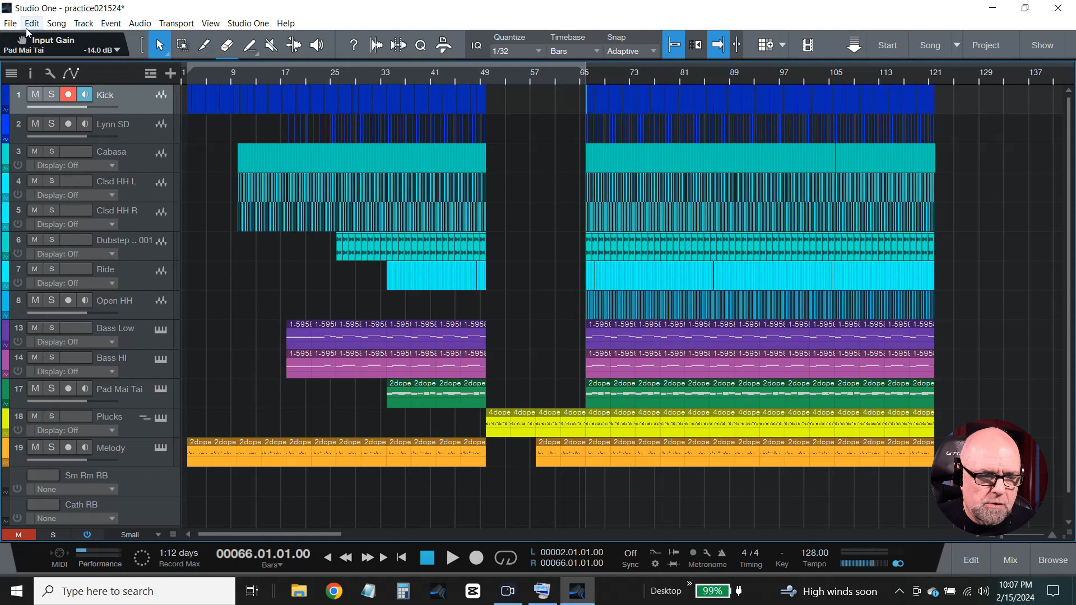
Play the song from bar 46 through the Plucks and Melody section up to bar 66
left_click(460, 80)
left_click(461, 80)
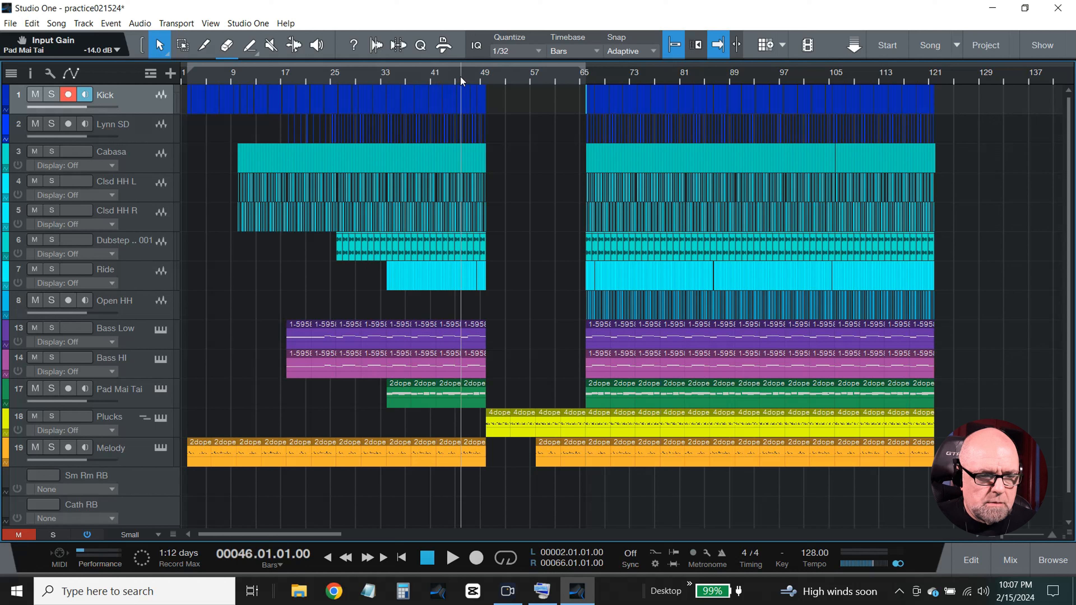
key("space")
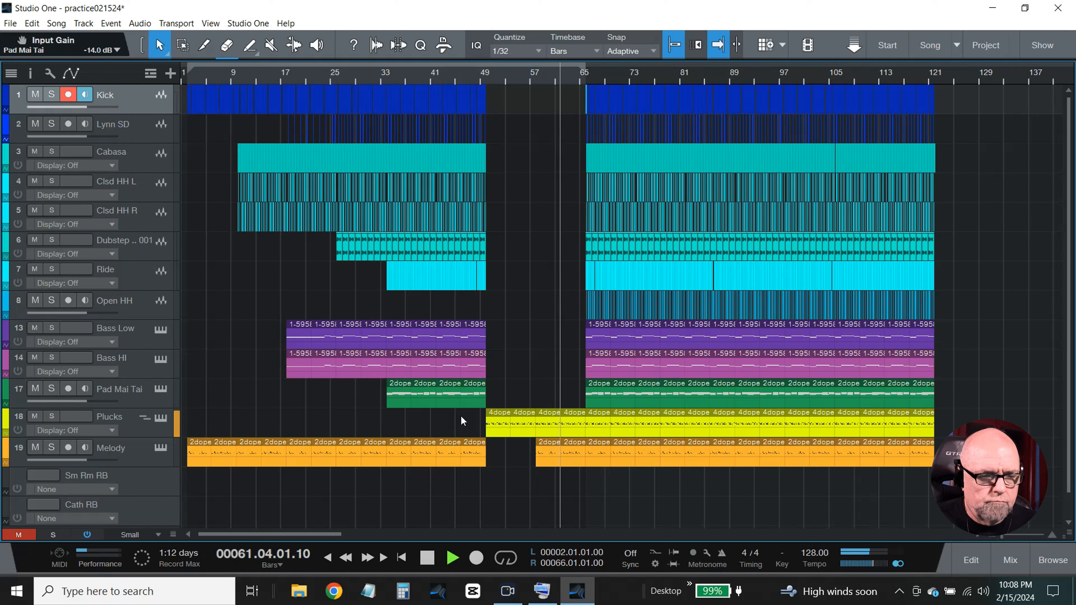
left_click(428, 563)
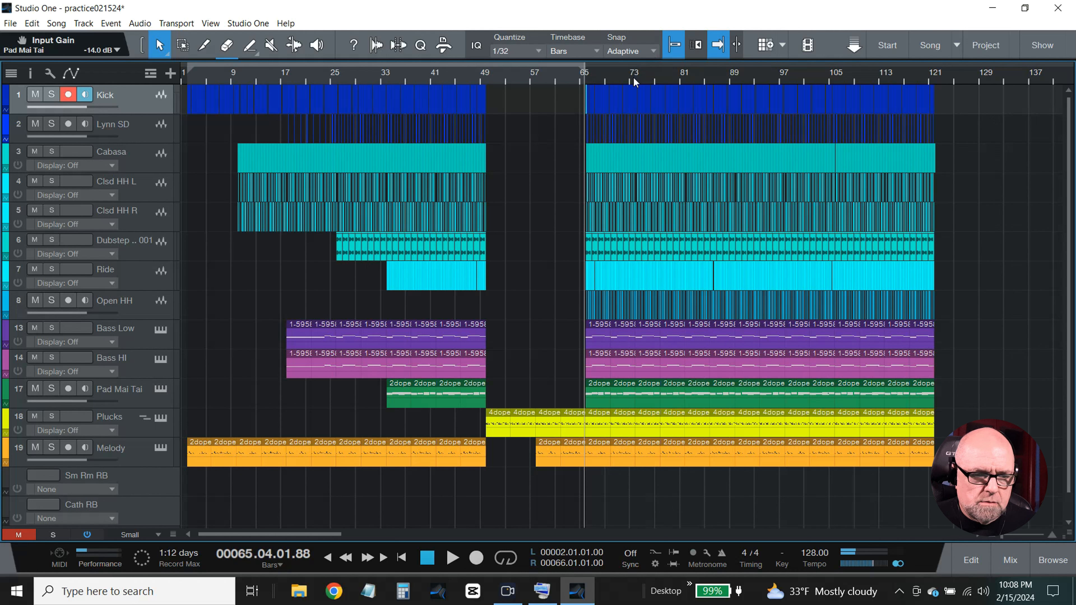
Delete all drum and bass events between bars 66 and 74, keeping the pad, and play the breakdown from bar 45
left_click(640, 80)
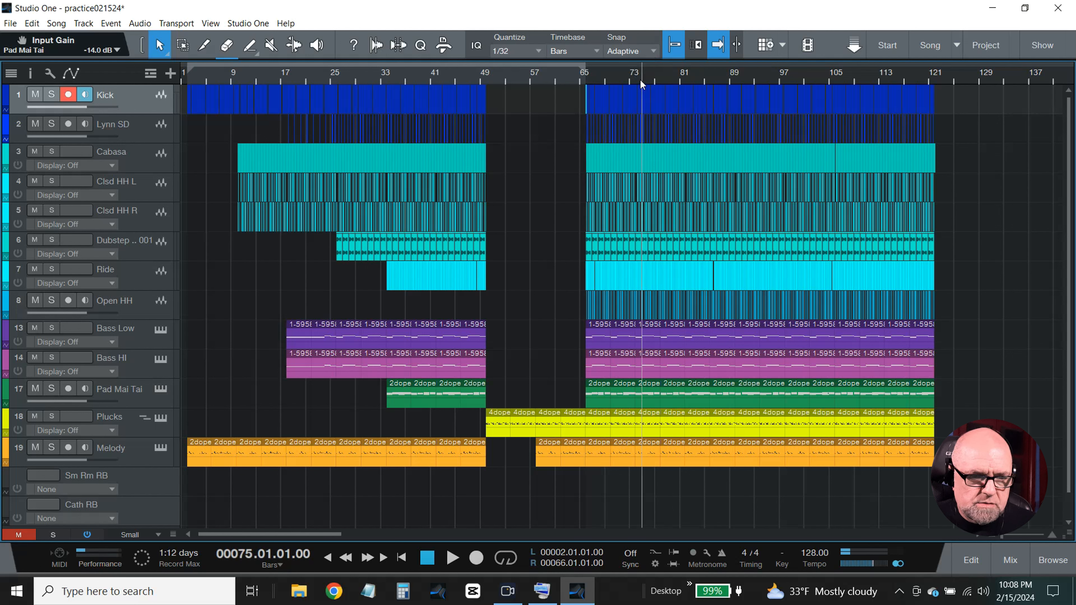
left_click(635, 80)
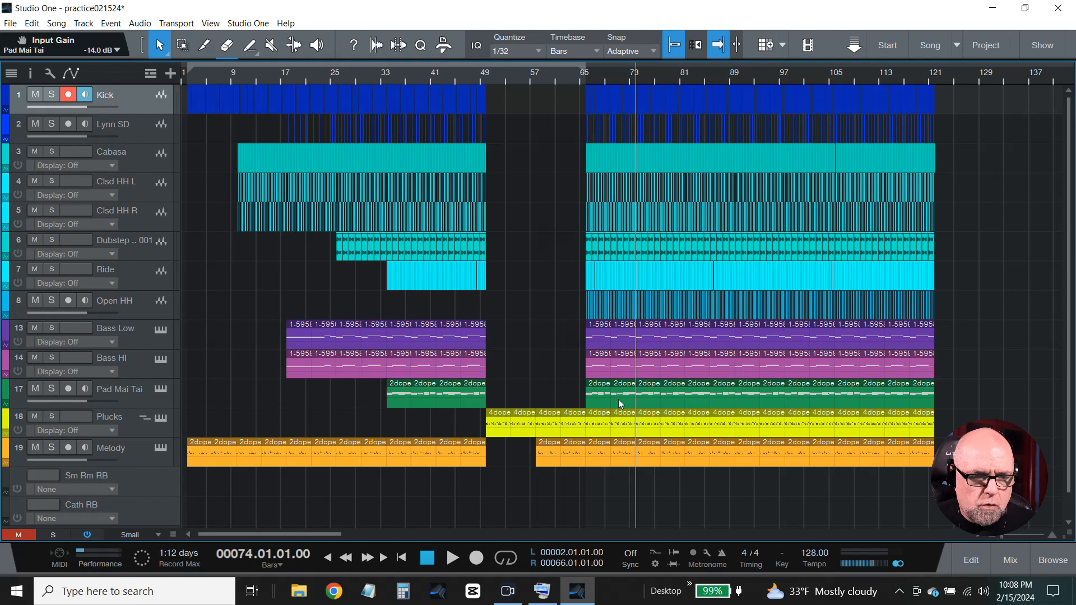
left_click_drag(570, 367, 633, 100)
key("Delete")
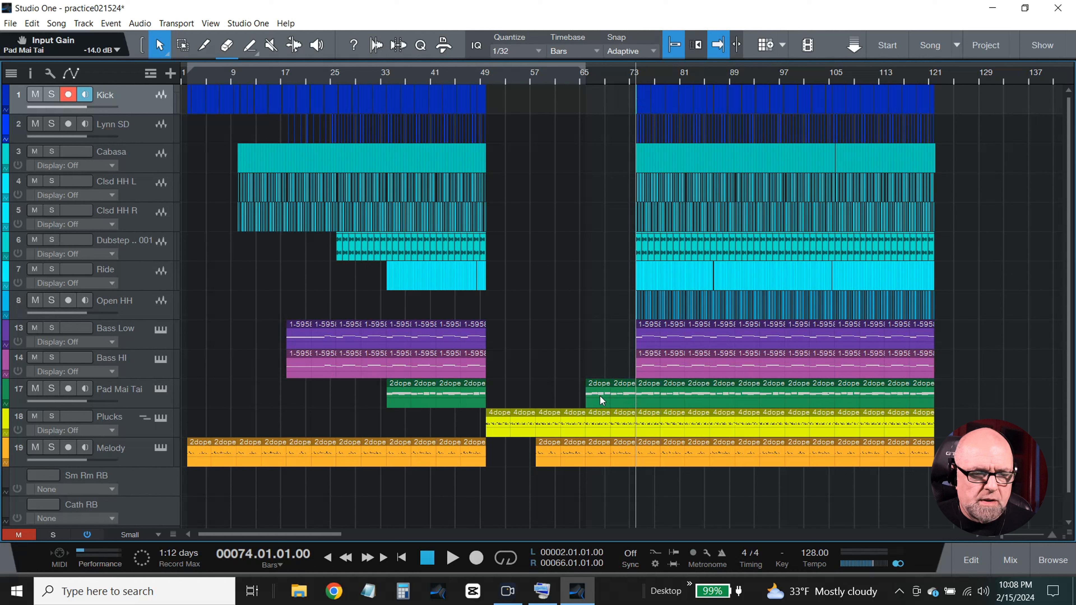
left_click(456, 85)
key("space")
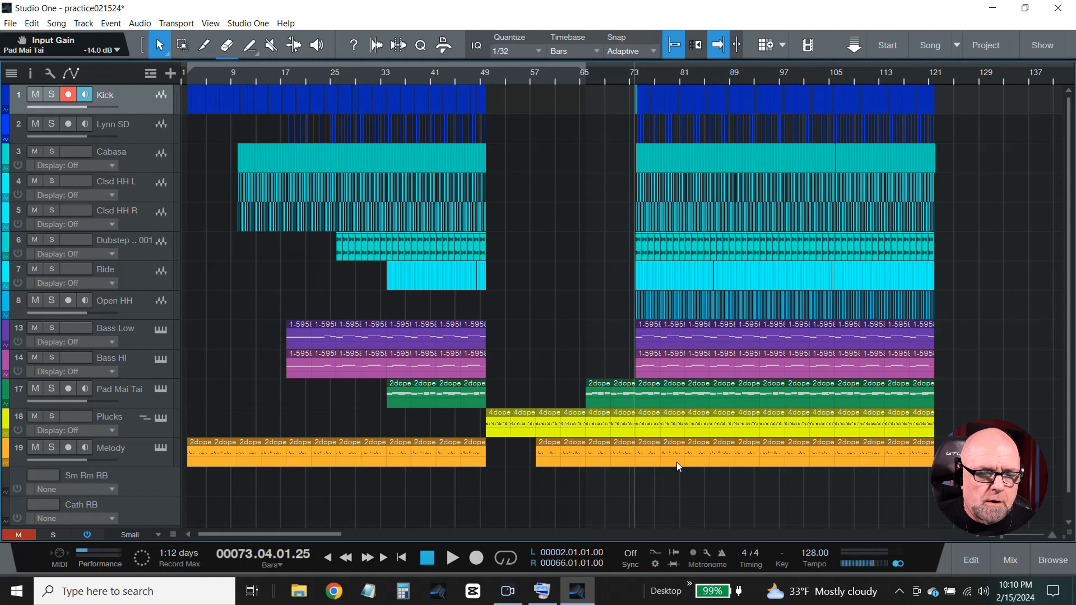
Try to delete both bass tracks and all drums except the Kick between bars 74 and 82
scroll(979, 535, "right", 3)
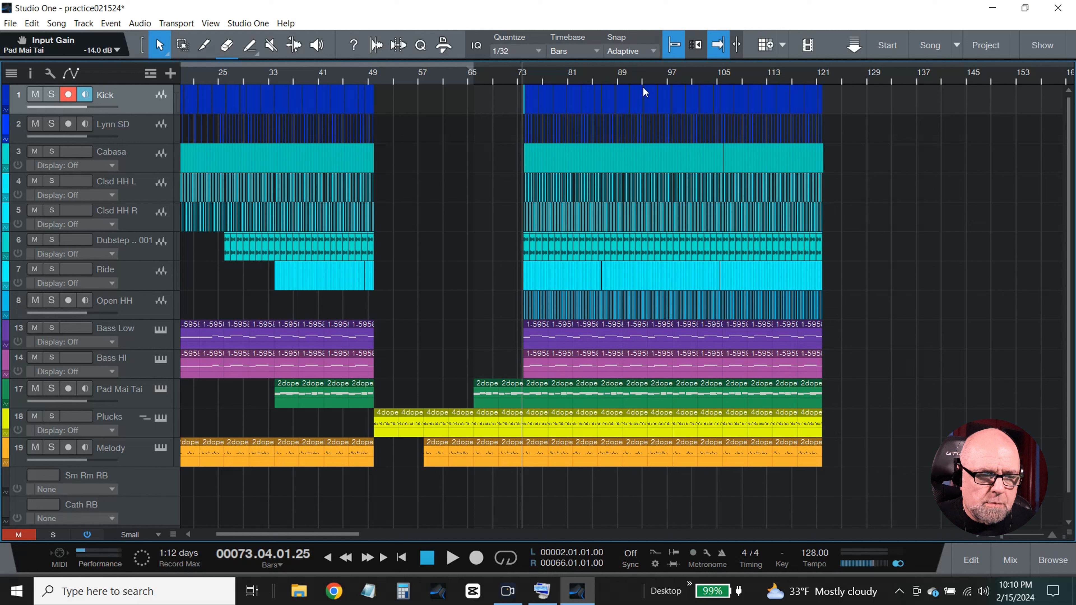
left_click(575, 75)
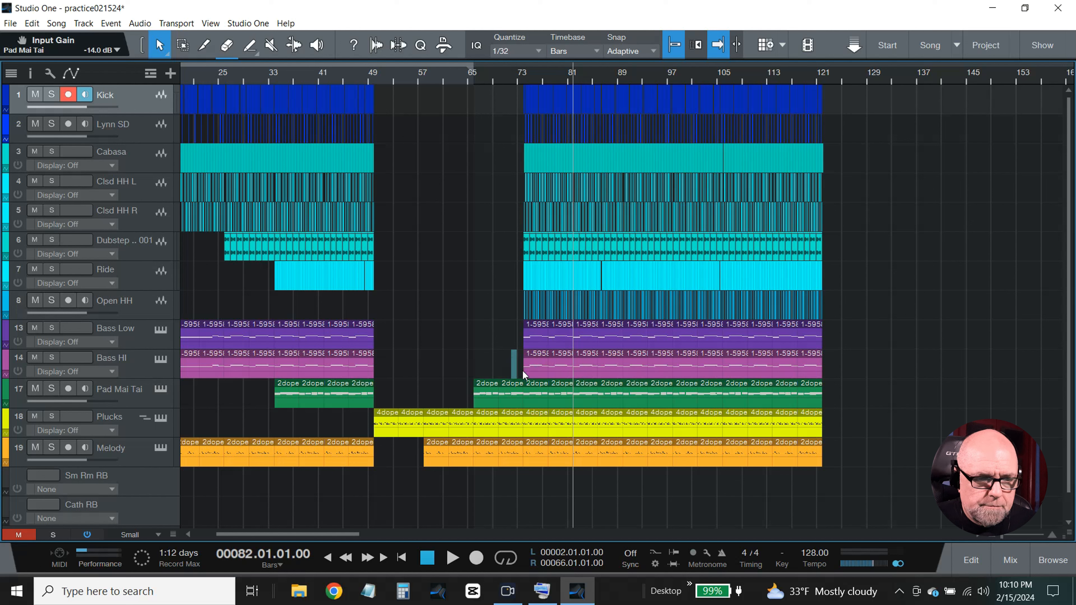
left_click_drag(524, 373, 572, 132)
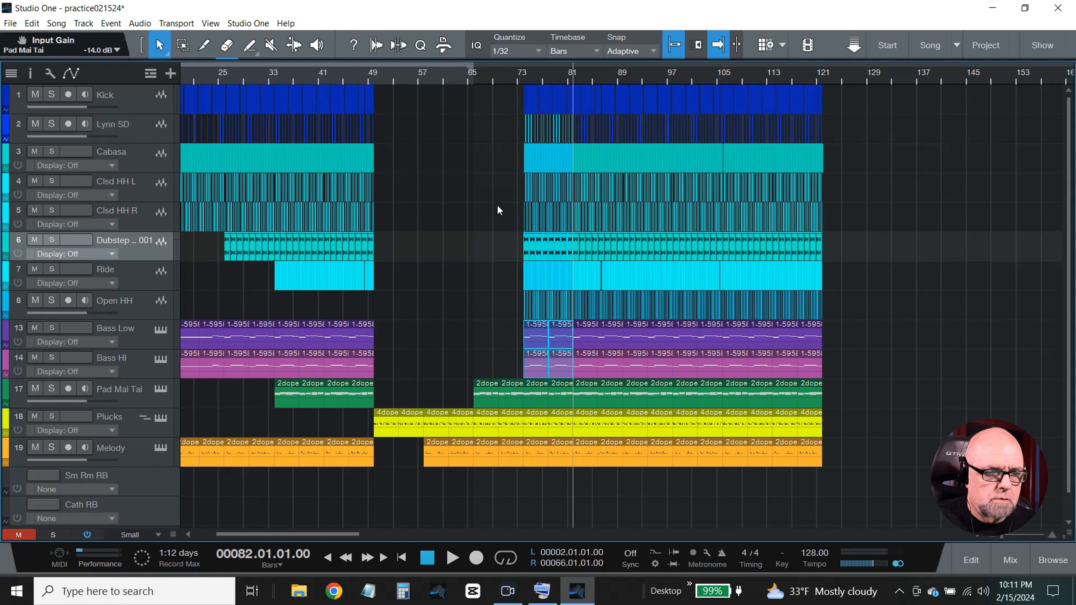
key("Delete")
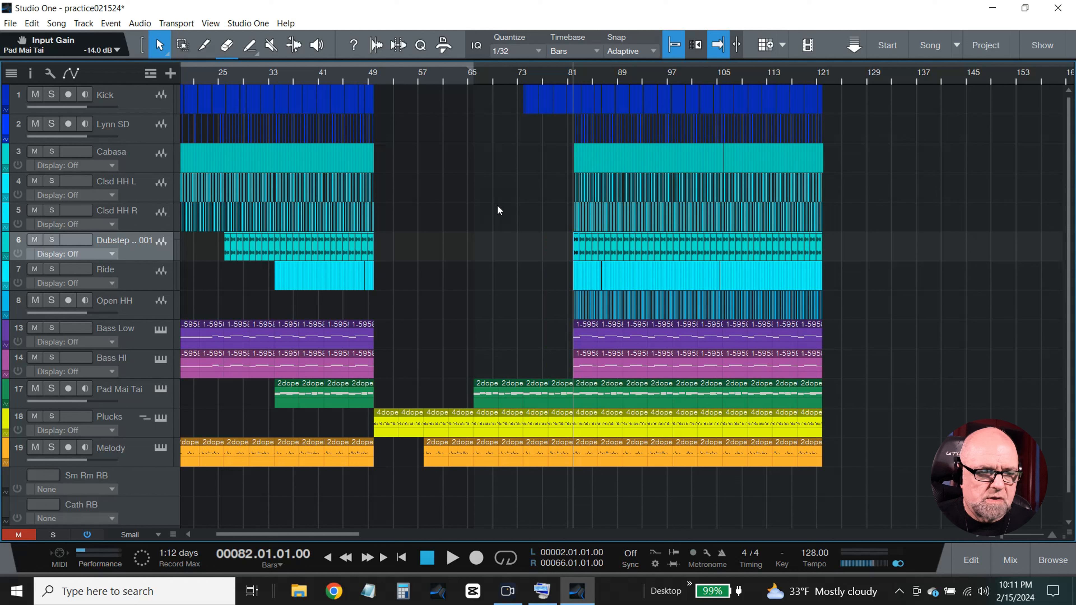
Play the arrangement from bar 50 into the Kick entry at bar 74 and stop
left_click(374, 76)
key("space")
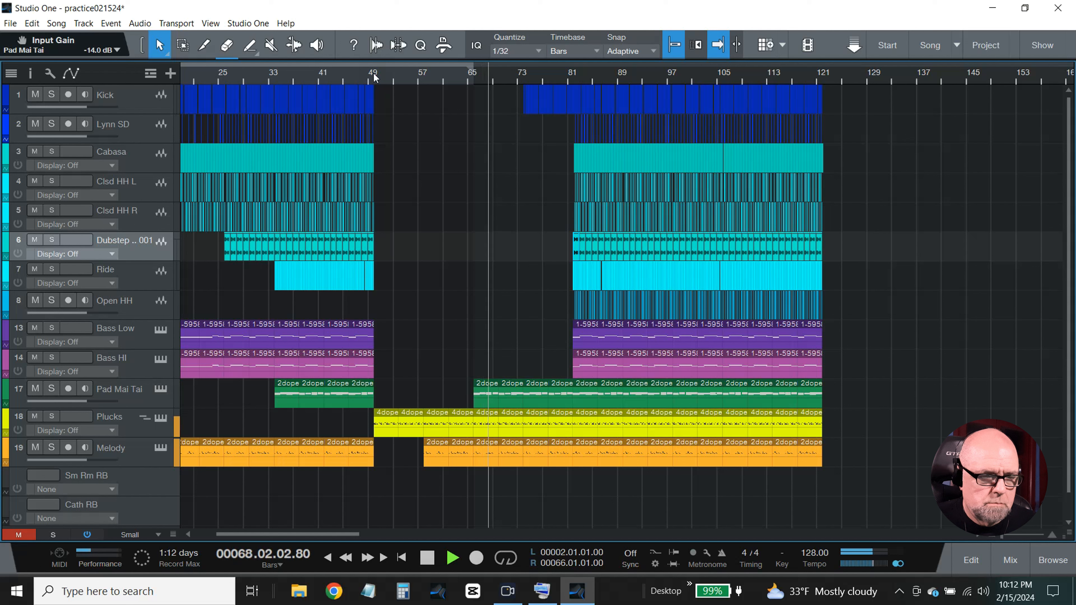
left_click(426, 562)
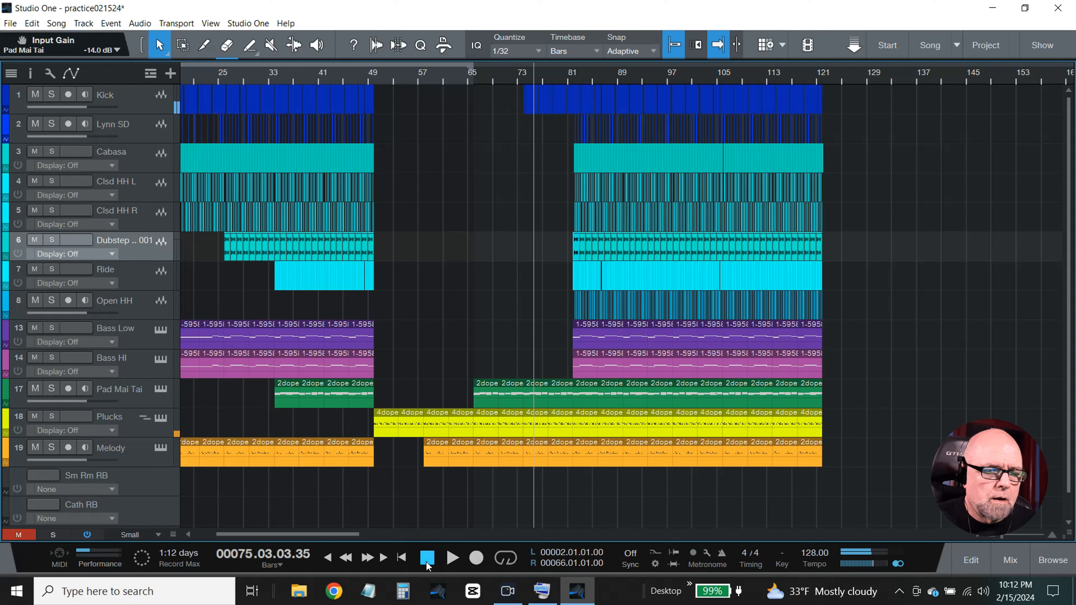
Undo the deletion of the drum and bass events and clear the selection
left_click(31, 26)
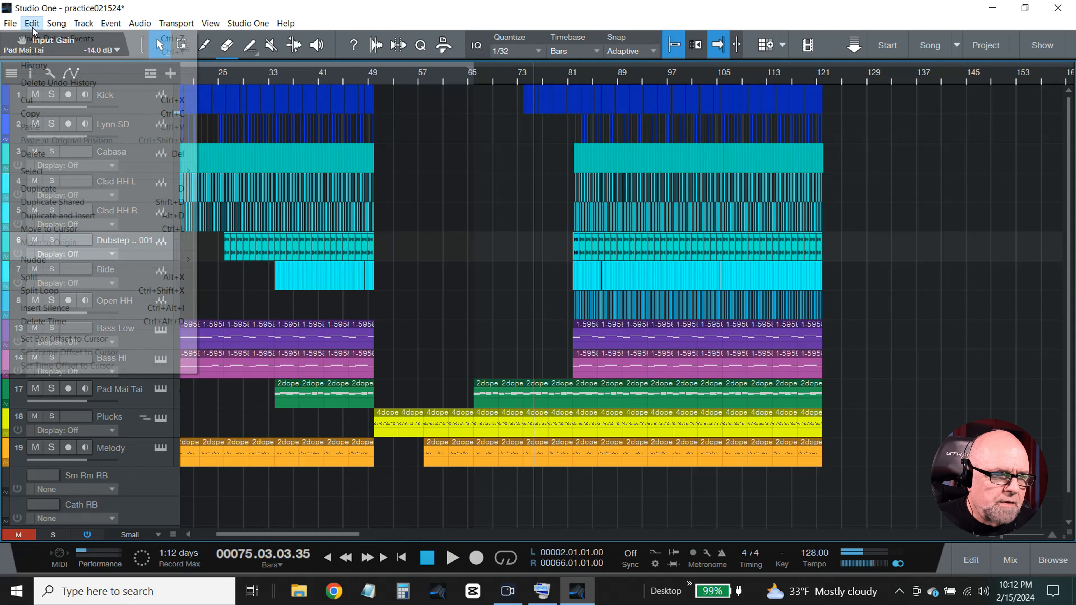
left_click(47, 38)
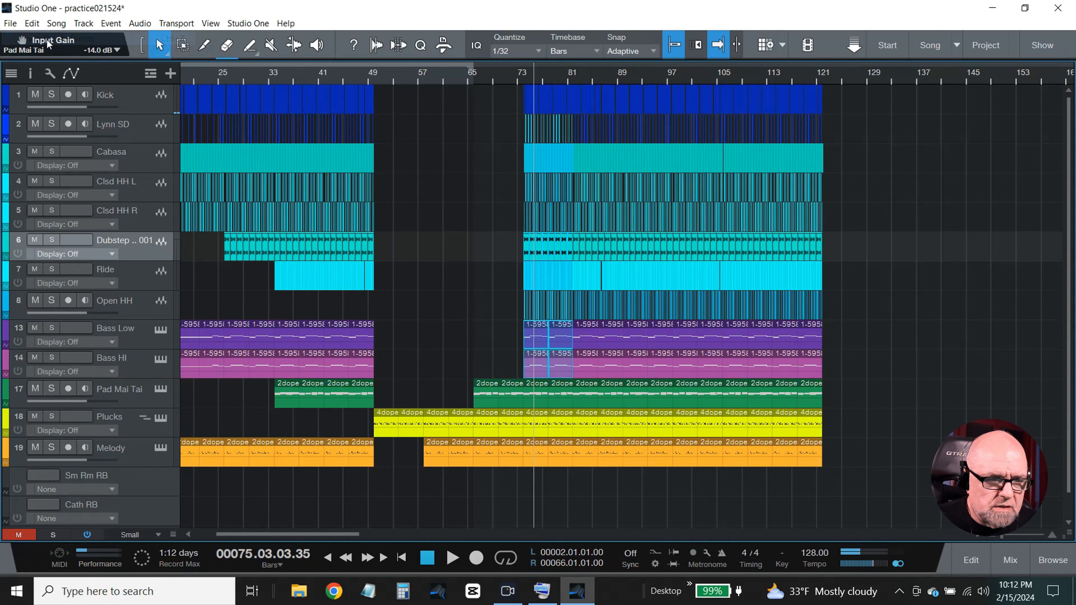
left_click(444, 218)
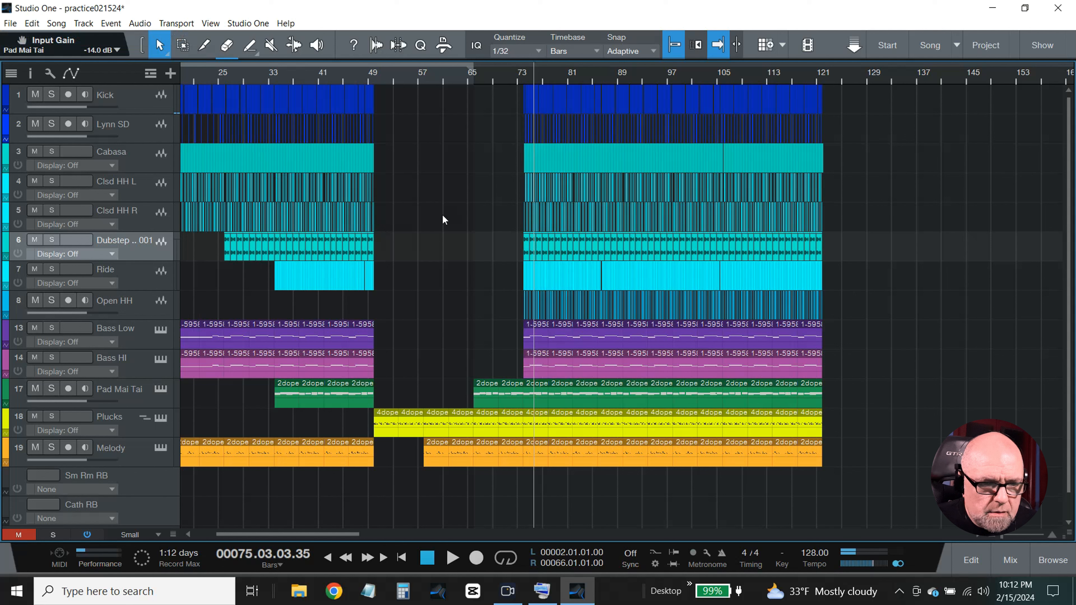
Delete the drum events except the Kick between bars 74 and 82, keeping both bass tracks in place
left_click(568, 81)
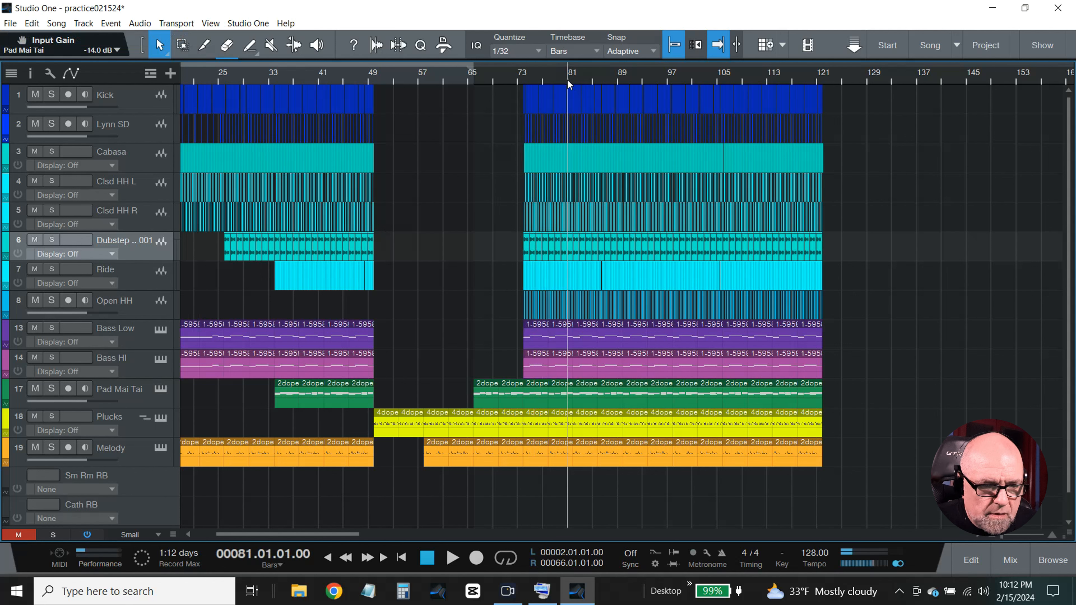
left_click(575, 80)
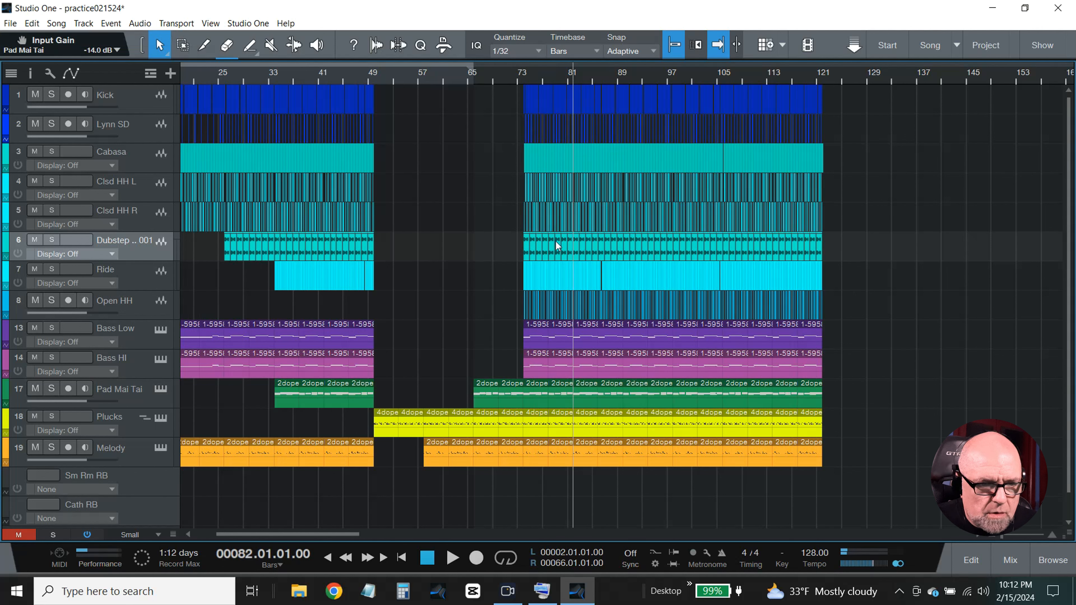
left_click_drag(500, 310, 572, 130)
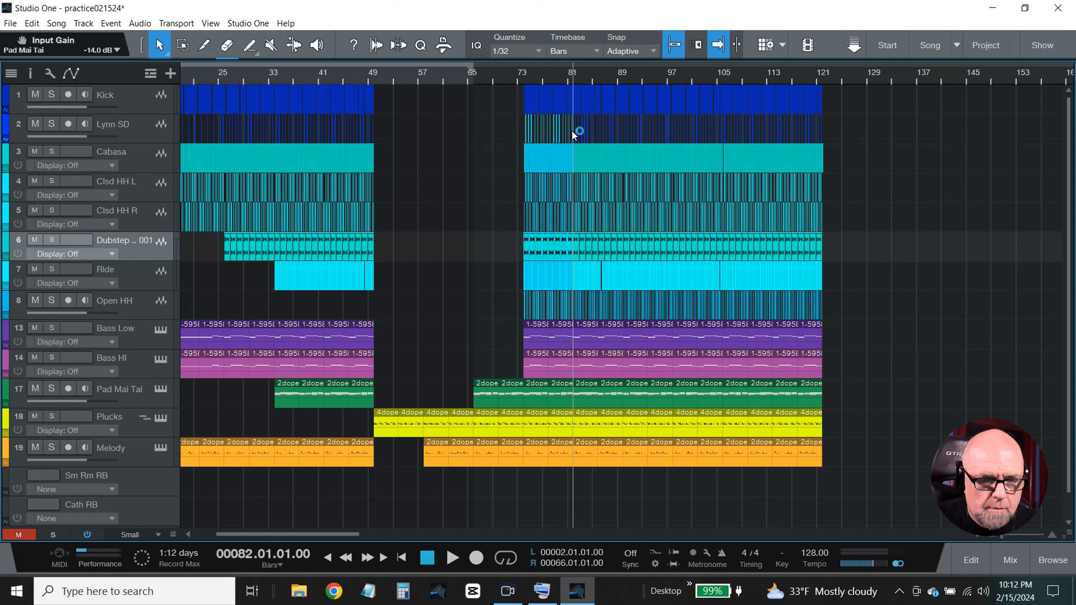
key("Delete")
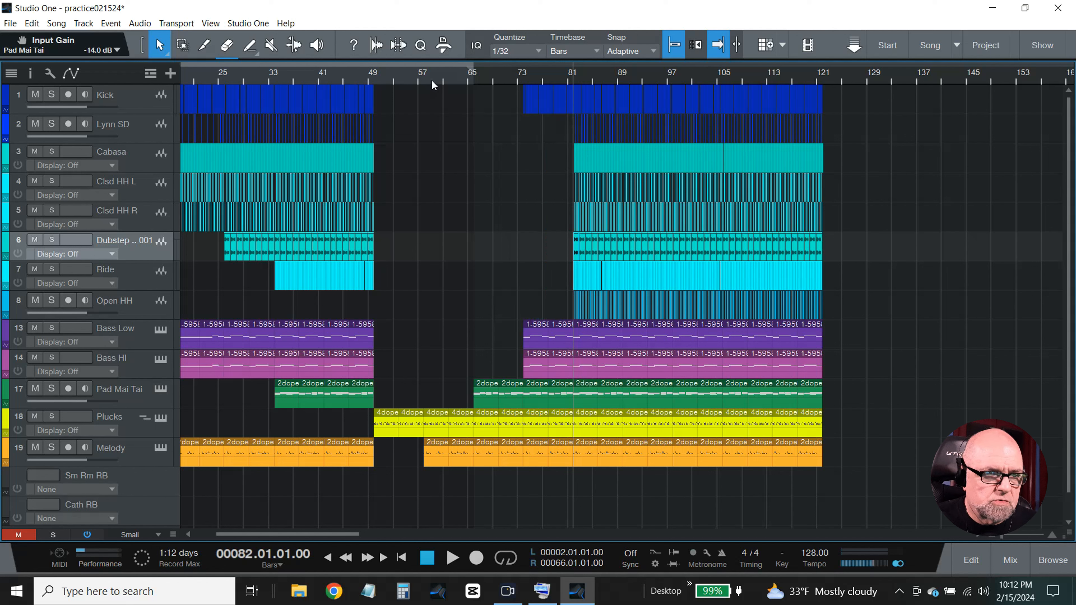
Play the arrangement from bar 50 into the plucks breakdown and stop around bar 56
left_click(372, 75)
key("space")
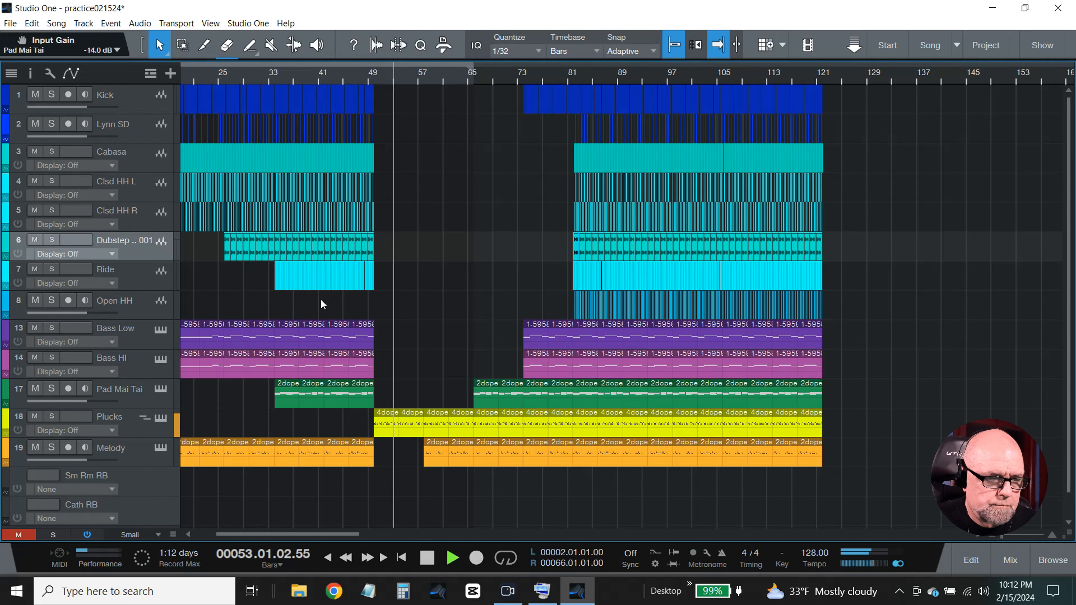
left_click_drag(254, 535, 222, 538)
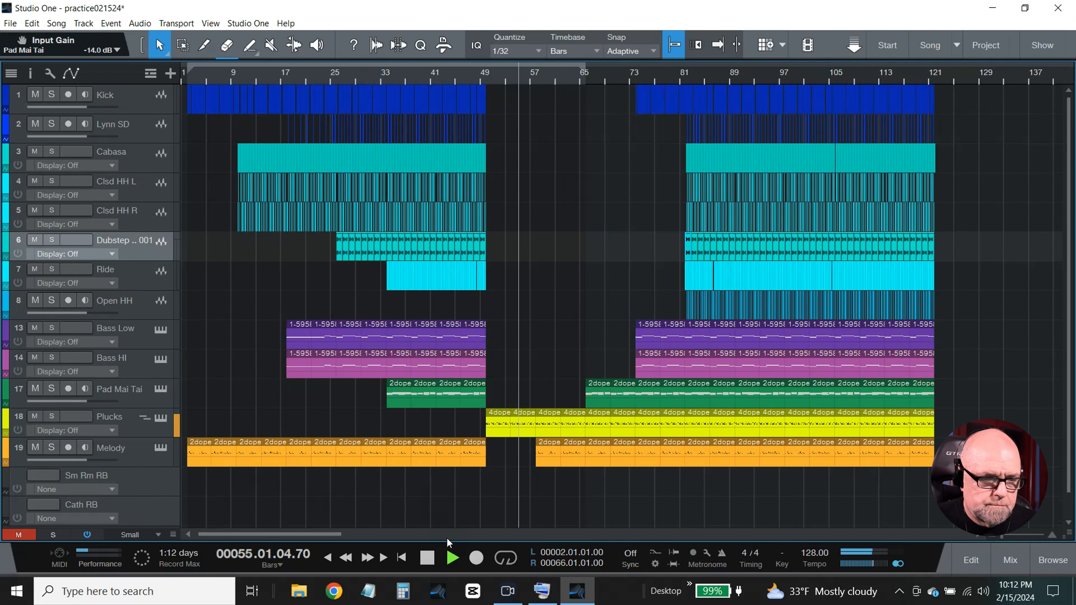
left_click(428, 560)
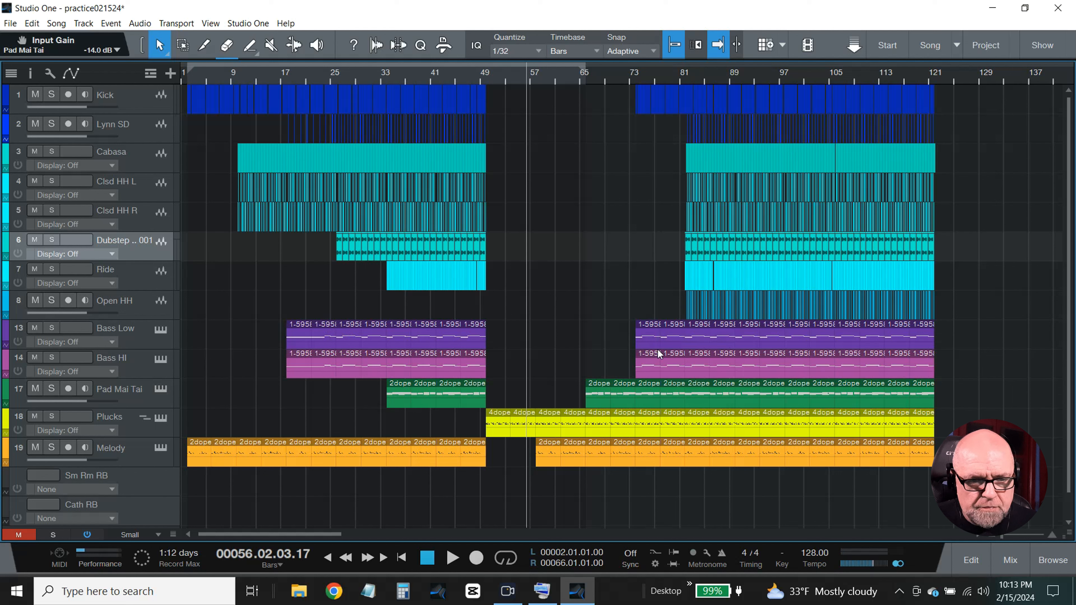
Replace the Bass Low and Bass HI parts between bars 74 and 82 with copies of those tracks' parts from bars 18 to 26
left_click_drag(606, 334, 676, 359)
key("Delete")
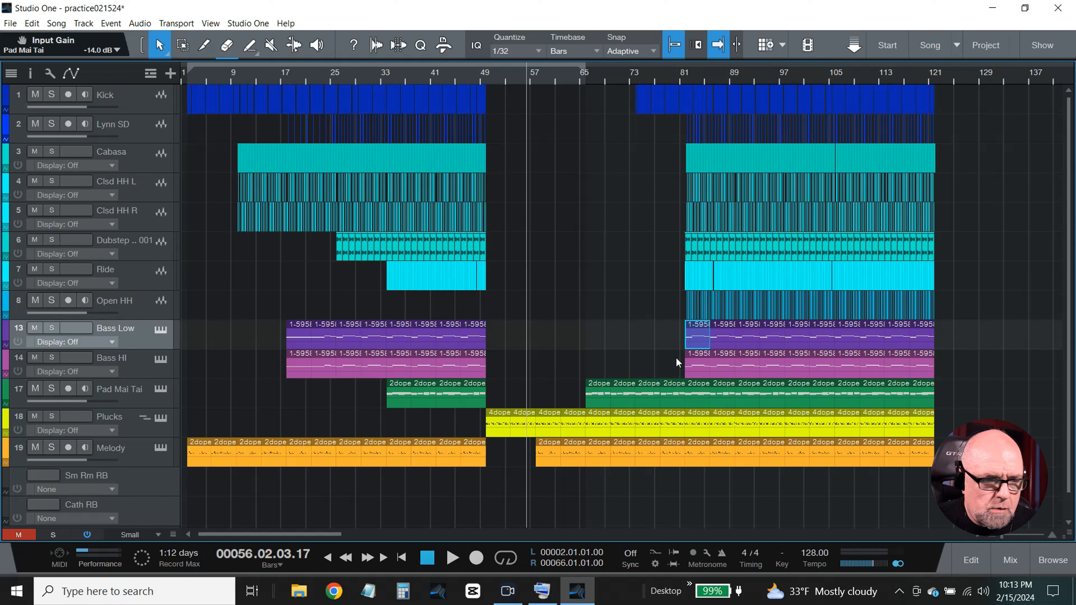
left_click_drag(326, 390, 286, 331)
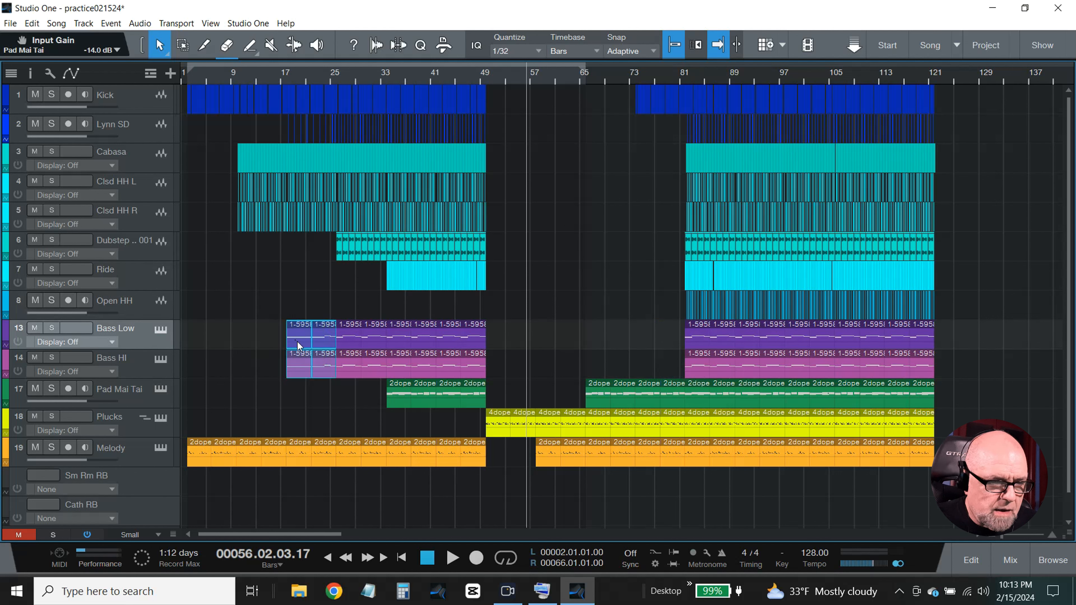
right_click(298, 340)
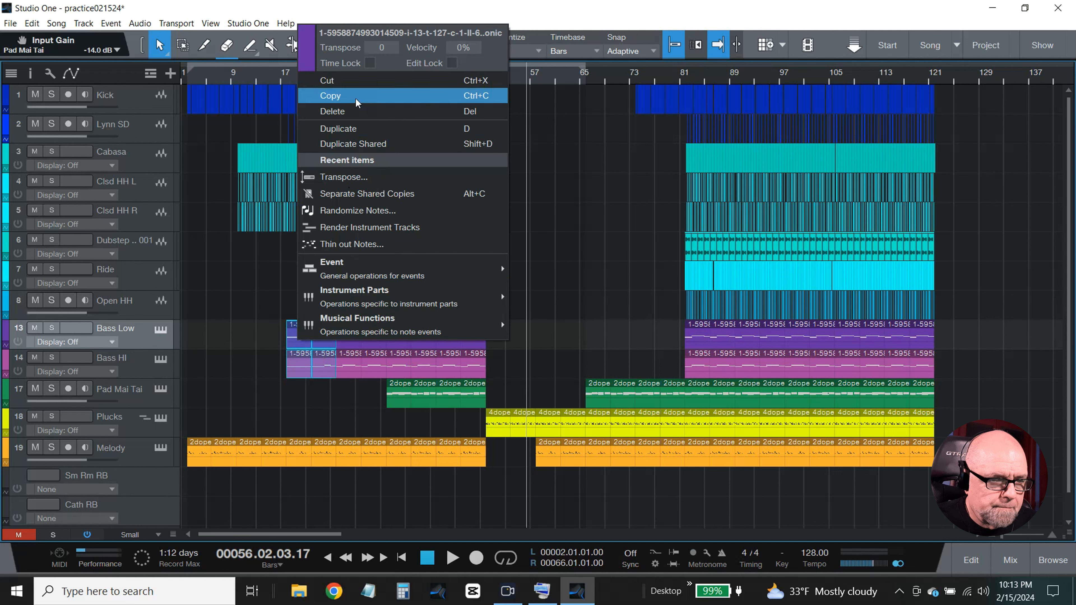
left_click(330, 95)
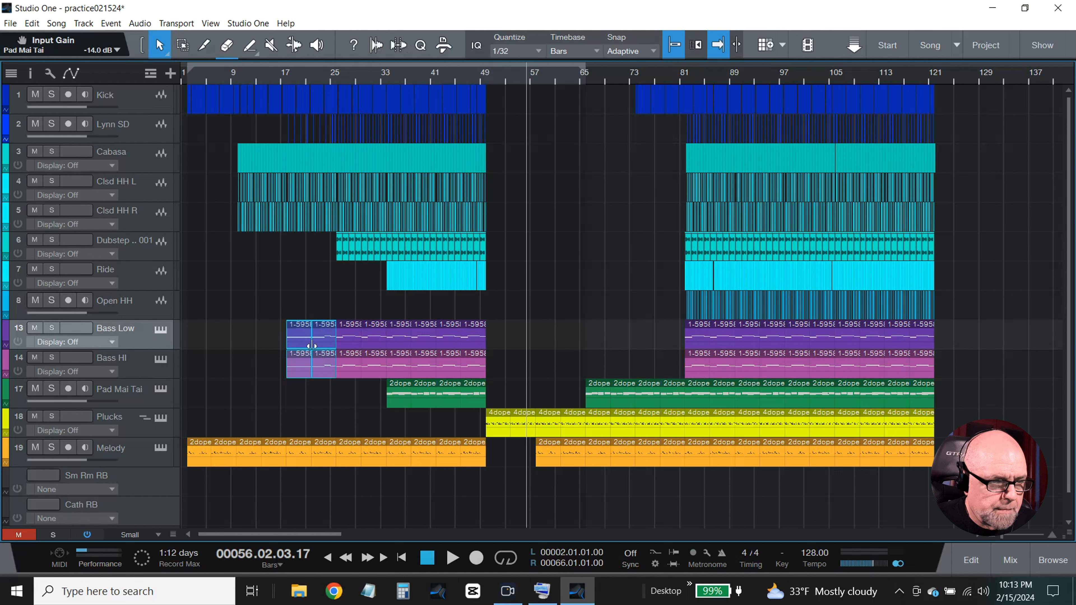
right_click(546, 335)
left_click(599, 244)
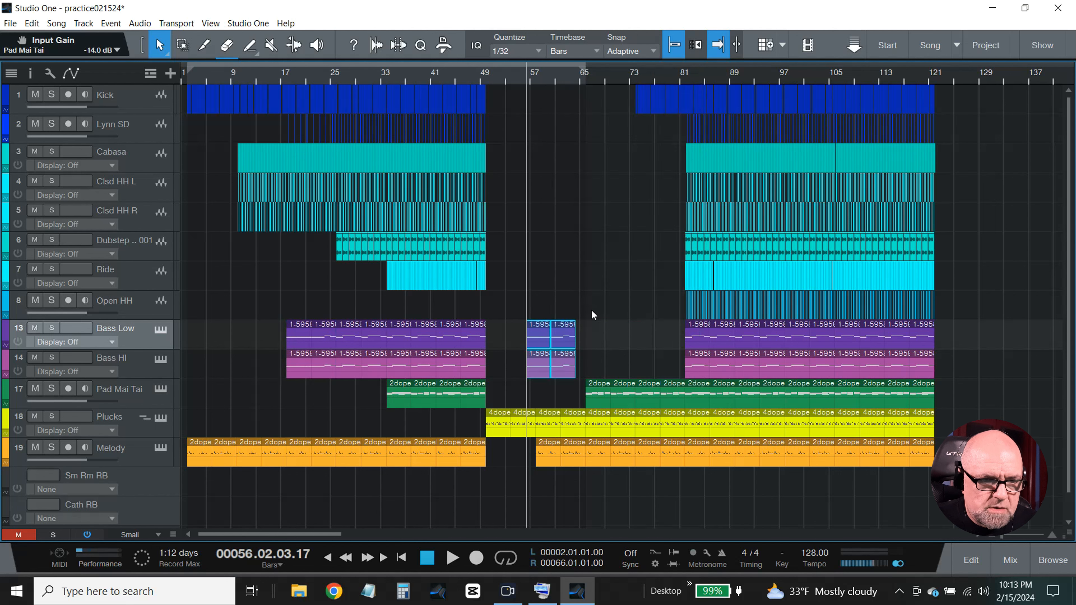
left_click_drag(536, 333, 652, 338)
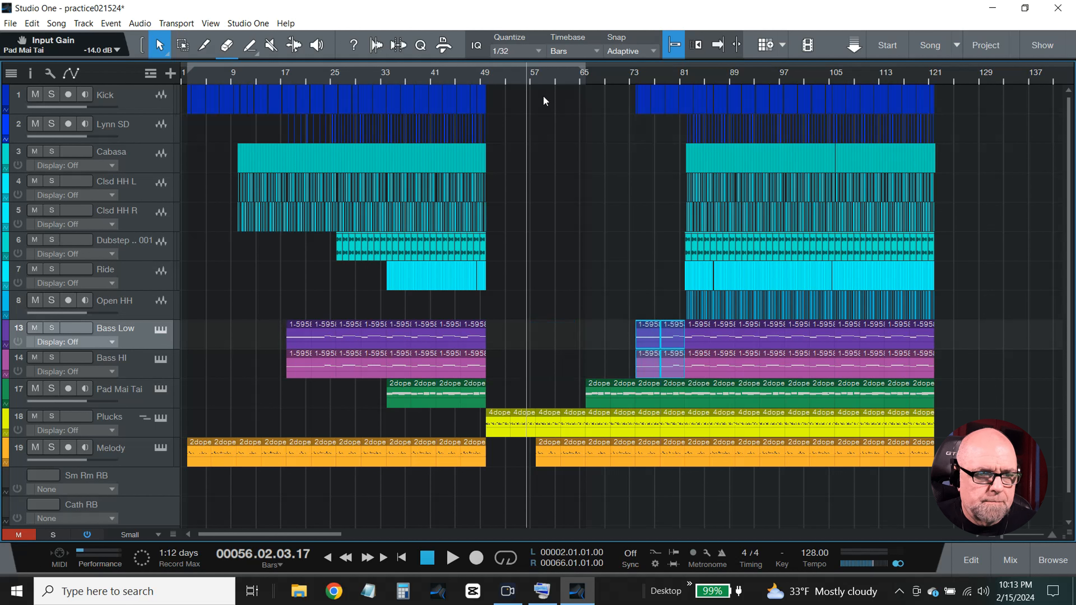
Play the breakdown from bar 56 through the bass entry at bar 74 and stop near bar 82
key("space")
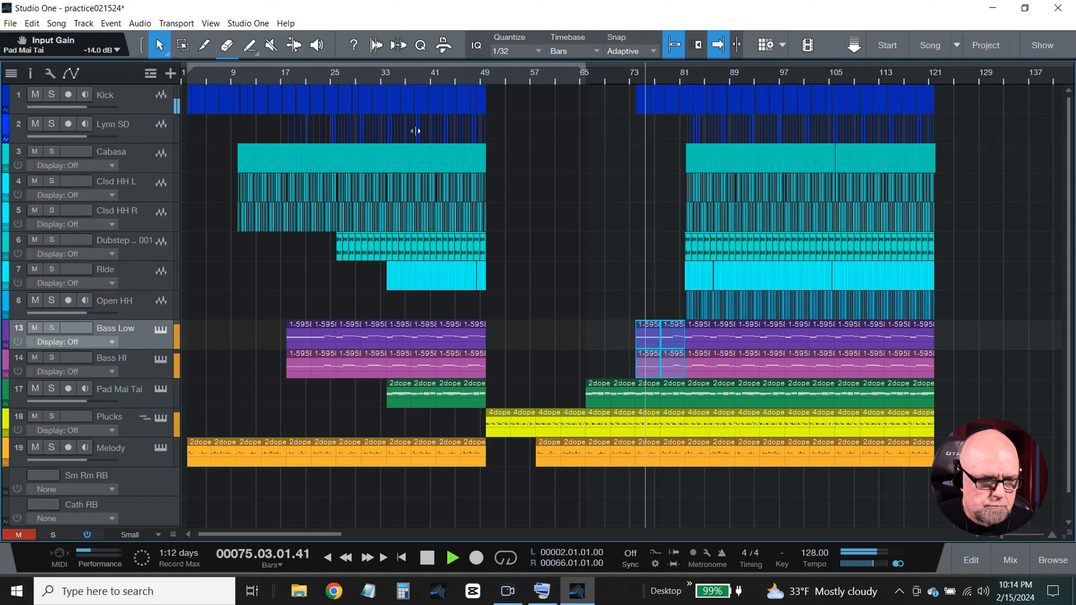
left_click(426, 559)
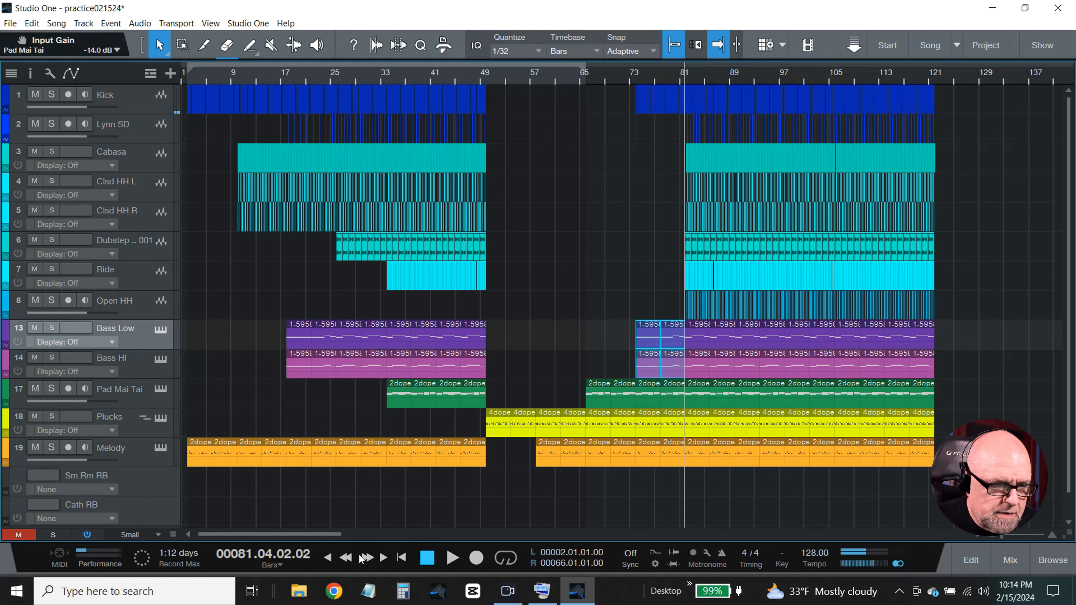
Delete the Open HH and Ride events between bars 82 and 90
left_click_drag(319, 535, 357, 536)
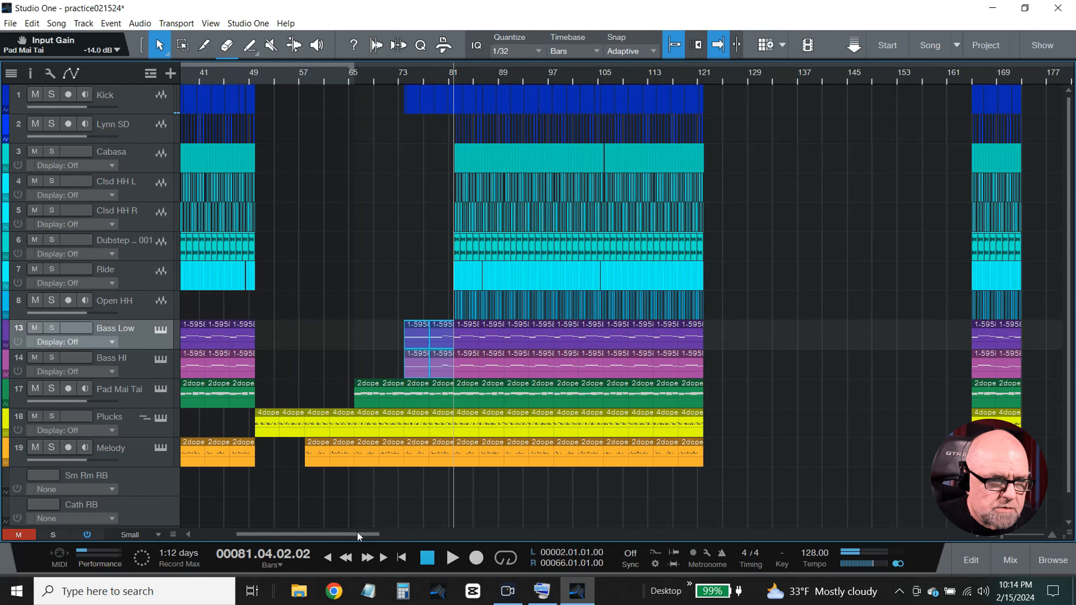
left_click(507, 84)
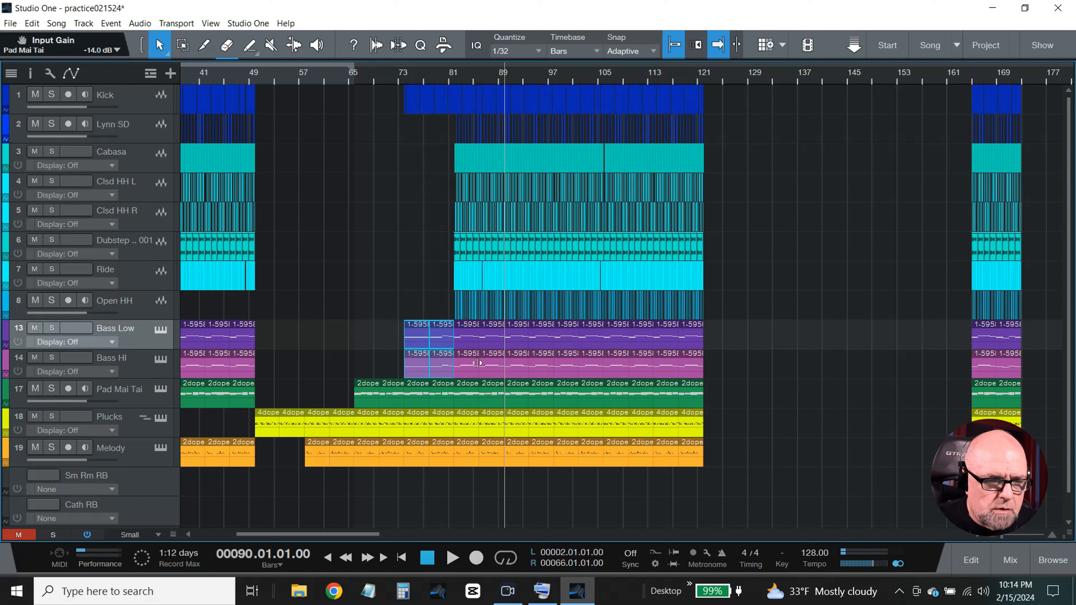
left_click(435, 301)
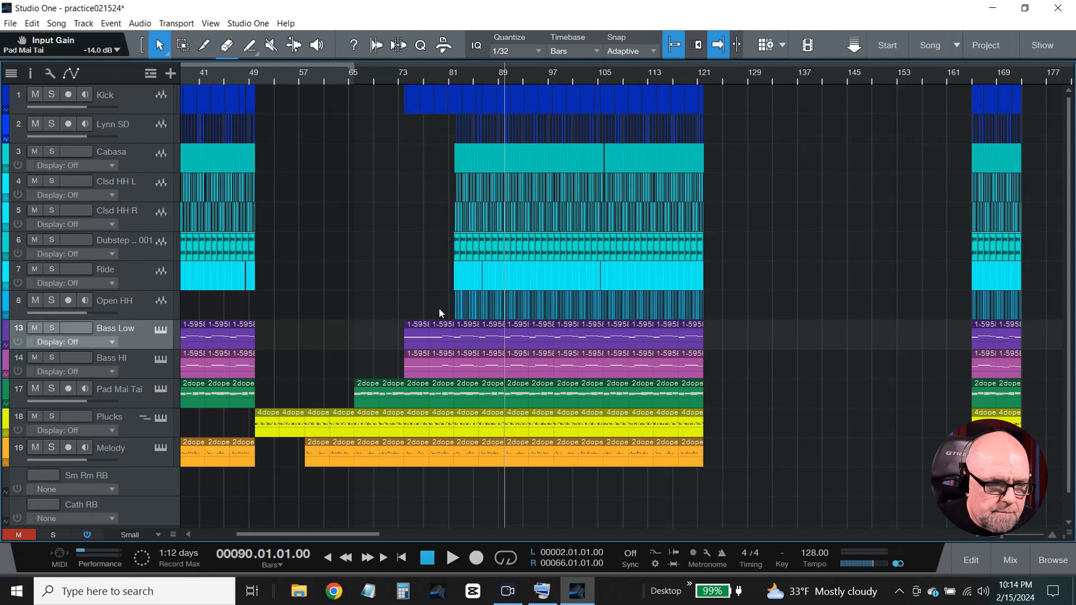
left_click_drag(502, 313, 501, 312)
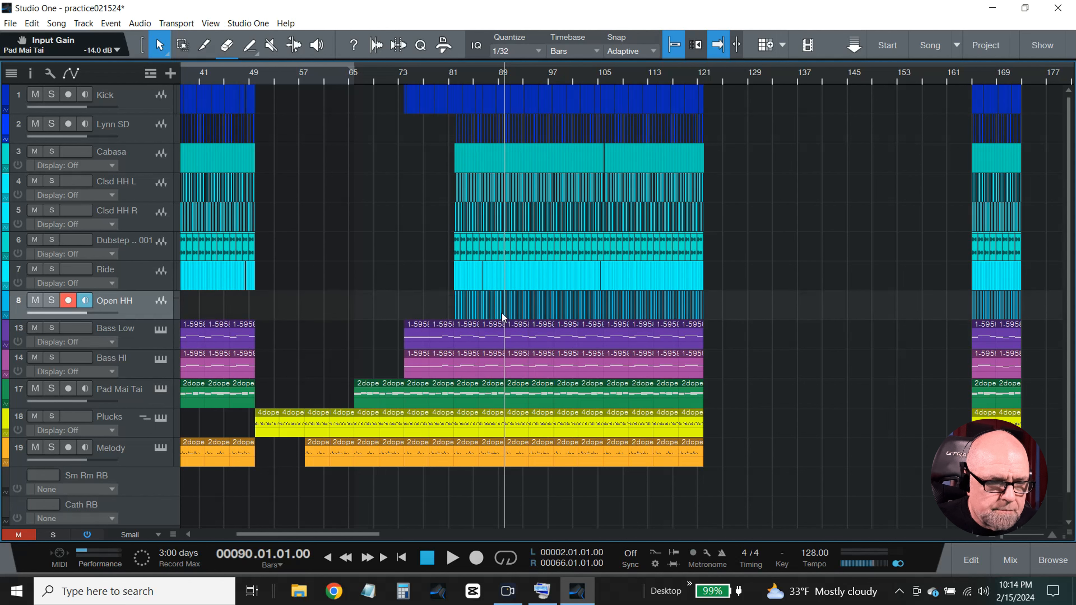
key("Delete")
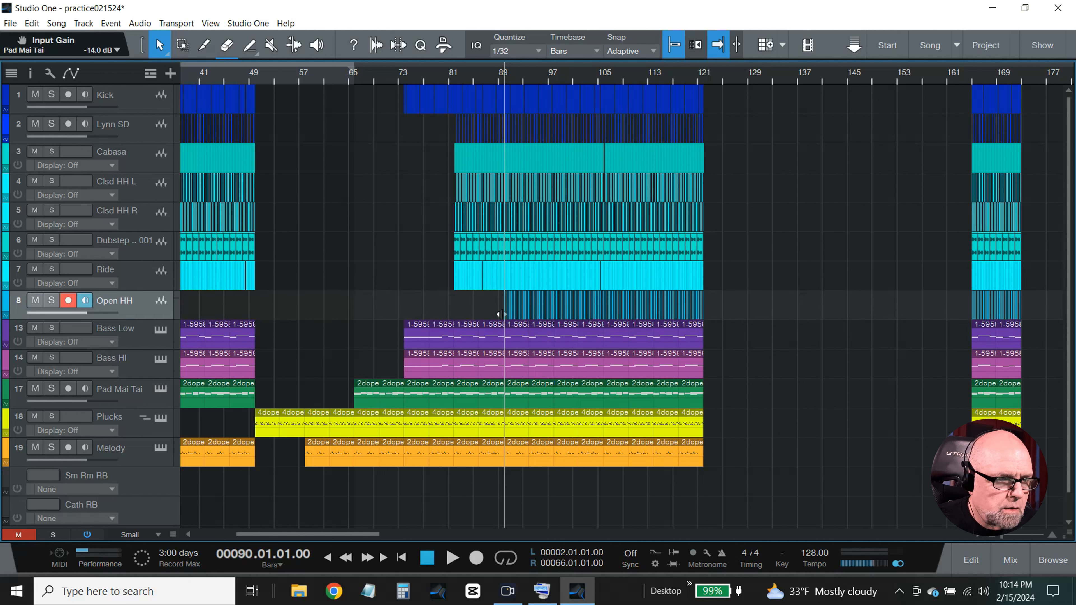
left_click(504, 287)
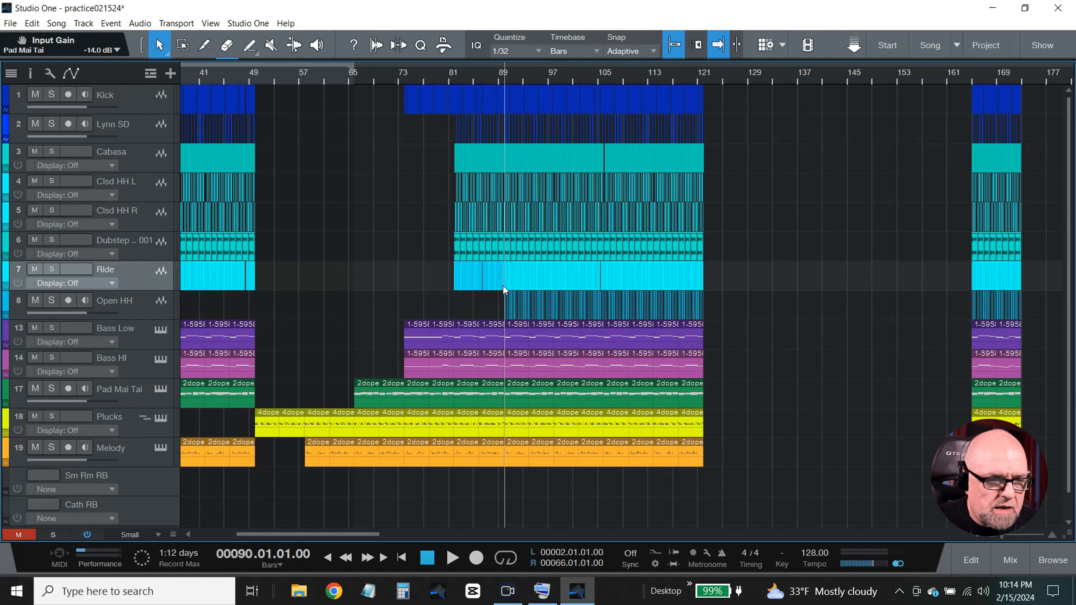
key("Delete")
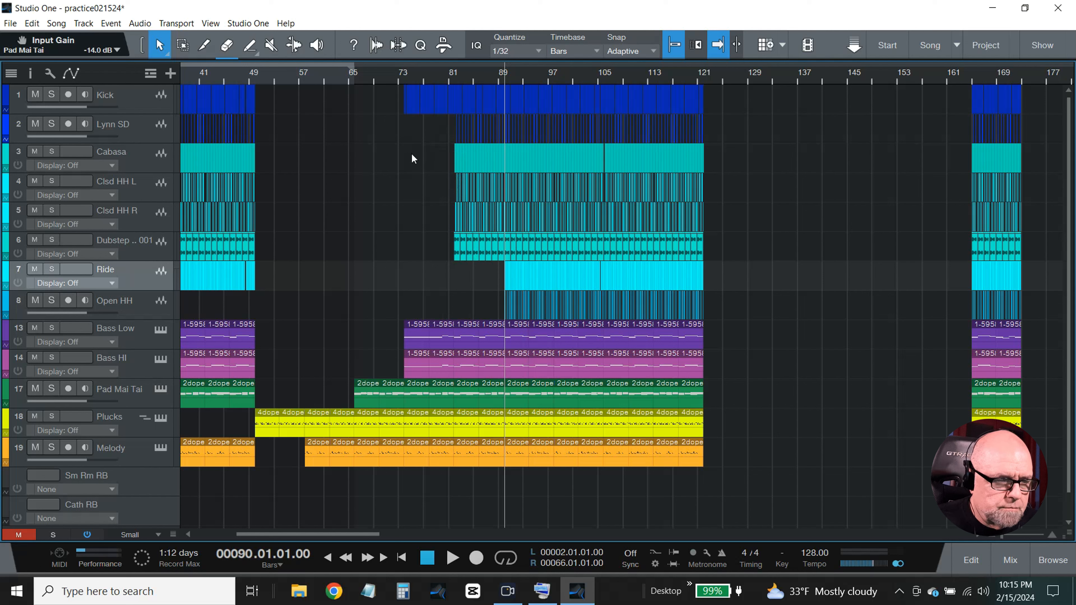
Play the arrangement from bar 50 to bar 90 and stop
left_click(257, 75)
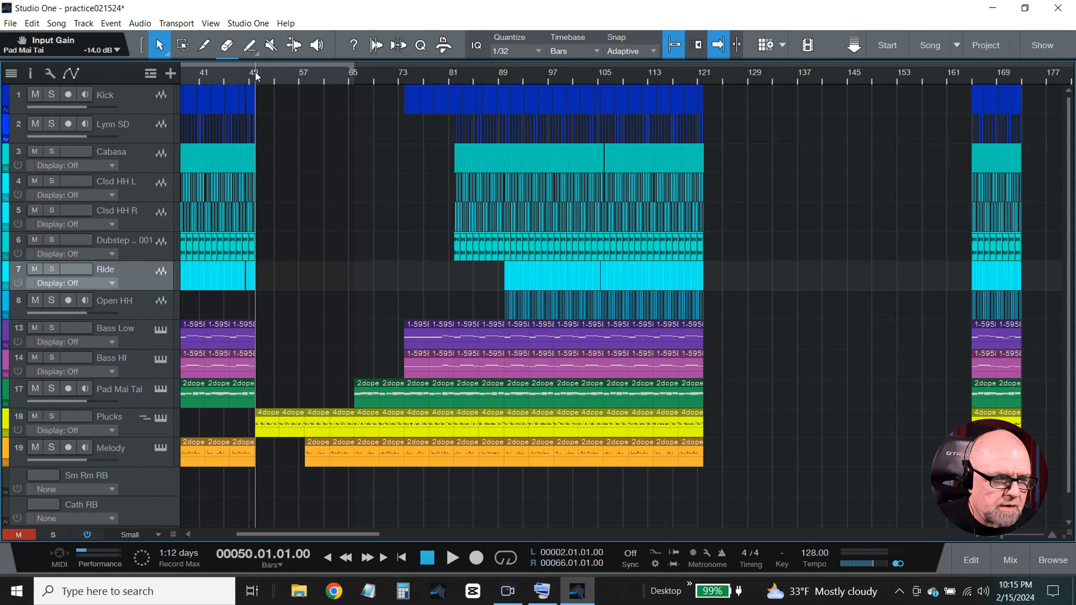
key("space")
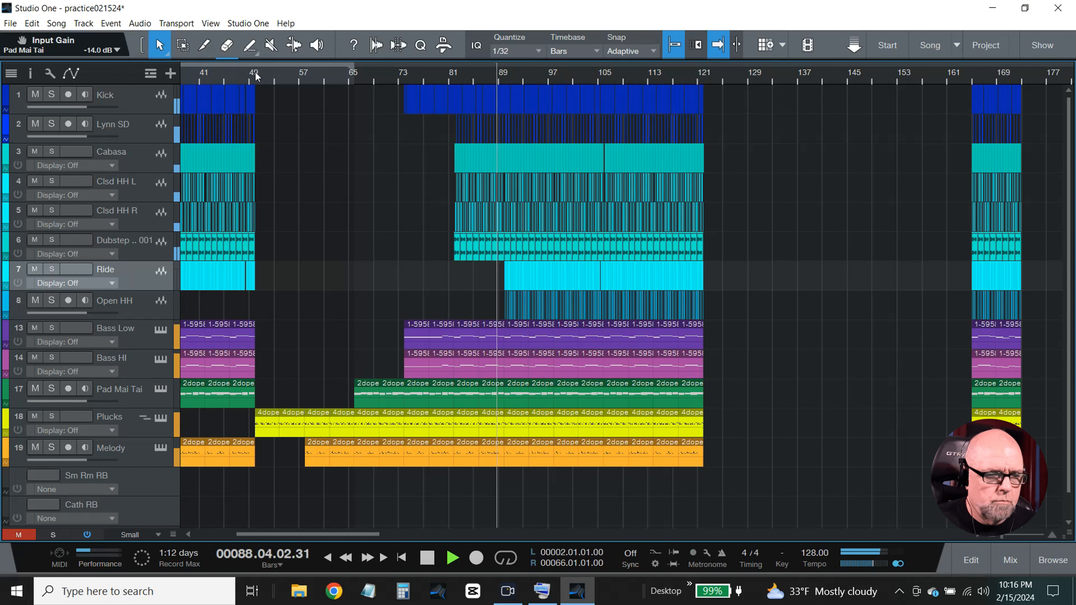
left_click(428, 560)
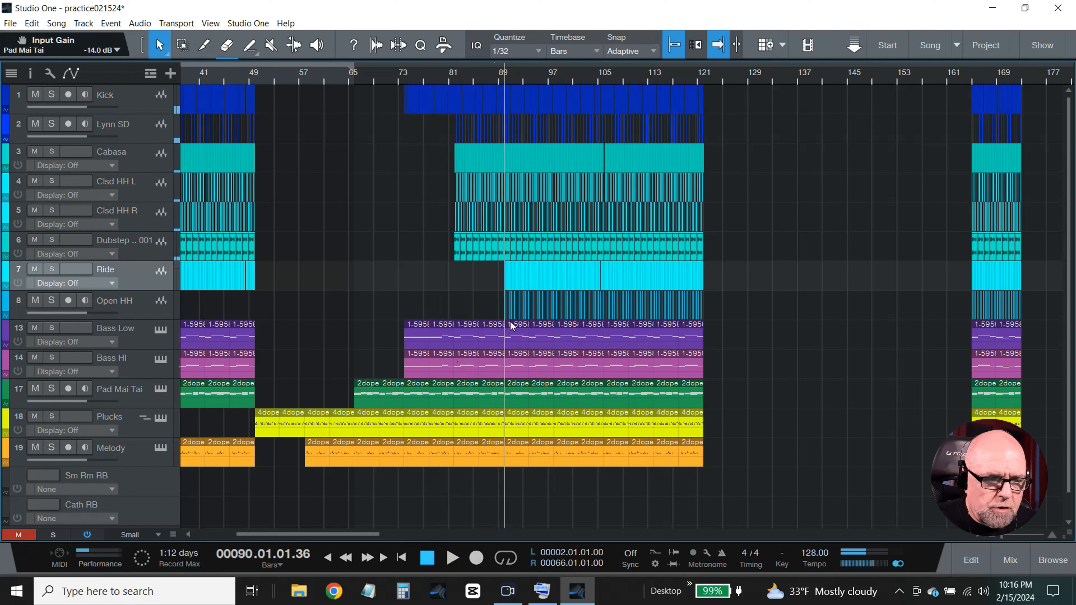
Delete the Ride and Open HH events between bars 90 and 98
left_click(540, 78)
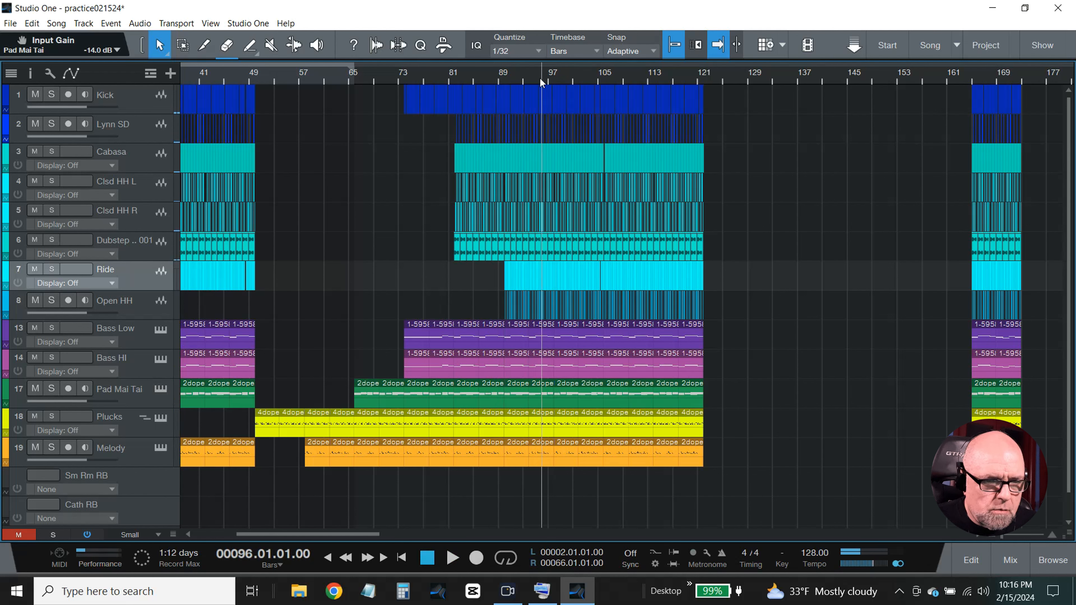
left_click(558, 79)
left_click(554, 78)
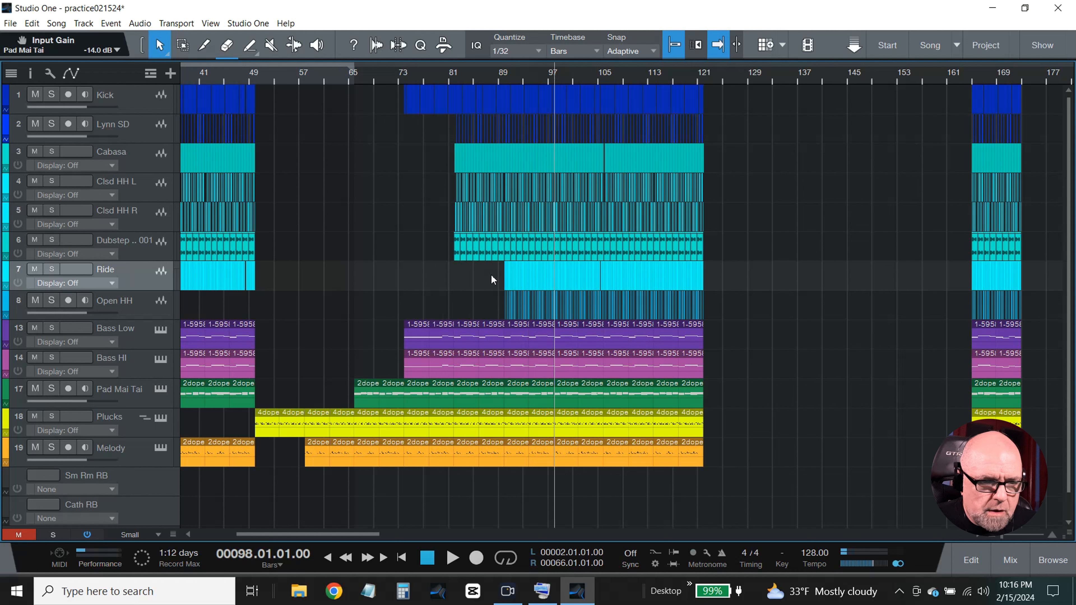
left_click_drag(491, 274, 553, 301)
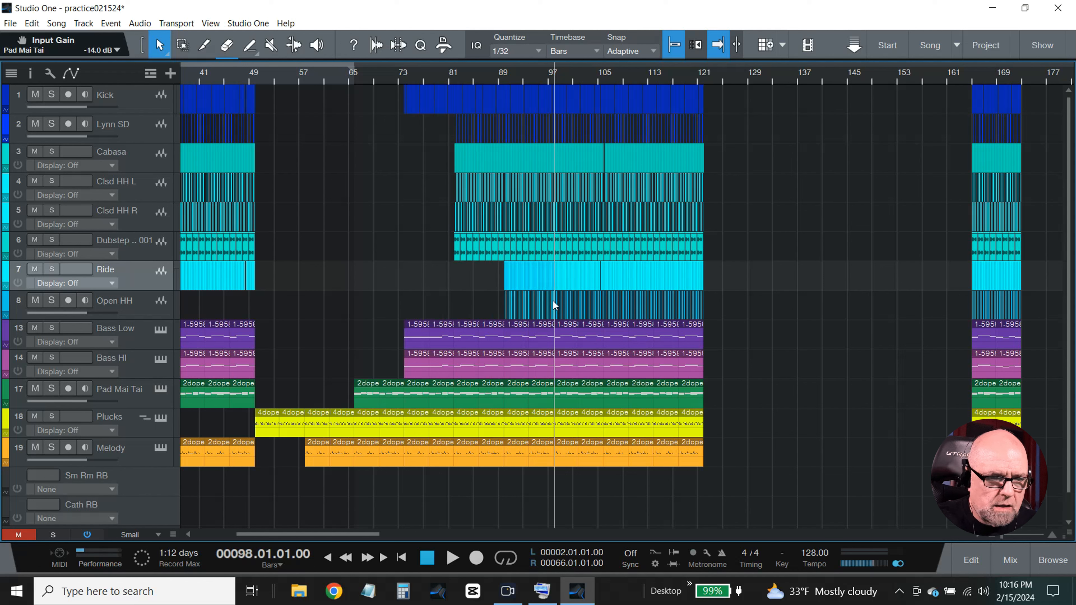
key("Delete")
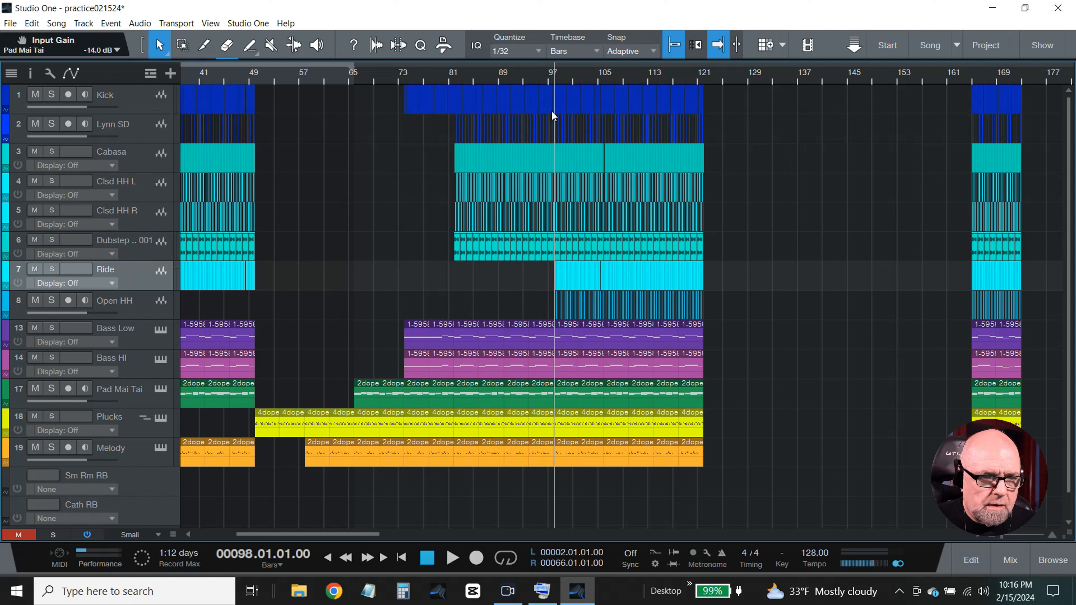
left_click(511, 76)
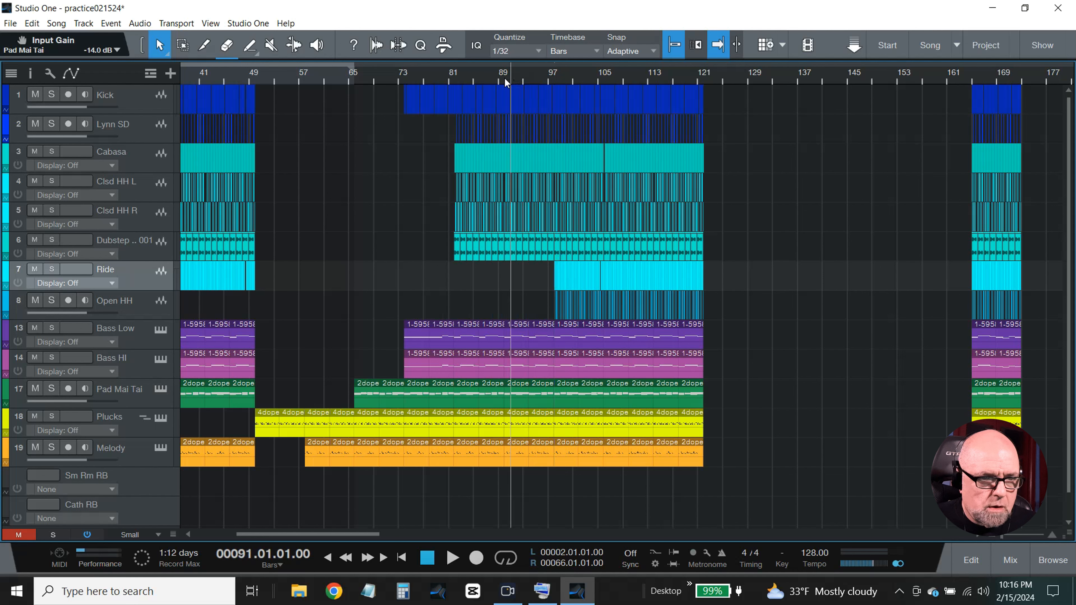
left_click(505, 80)
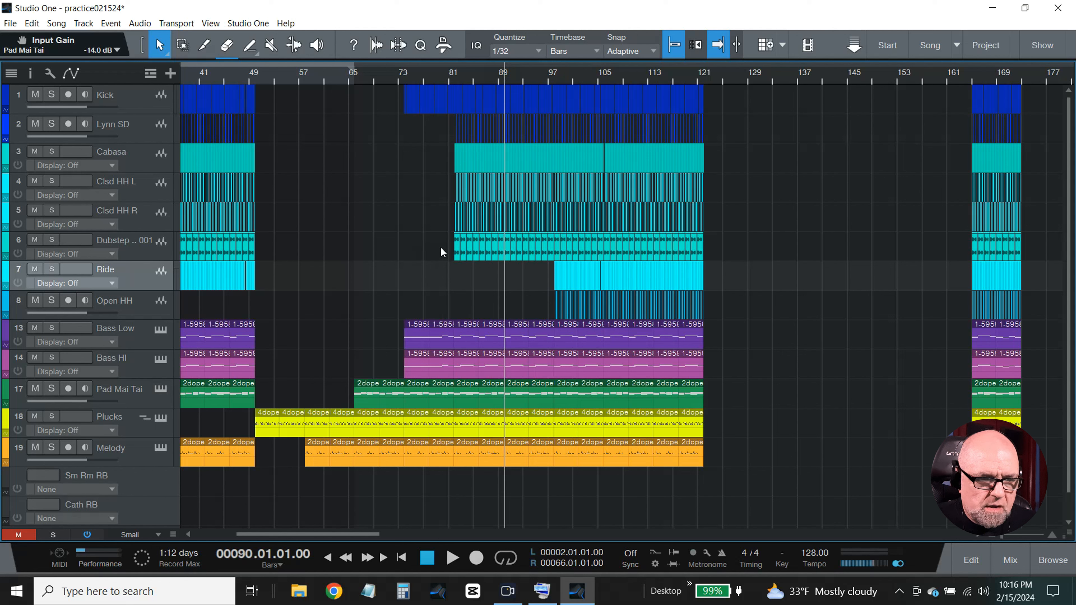
left_click(492, 249)
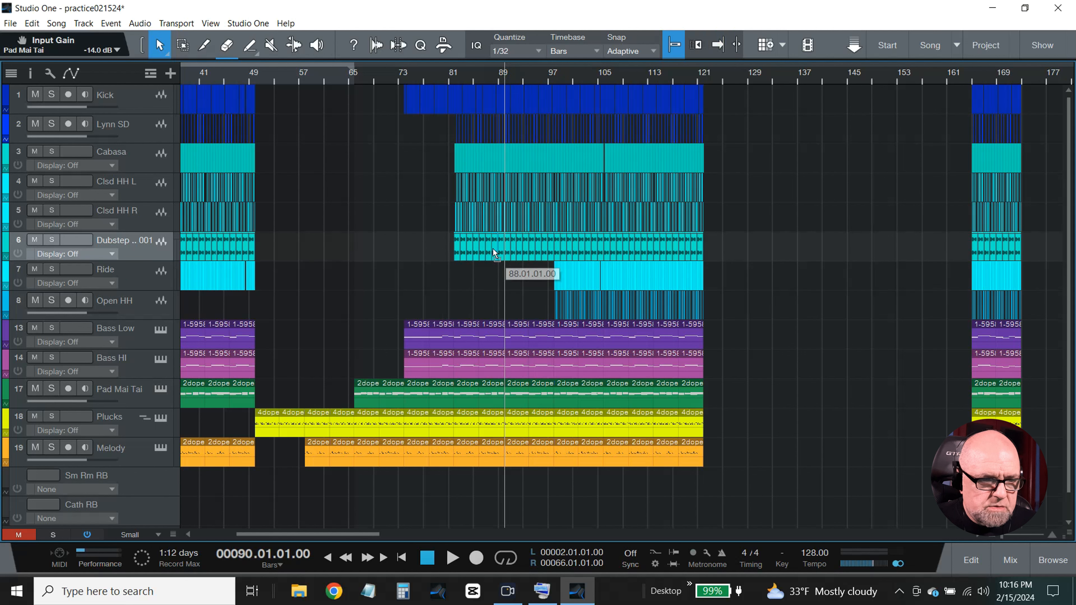
left_click(33, 23)
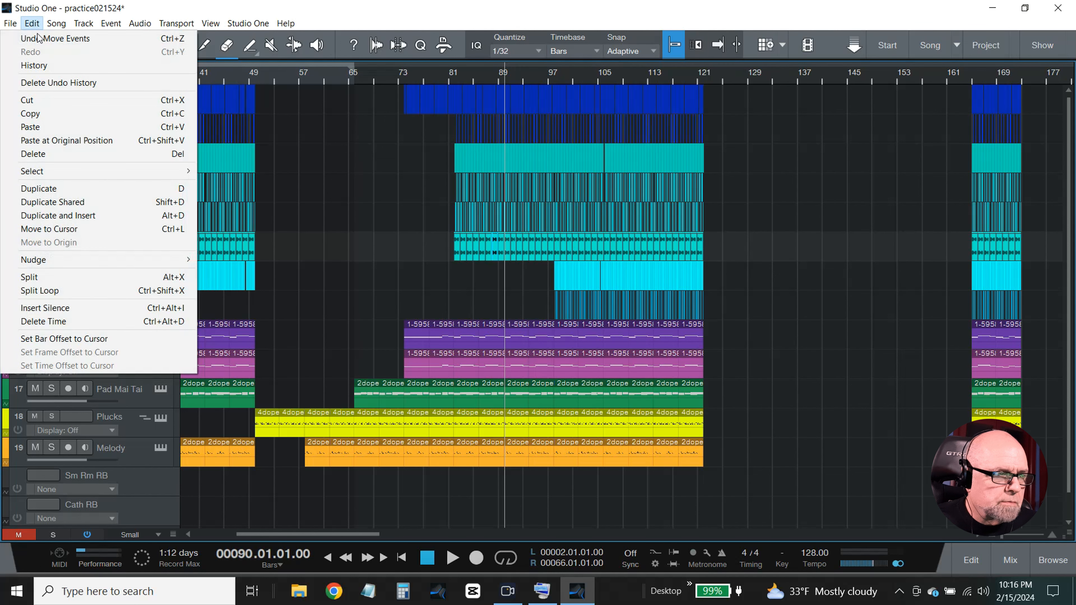
left_click(38, 38)
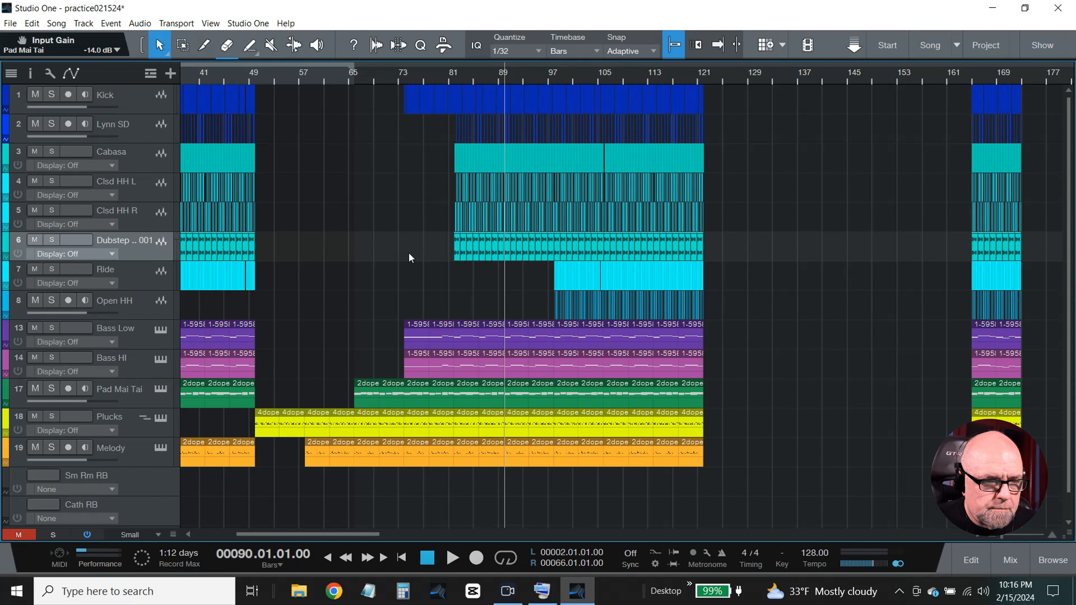
Delete the Dubstep loop events between bars 82 and 90
left_click_drag(411, 284, 505, 265)
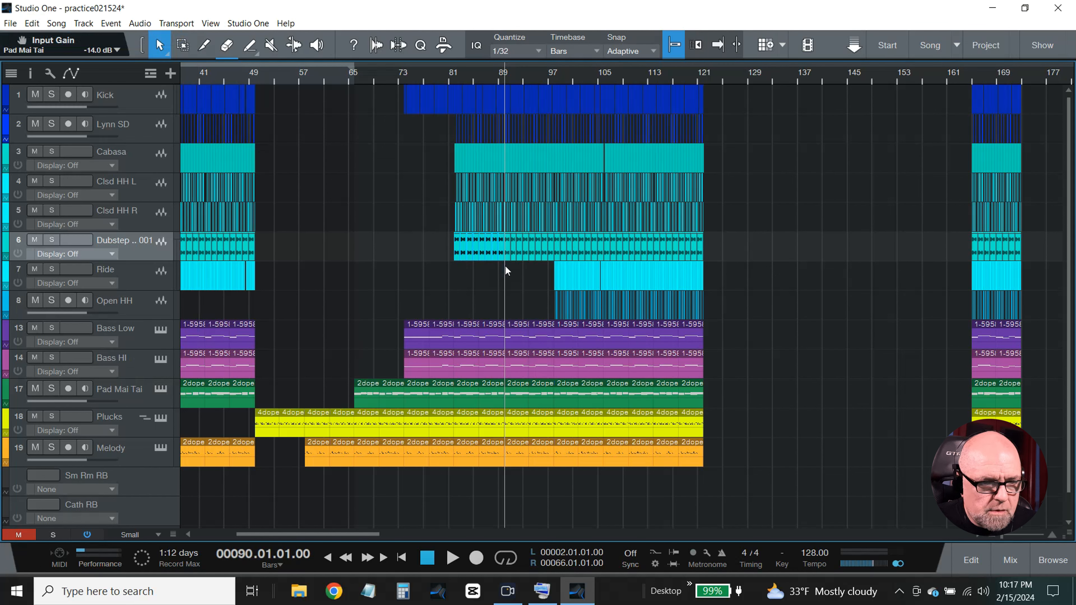
key("Delete")
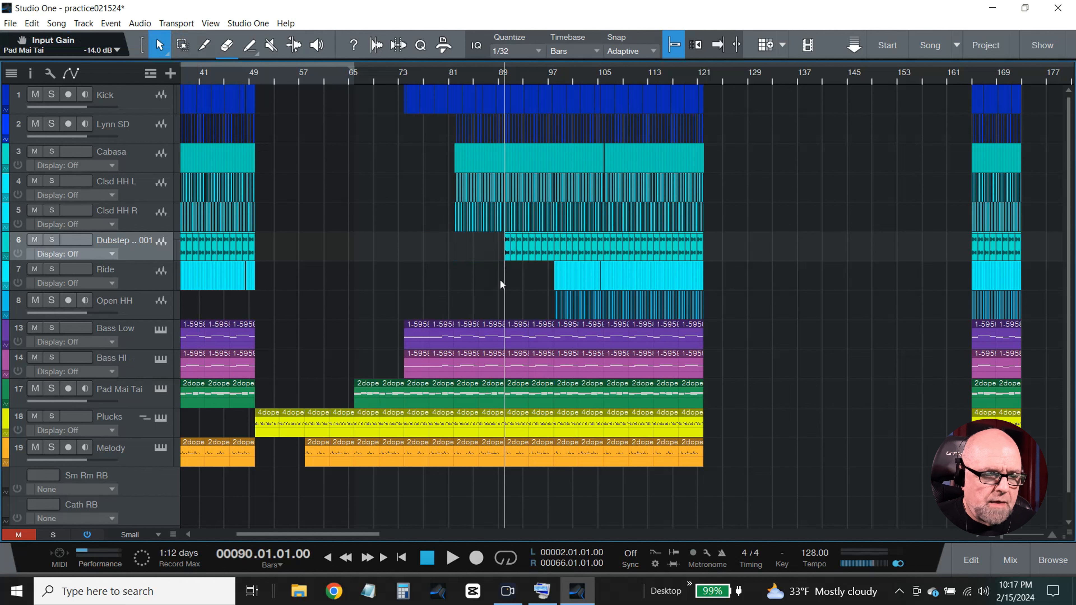
Delete every second Lynn SD hit between bars 82 and 90
left_click_drag(317, 533, 266, 531)
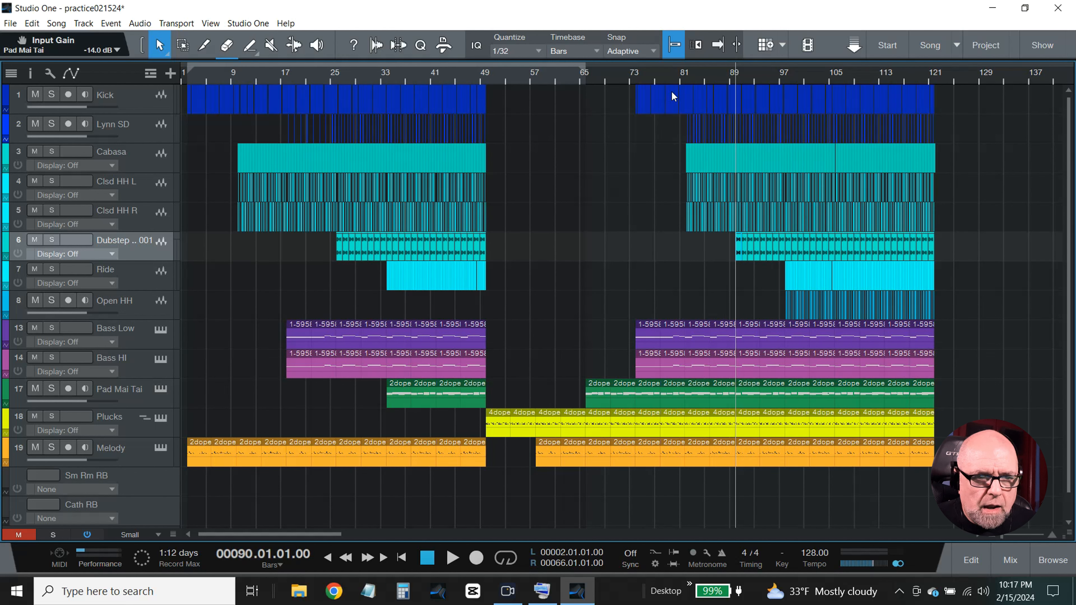
left_click(688, 72)
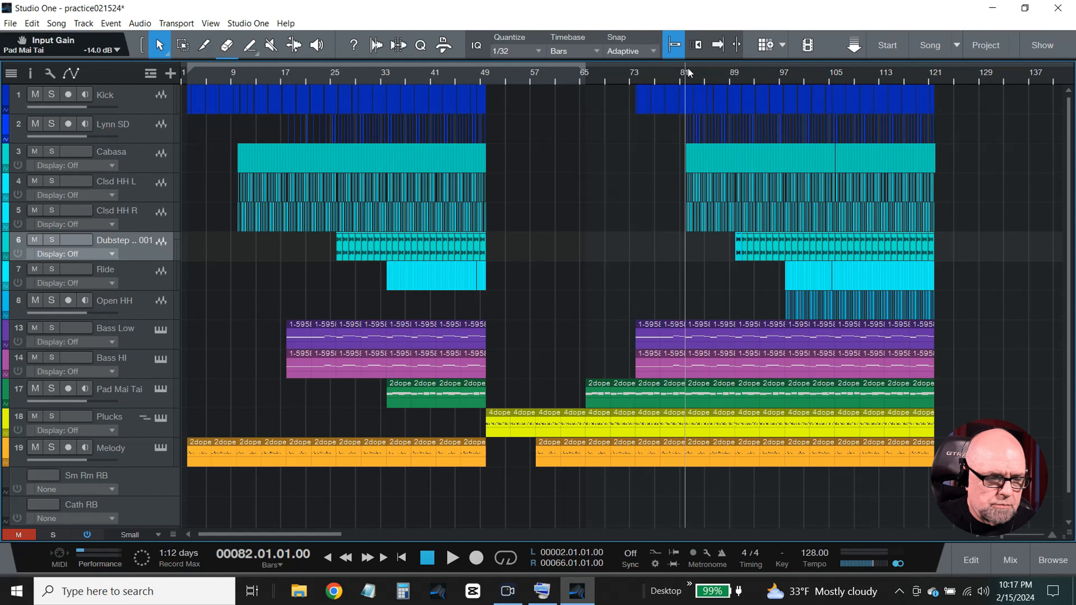
scroll(689, 72, "up", 5)
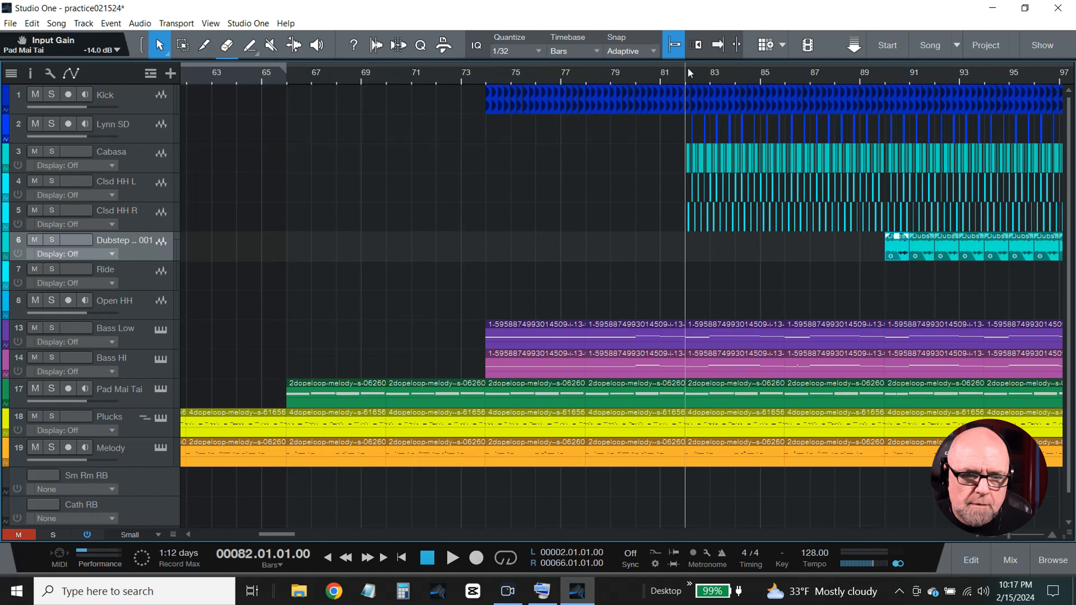
left_click(879, 78)
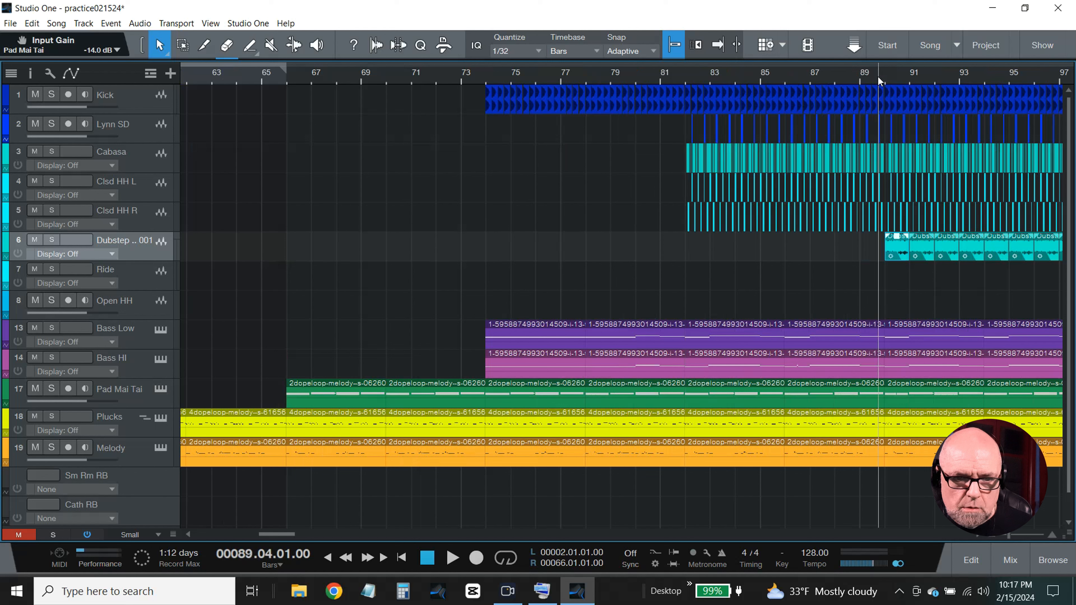
left_click(886, 78)
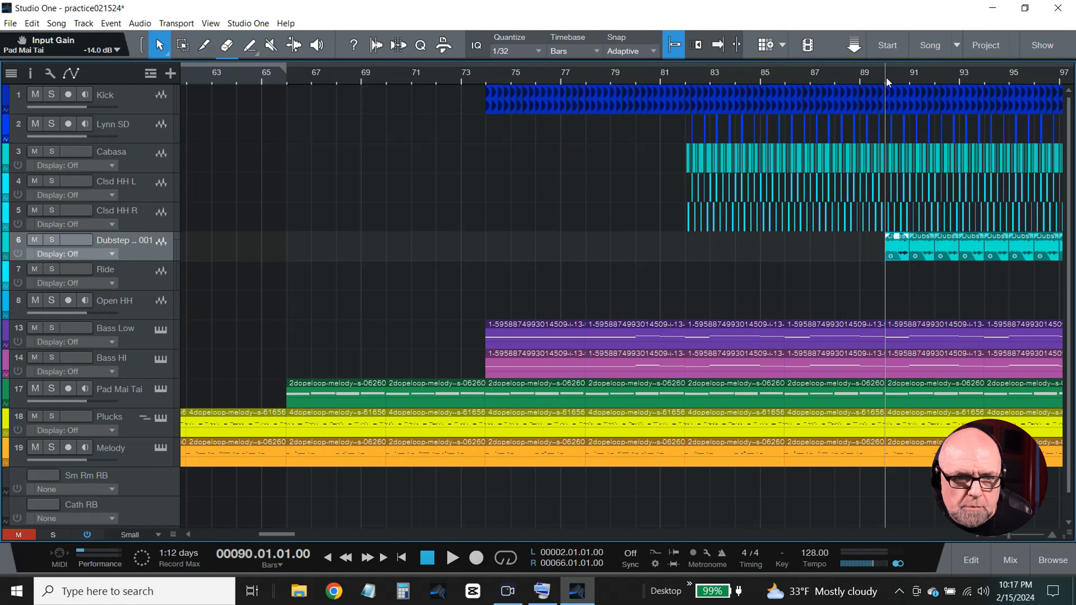
left_click(705, 128)
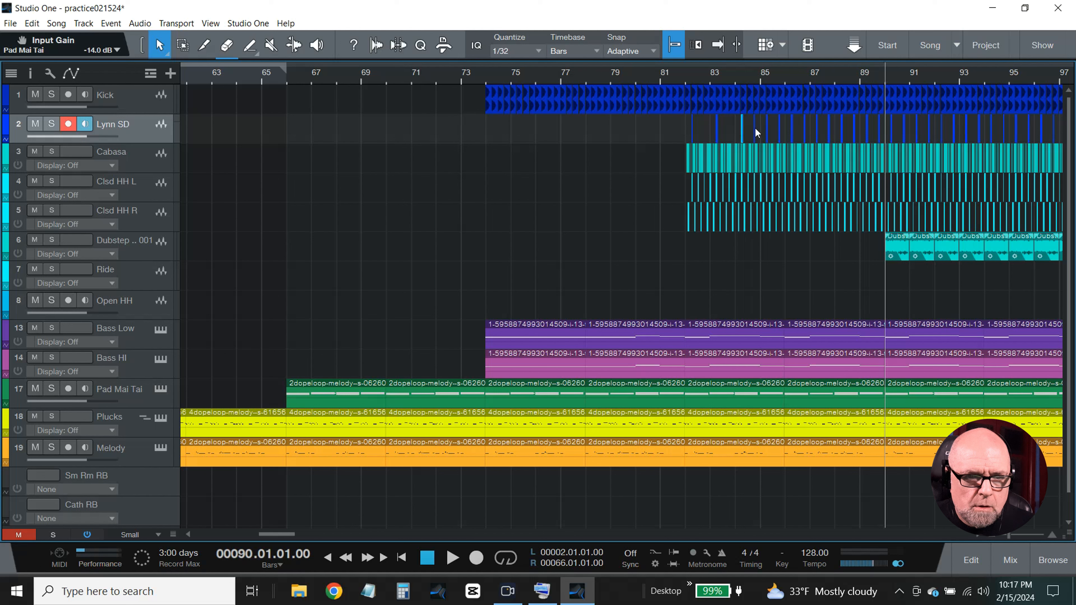
left_click_drag(754, 127, 798, 137)
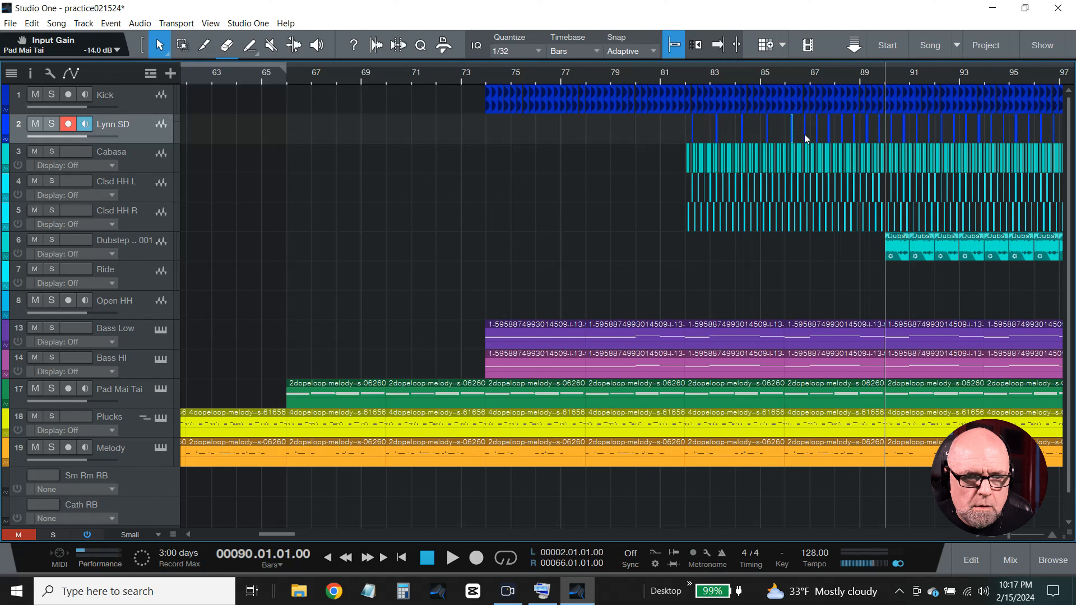
left_click(804, 135)
key("Delete")
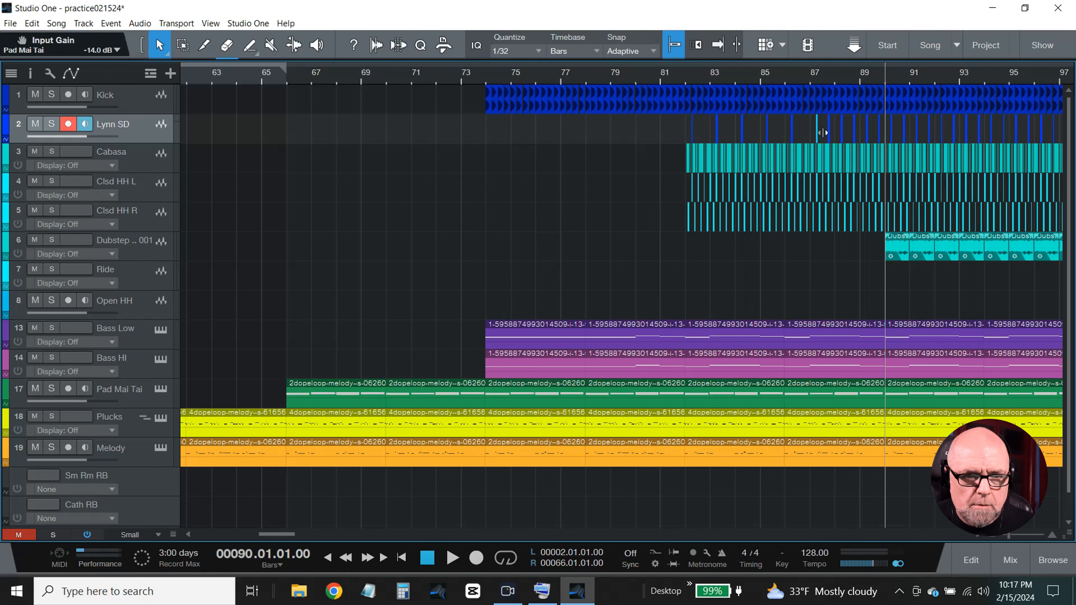
left_click(829, 134)
key("Delete")
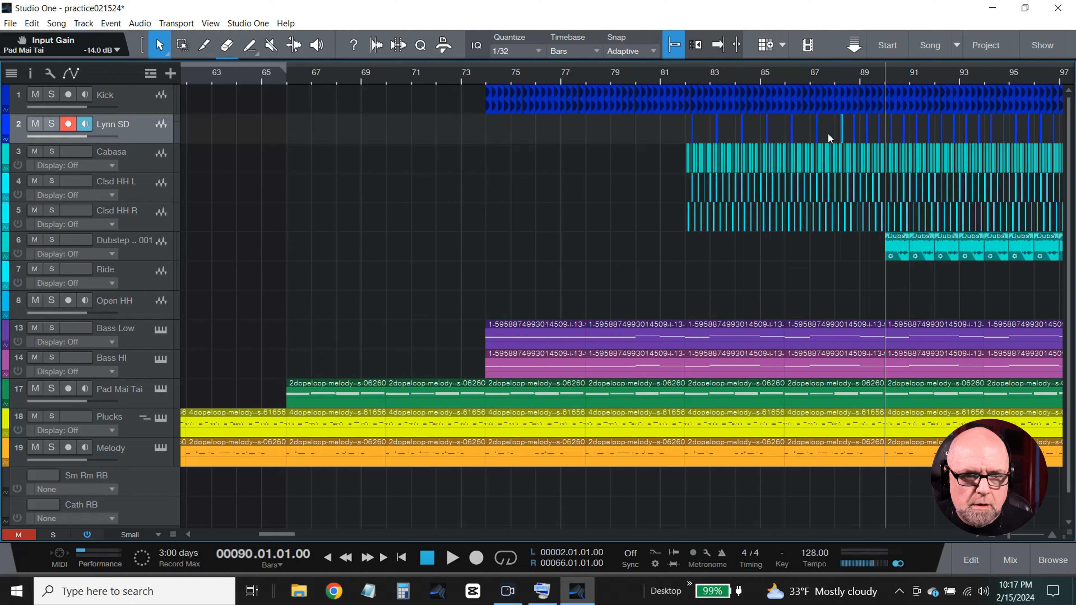
left_click(842, 133)
left_click(854, 133)
key("Delete")
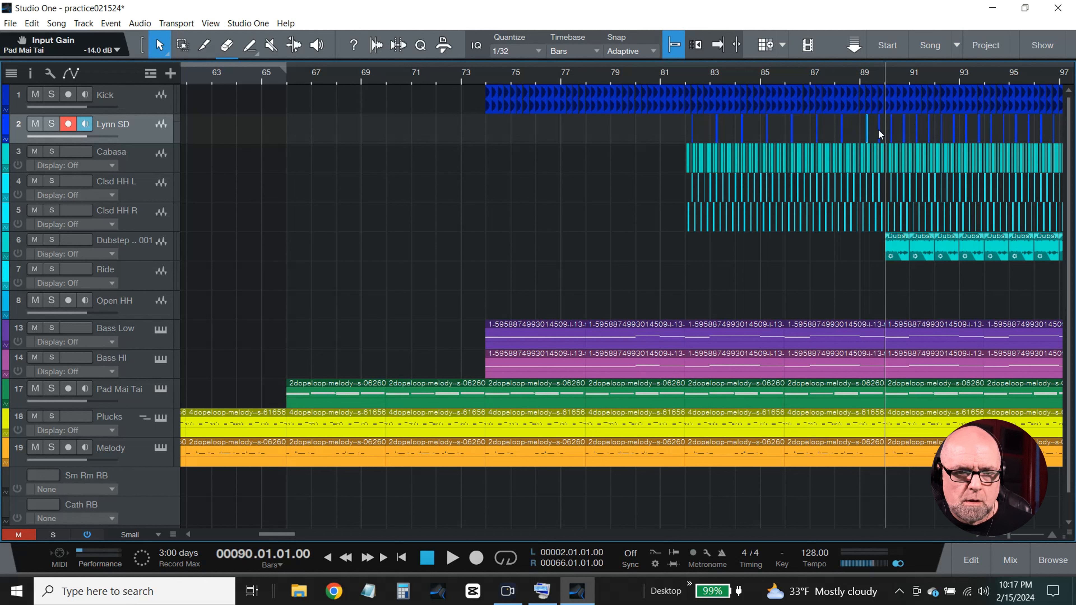
key("Delete")
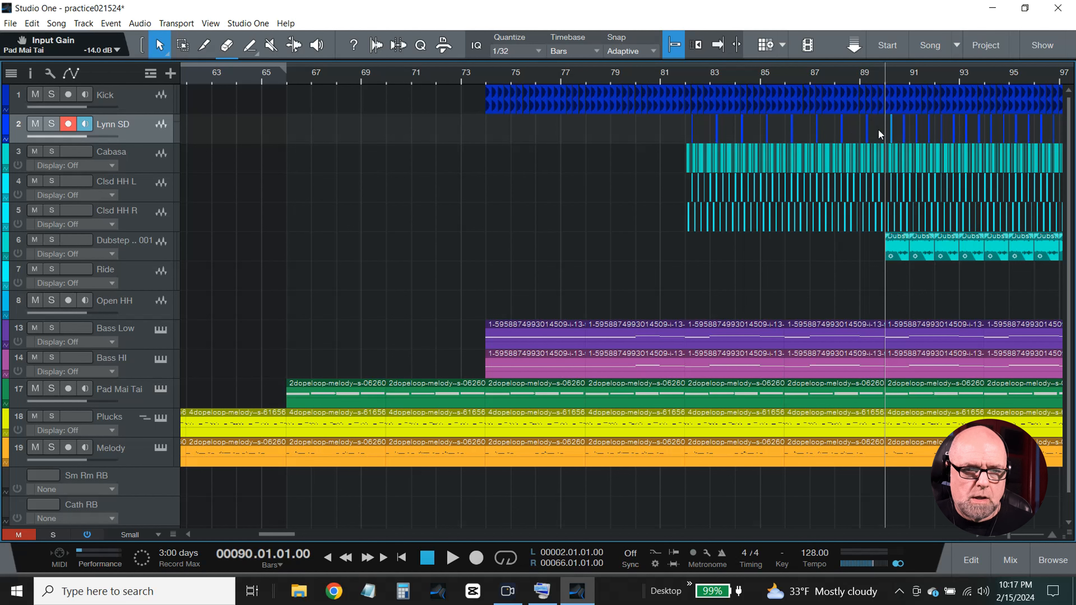
Play the arrangement from bar 50 to about bar 98 and stop
scroll(921, 482, "down", 1)
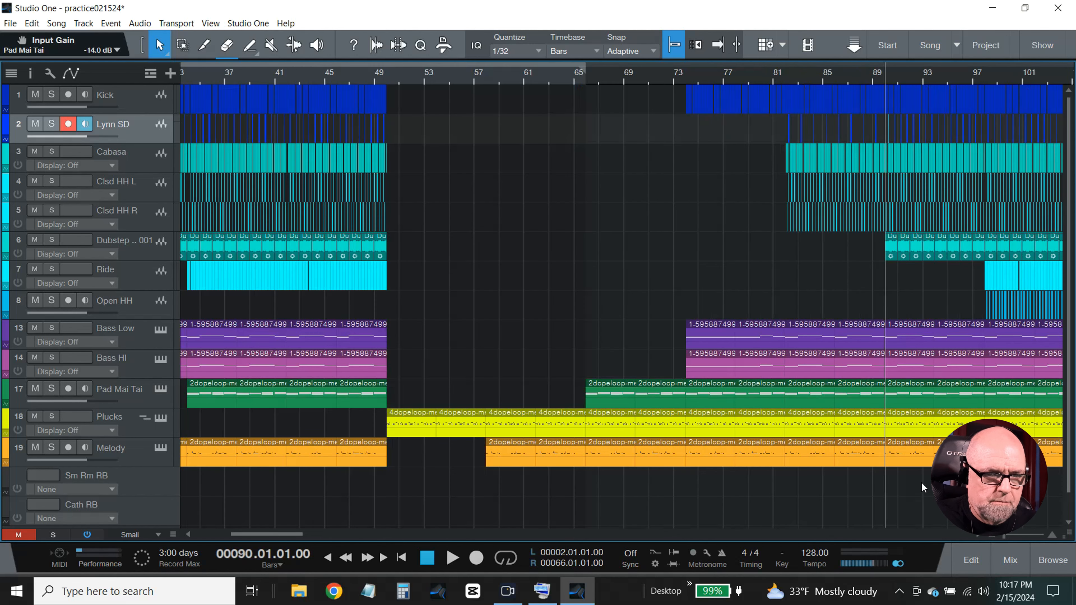
scroll(921, 482, "down", 1)
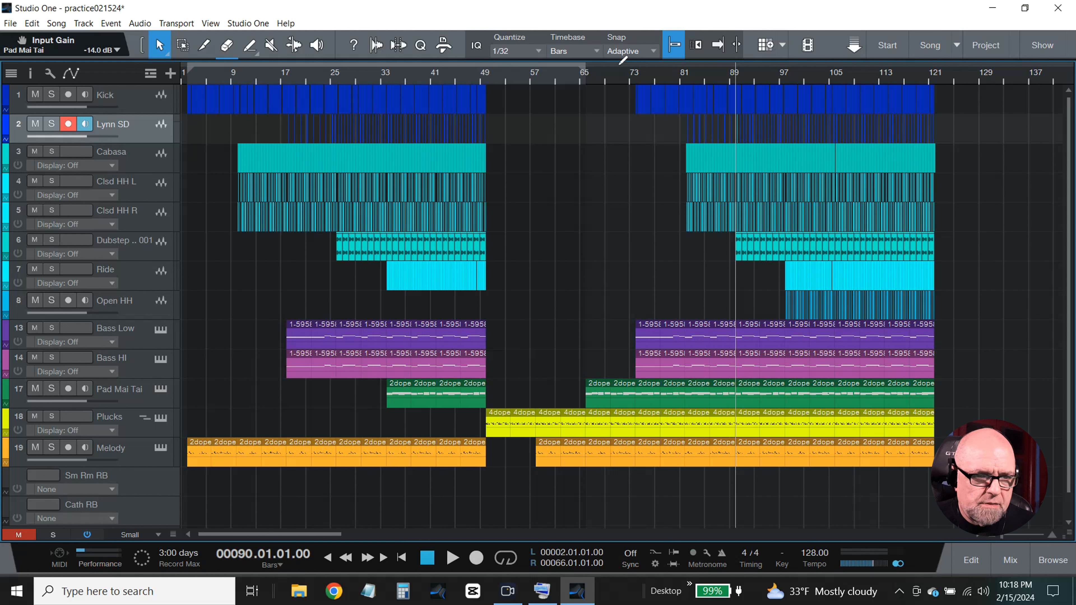
left_click(489, 77)
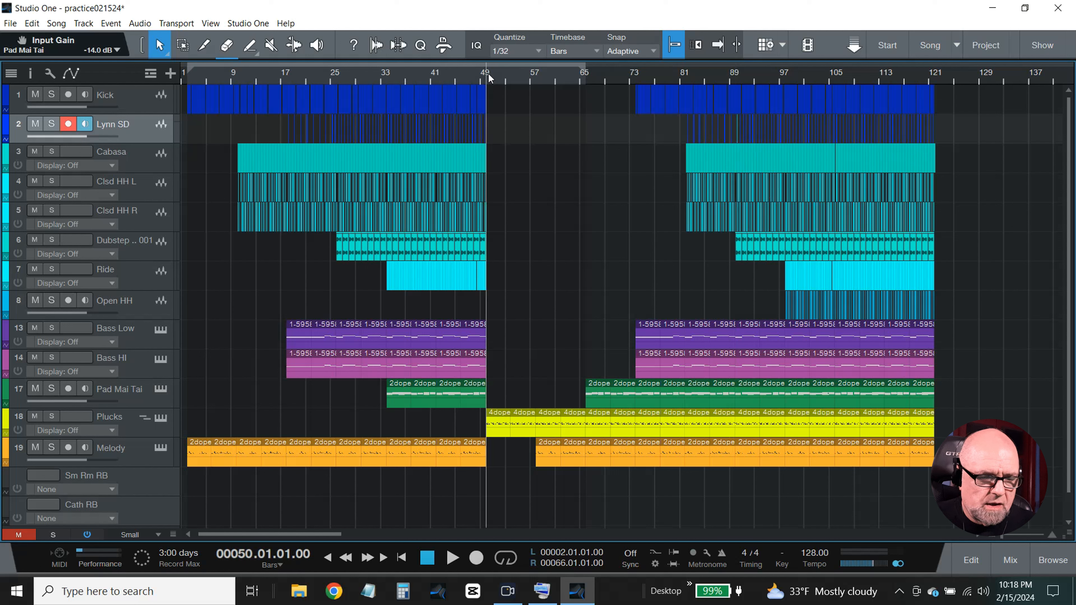
key("space")
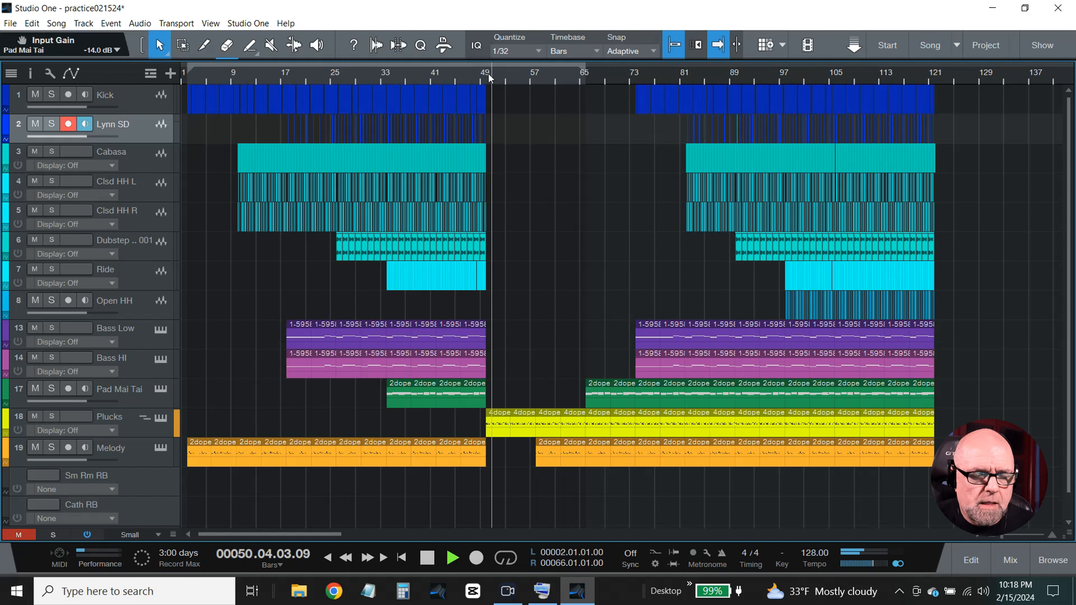
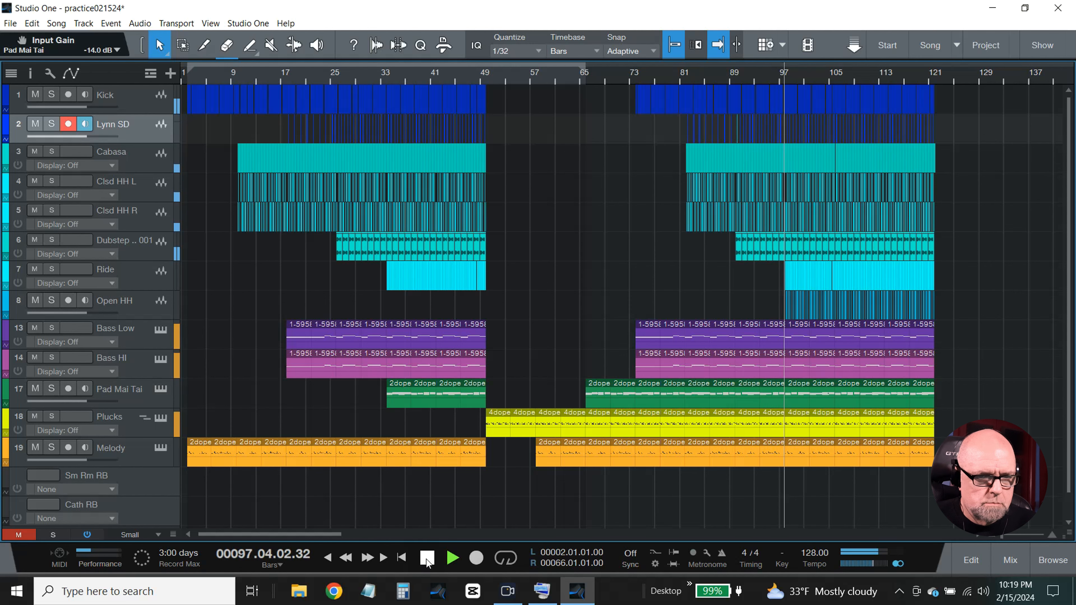
left_click(428, 563)
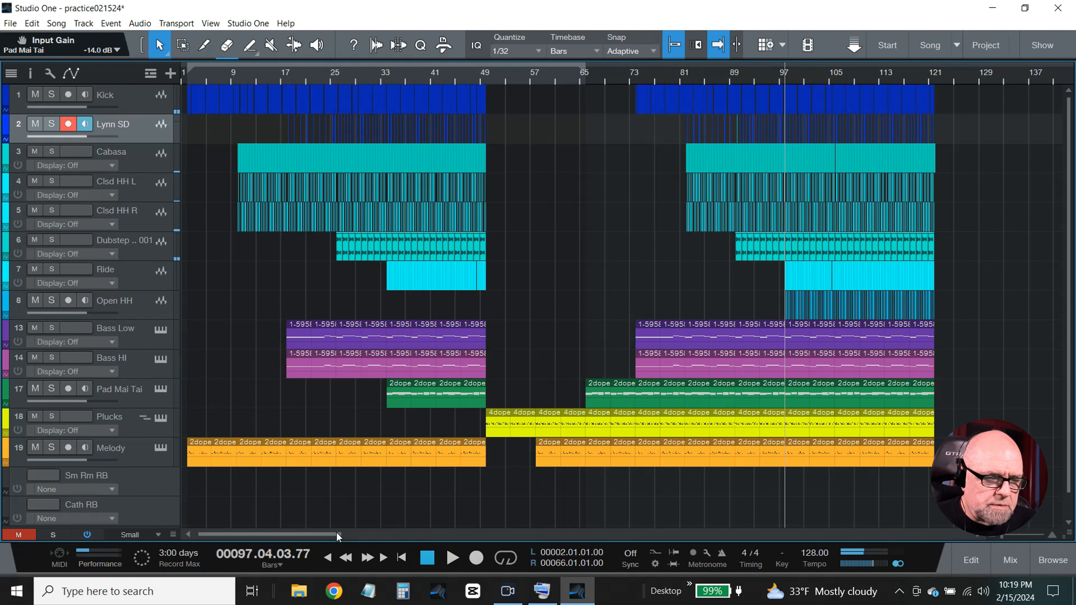
Roll the edit history back to action 87, undoing the newer Lynn SD, Dubstep loop and Ride deletions
left_click_drag(335, 536, 364, 536)
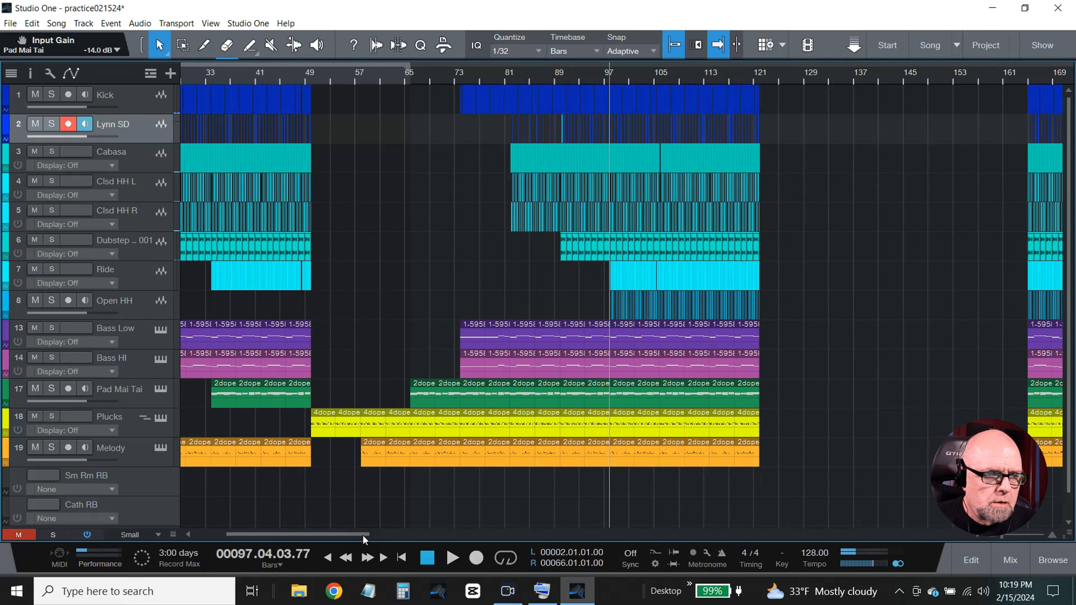
left_click(31, 23)
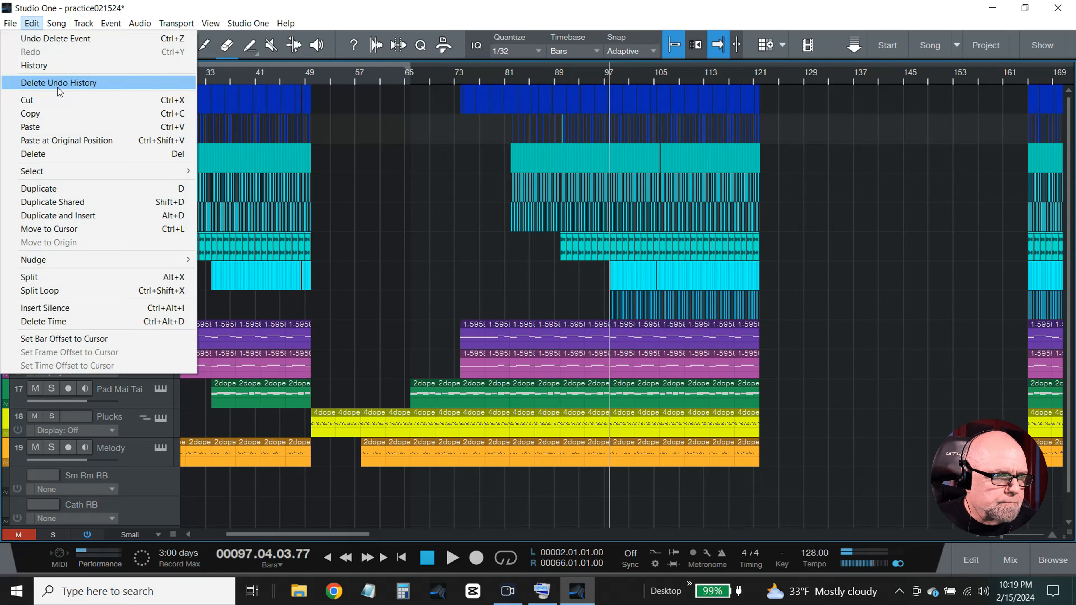
left_click(55, 68)
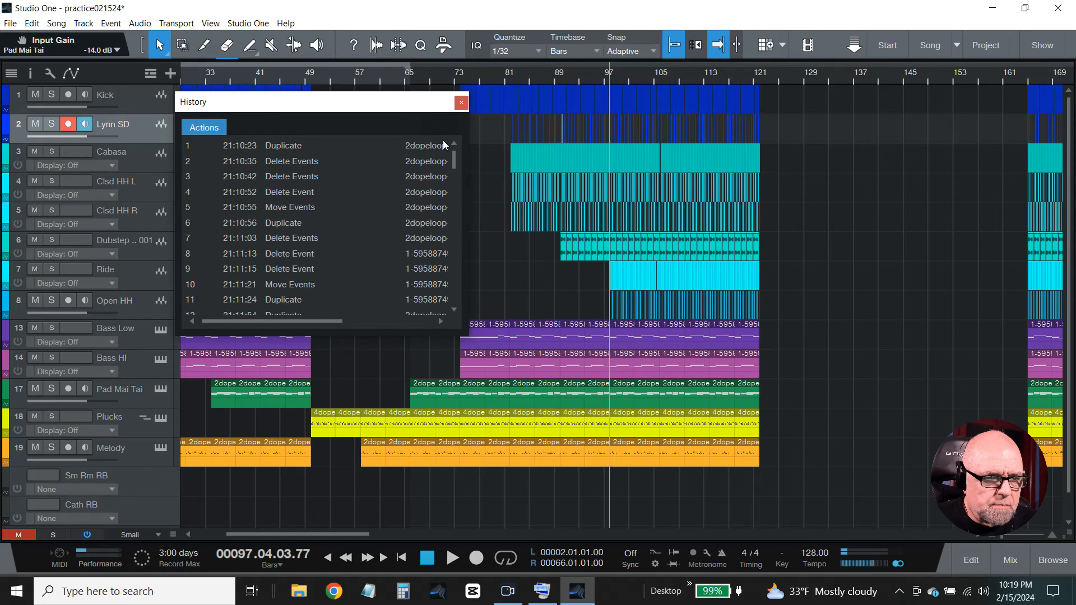
left_click_drag(454, 162, 467, 323)
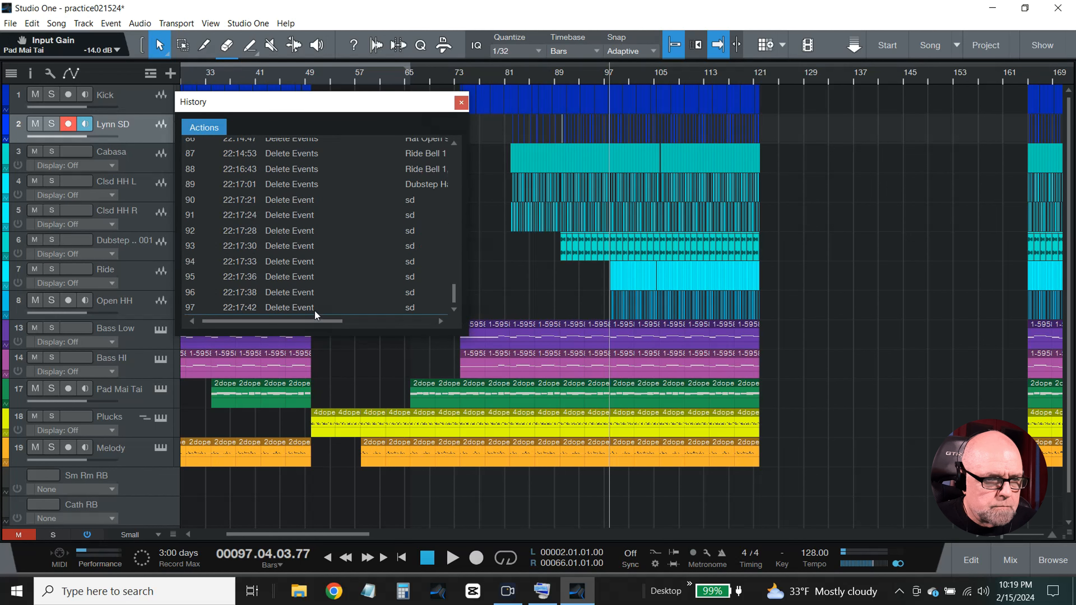
left_click(285, 300)
left_click(280, 284)
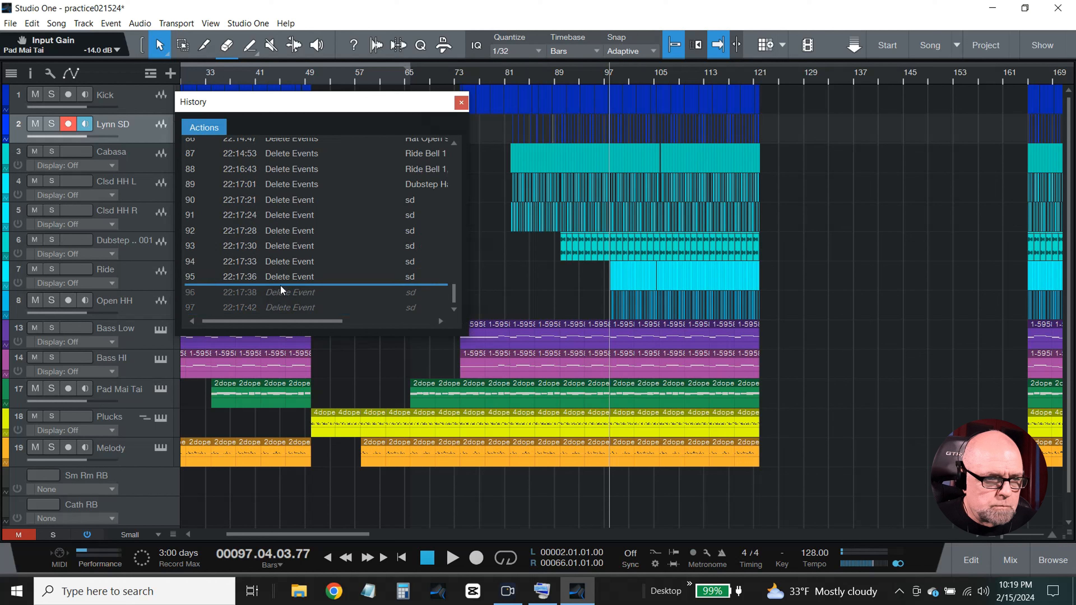
left_click(279, 201)
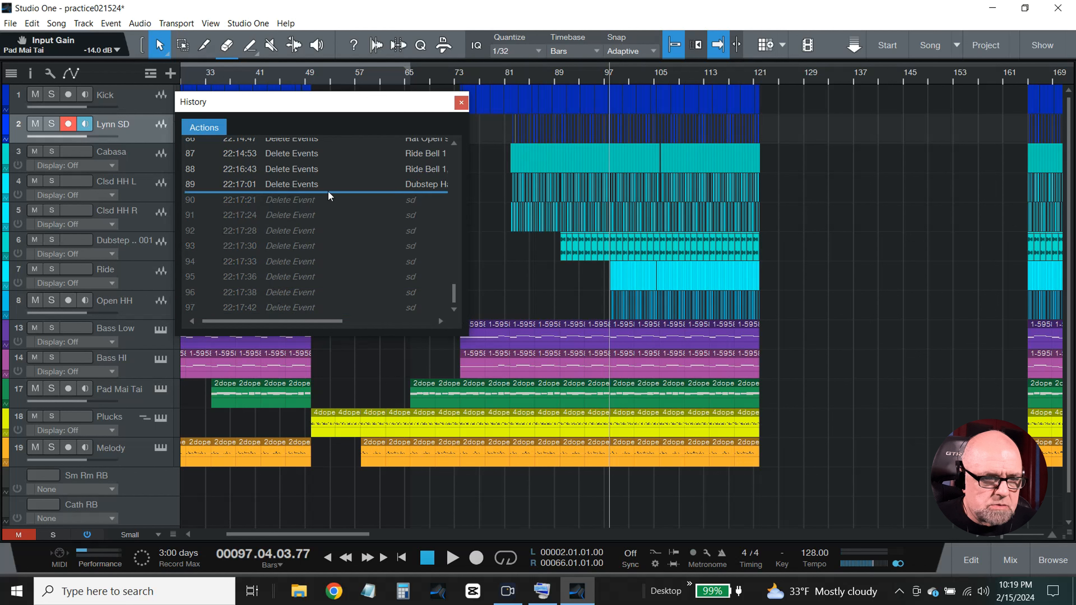
left_click(283, 162)
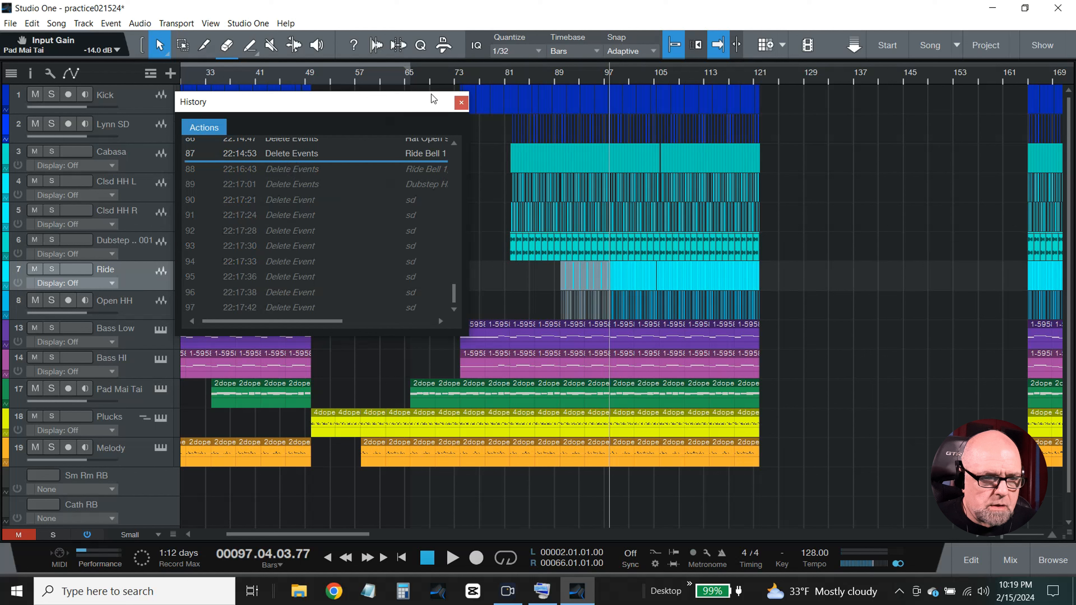
left_click(461, 102)
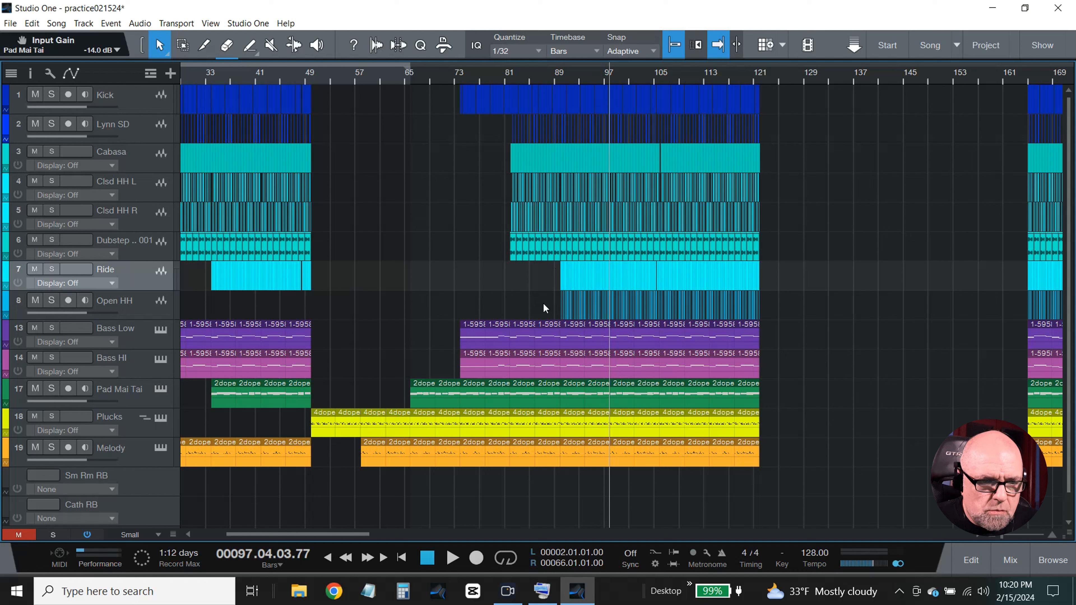
Delete the Open HH events between bars 90 and 98
left_click(609, 304)
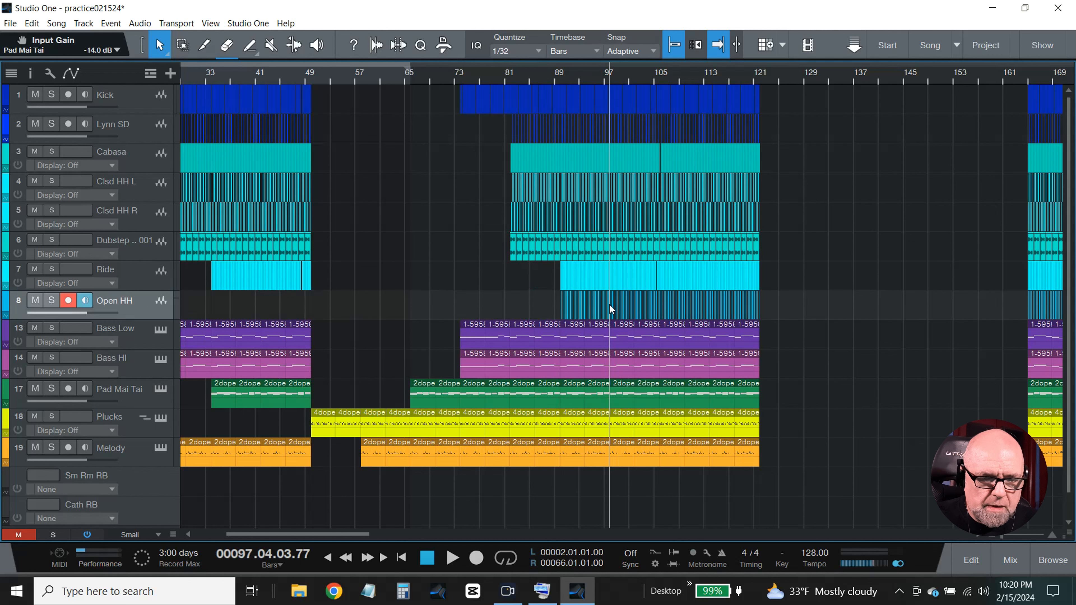
key("Delete")
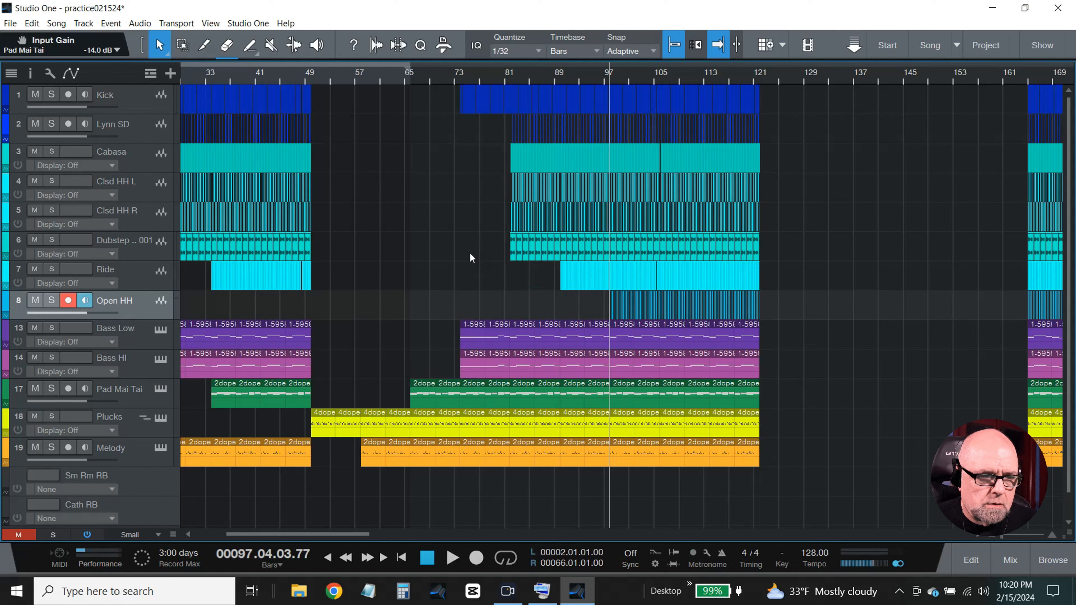
Play the revised re-build section from bar 50 to about bar 86 and stop
left_click(315, 78)
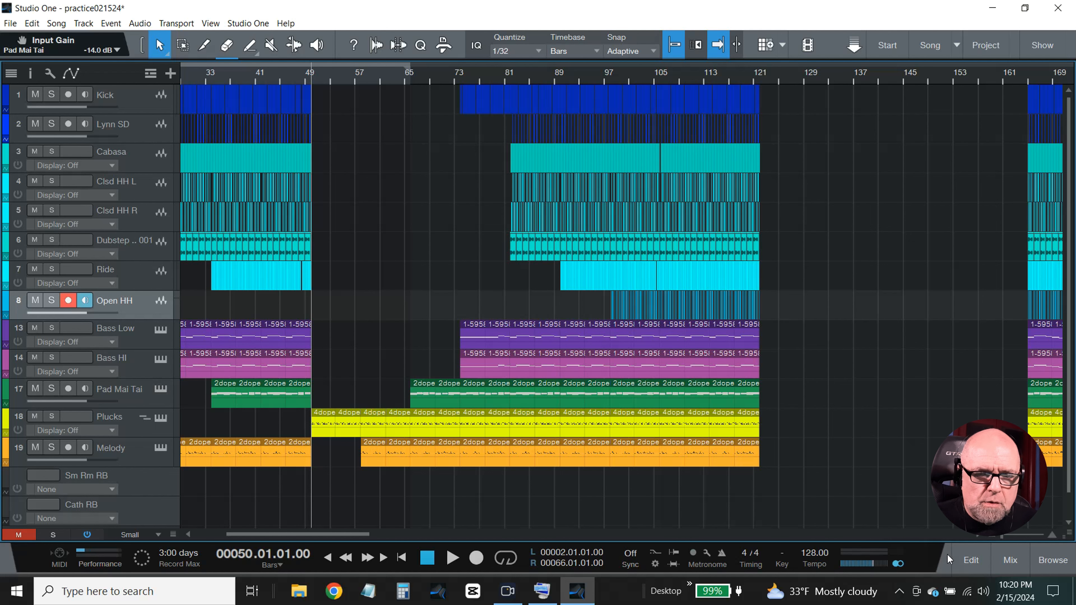
scroll(978, 535, "right", 2)
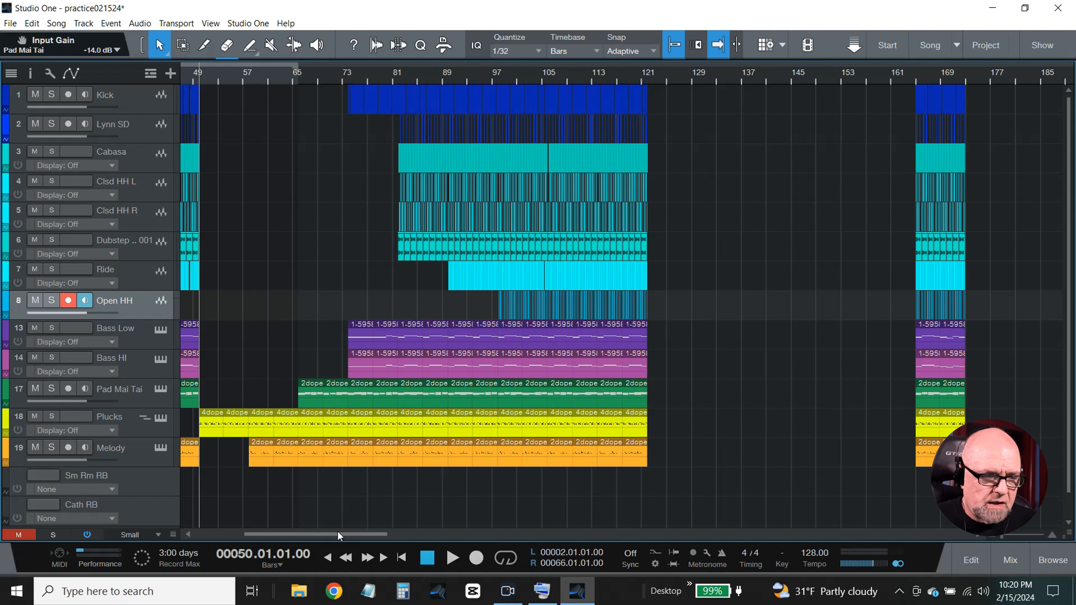
left_click_drag(337, 533, 304, 534)
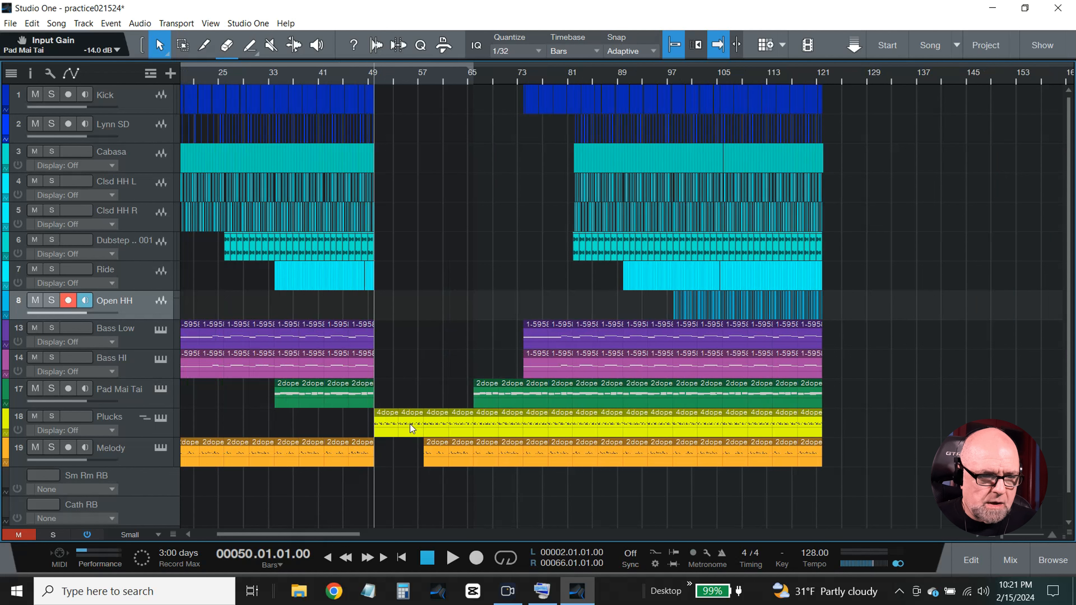
left_click_drag(352, 533, 303, 535)
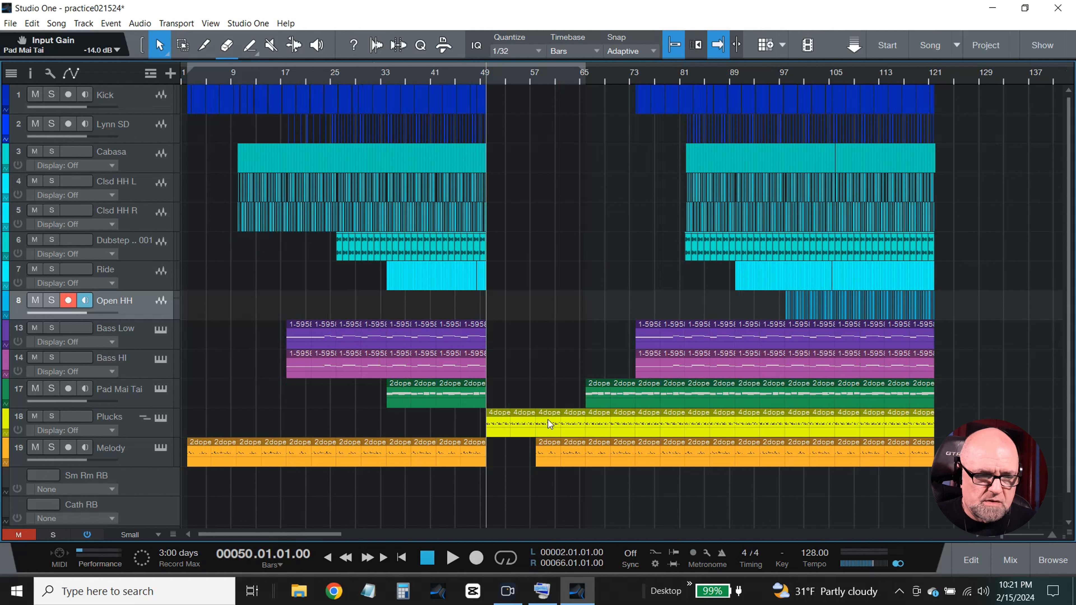
left_click_drag(305, 534, 337, 536)
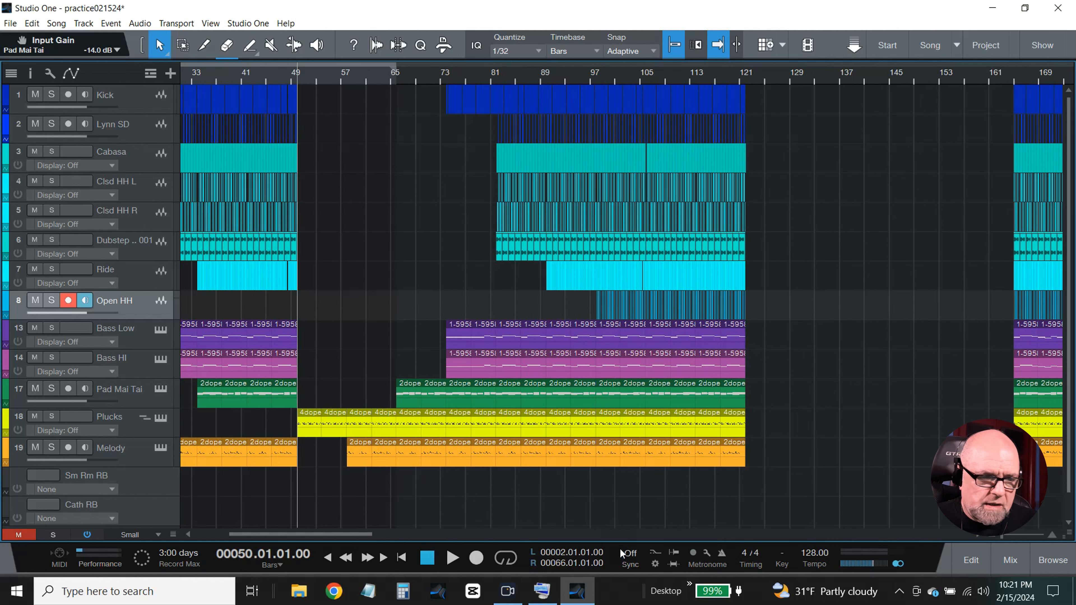
mouse_move(359, 535)
left_mouse_down()
mouse_move(375, 536)
mouse_move(362, 538)
left_mouse_up()
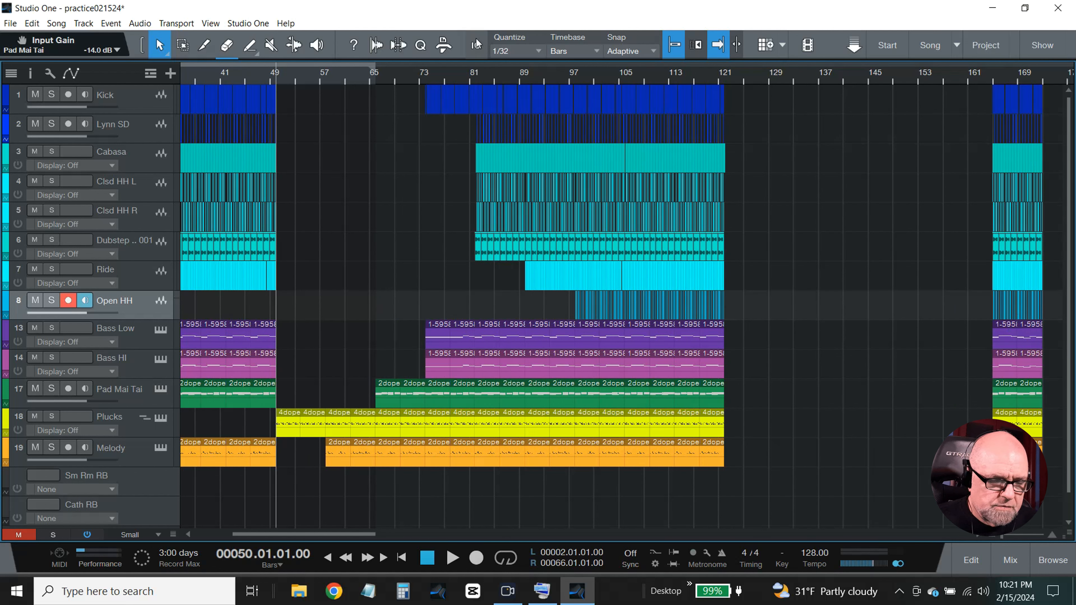
key("space")
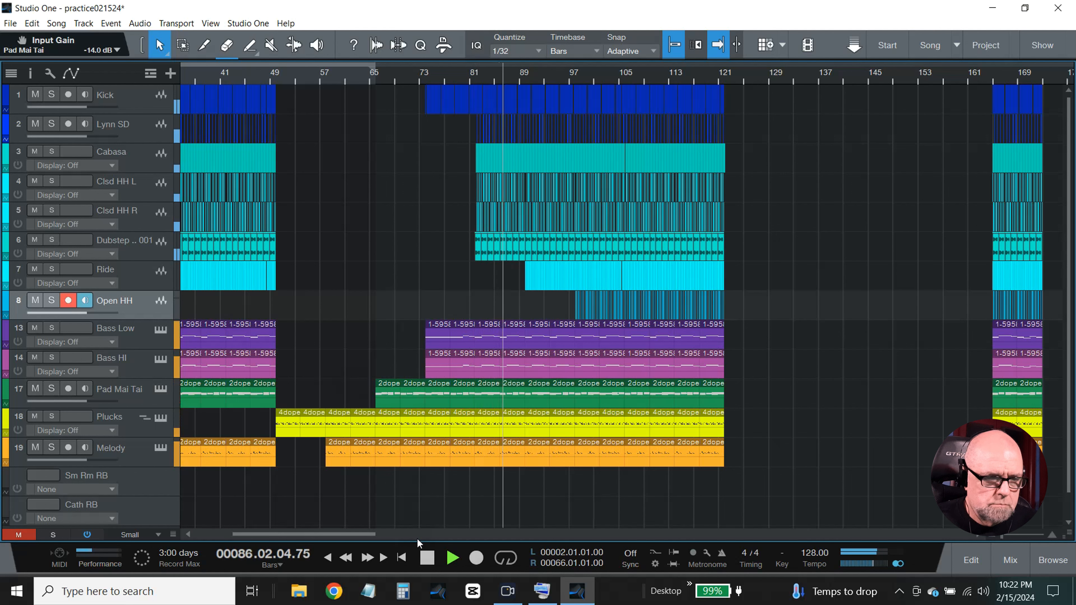
left_click(426, 559)
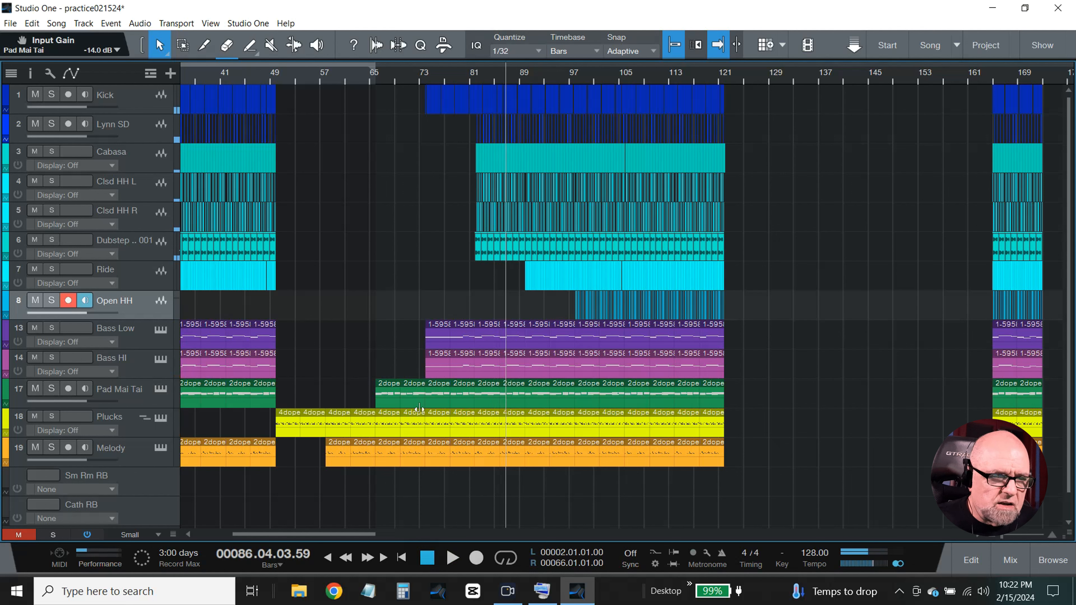
Select the Cabasa, Clsd HH L and Clsd HH R events from bar 82 onward and move them earlier toward bar 74
left_click(425, 75)
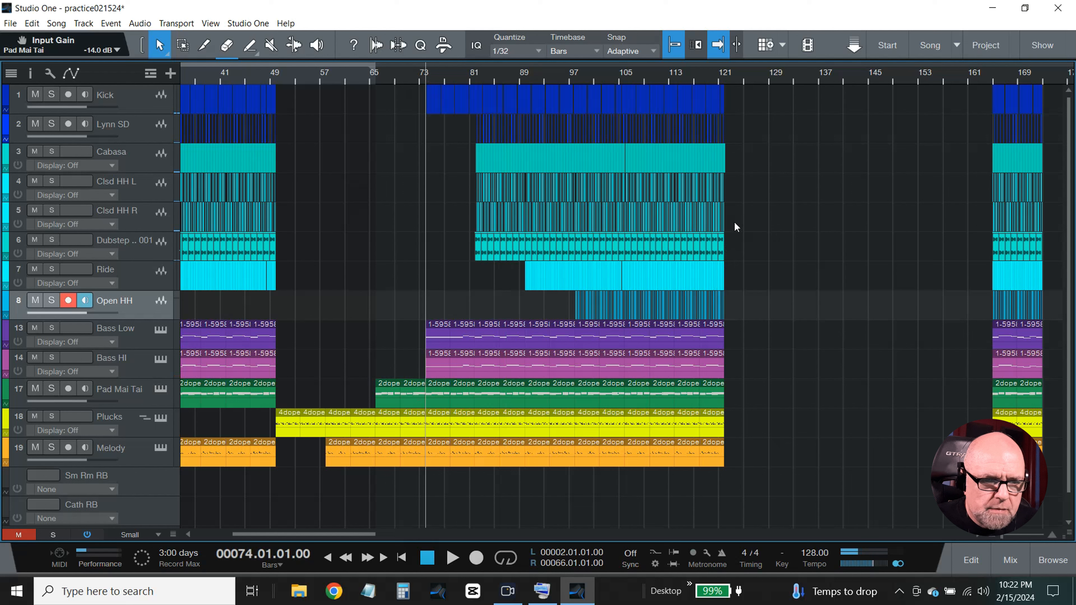
mouse_move(730, 222)
left_mouse_down()
mouse_move(612, 216)
mouse_move(436, 160)
left_mouse_up()
key("e")
key("e")
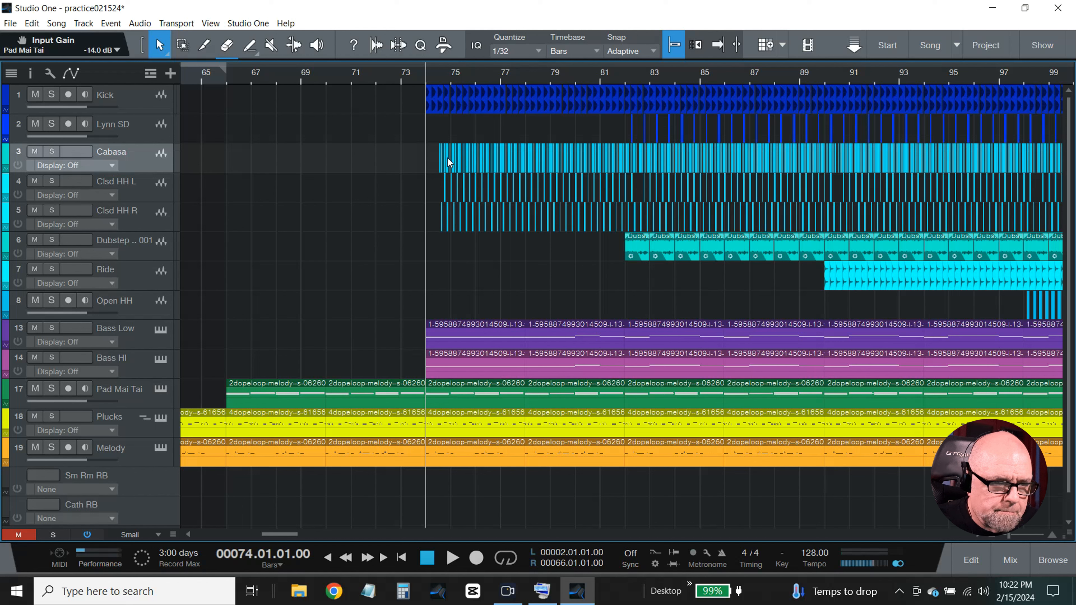
Try moving the selected Cabasa and closed hi-hat events further back toward bar 74, and undo that move
left_click_drag(516, 160, 504, 161)
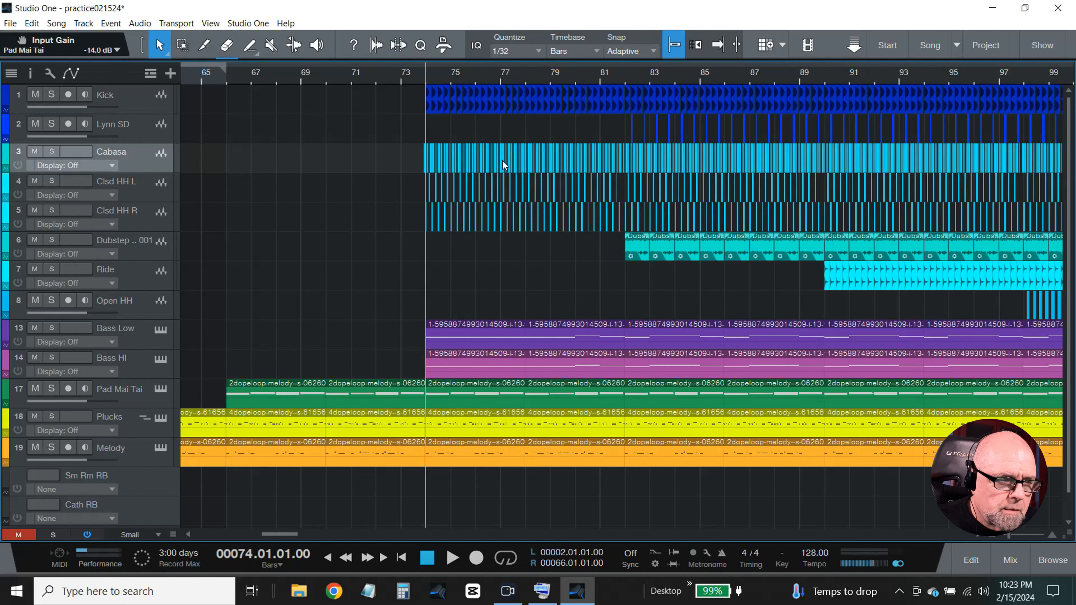
left_click(32, 24)
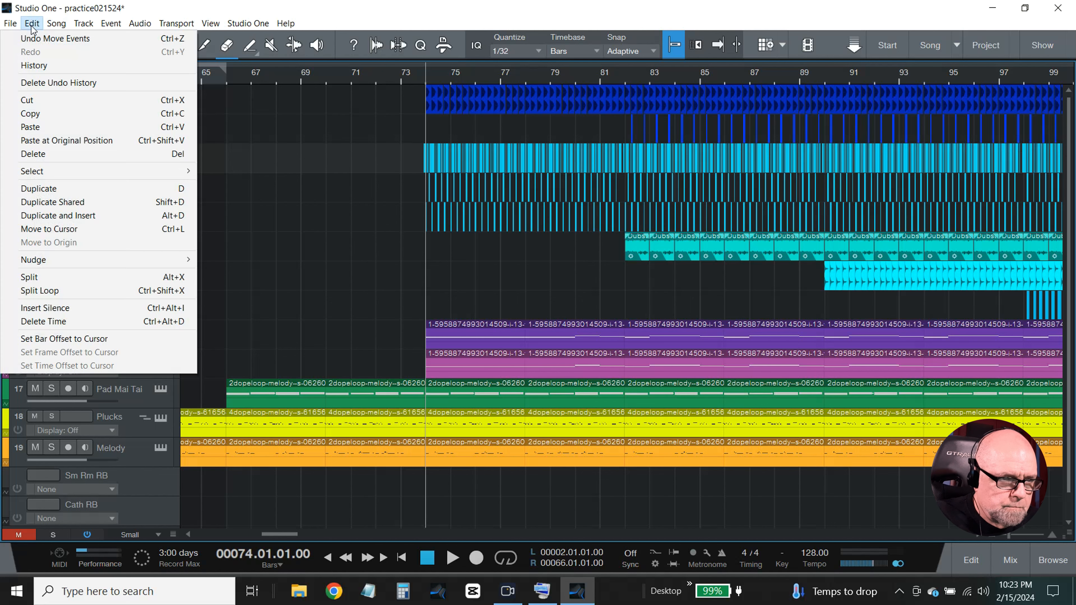
left_click(30, 24)
left_click(31, 23)
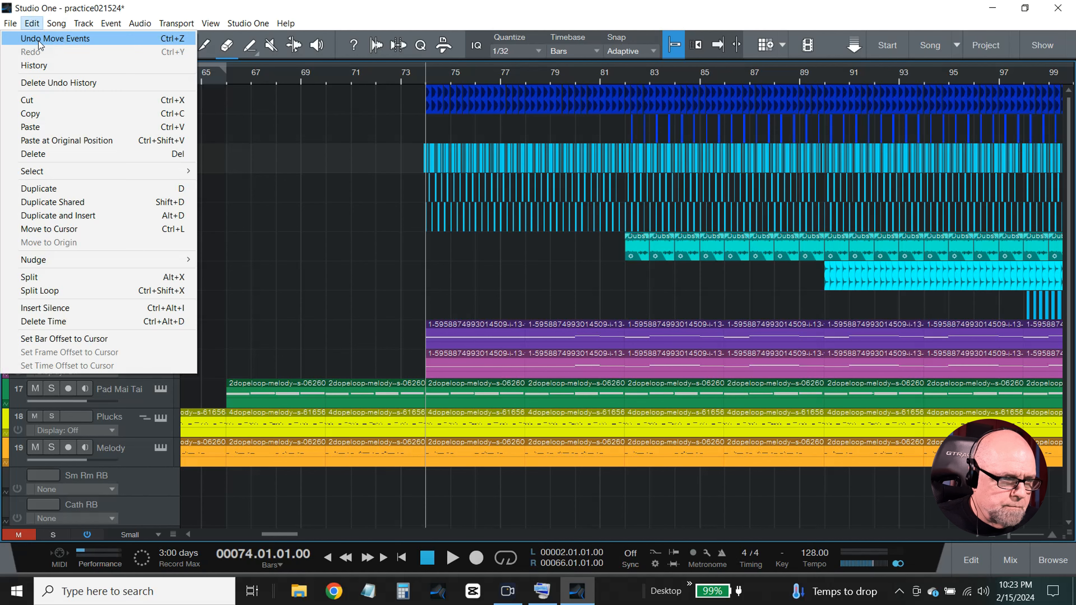
left_click(39, 41)
Shift the selected Cabasa and closed hi-hat events closer to the playhead at bar 74
key("e")
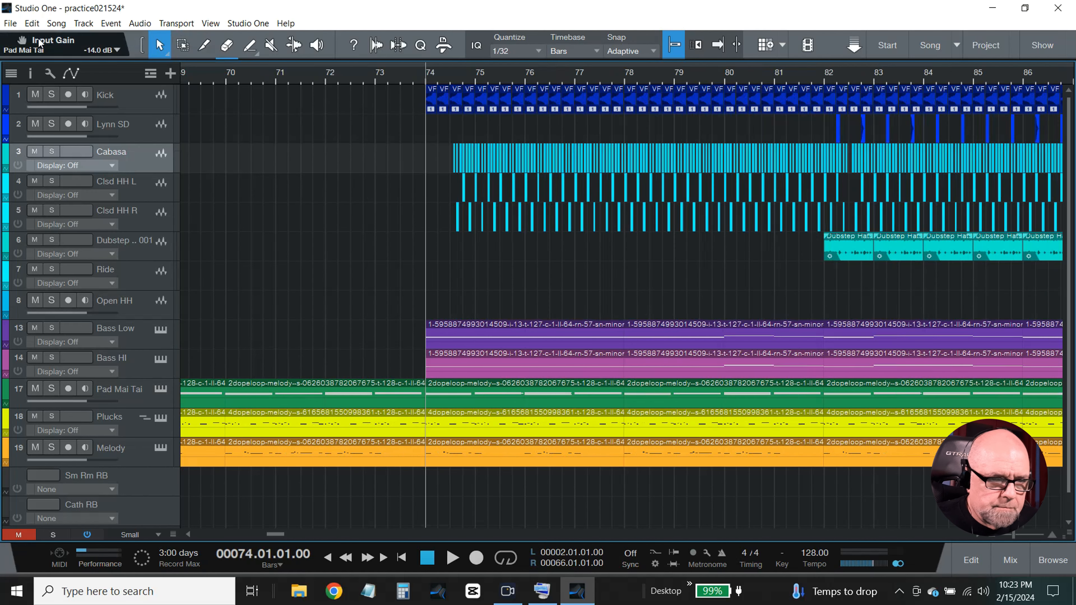
left_click_drag(487, 149, 460, 154)
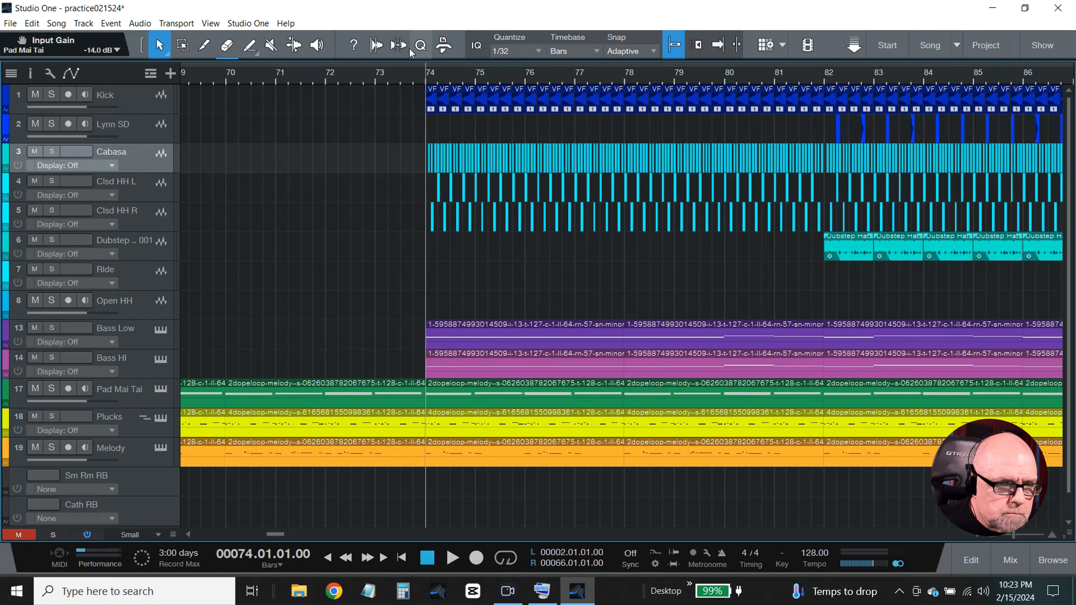
left_click(395, 75)
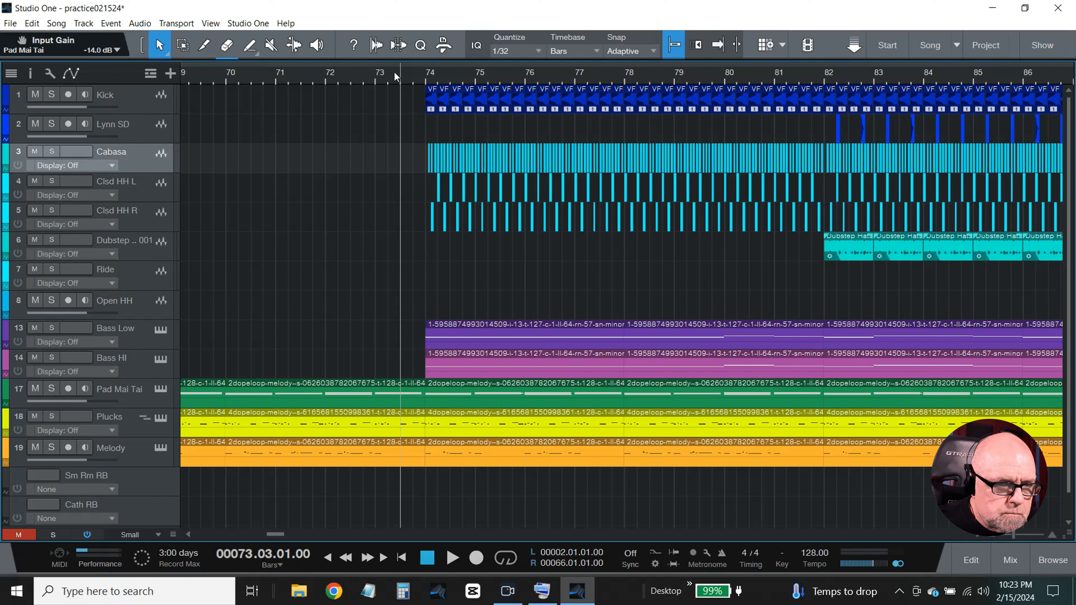
left_click(425, 81)
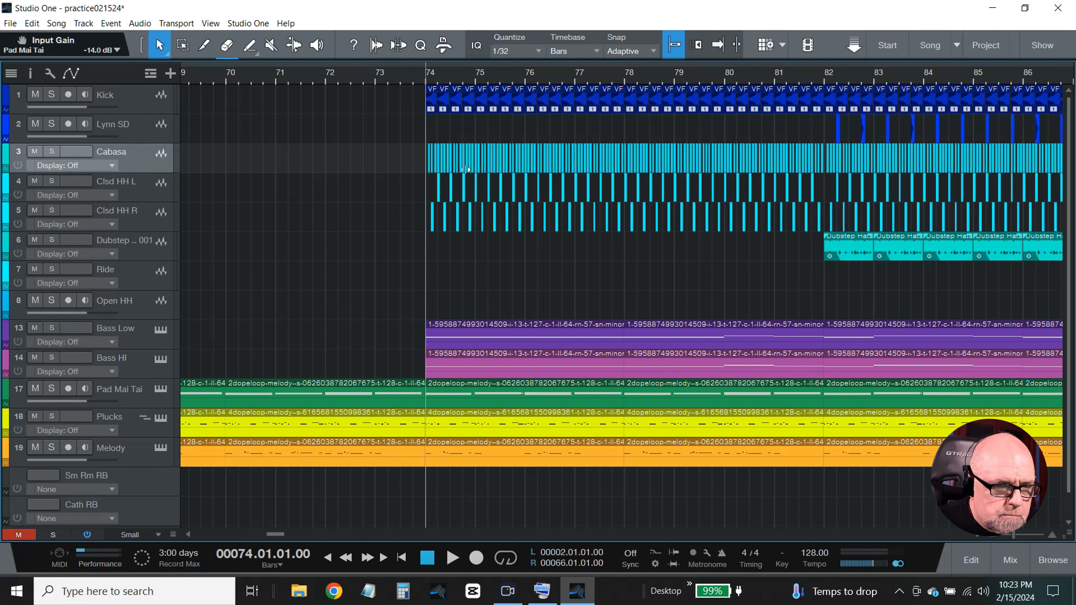
left_click_drag(462, 159, 458, 159)
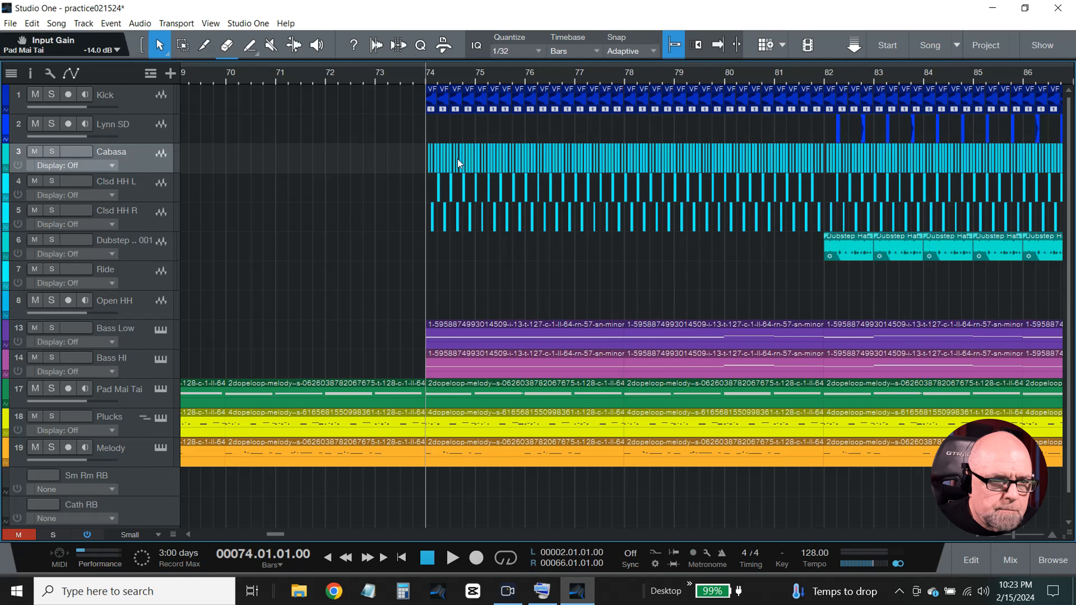
Set the quantize value to 1/4 and line up the start of the Cabasa and closed hi-hat events with bar 74
left_click(538, 50)
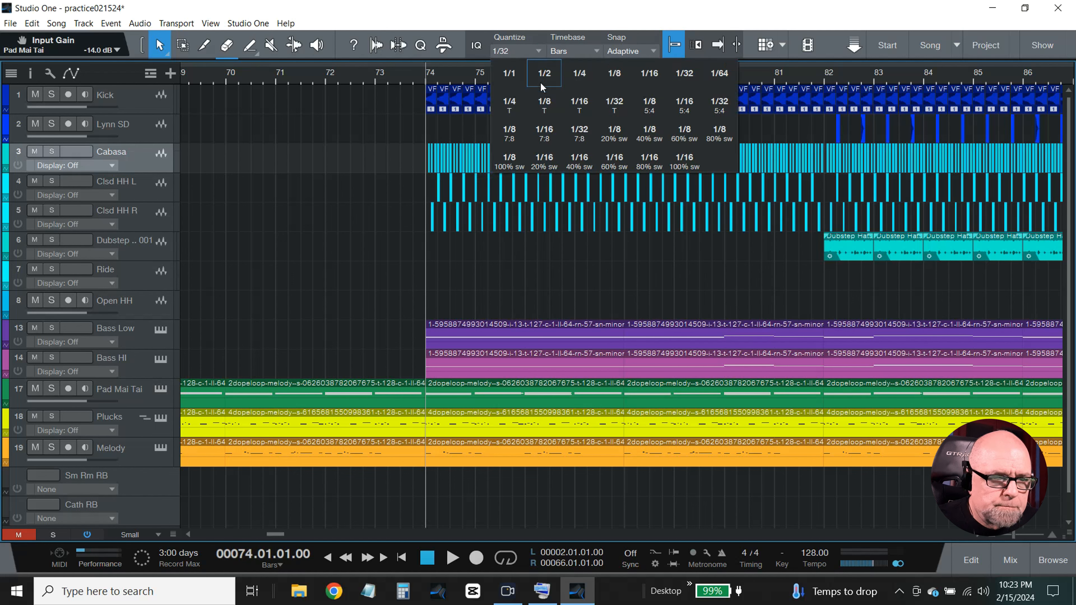
left_click(576, 76)
mouse_move(474, 156)
left_mouse_down()
mouse_move(492, 150)
mouse_move(472, 155)
left_mouse_up()
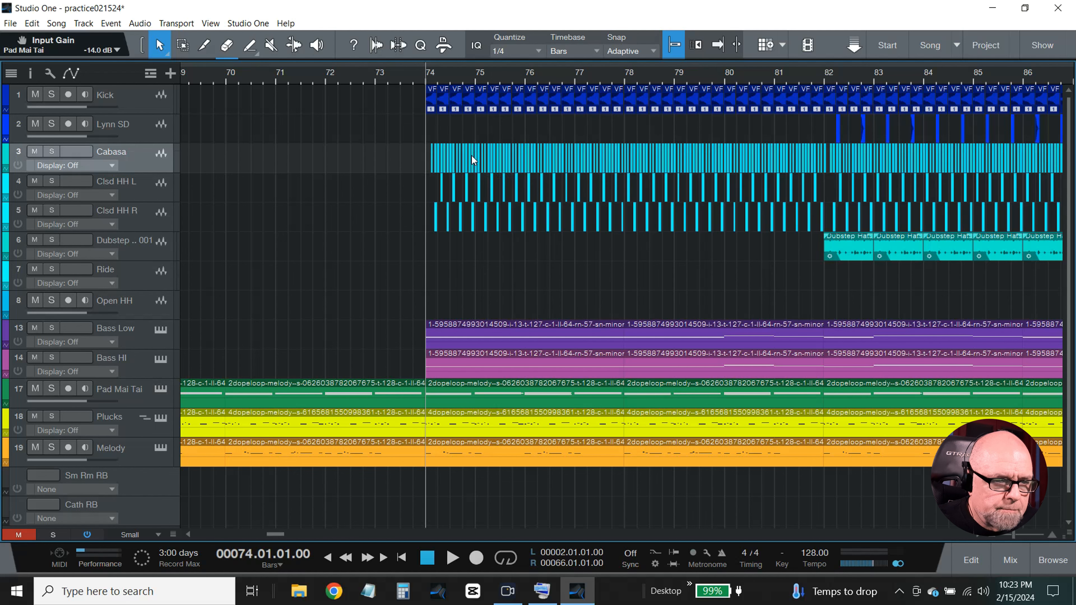
key("e")
key("e")
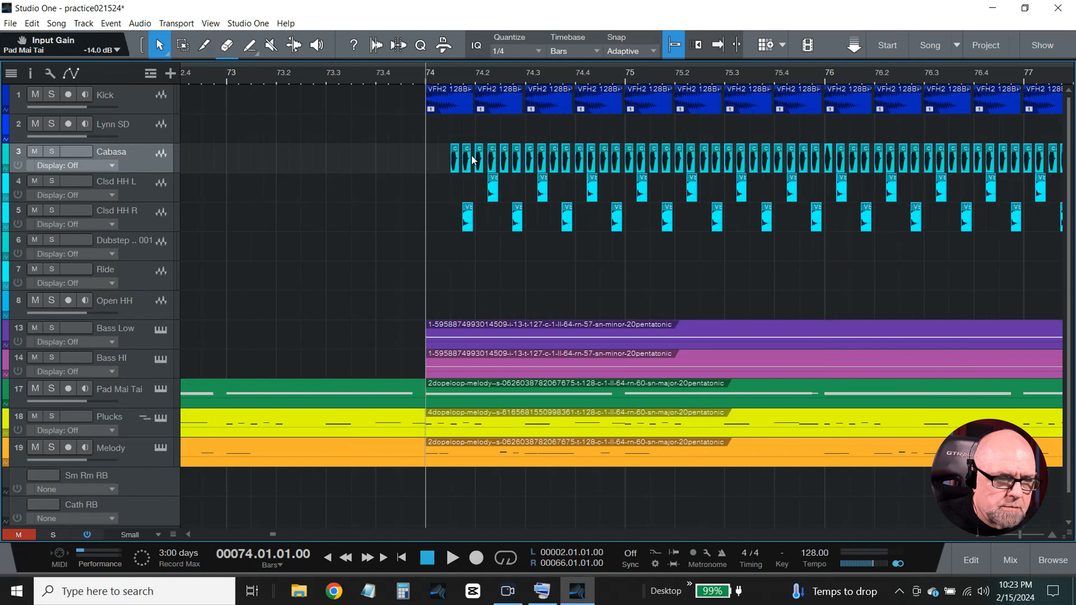
left_click_drag(455, 161, 433, 160)
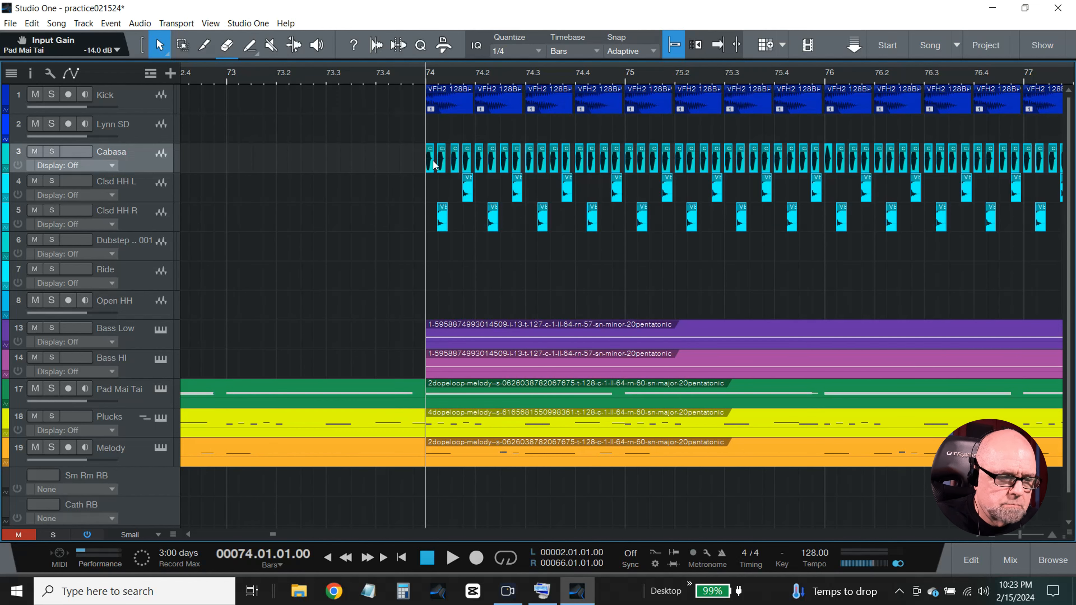
Duplicate the Cabasa and closed hi-hat events after the originals and delete the copies extending past bar 122
key("w")
key("w")
key("w")
key("w")
key("w")
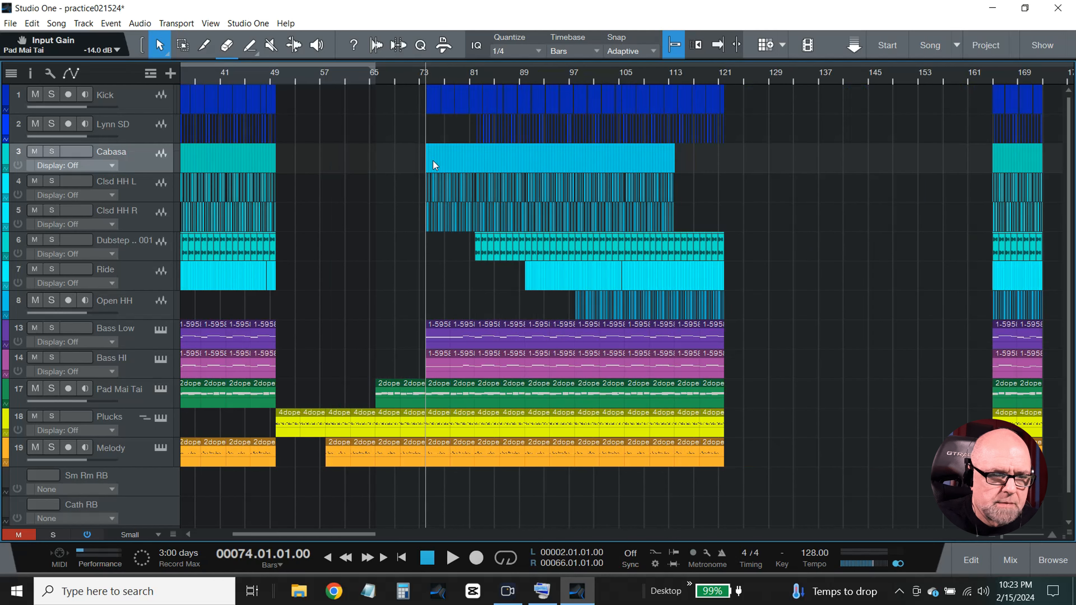
key("d")
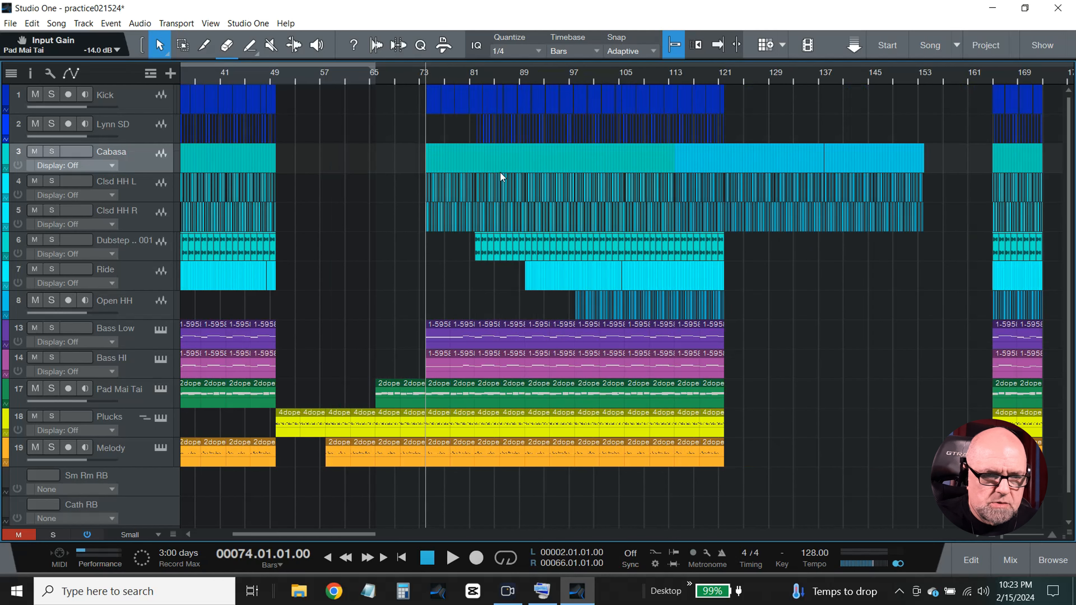
left_click(724, 82)
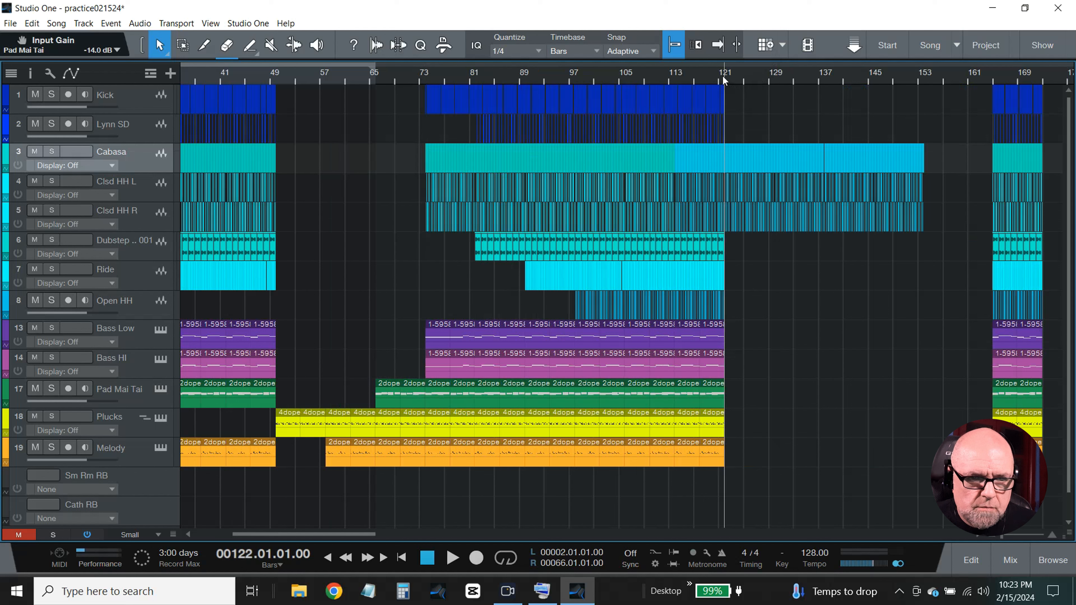
left_click_drag(946, 285, 726, 120)
key("Delete")
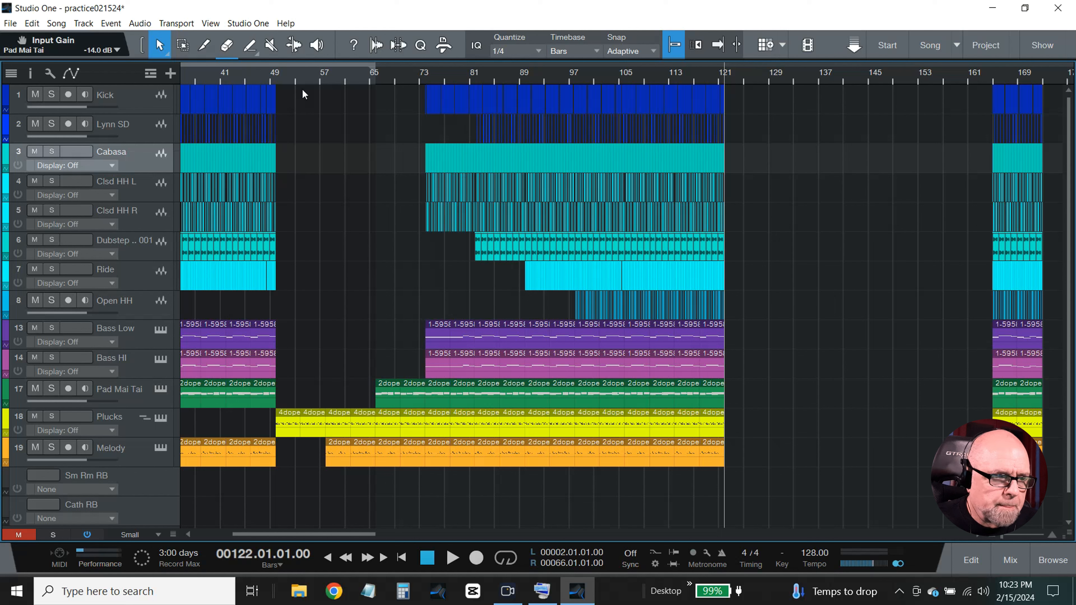
Play the re-build section from bar 50 and set the Ride channel's input gain to -2 dB in the mixer
left_click(277, 81)
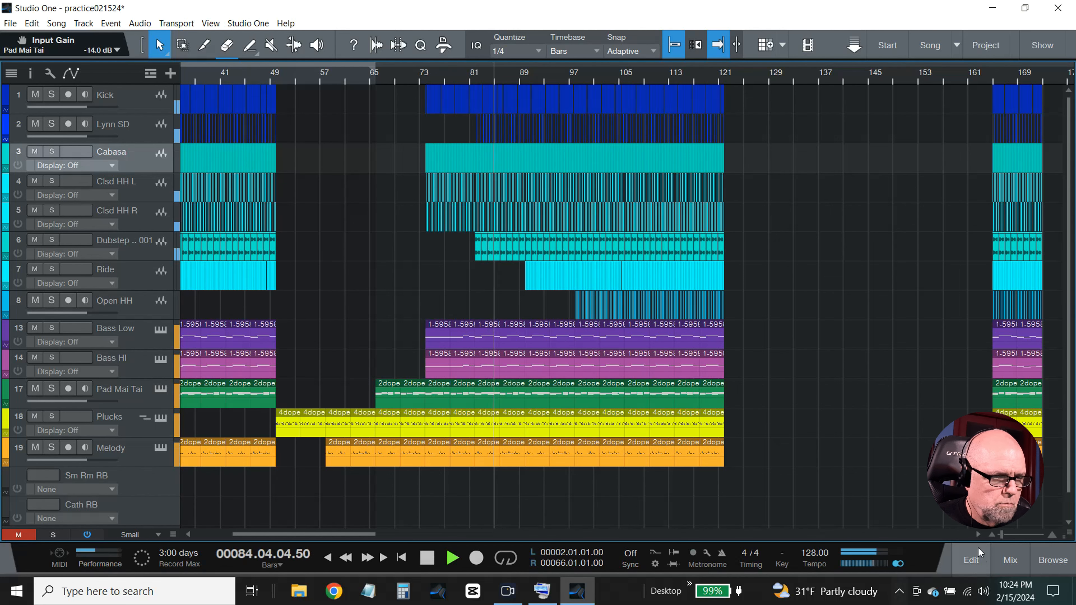
left_click(1013, 560)
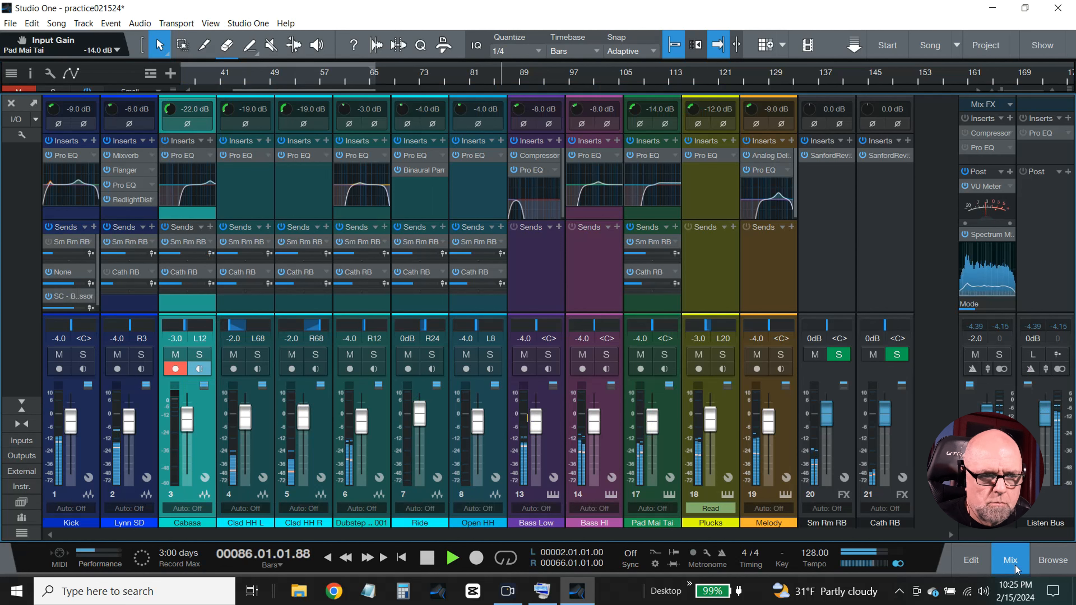
left_click(1016, 566)
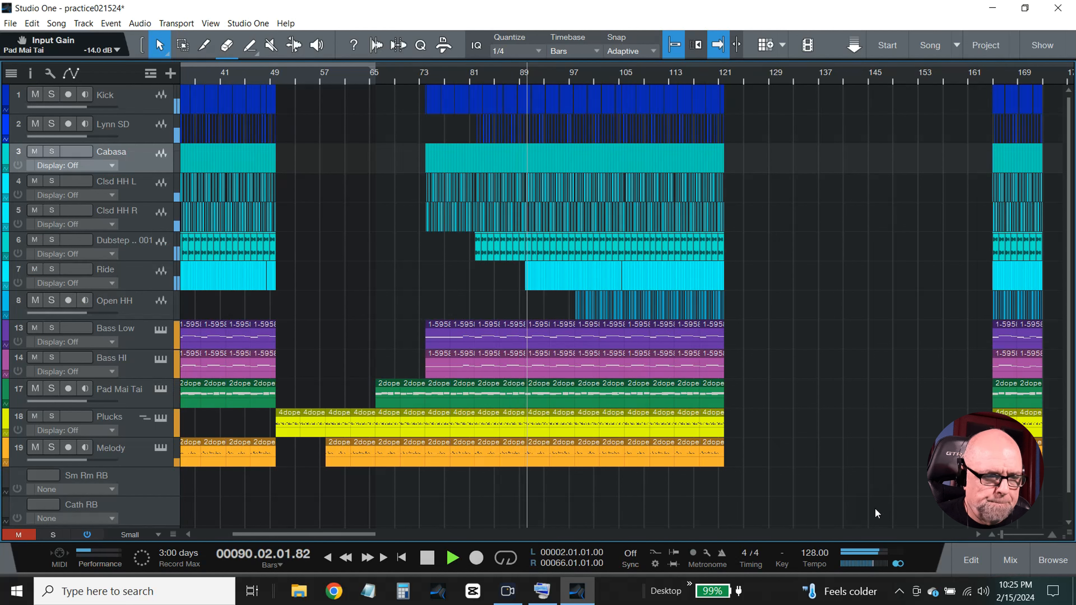
left_click(1010, 560)
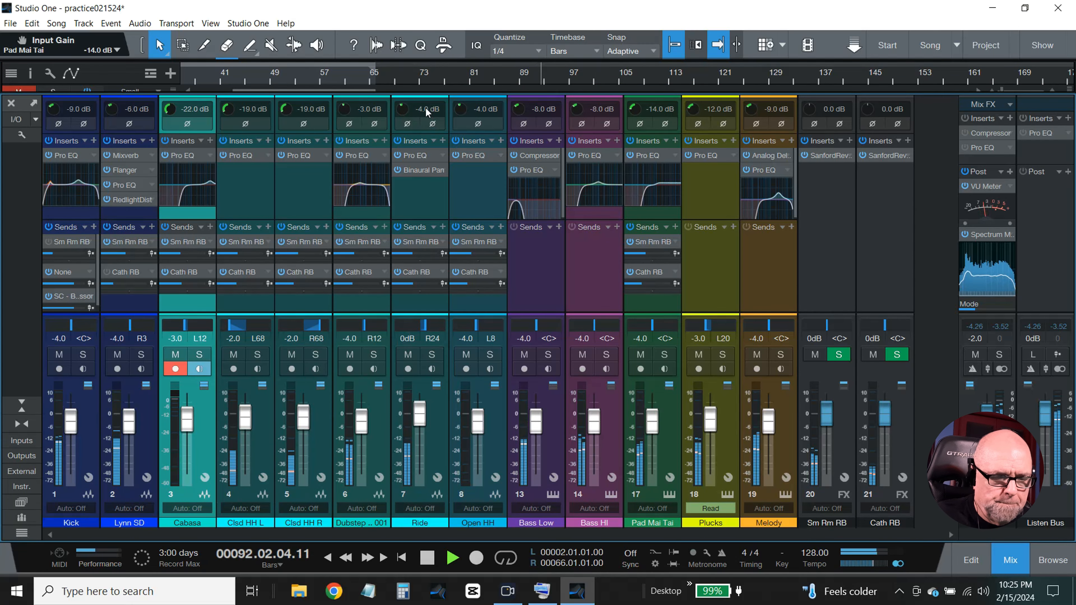
scroll(425, 109, "up", 2)
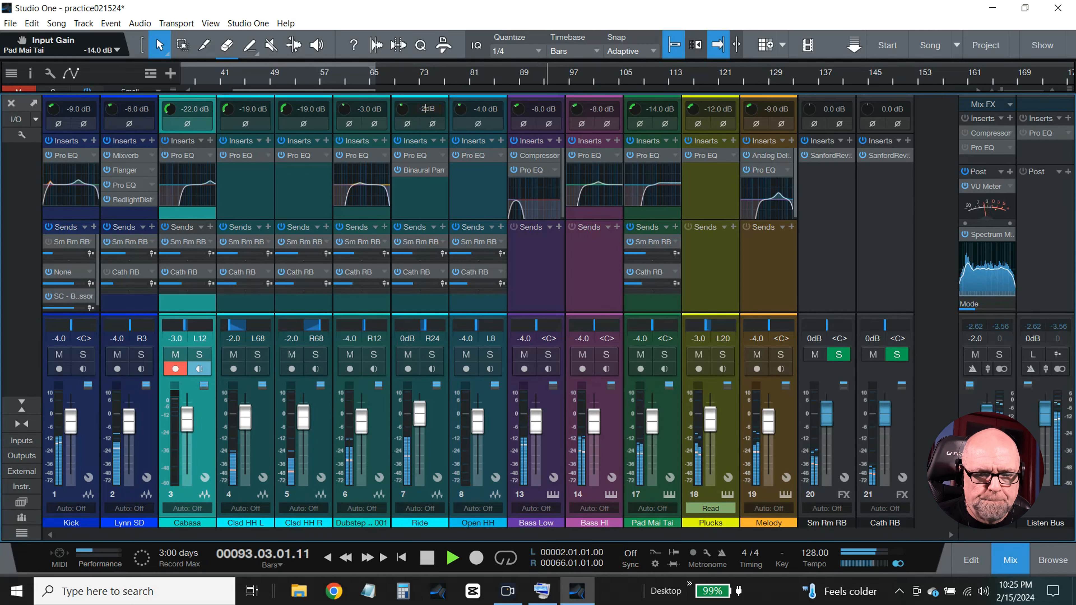
left_click(1000, 561)
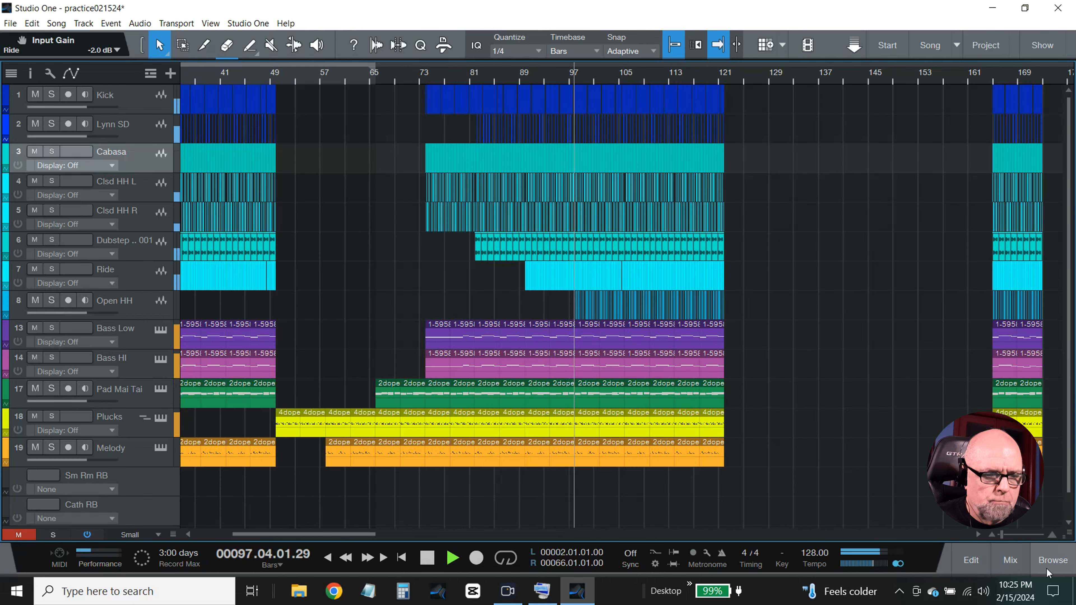
Set the Open HH channel's input gain to -3 dB in the mixer and stop playback around bar 114
left_click(1010, 562)
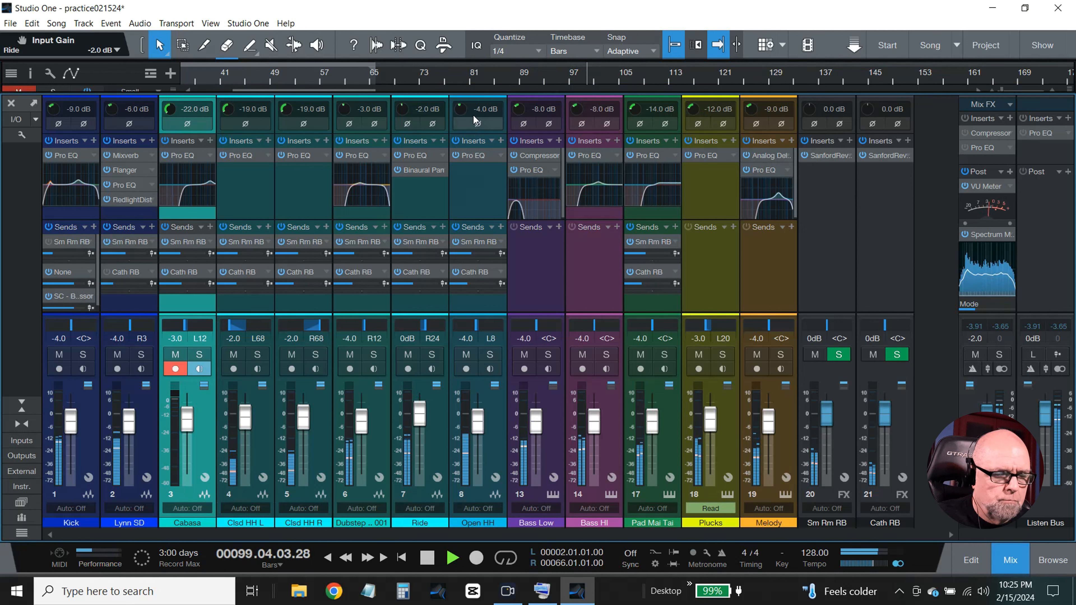
scroll(482, 111, "up", 1)
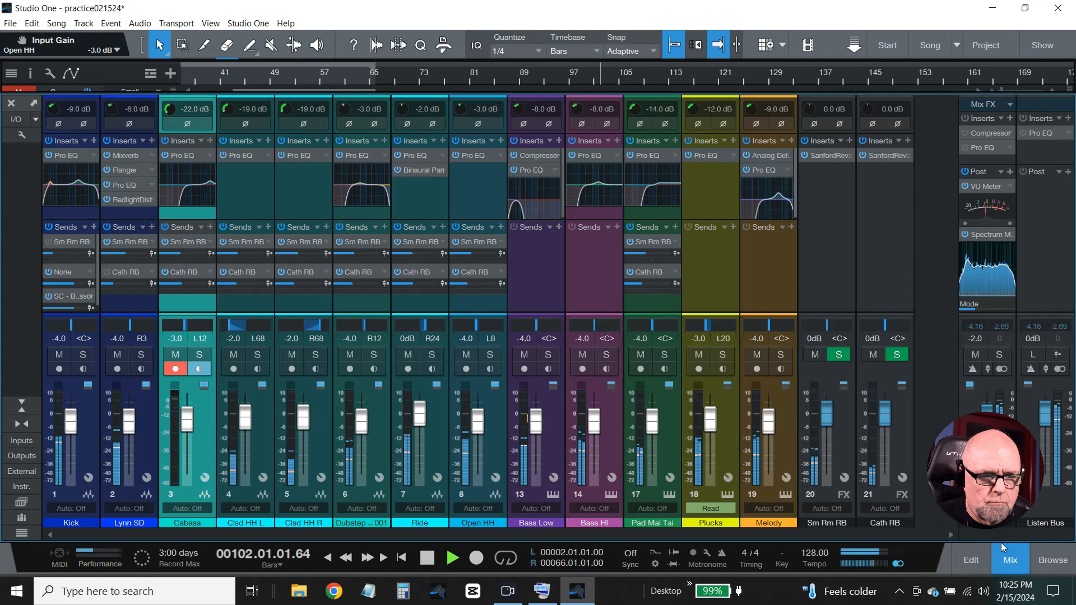
left_click(1003, 559)
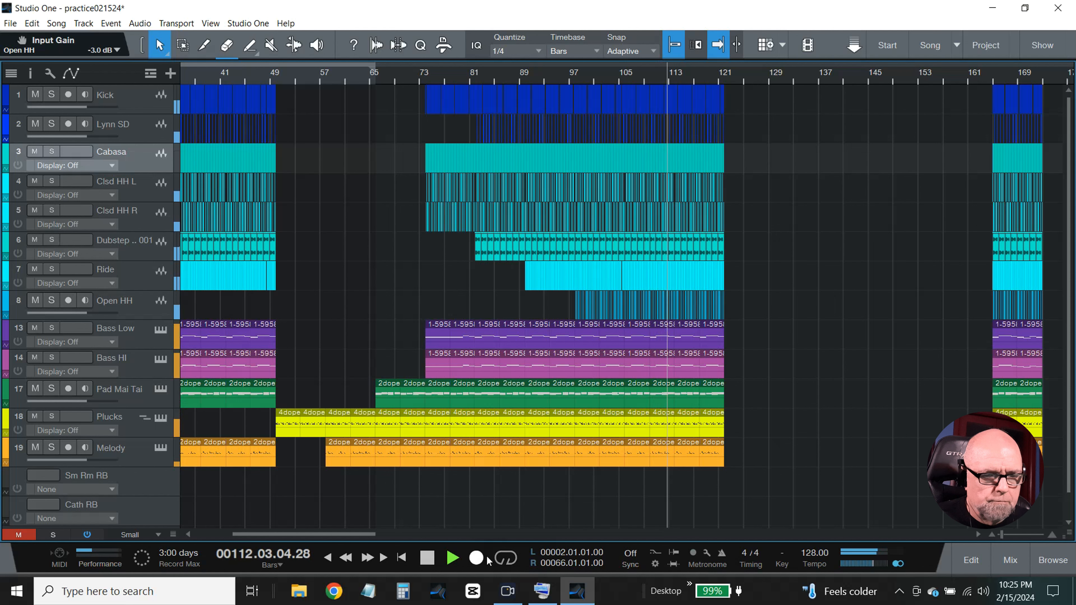
left_click(427, 559)
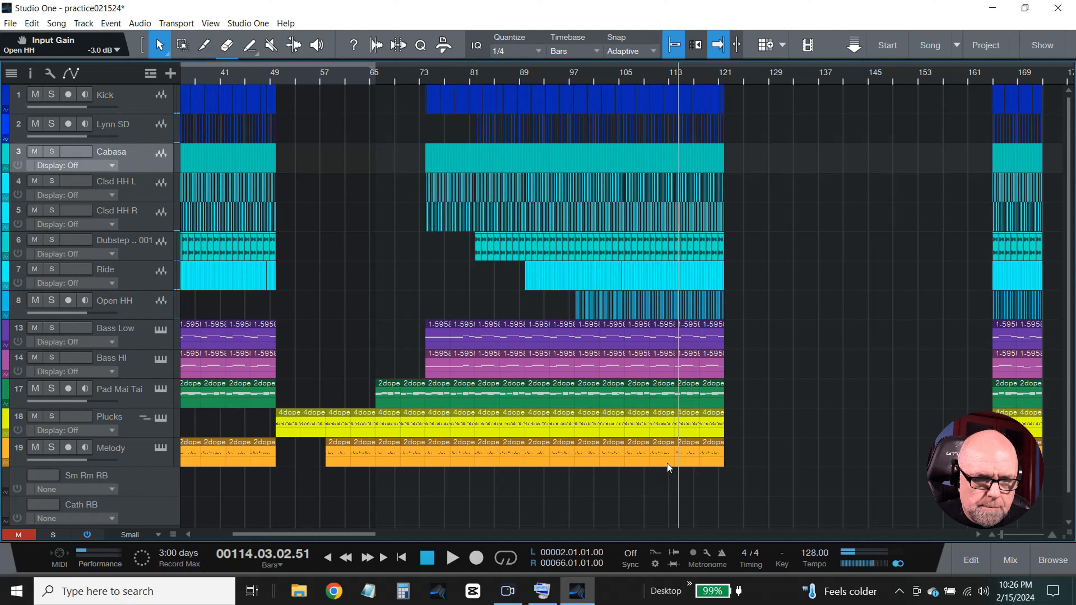
Delete all tracks' events between bars 110 and 122 and move the separate end block from bar 165 to bar 110
left_click_drag(663, 453, 647, 77)
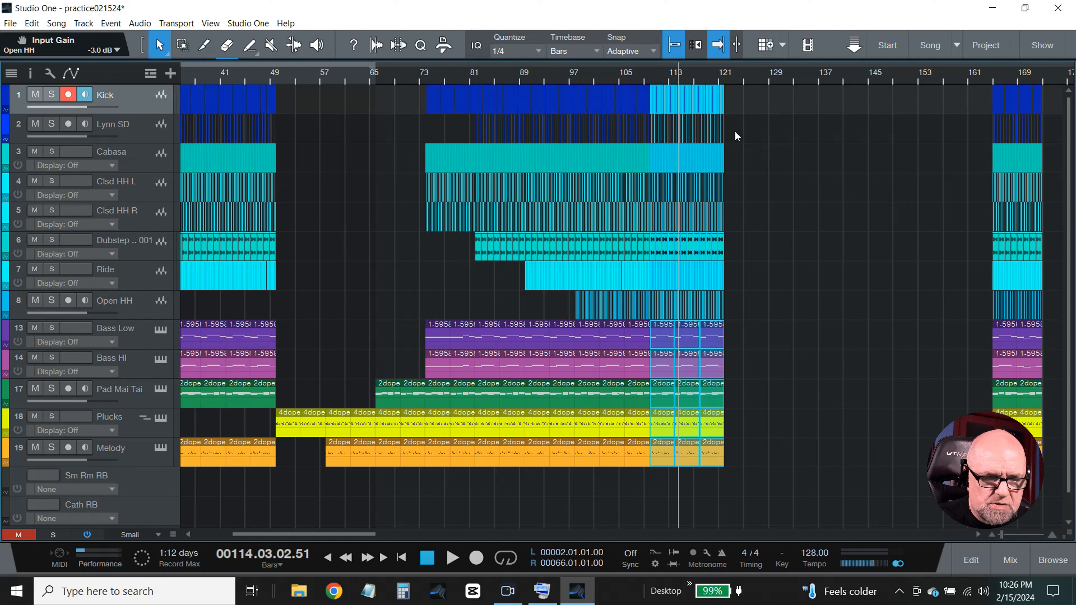
key("Delete")
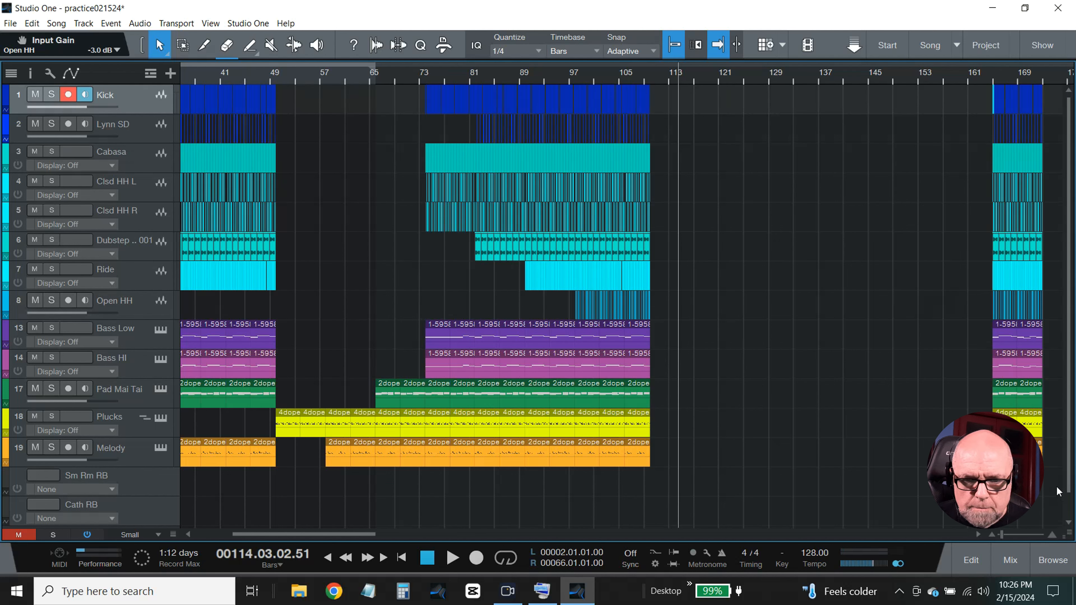
left_click_drag(1055, 495, 972, 93)
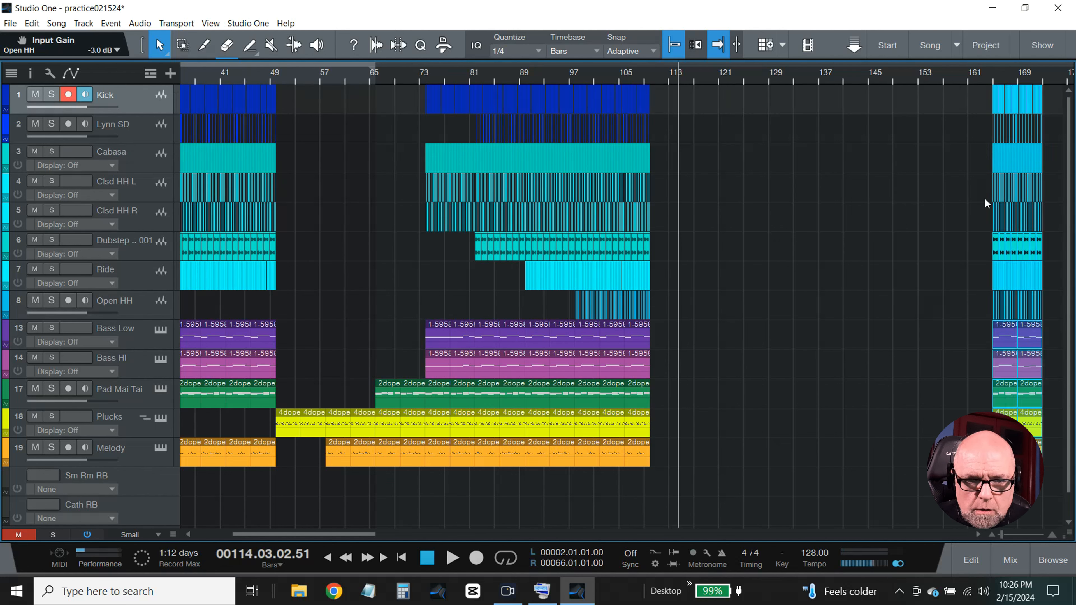
left_click_drag(999, 421, 658, 419)
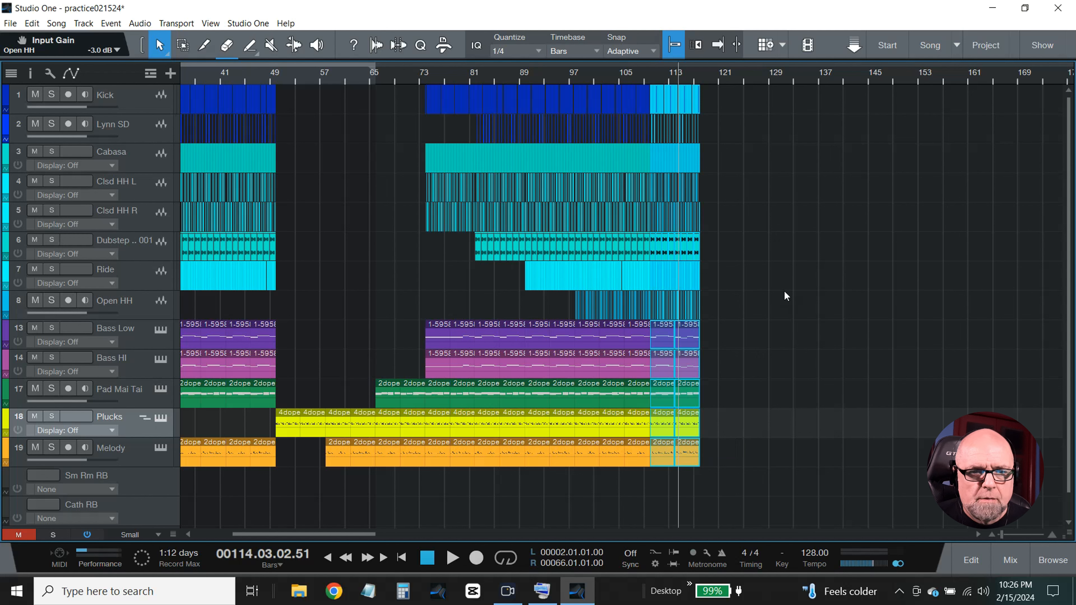
Switch the timeline ruler's timebase to Seconds and place the playhead at the 3:00 mark
right_click(708, 69)
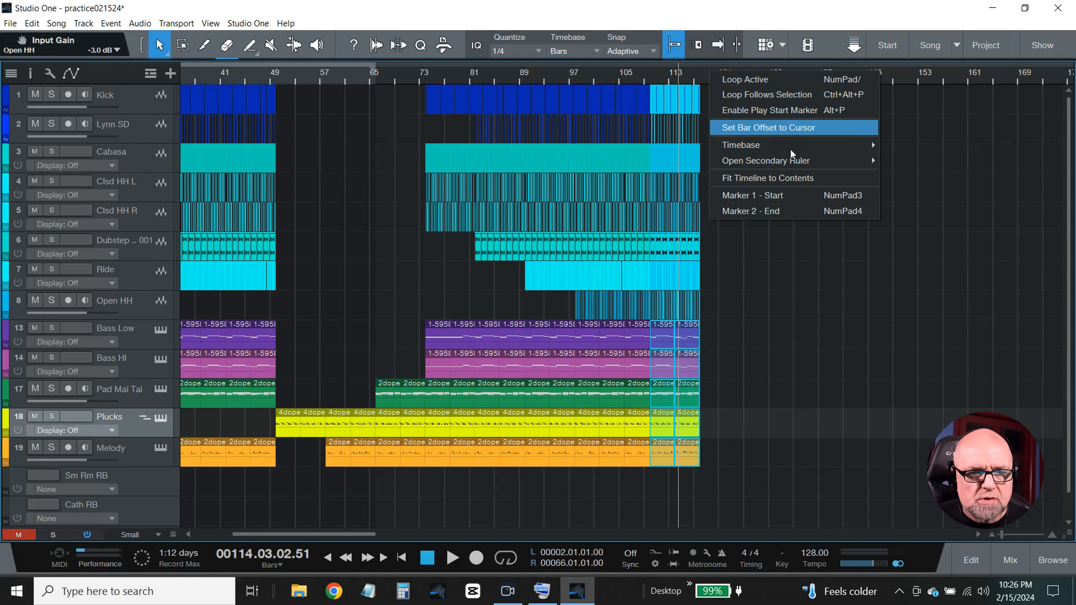
mouse_move(843, 145)
left_click(916, 145)
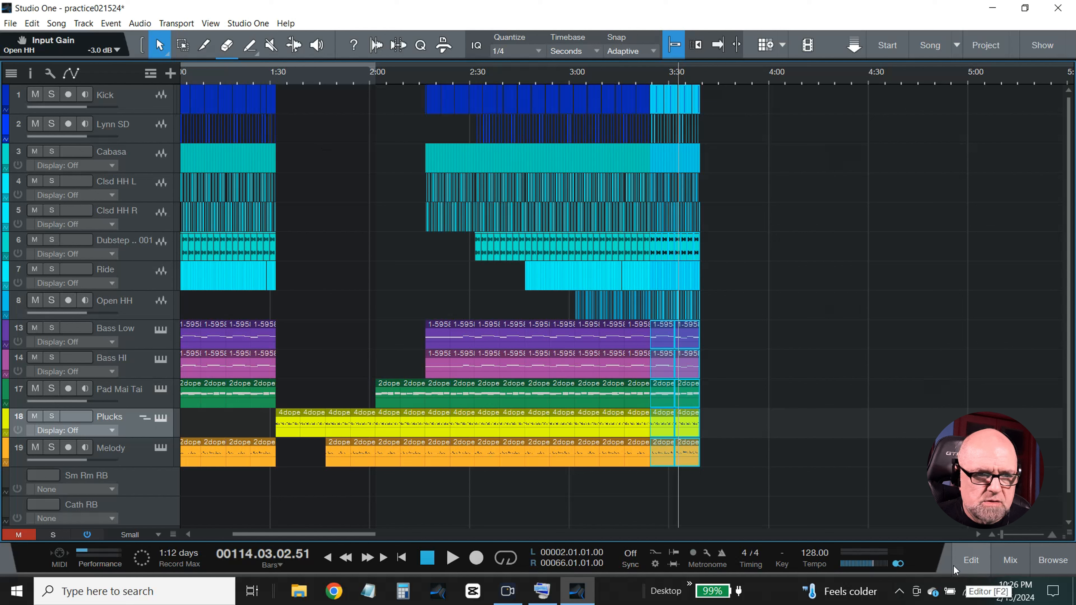
left_click(569, 79)
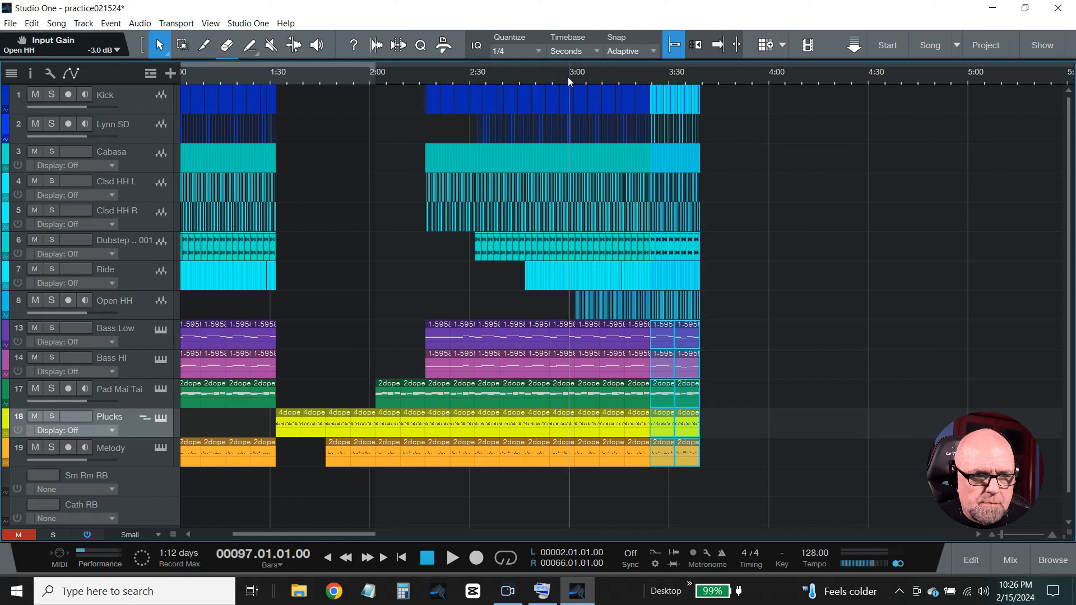
Switch the timeline ruler's timebase back to Bars with a 1/16 grid
right_click(593, 70)
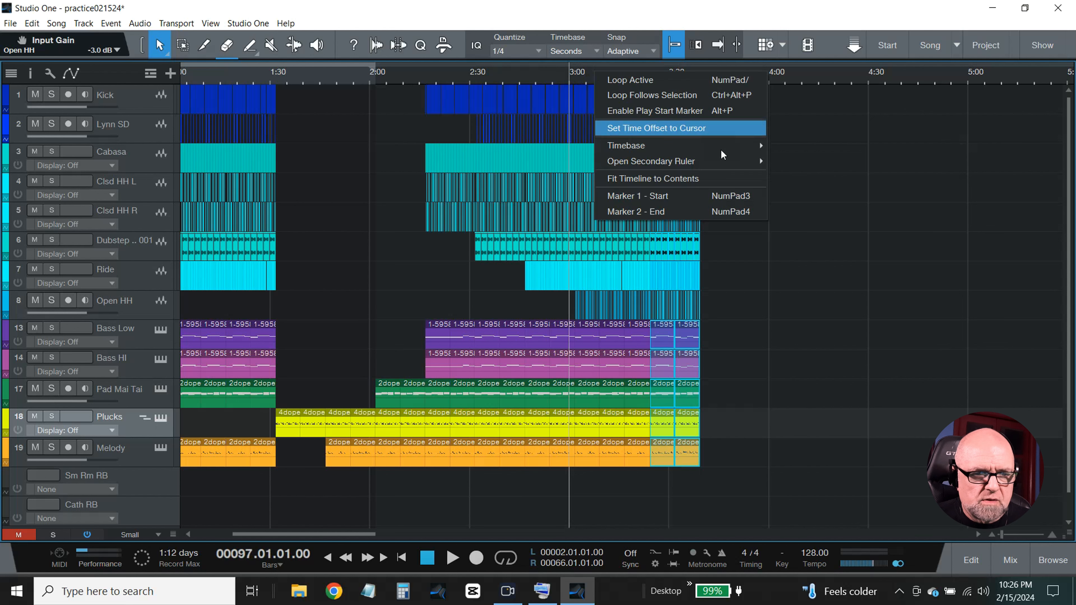
mouse_move(730, 148)
mouse_move(817, 179)
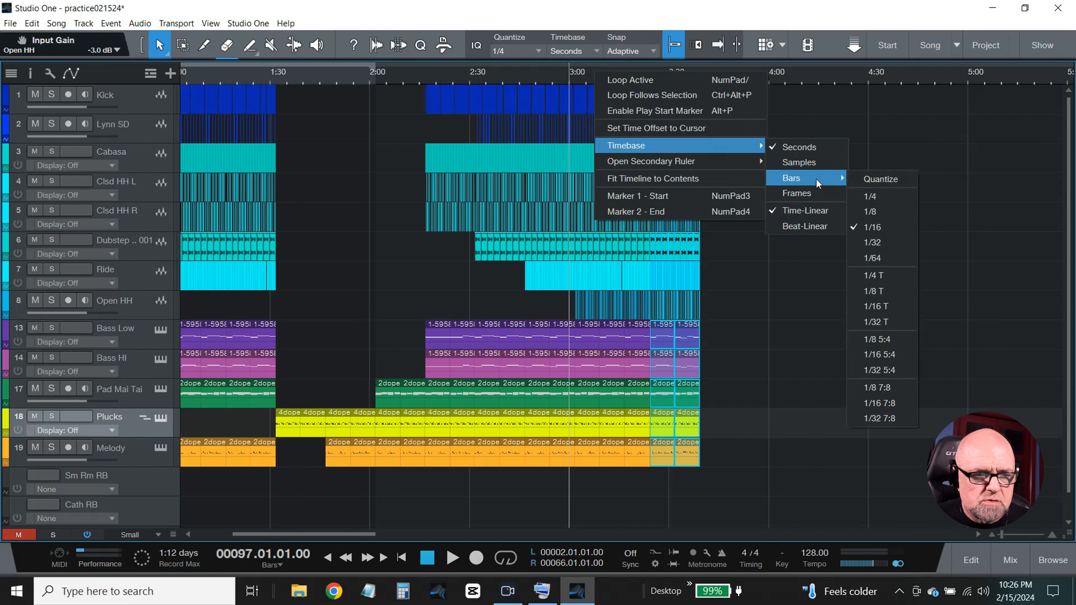
left_click(884, 228)
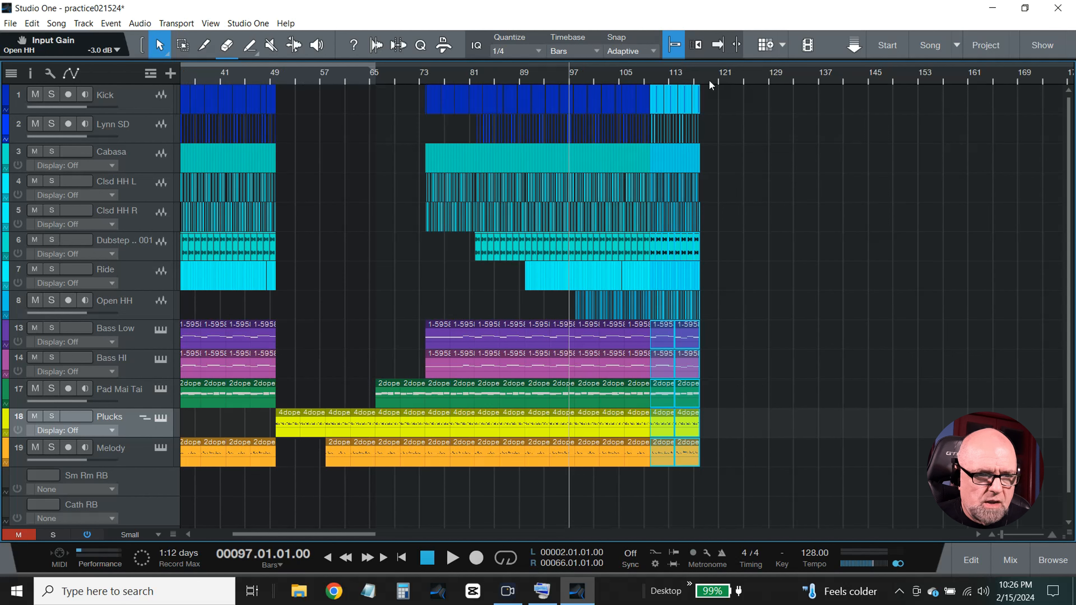
Play the arrangement from bar 97 with autoscroll enabled, clear the event selection and stop playback after the song's end at bar 118
key("space")
key("f")
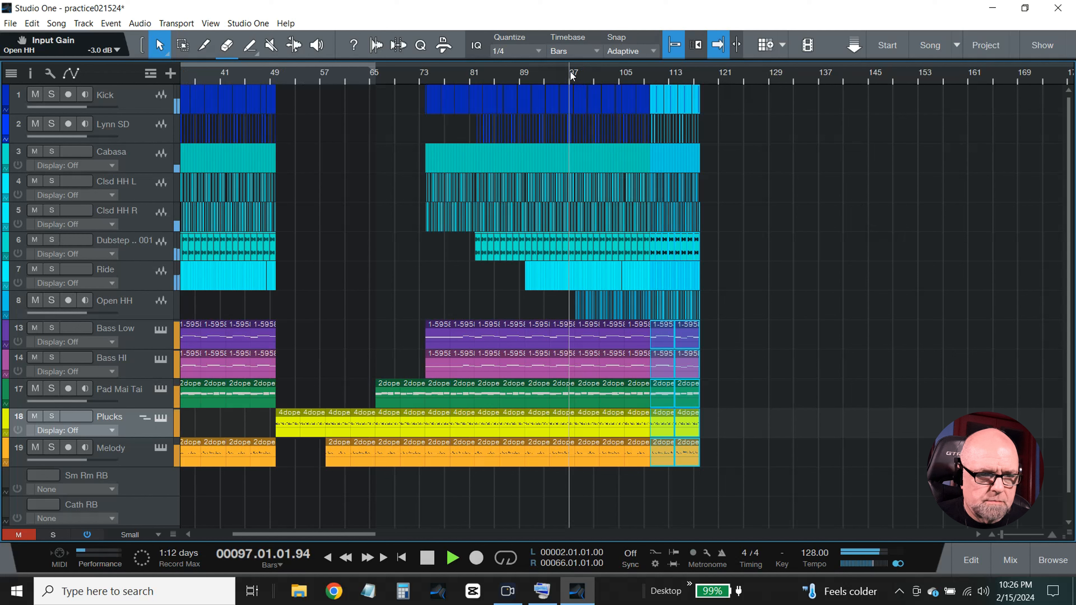
left_click(794, 152)
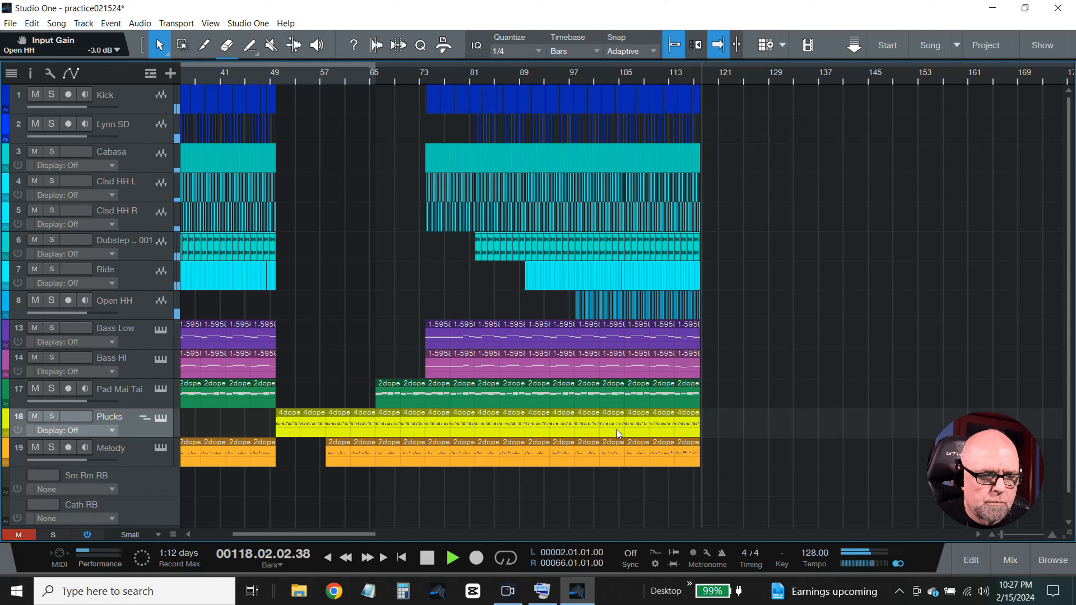
left_click(427, 558)
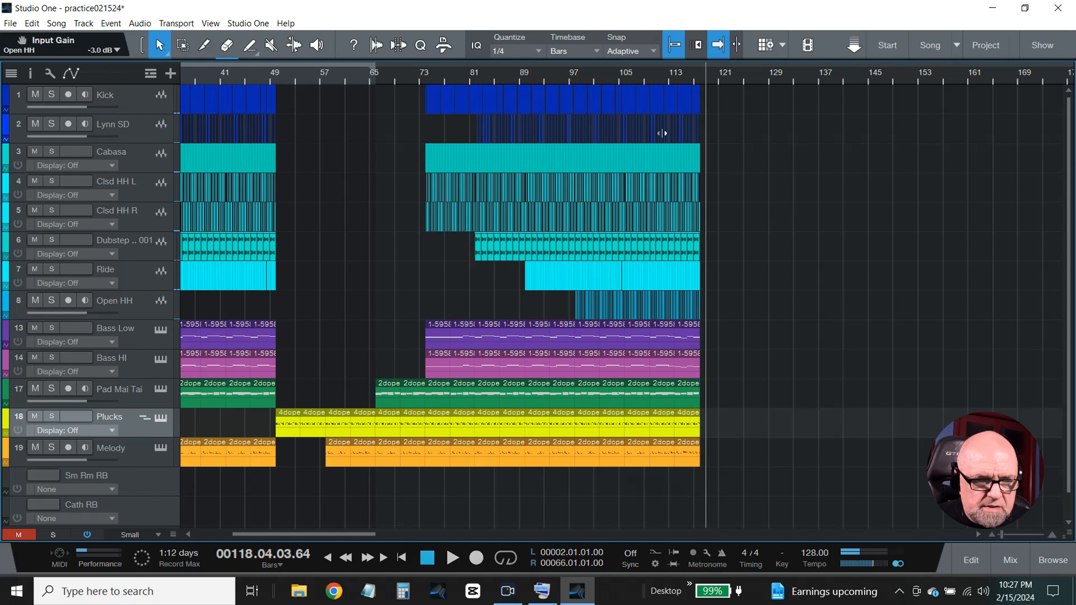
Duplicate all tracks' events from bars 110 to 118 directly behind themselves, extending the ending to bar 126, and clear the selection
left_click(651, 77)
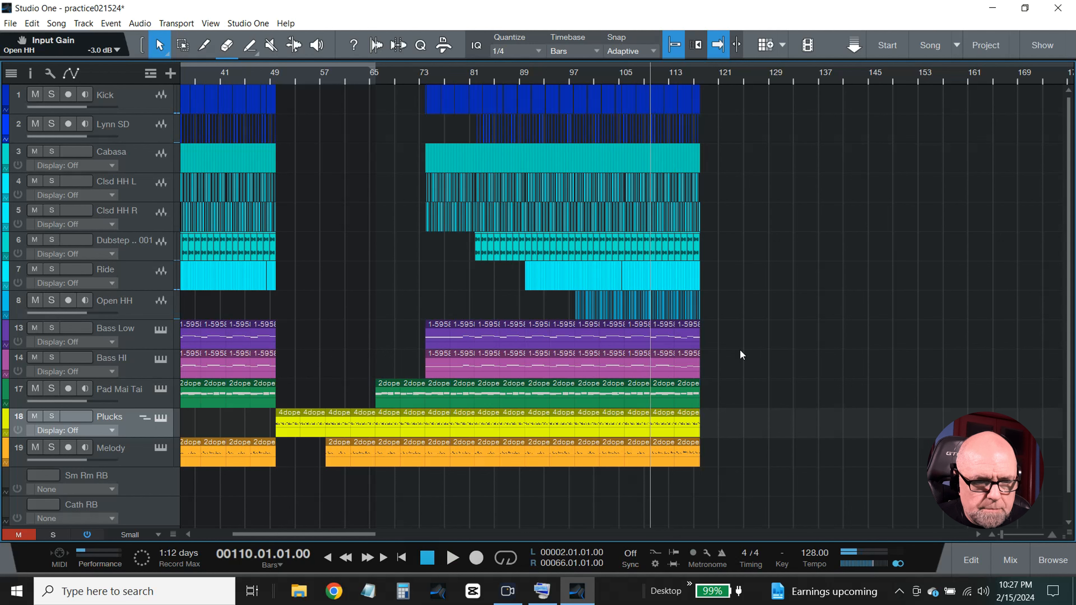
key("e")
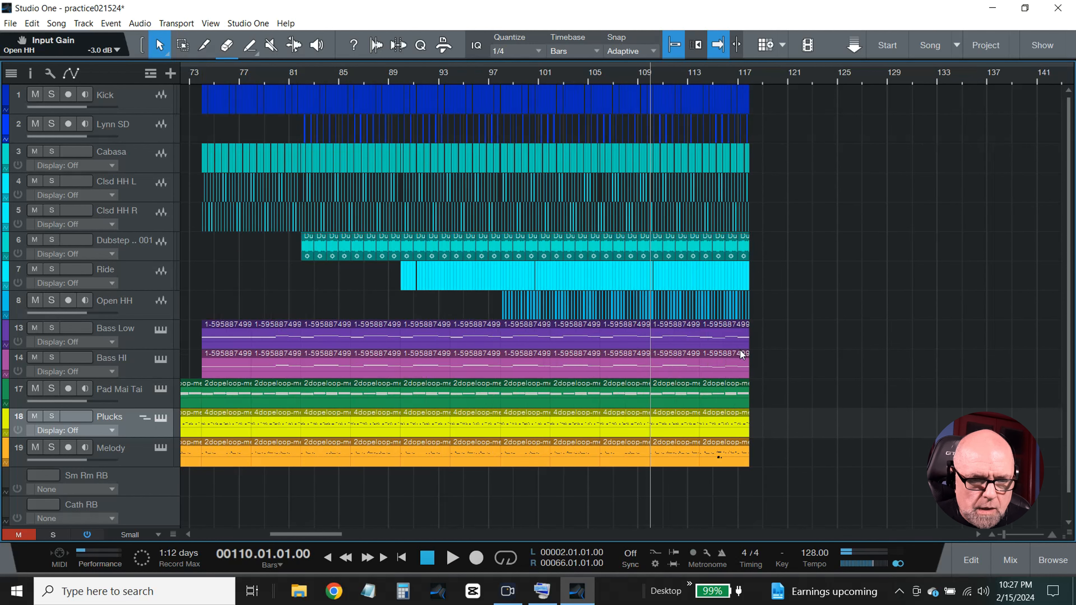
left_click_drag(764, 496, 648, 96)
key("d")
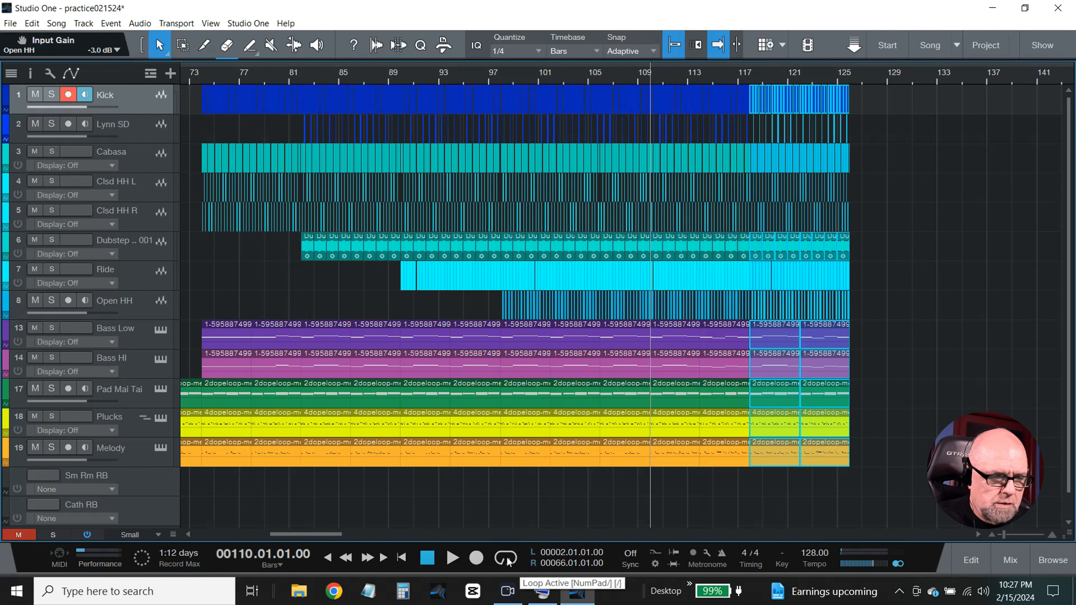
key("w")
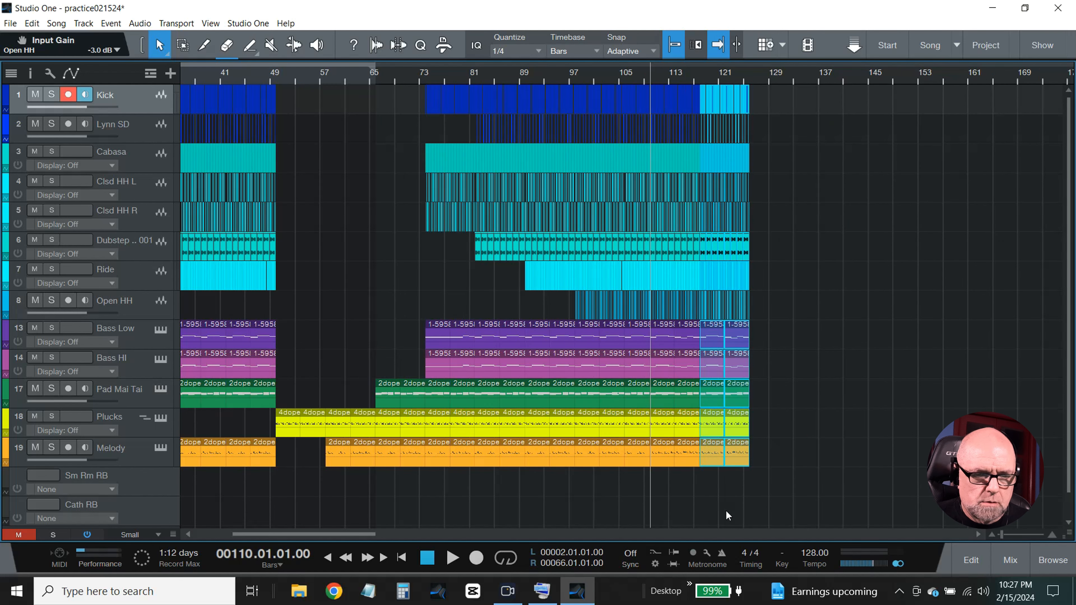
left_click(756, 499)
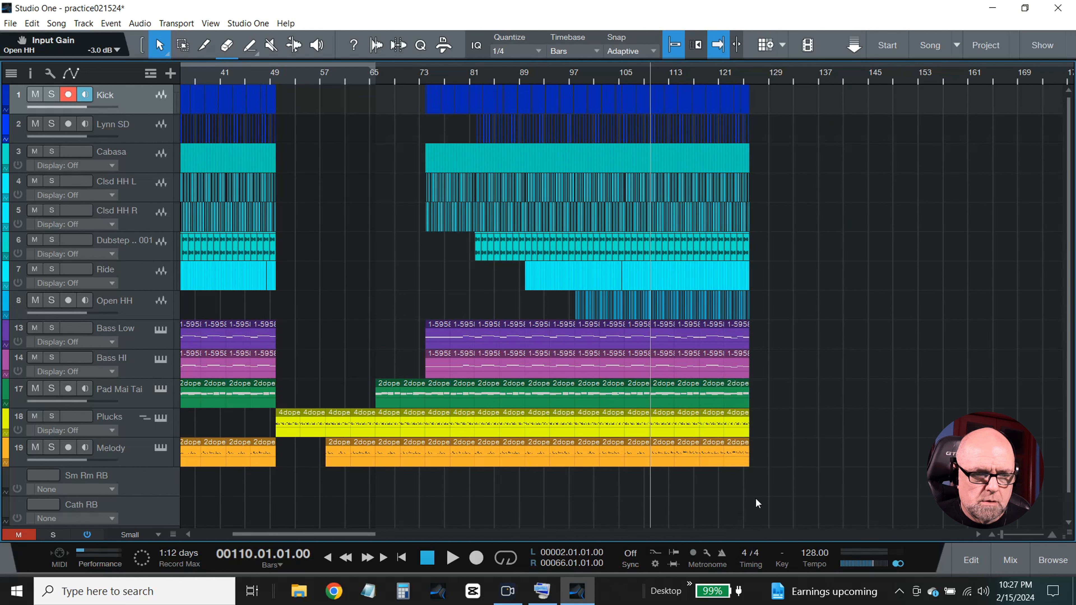
Play the extended ending from around bar 97, where the Open HH enters, and stop playback after the last events
left_click(574, 76)
key("space")
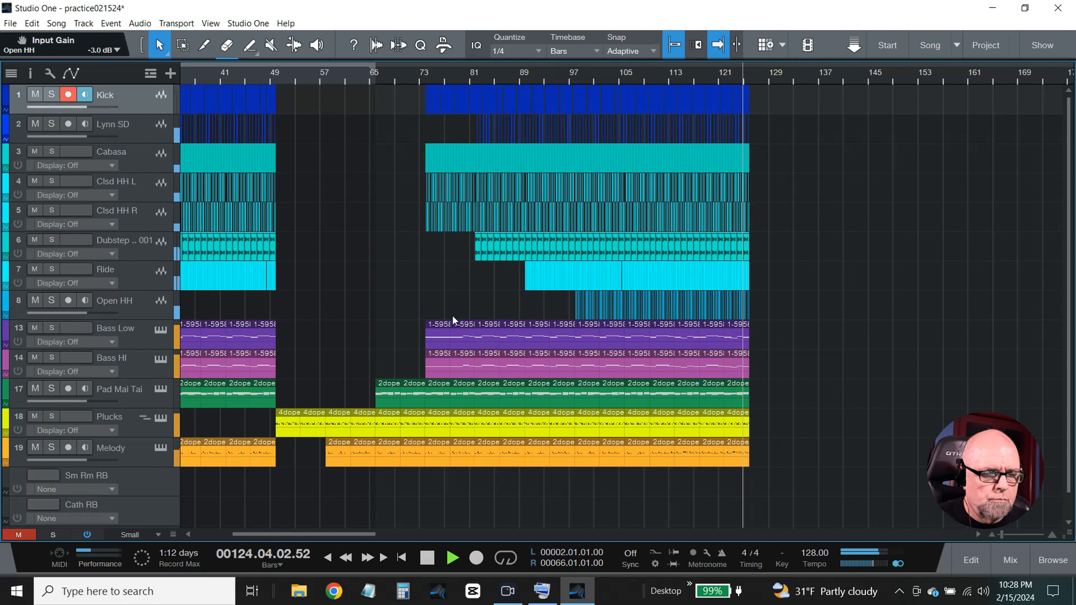
left_click(427, 558)
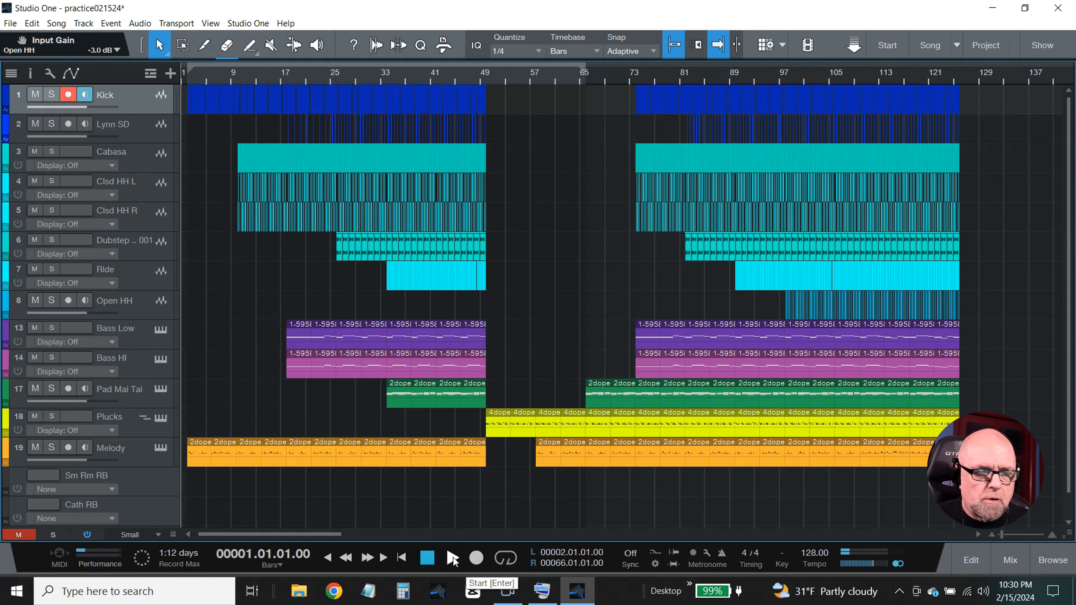
Play the whole arrangement from bar 1 to its end, stop around bar 127, and replay the last section from about bar 98
left_click(453, 558)
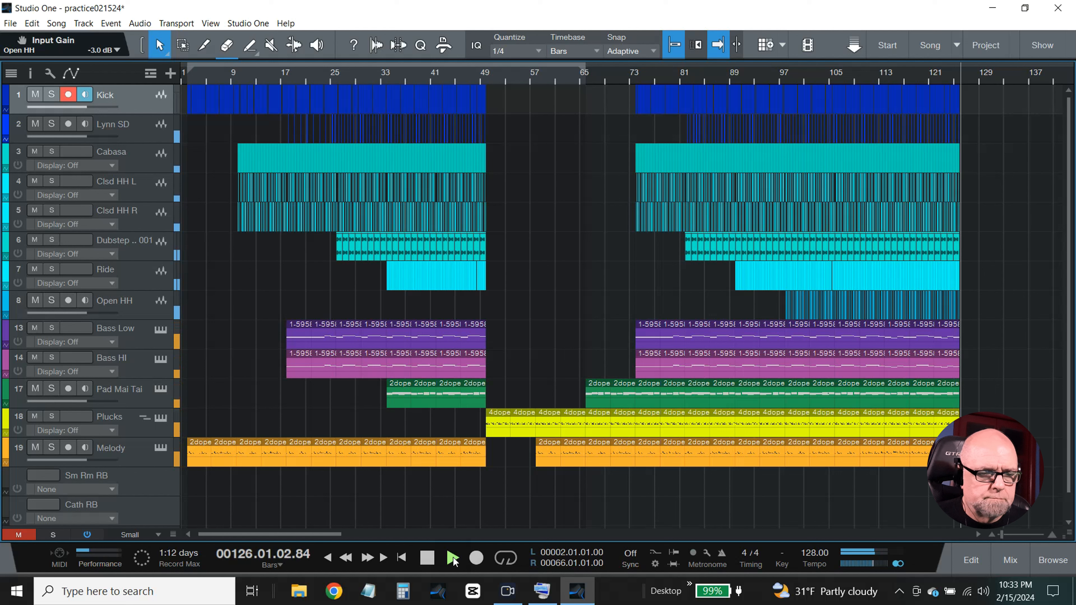
left_click(432, 560)
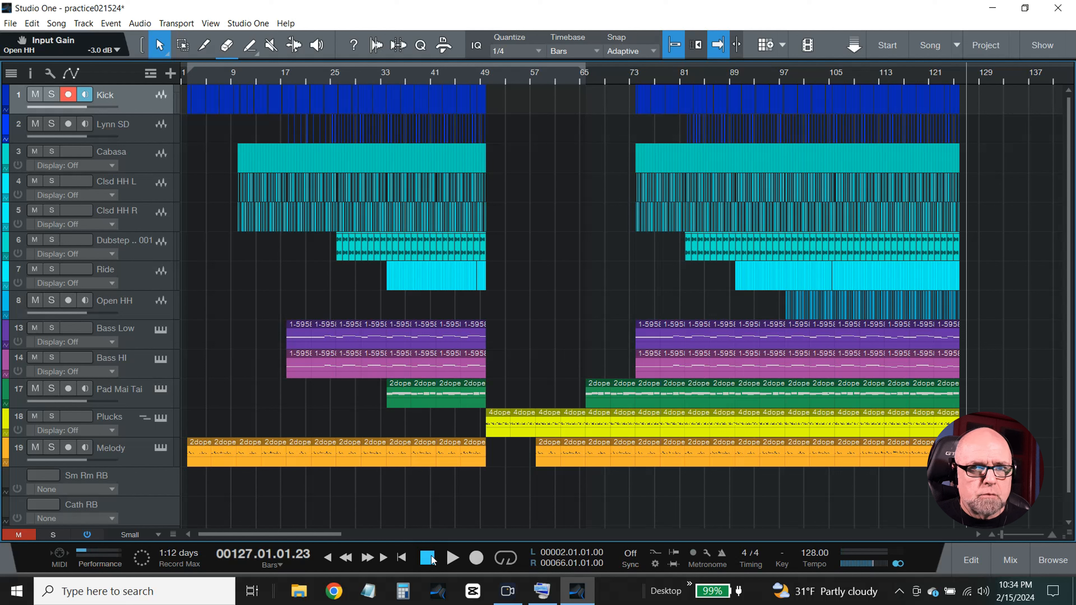
left_click(785, 77)
key("space")
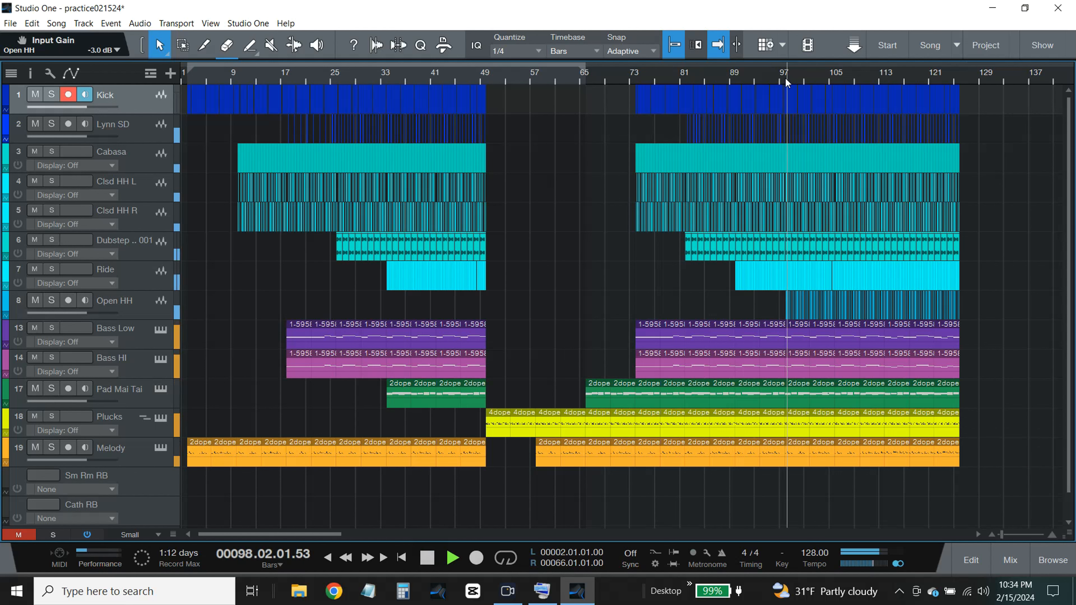